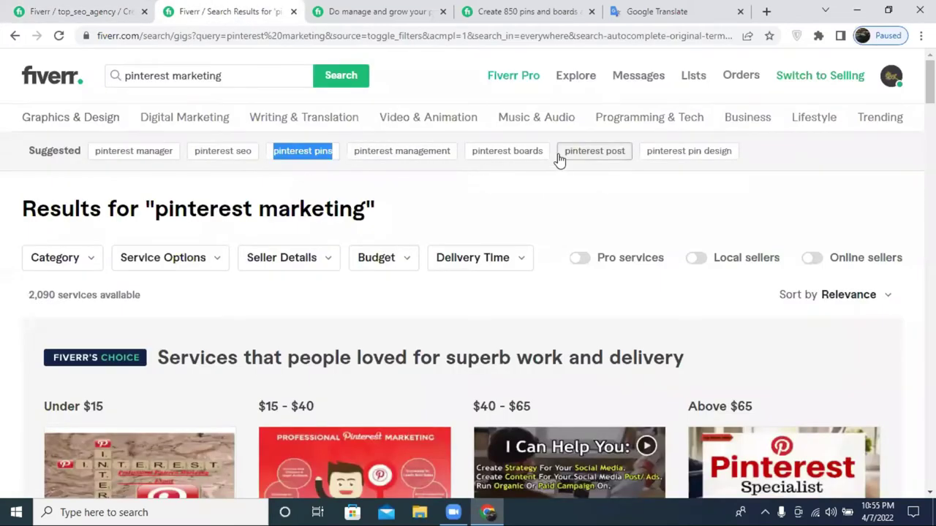
Copy the suggested search term "pinterest boards" and add it to the gig's search tags.
click(536, 150)
triple_click(535, 150)
key(ctrl+c)
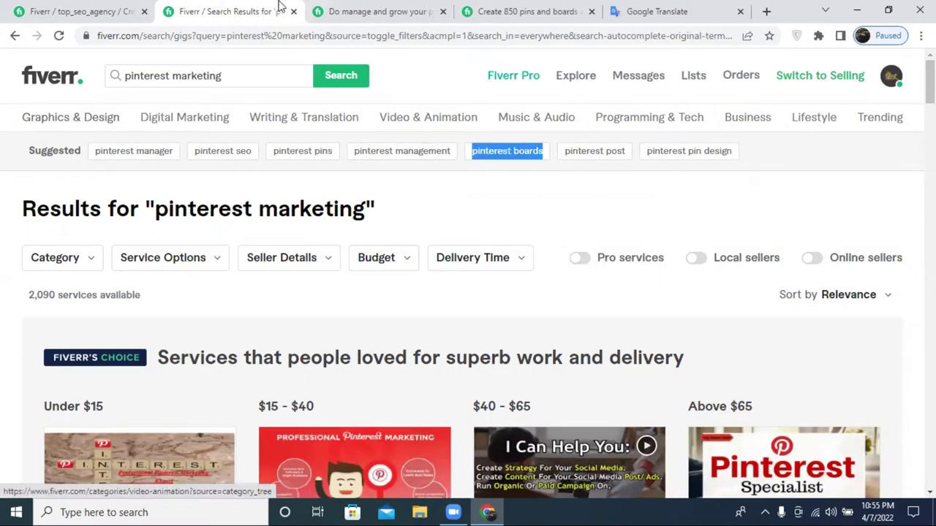
click(81, 11)
key(ctrl+v)
key(Return)
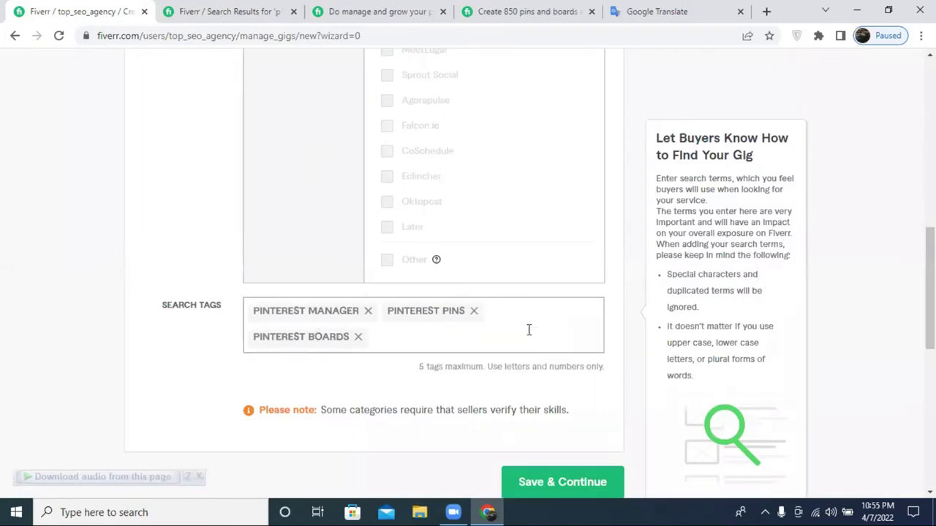
Copy "pinterest marketing" from the buyer search query and add it to the gig's search tags.
click(174, 9)
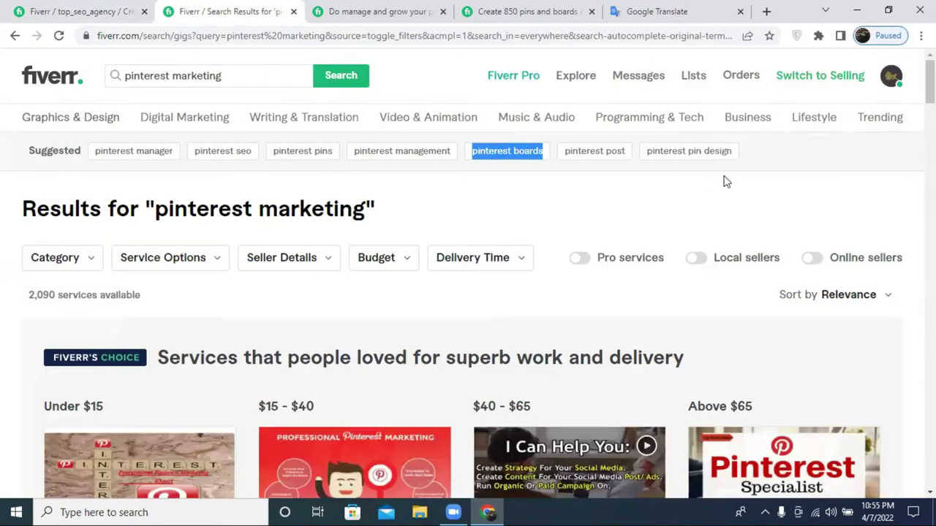
click(133, 8)
click(181, 9)
drag(220, 76, 124, 76)
click(66, 6)
key(ctrl+v)
key(Return)
Check the related tags on the competing Pinterest management gig, and add the suggested term "pinterest post" as a search tag.
click(168, 10)
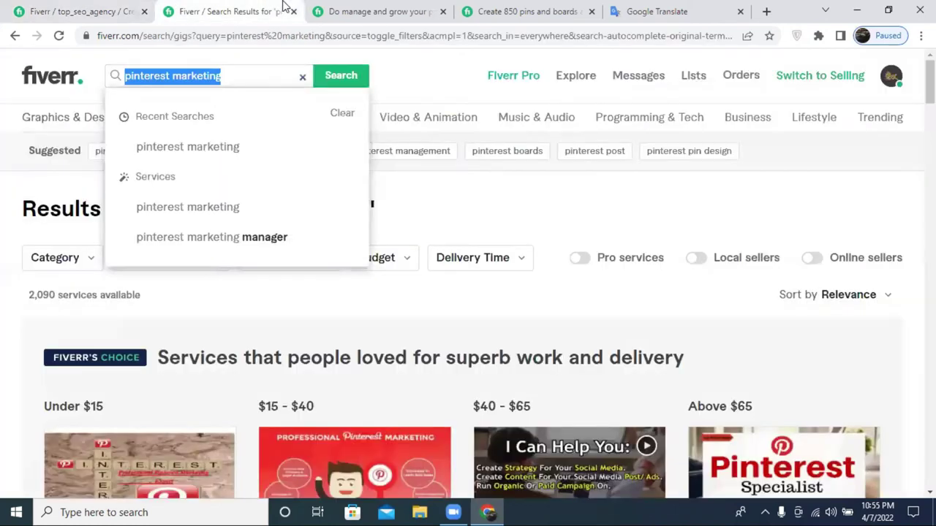
click(344, 10)
scroll(438, 252, down, 15)
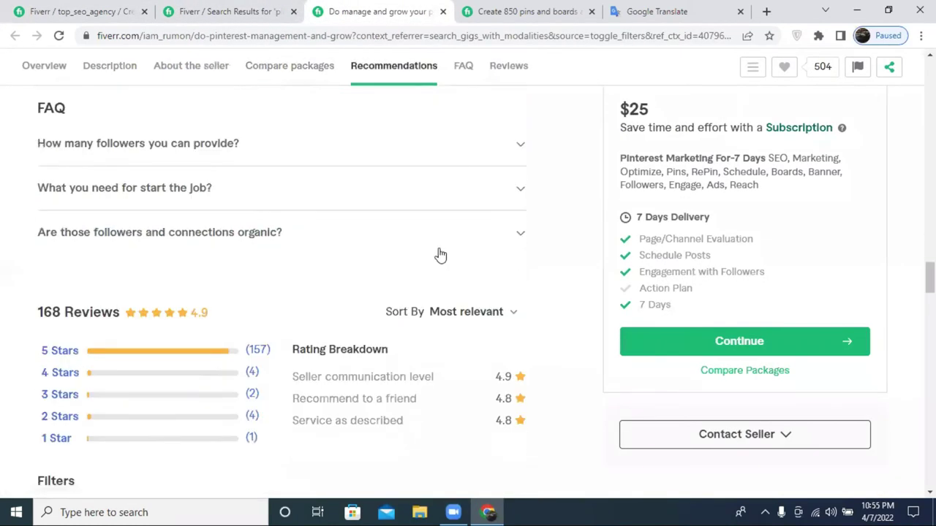
scroll(447, 247, down, 8)
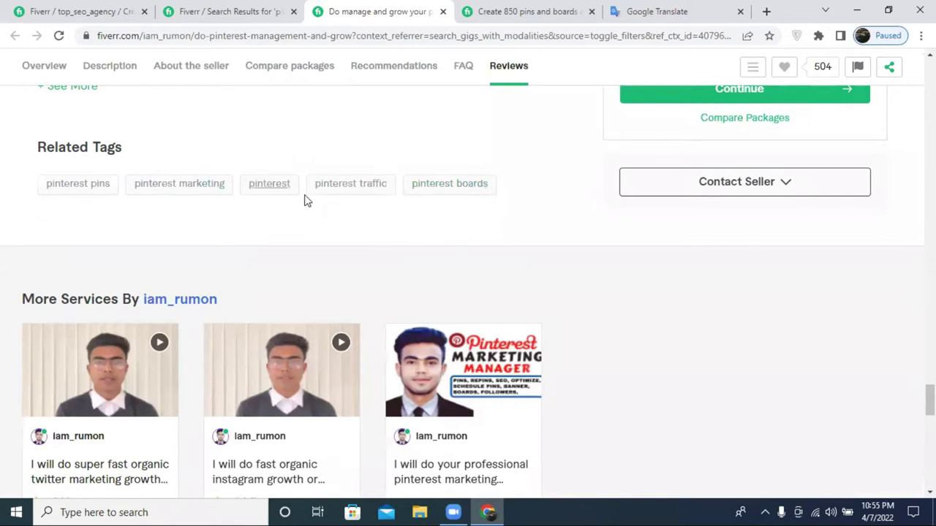
click(219, 12)
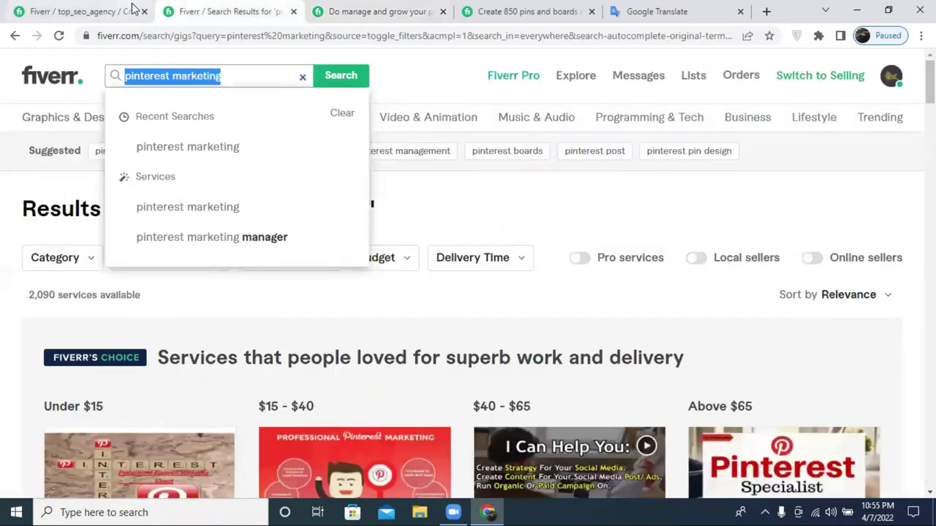
click(538, 189)
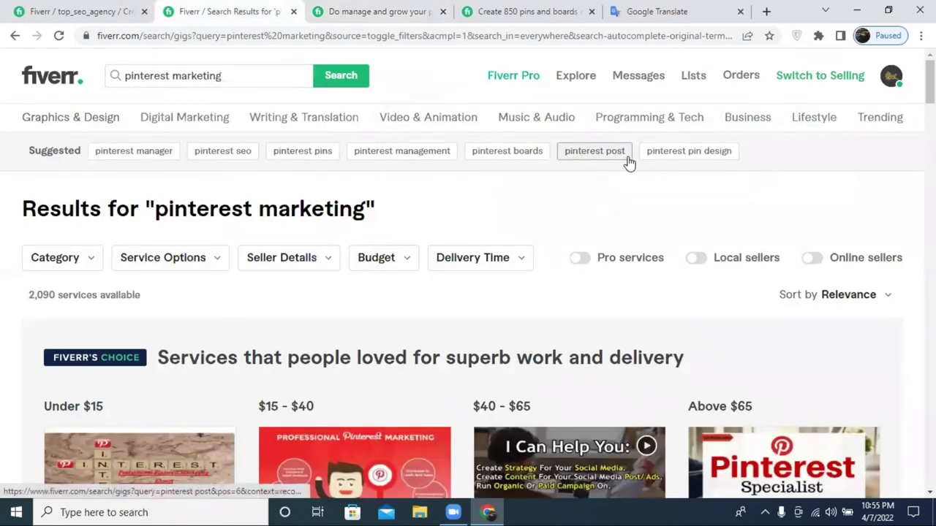
drag(634, 152, 566, 154)
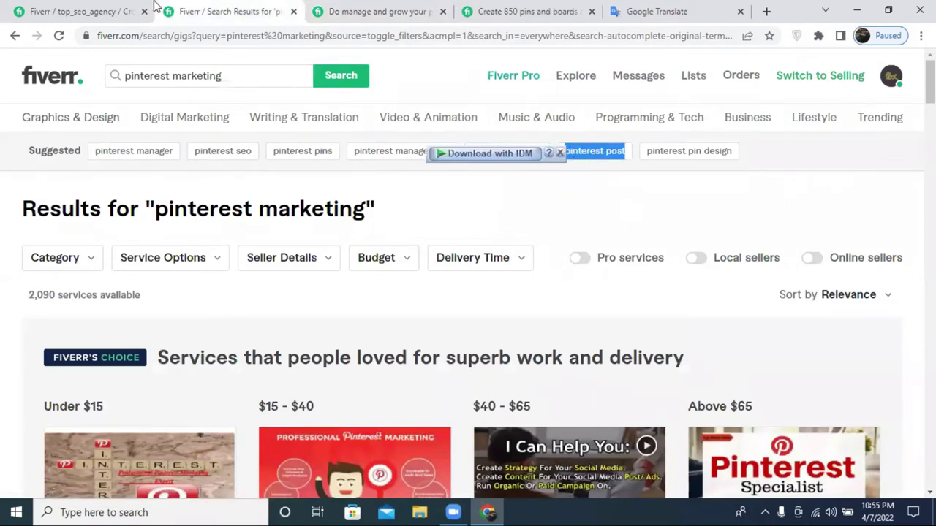
click(100, 10)
key(ctrl+v)
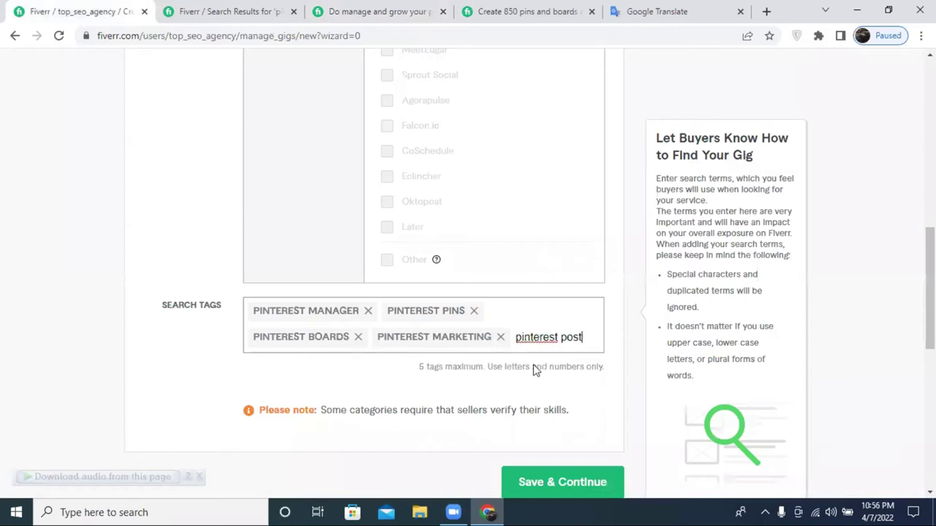
key(Return)
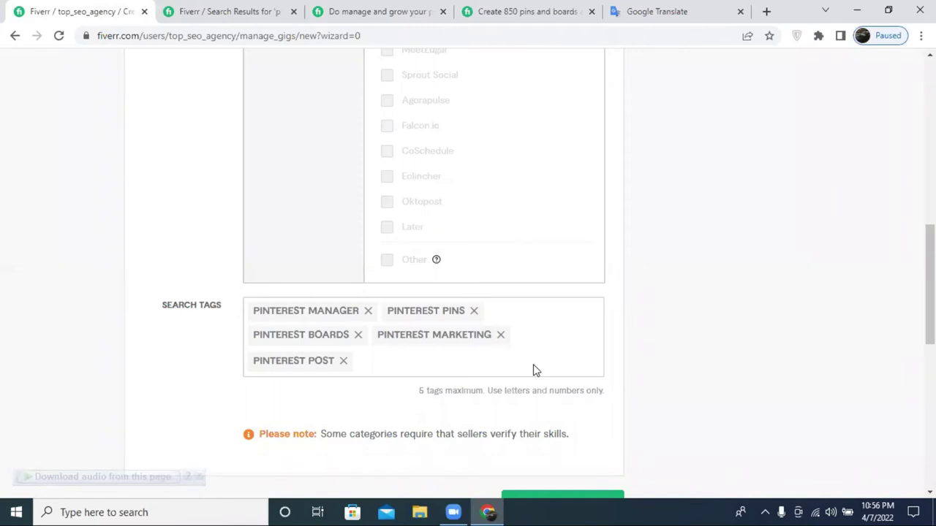
Review the gig overview form and save it to continue to the pricing stage.
scroll(535, 371, down, 1)
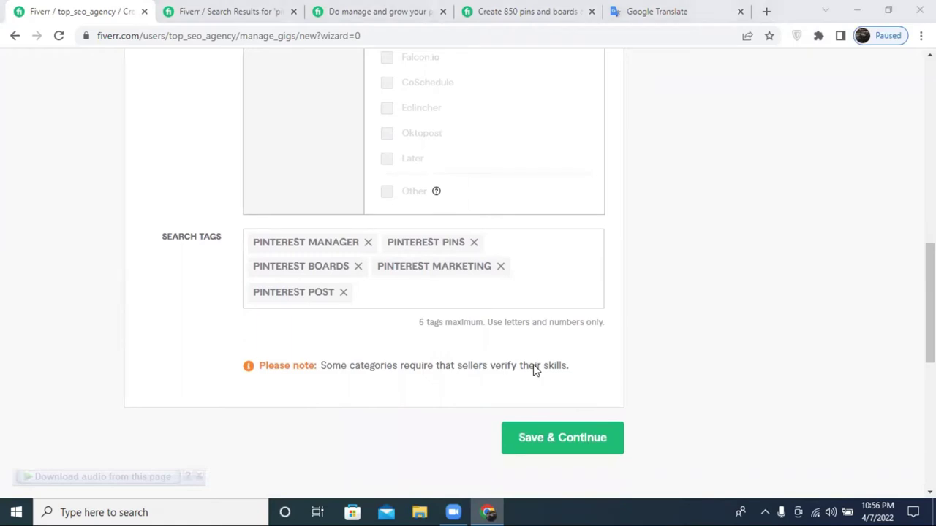
scroll(539, 322, down, 2)
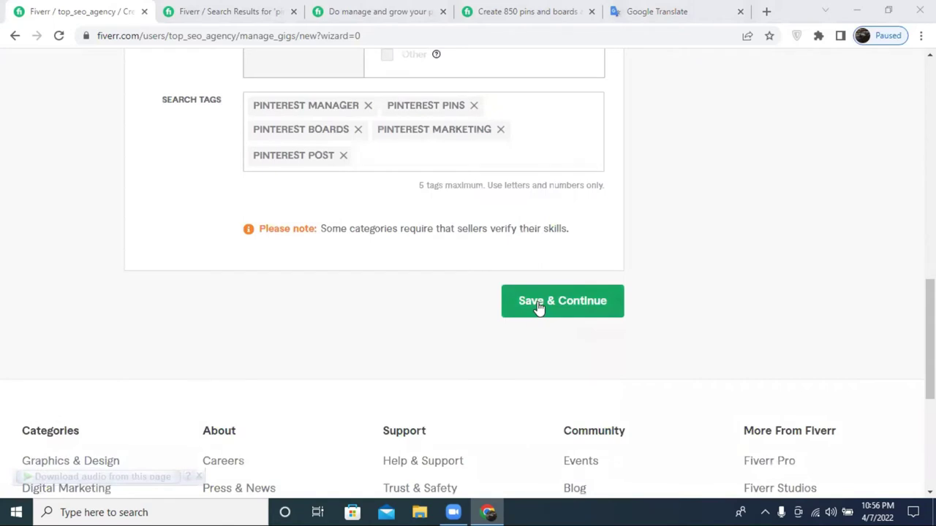
scroll(539, 309, up, 5)
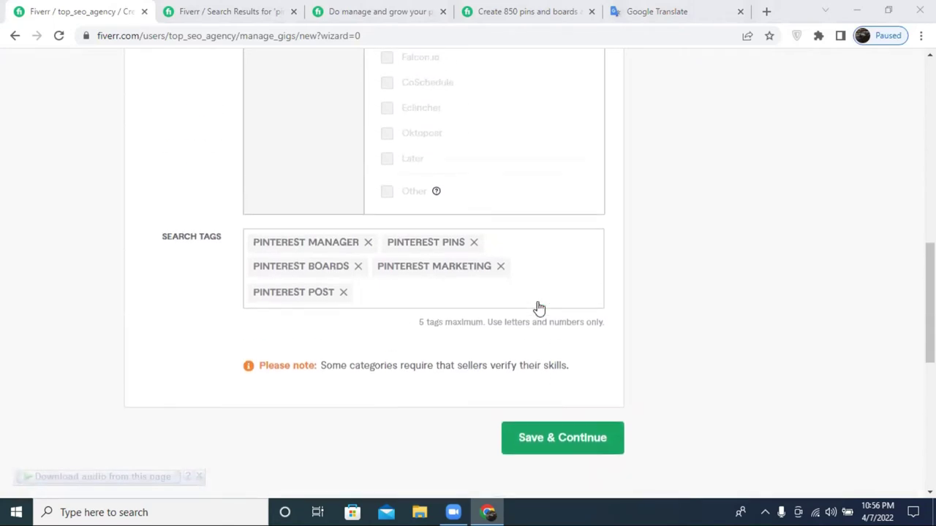
scroll(538, 308, up, 2)
scroll(554, 308, down, 6)
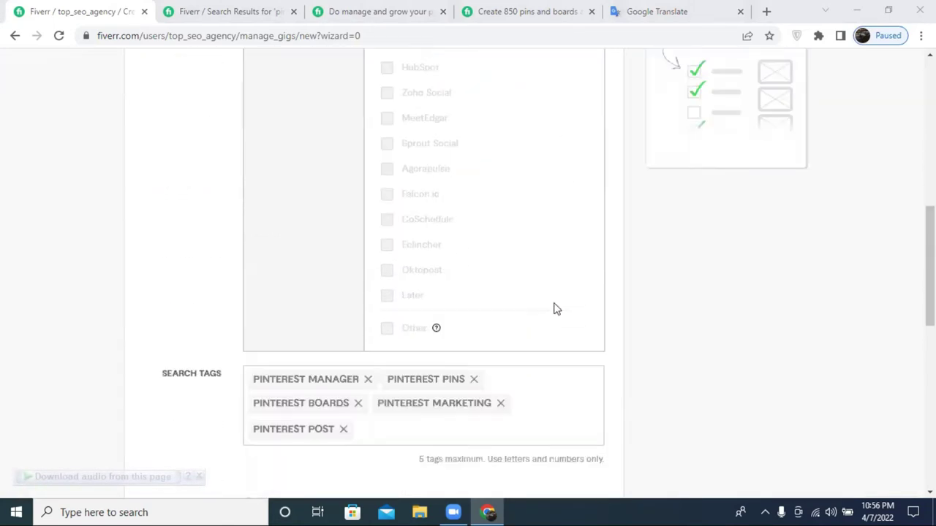
scroll(612, 328, up, 4)
scroll(460, 237, up, 5)
scroll(426, 261, down, 6)
scroll(532, 287, down, 5)
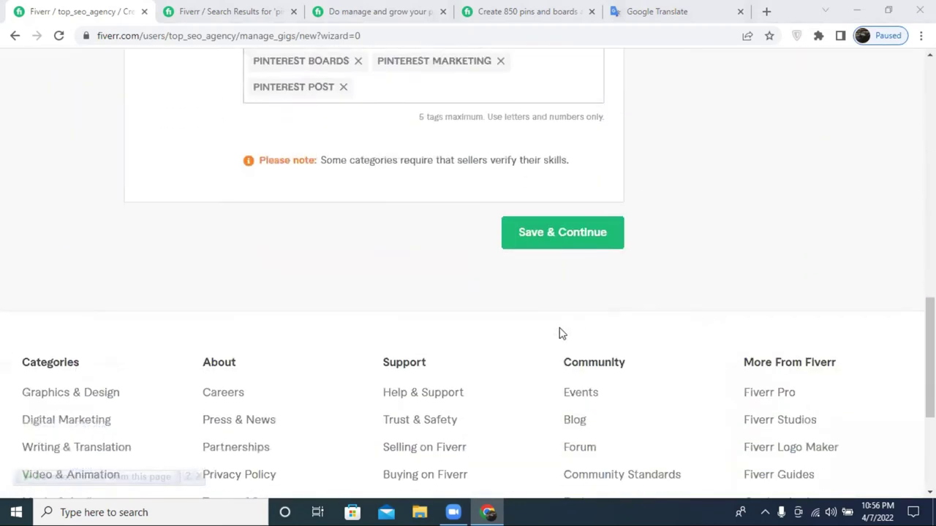
click(533, 233)
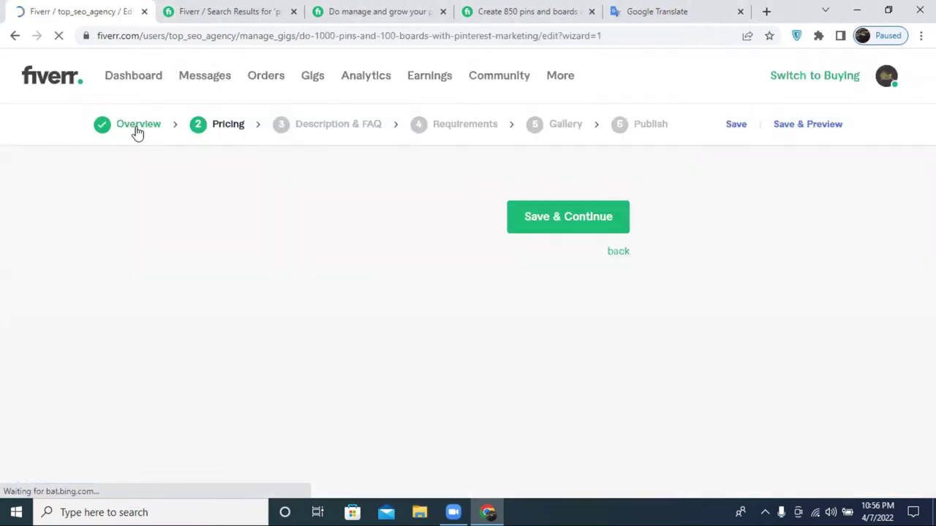
Return to the gig's Overview stage and add an SEO title through the Upgrade SEO option.
click(139, 129)
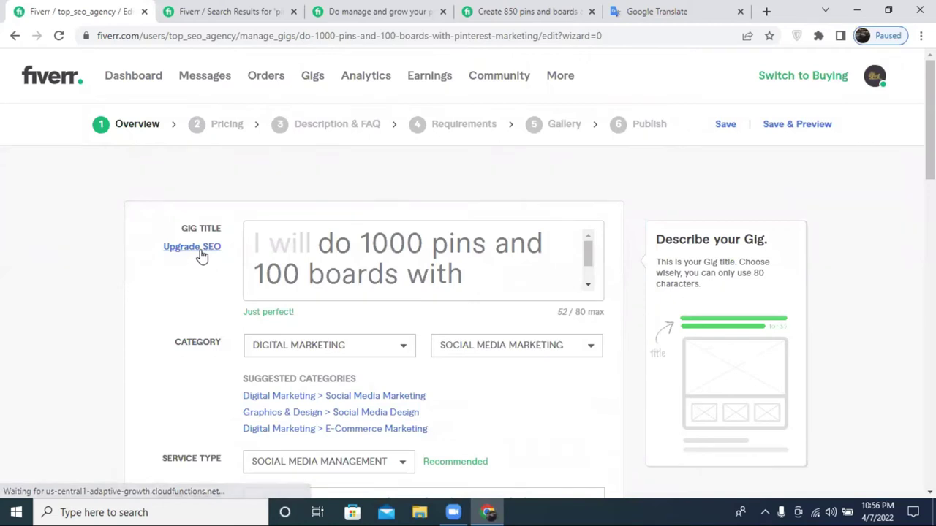
click(198, 252)
scroll(352, 251, down, 1)
click(536, 342)
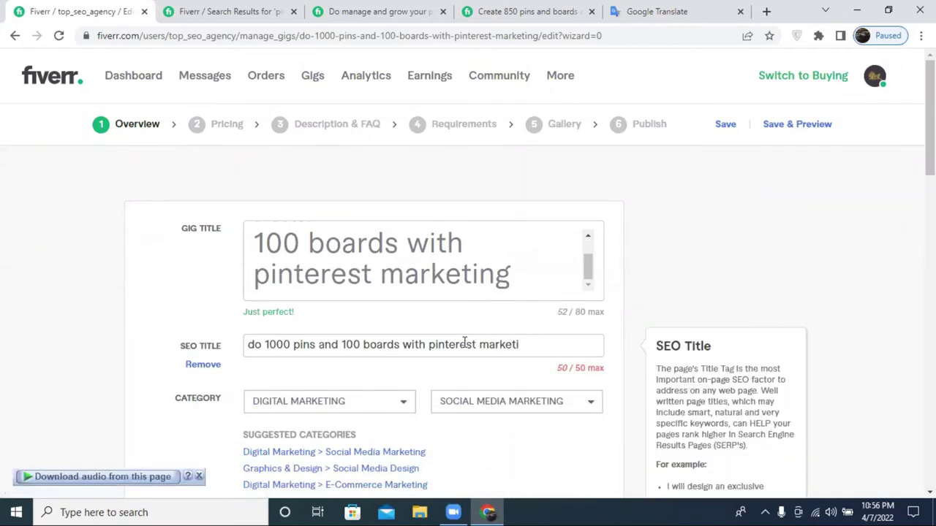
Replace the SEO title with "1000 pins and 100 boards with pinterest marketing" copied from the gig title.
click(437, 328)
drag(262, 274, 365, 244)
key(ctrl+c)
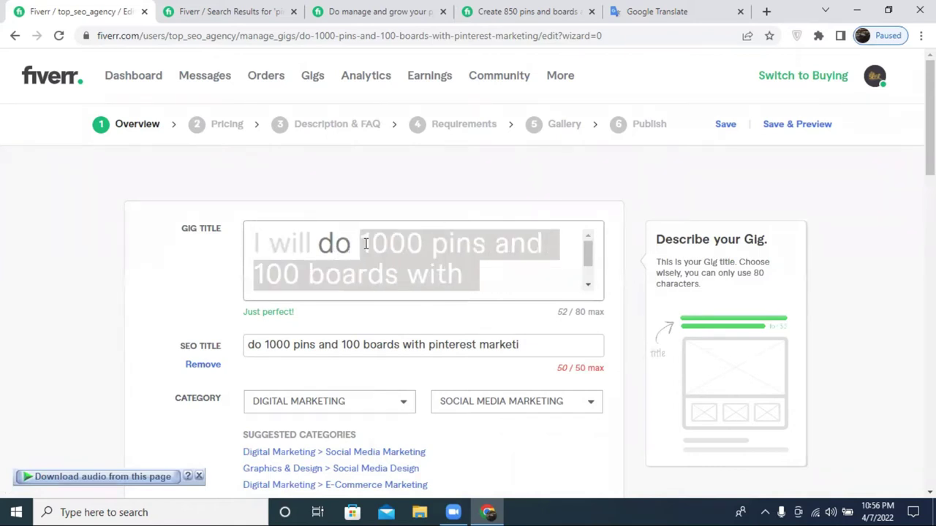
triple_click(317, 345)
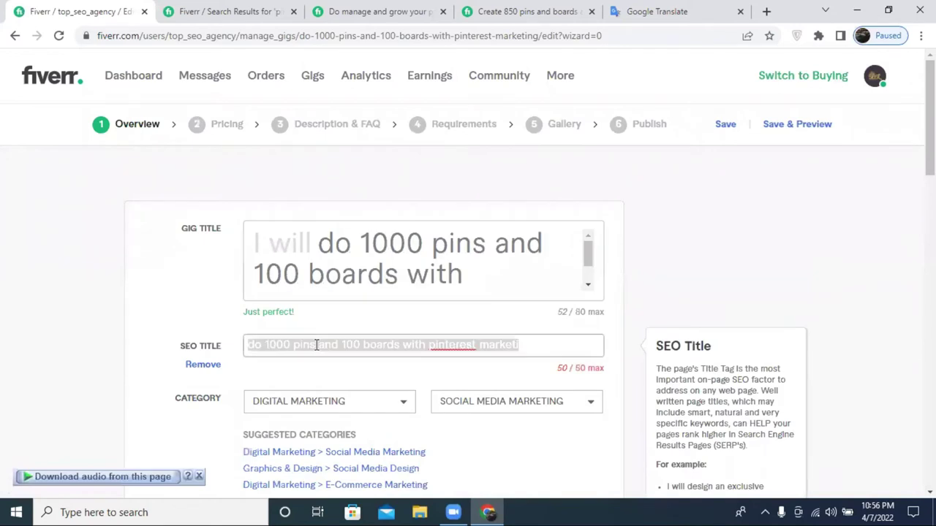
key(ctrl+v)
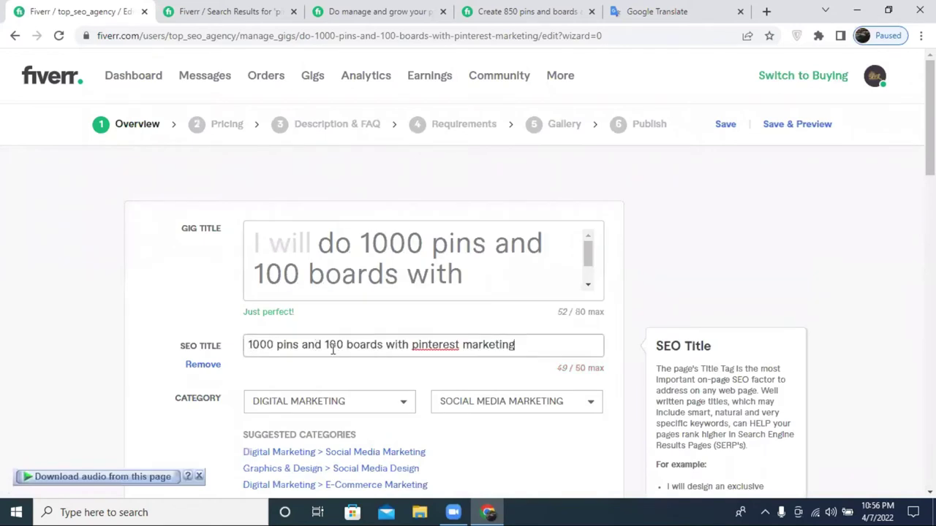
Replace "and" with a comma in the SEO title so it reads "1000 pins, 100 boards with pinterest marketing".
drag(303, 345, 321, 345)
text(|)
key(BackSpace)
text(,,,,,)
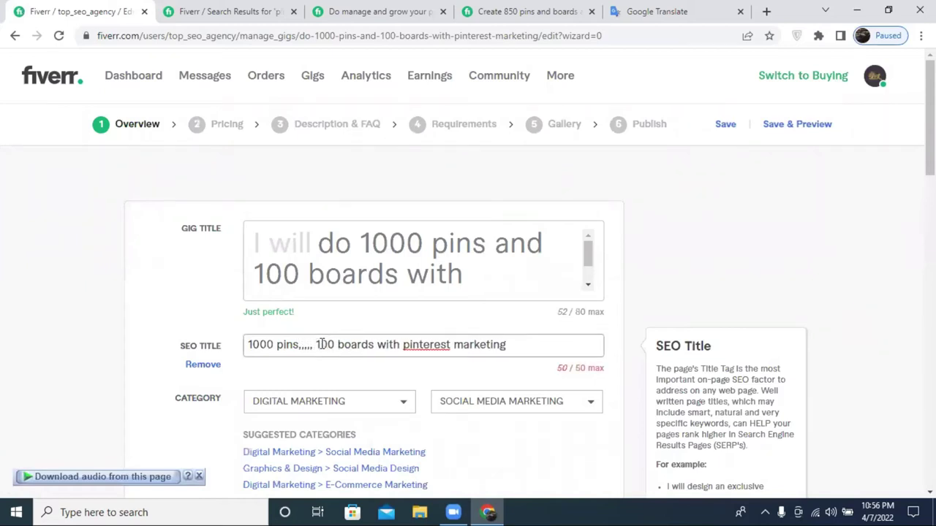
key(BackSpace)
key(BackSpace)
key(BackSpace)
key(BackSpace)
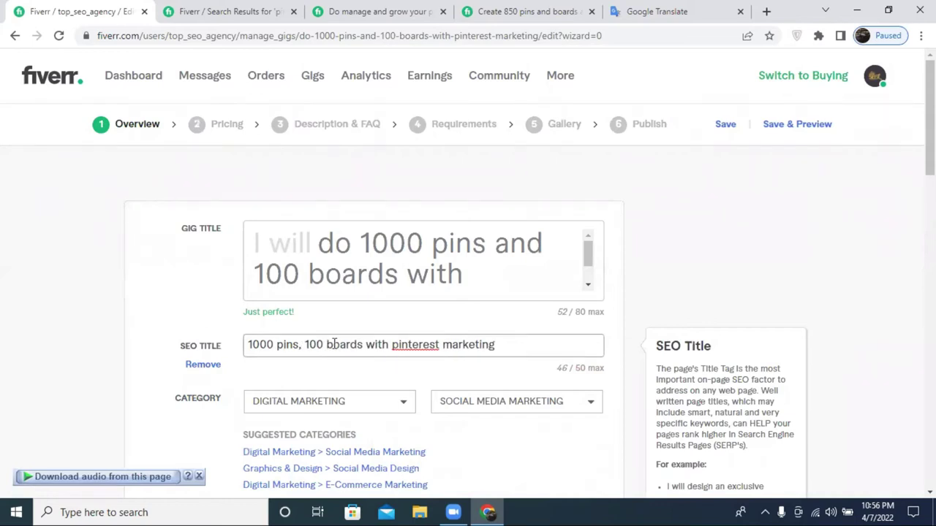
Remove the numbers 100 and 1000 from the SEO title.
drag(325, 344, 313, 344)
key(BackSpace)
drag(273, 345, 248, 345)
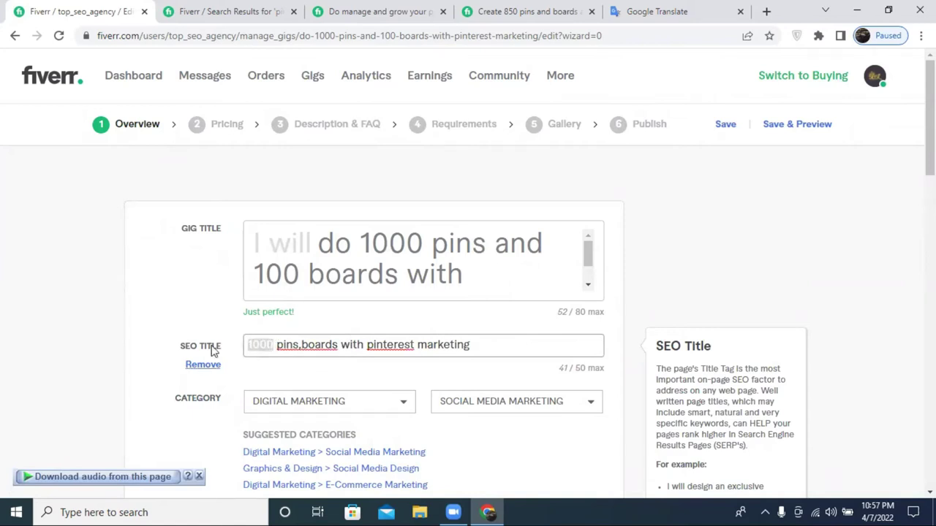
key(BackSpace)
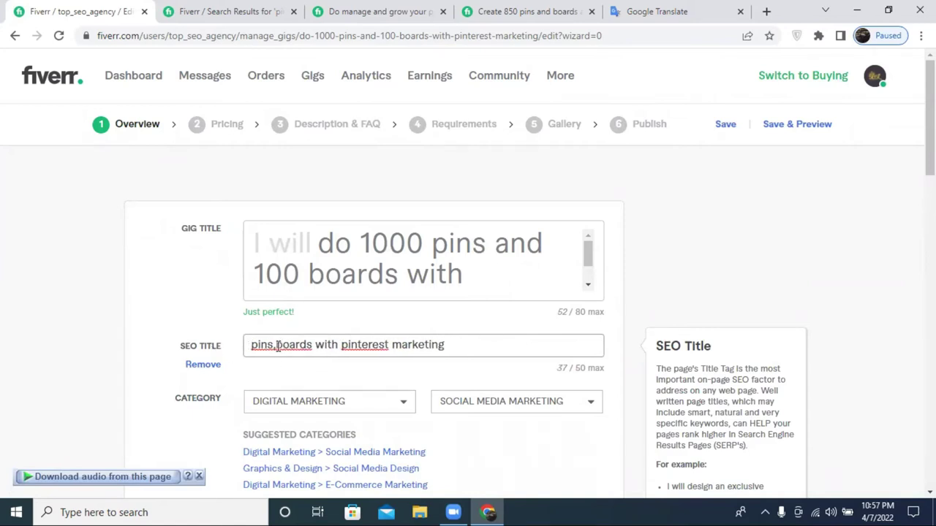
Rework the SEO title to read "pins, boards, pinterest marketing and manage".
click(278, 346)
text(,)
drag(342, 346, 319, 346)
key(BackSpace)
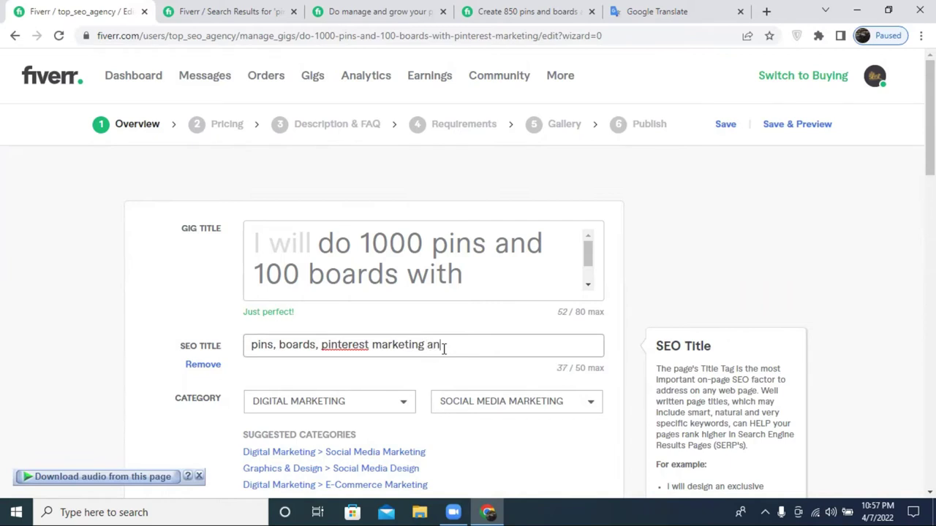
text(manage)
Correct the flagged word "pinterest" in the SEO title to the spelling suggestion "Pinterest".
right_click(342, 340)
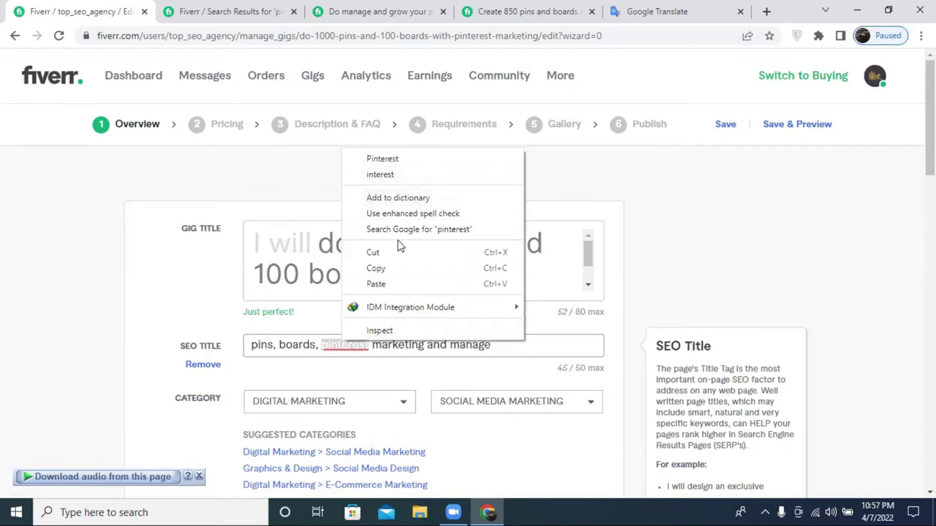
click(392, 160)
right_click(342, 348)
click(342, 348)
Try to insert a copy of the word "Pinterest" before "manage" in the SEO title.
double_click(341, 344)
right_click(341, 344)
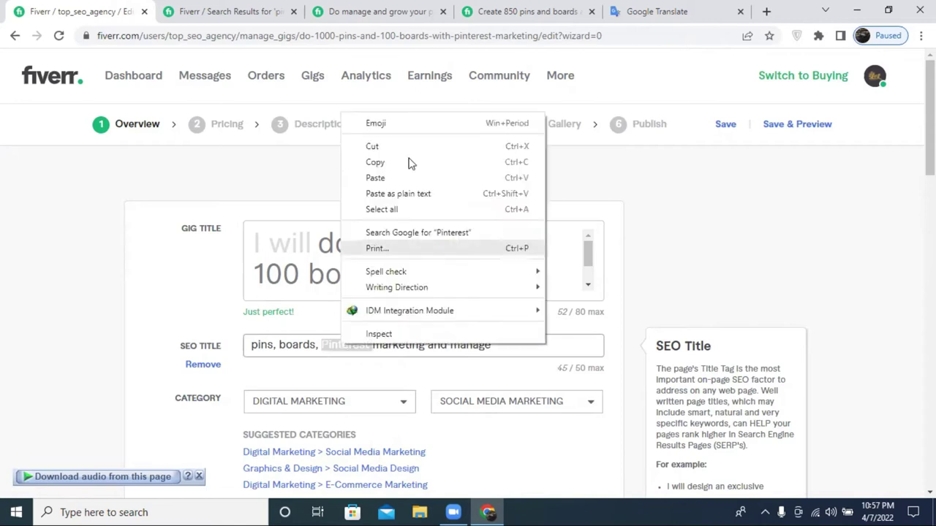
click(407, 167)
click(449, 344)
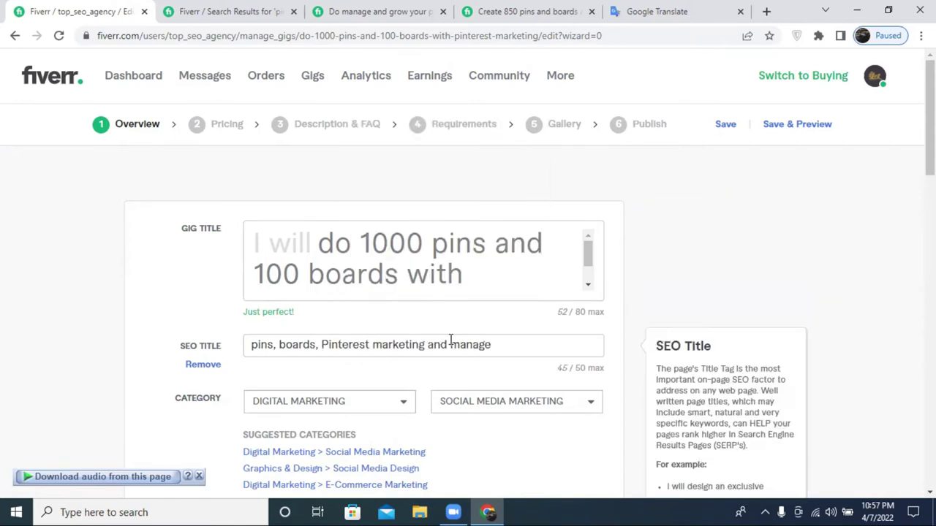
key(ctrl+v)
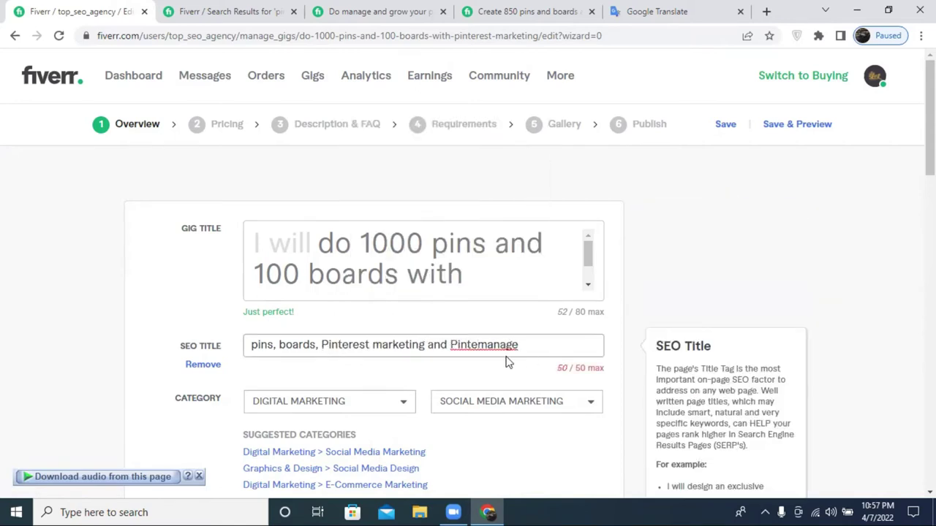
key(BackSpace)
key(BackSpace)
key(BackSpace)
key(BackSpace)
key(BackSpace)
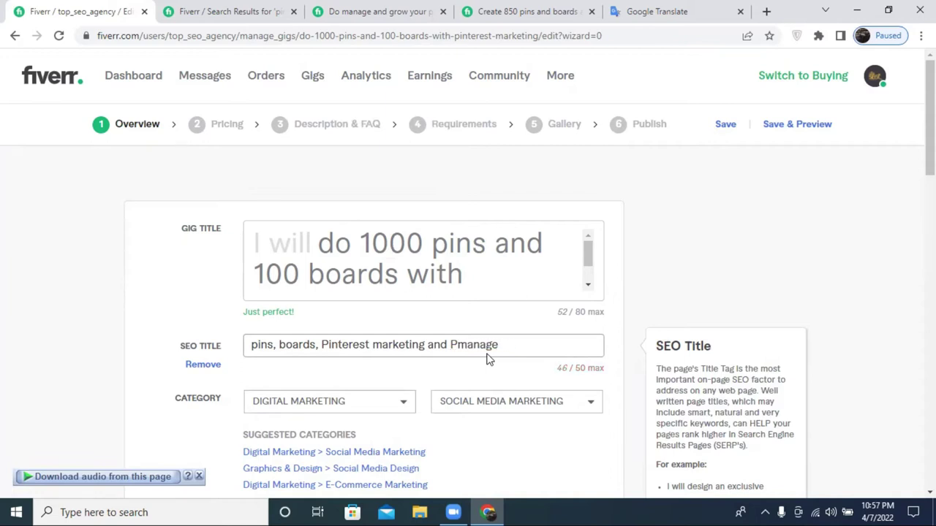
Delete the word "and" between "marketing" and "manage" in the SEO title.
key(BackSpace)
key(BackSpace)
key(BackSpace)
key(BackSpace)
key(BackSpace)
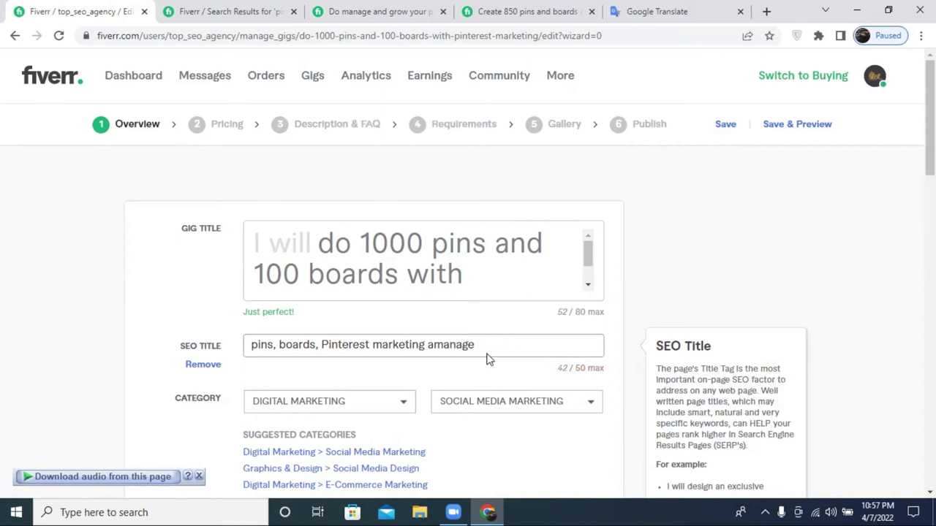
Try the word "Pinterest" between "marketing" and "manage" in the SEO title, and remove it again.
key(ctrl+v)
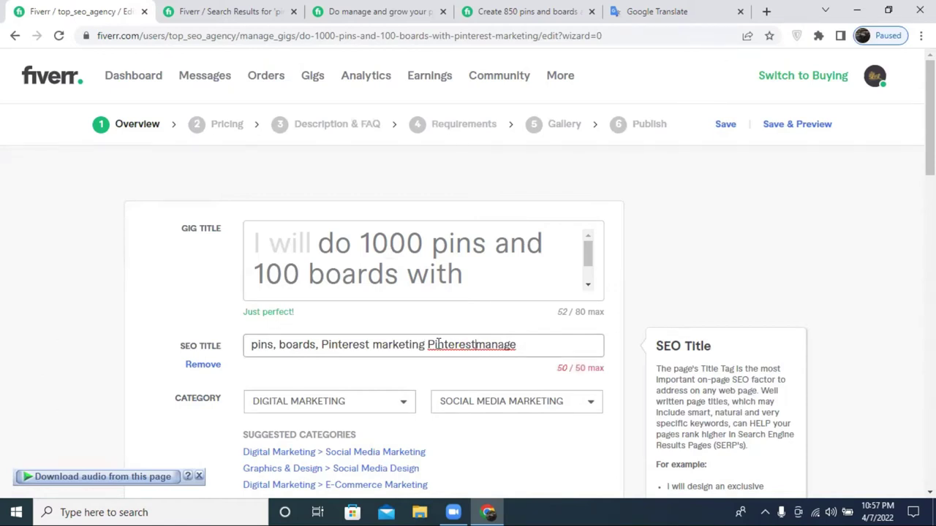
drag(441, 344, 474, 347)
key(BackSpace)
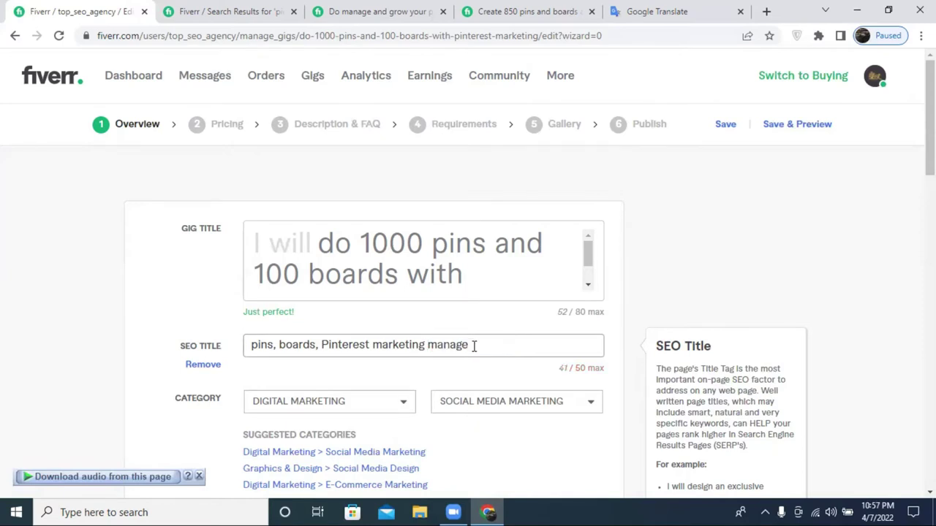
Add a comma after "marketing" in the SEO title, and save the Overview stage to continue to Scope & Pricing.
click(426, 344)
text(,)
scroll(430, 283, down, 2)
scroll(439, 293, down, 10)
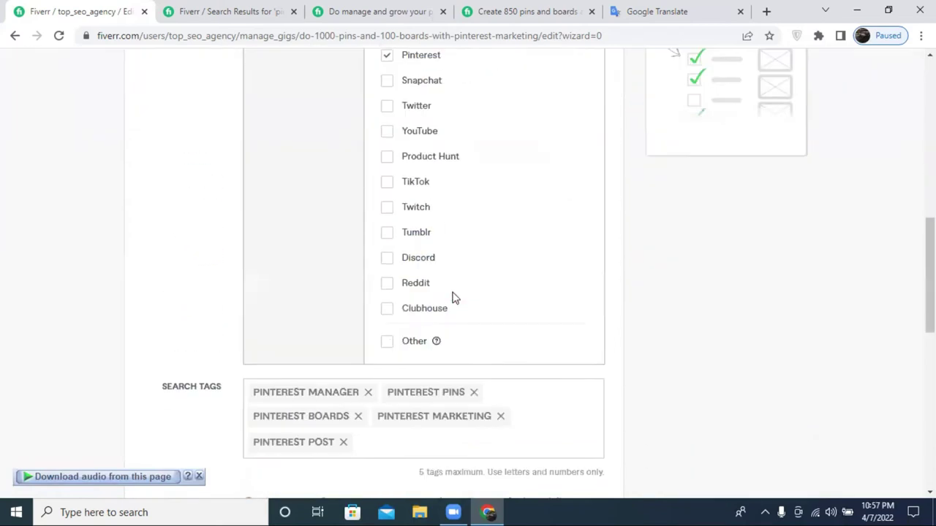
click(541, 168)
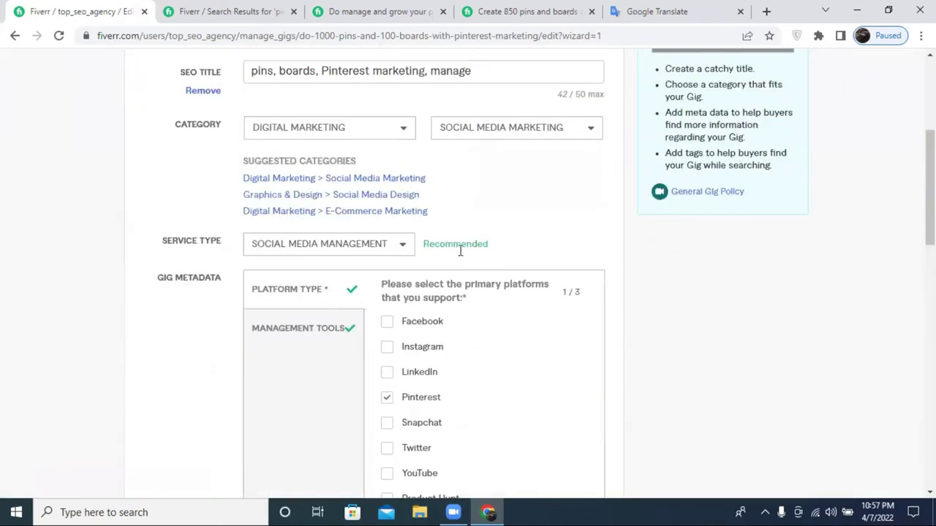
scroll(302, 209, down, 2)
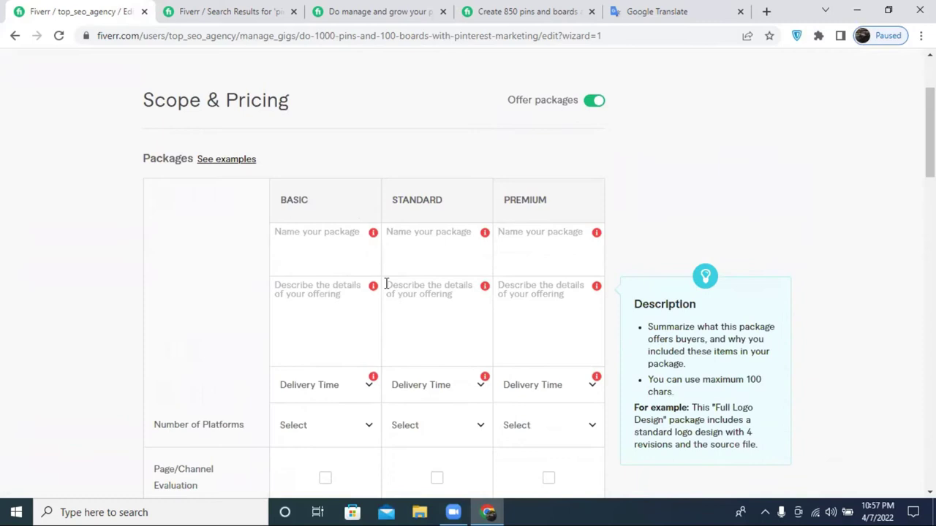
Check the Basic package of the competing gig about managing and growing Pinterest marketing, and close that gig's page.
click(256, 9)
click(375, 11)
scroll(549, 255, up, 5)
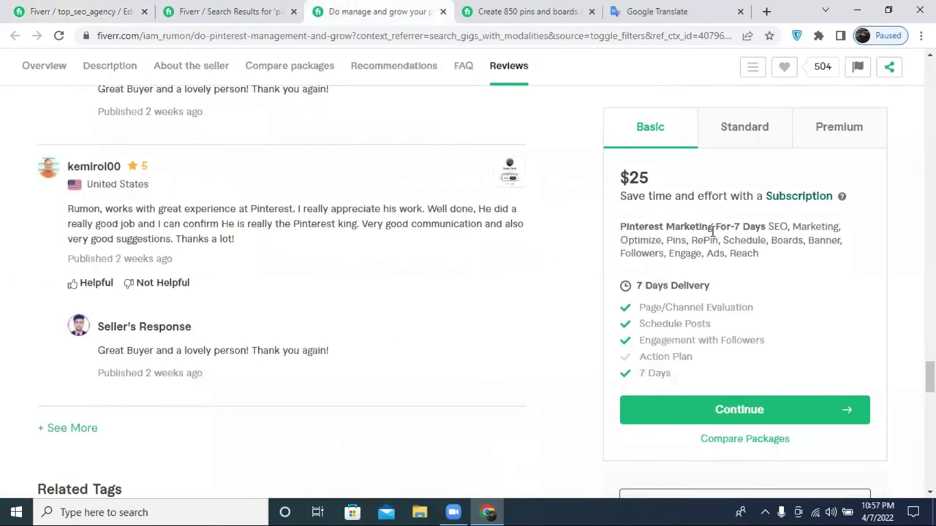
scroll(479, 156, up, 5)
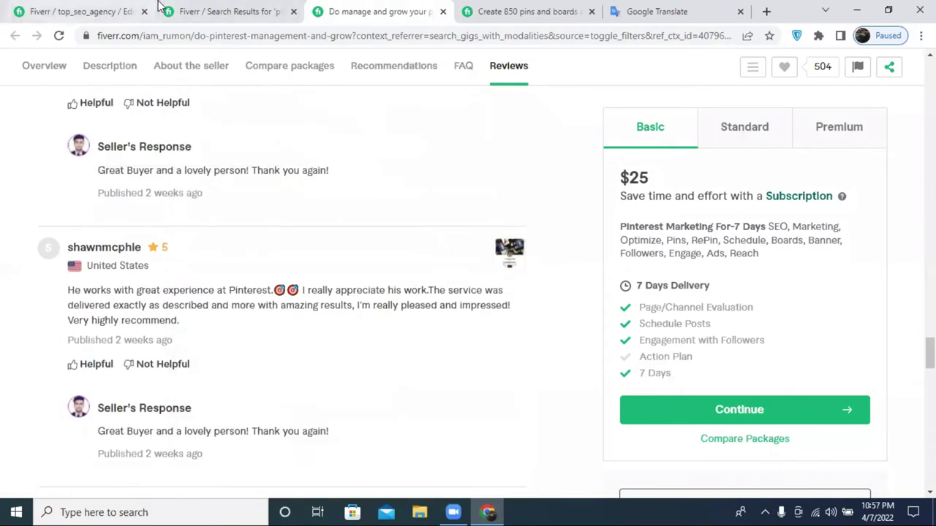
scroll(460, 136, up, 3)
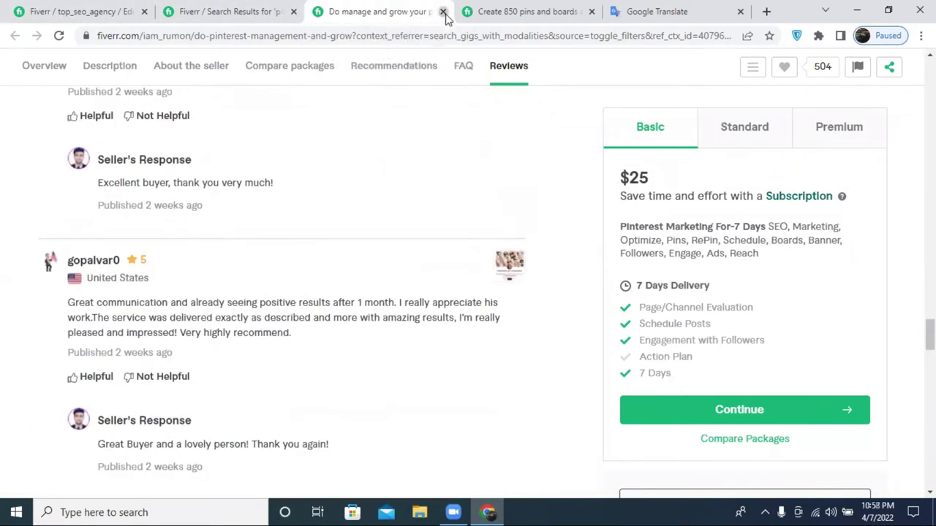
click(443, 12)
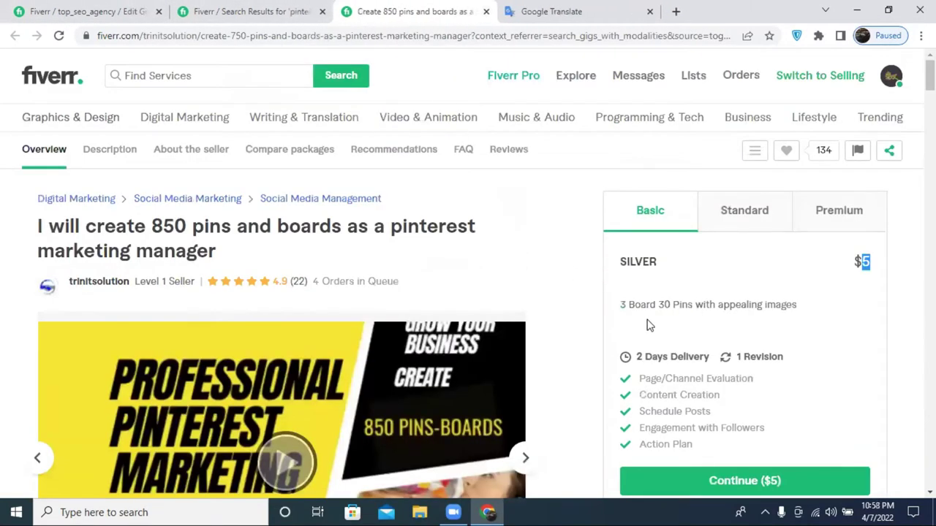
Examine the first page of the Pinterest marketing search results for comparable gigs and their starting prices.
click(260, 8)
scroll(428, 220, down, 6)
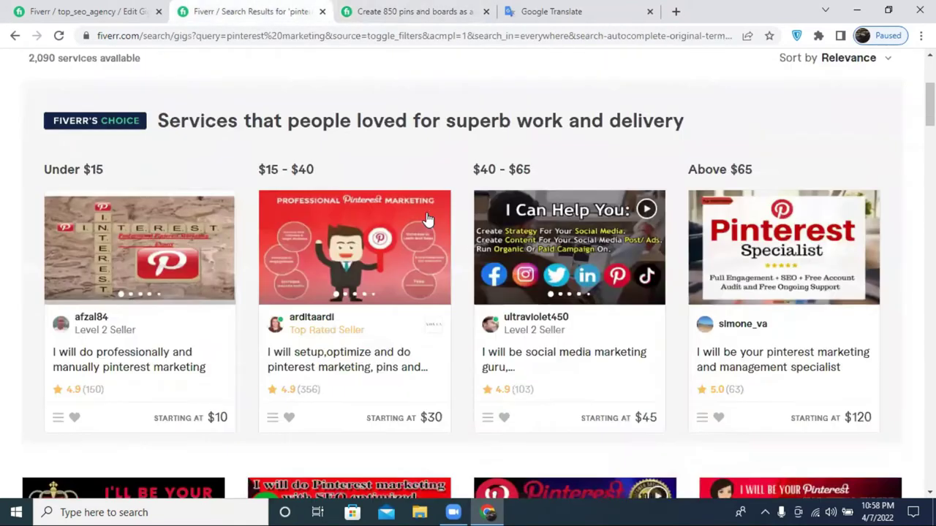
scroll(428, 220, down, 5)
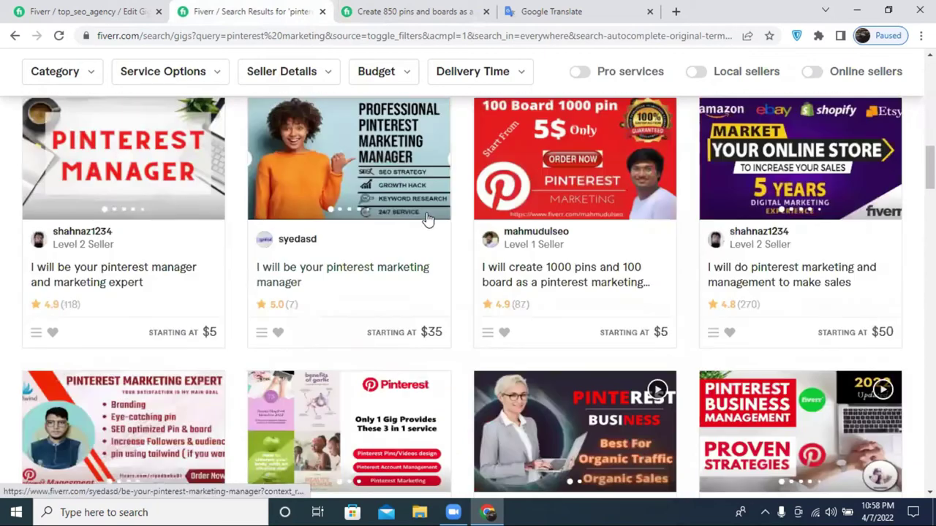
scroll(427, 219, down, 3)
scroll(460, 210, down, 3)
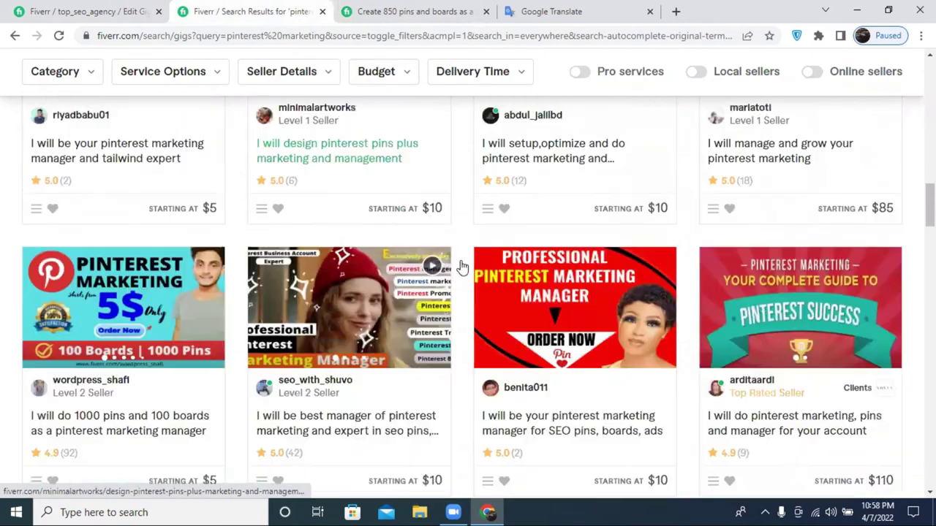
scroll(468, 251, down, 2)
scroll(468, 251, down, 4)
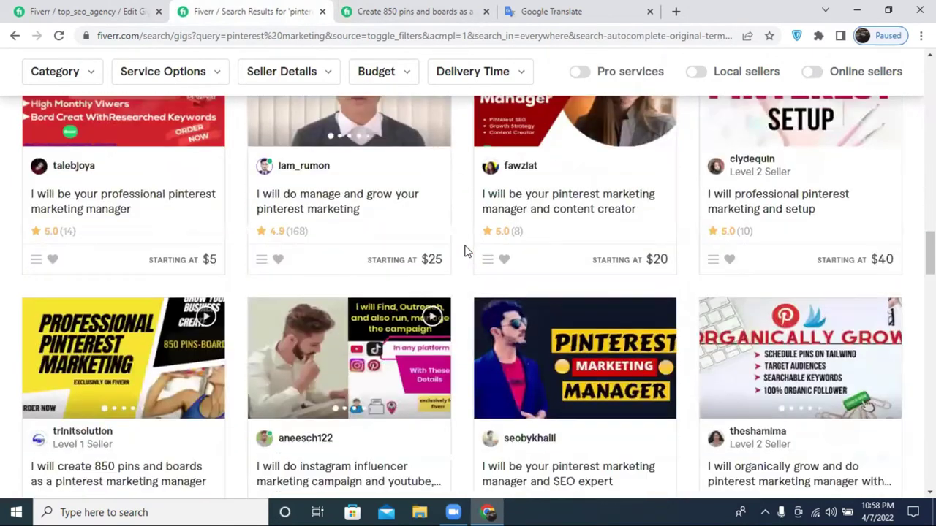
scroll(768, 288, down, 2)
scroll(762, 289, down, 4)
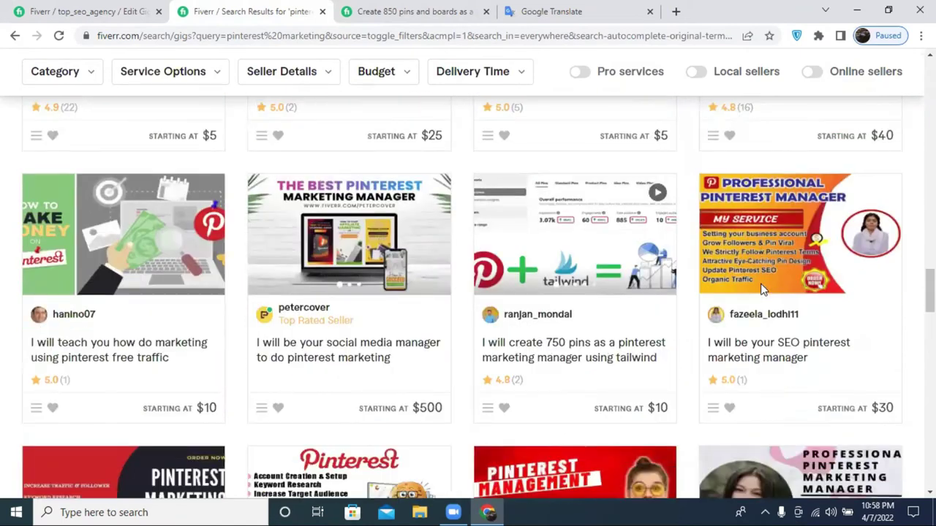
scroll(762, 289, up, 1)
scroll(762, 289, down, 6)
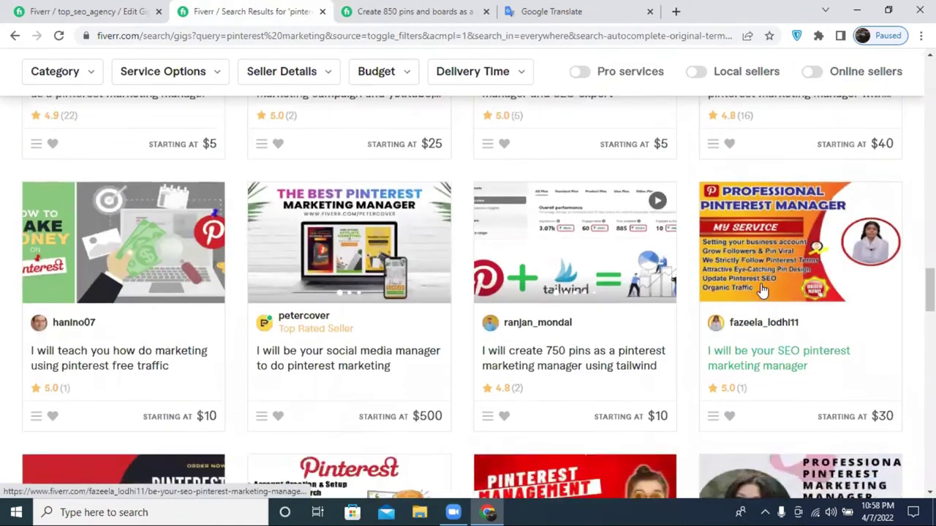
scroll(762, 290, down, 2)
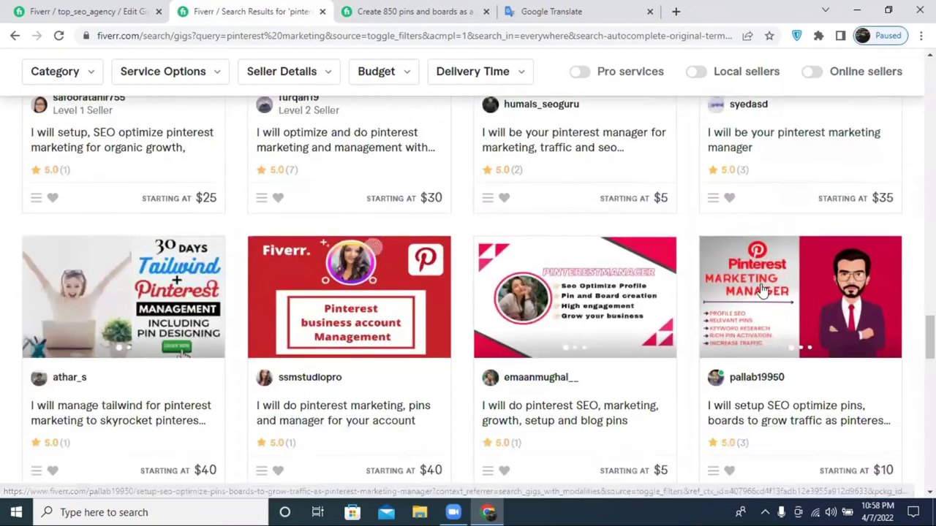
scroll(737, 341, down, 1)
scroll(737, 341, down, 5)
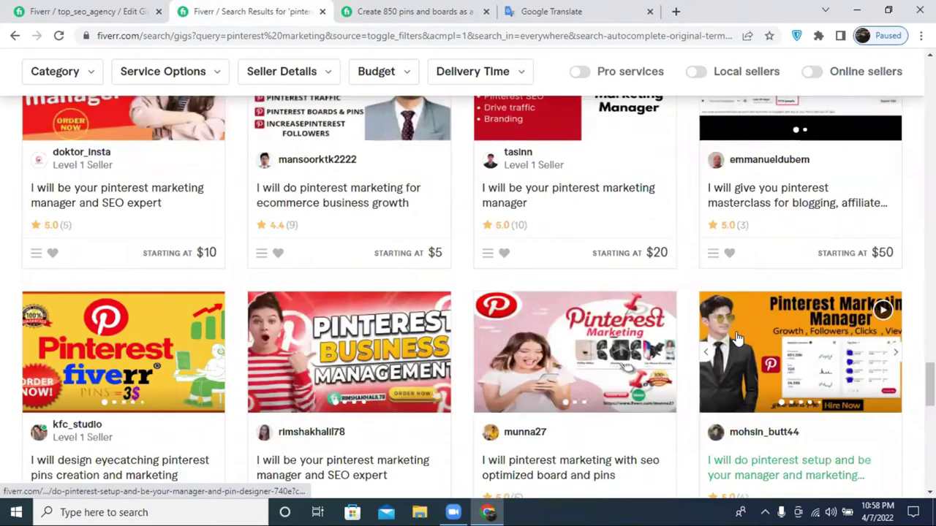
scroll(738, 338, up, 2)
scroll(737, 336, down, 4)
scroll(737, 337, up, 1)
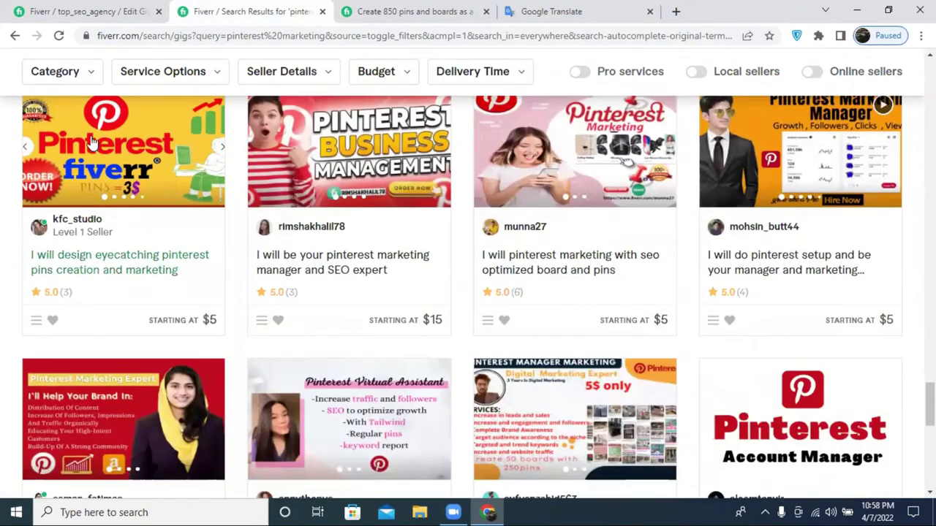
scroll(401, 225, down, 4)
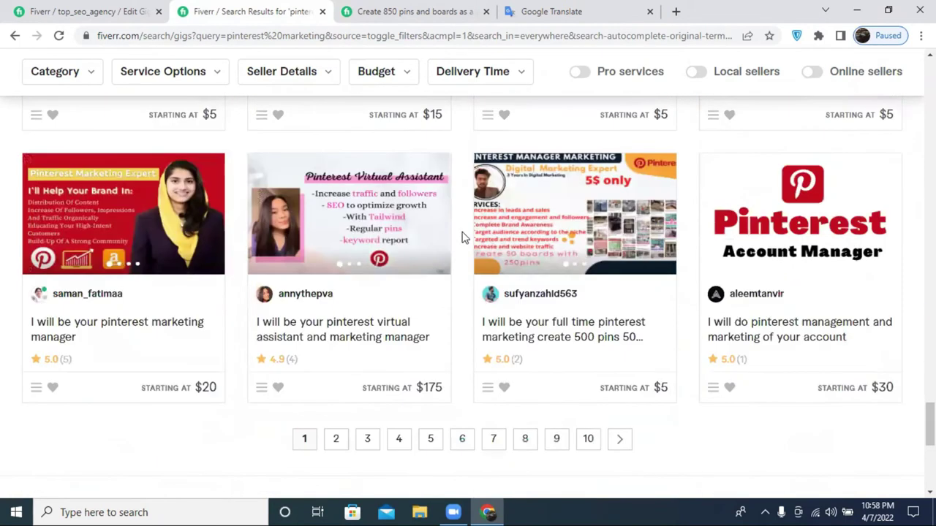
Go to the second page of search results and open the gig "I will be your best pinterest marketing manager for long term" in a new tab.
click(328, 307)
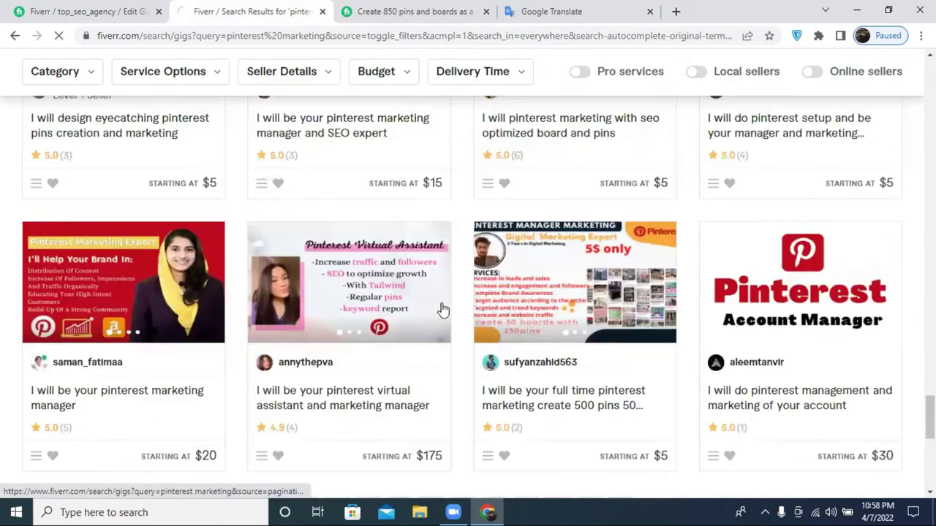
scroll(442, 310, down, 3)
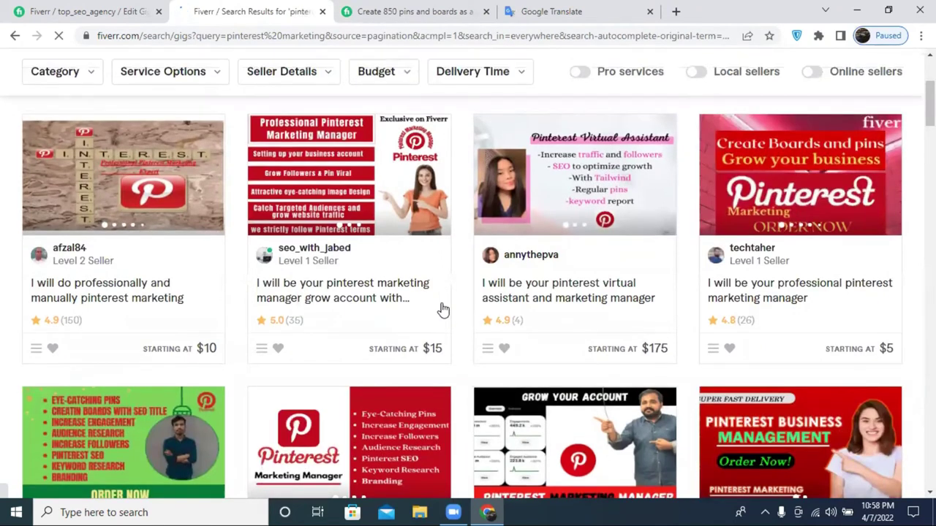
scroll(441, 309, down, 3)
scroll(252, 322, down, 3)
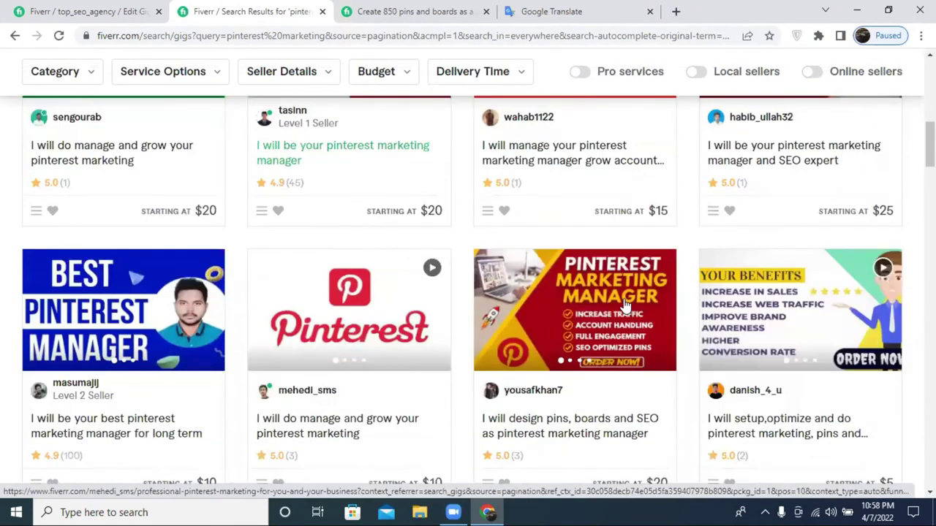
scroll(44, 285, down, 2)
right_click(92, 293)
click(142, 298)
scroll(410, 285, down, 3)
click(351, 8)
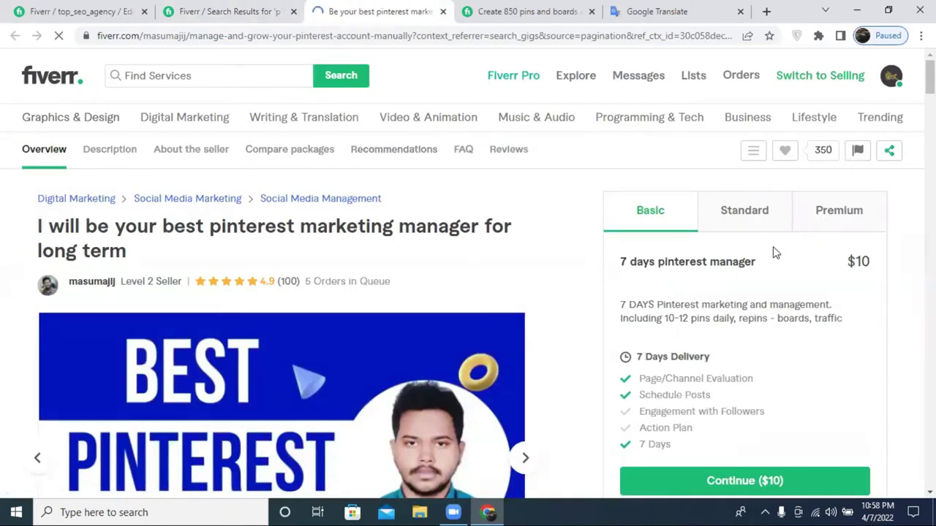
Copy the phrase "Pinterest Marketing" from the last line of the source text in Google Translate for the Basic package name.
click(23, 9)
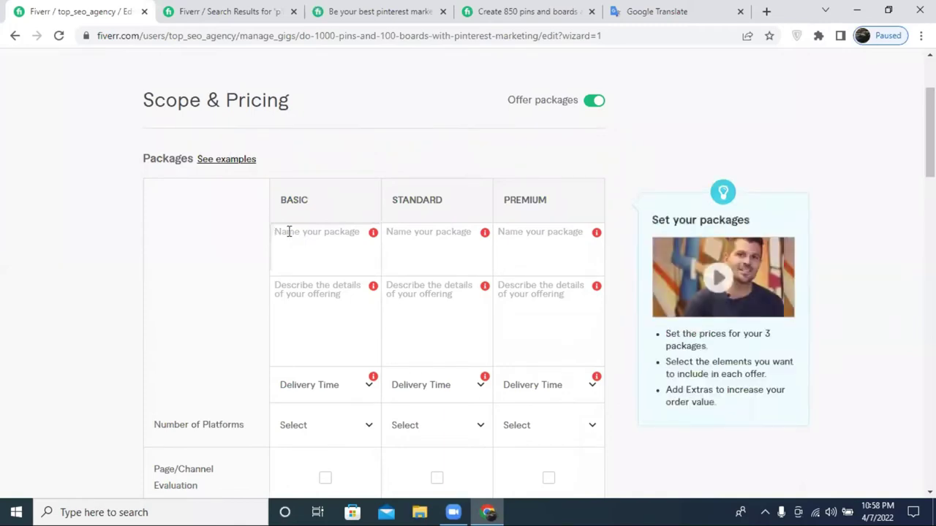
right_click(300, 242)
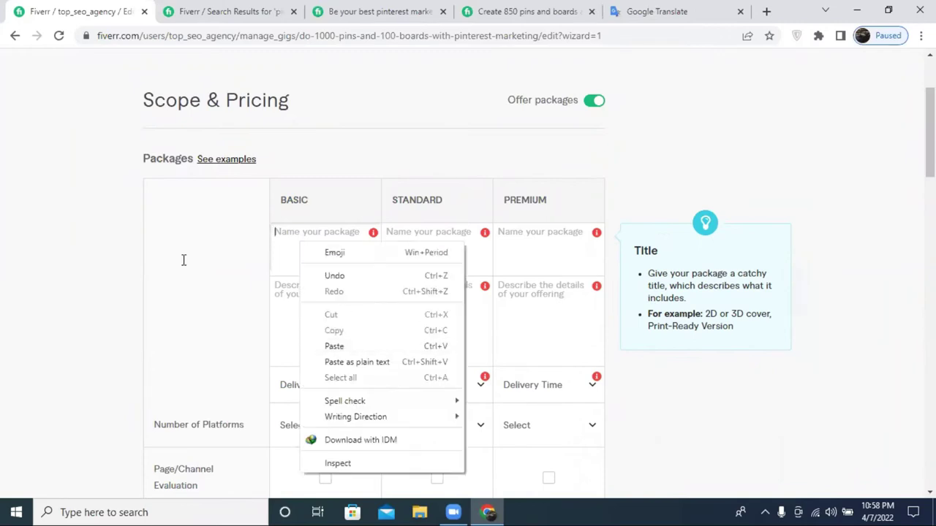
key(ctrl+5)
drag(93, 311, 201, 309)
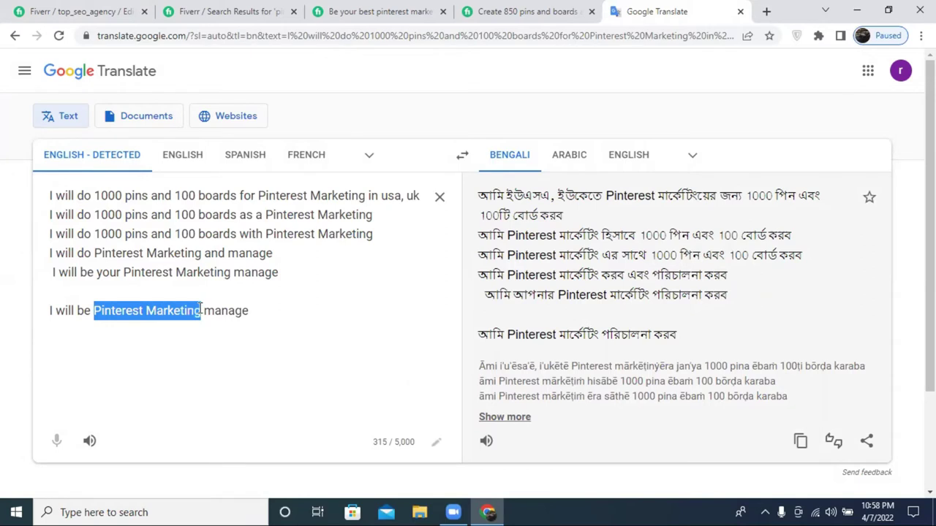
right_click(200, 308)
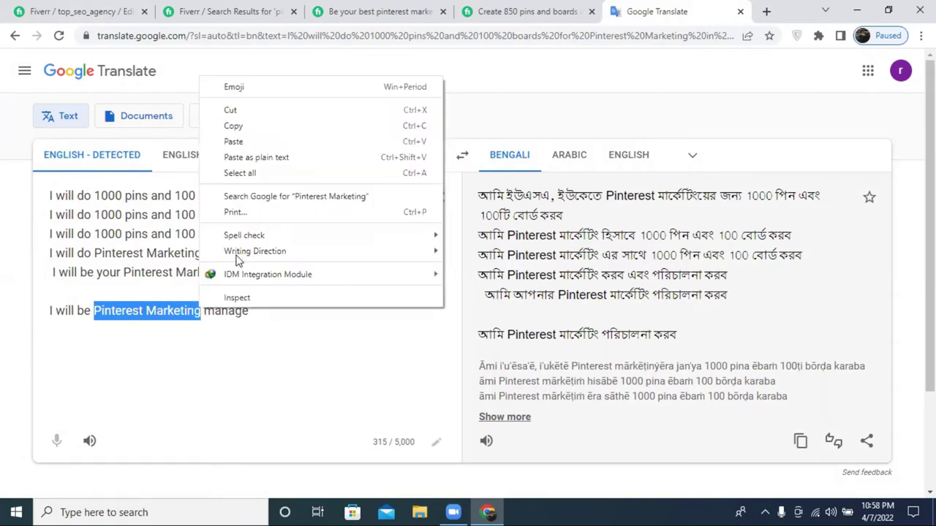
click(291, 127)
Name the Basic package "Pinterest Marketing For 7 Days" in the gig's packages table, using the copied phrase.
click(259, 22)
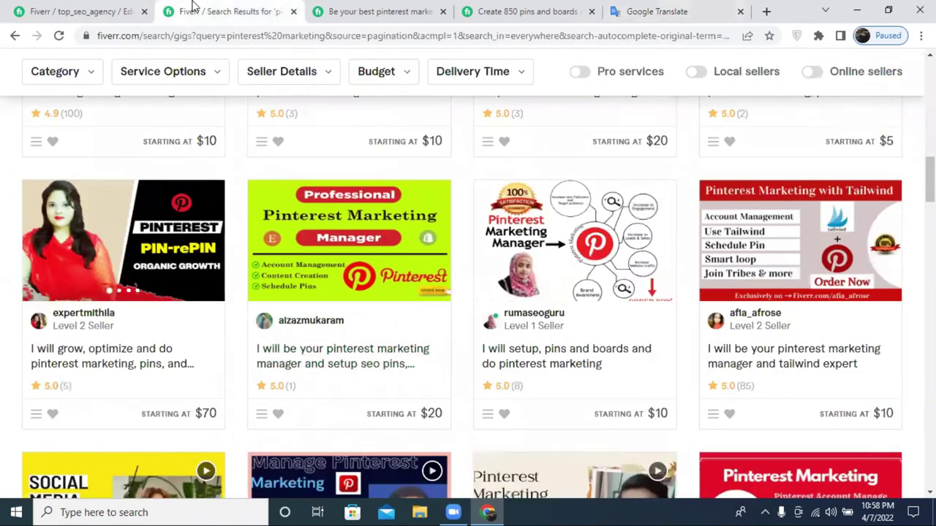
click(132, 11)
right_click(320, 235)
click(389, 337)
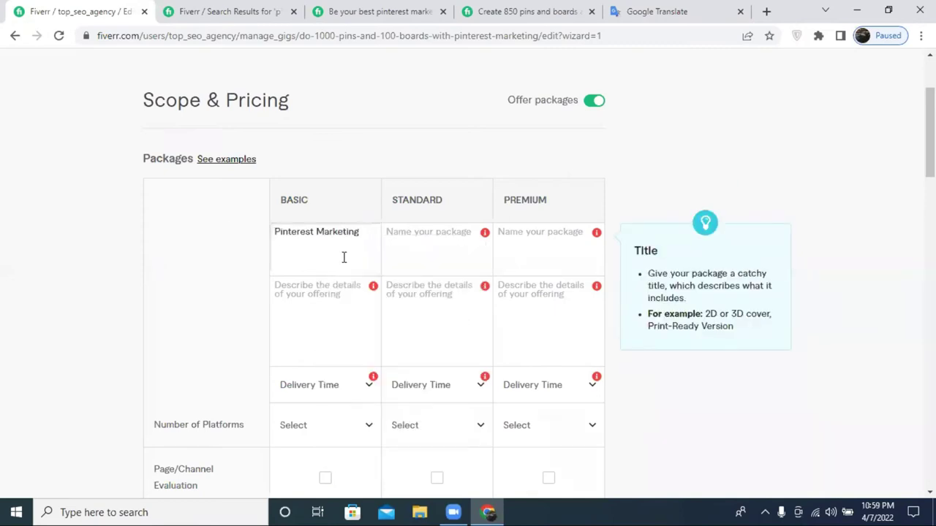
key(BackSpace)
key(BackSpace)
key(BackSpace)
Copy the Basic package's name into the name fields of the Standard and Premium packages.
triple_click(321, 234)
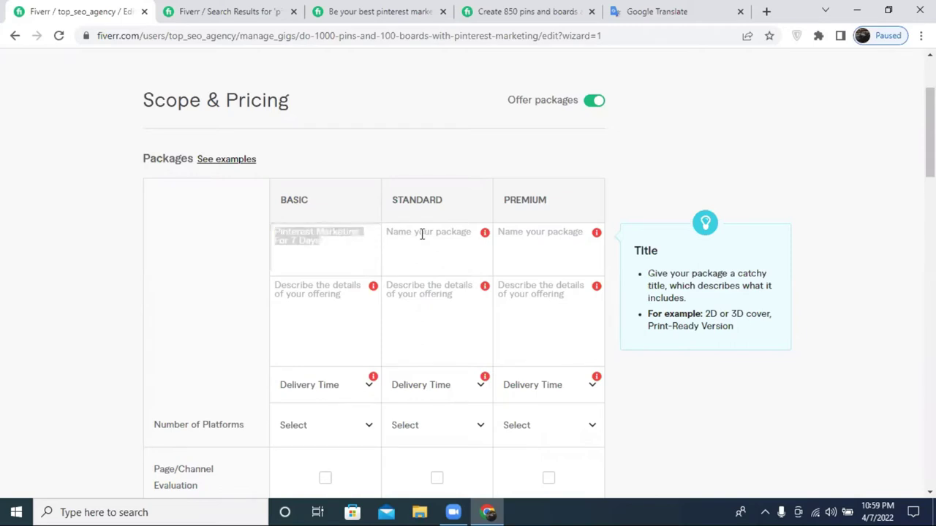
click(444, 239)
key(ctrl+v)
click(546, 243)
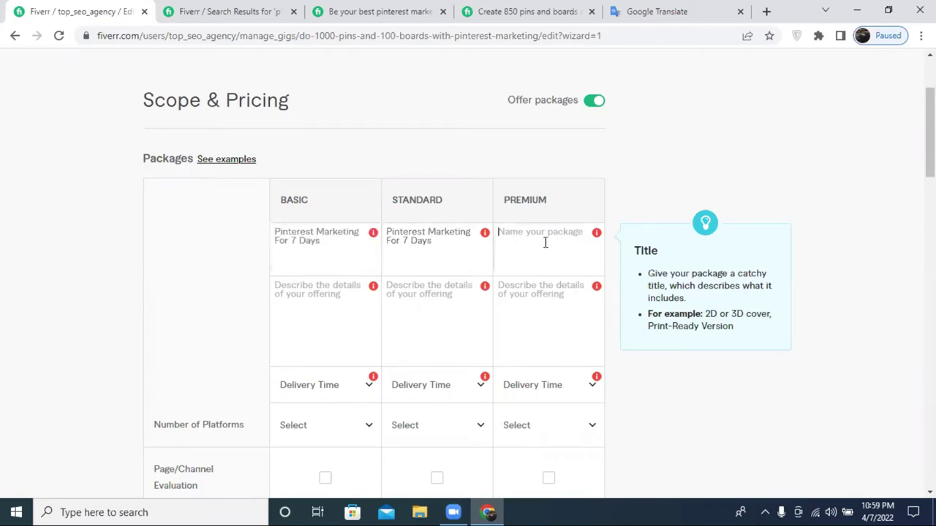
key(ctrl+v)
Change the number of days in the package names to 14 for Standard and 30 for Premium.
click(403, 241)
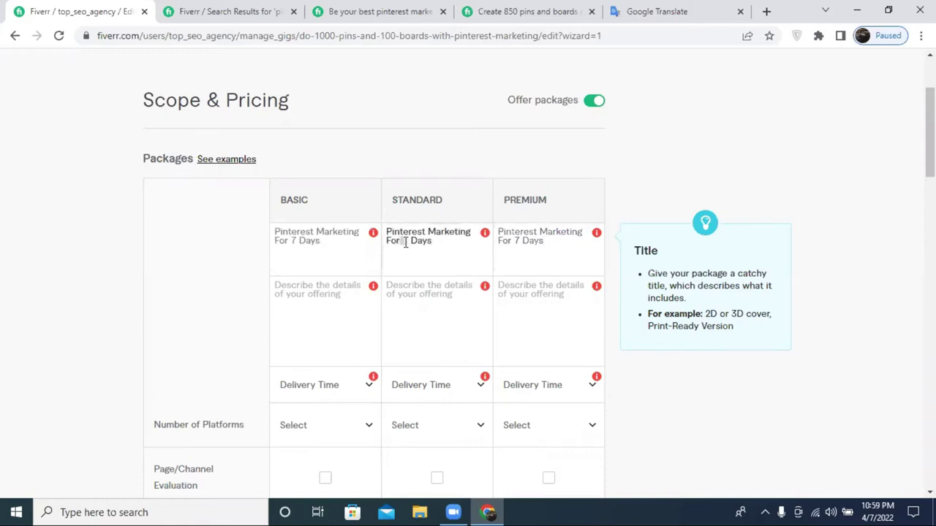
double_click(407, 241)
text(14)
click(516, 241)
text(30)
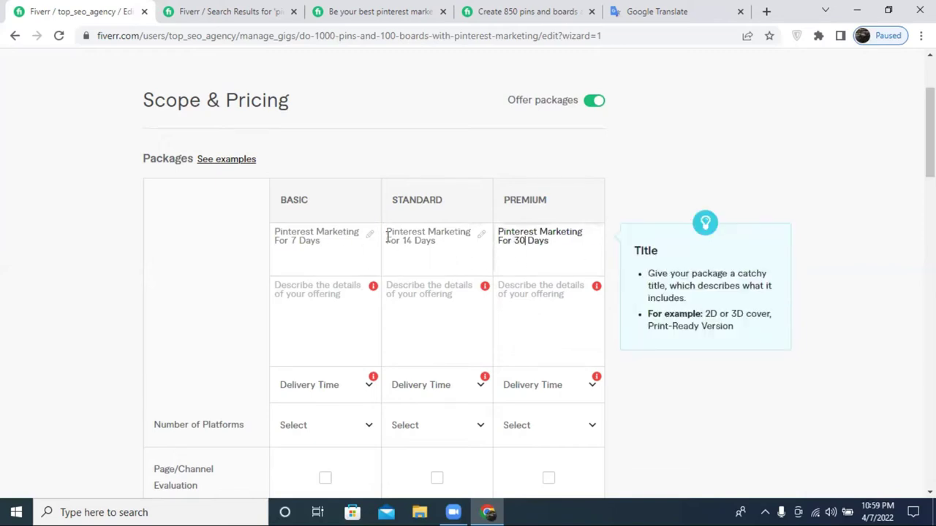
Review the competitor gig's Basic package description and the draft gig sentences in Google Translate.
click(334, 295)
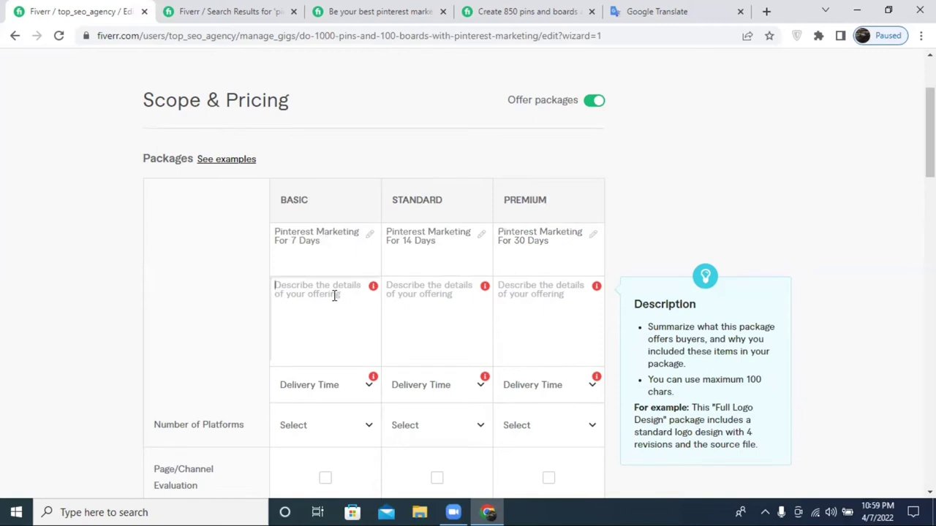
click(544, 10)
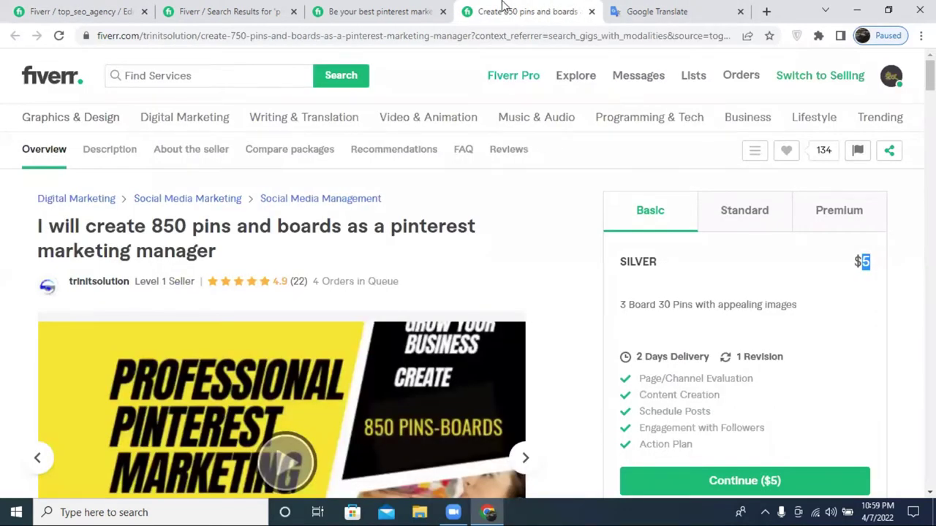
click(235, 6)
click(651, 11)
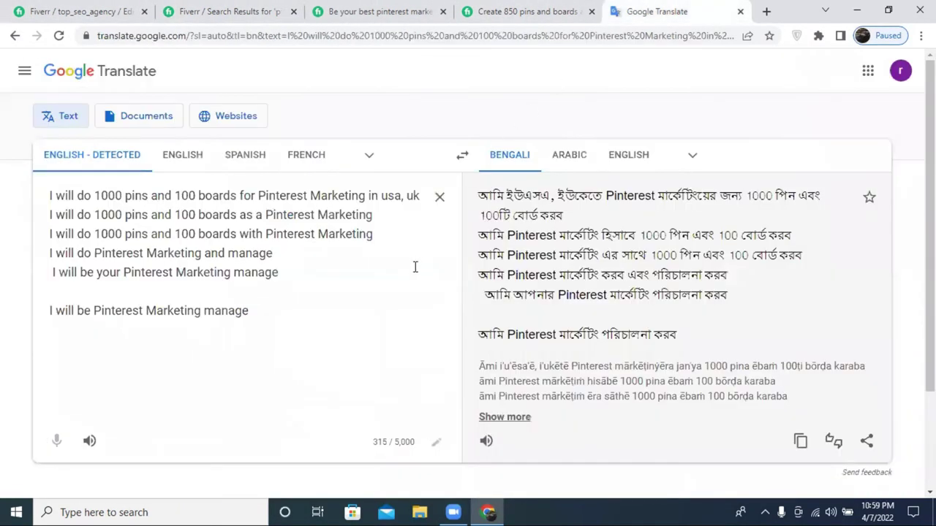
click(275, 9)
click(545, 7)
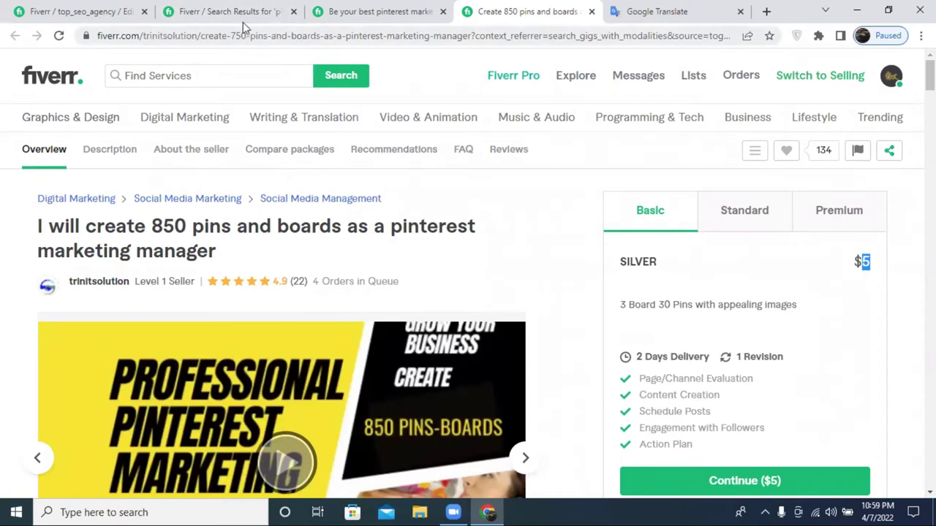
click(629, 11)
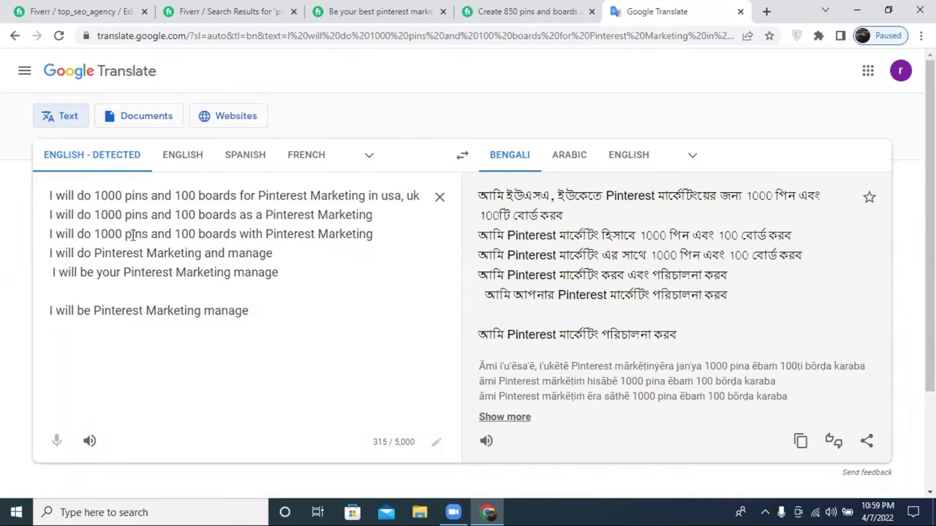
Reduce the Google Translate source text to the single line "I will do 1000 pins and 100 boards with Pinterest Marketing".
drag(51, 234, 69, 235)
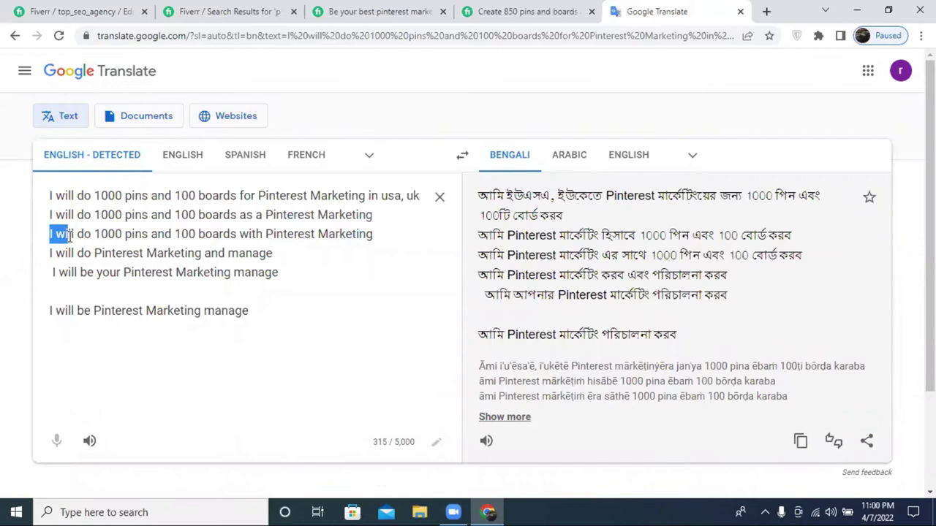
triple_click(80, 234)
right_click(95, 235)
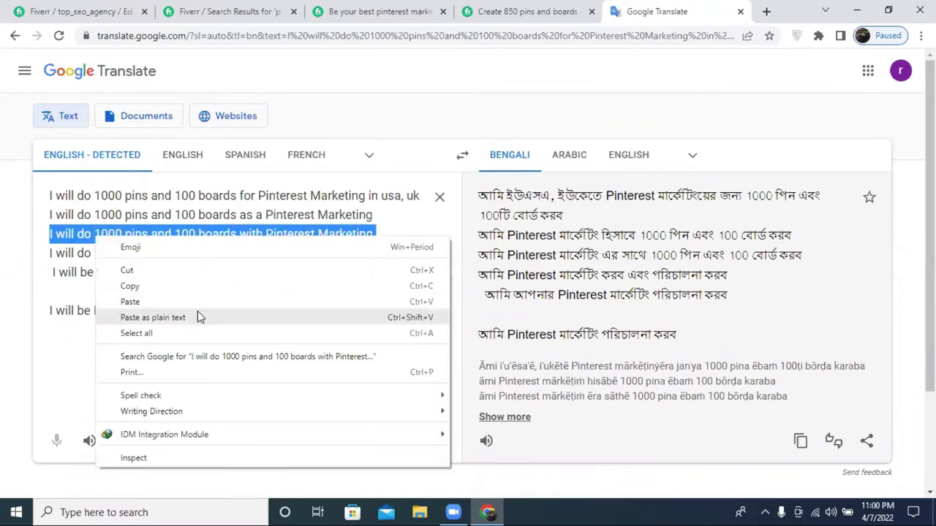
click(200, 282)
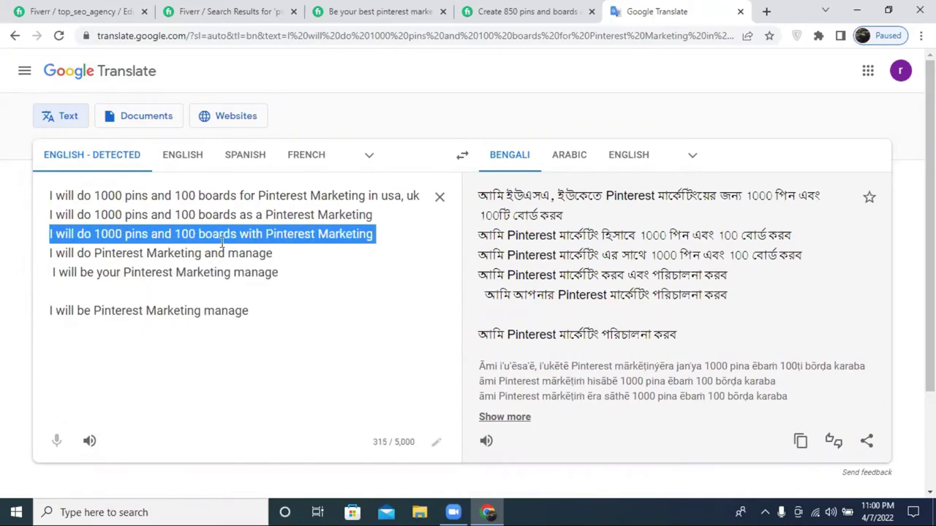
right_click(227, 236)
click(286, 292)
click(439, 197)
right_click(230, 205)
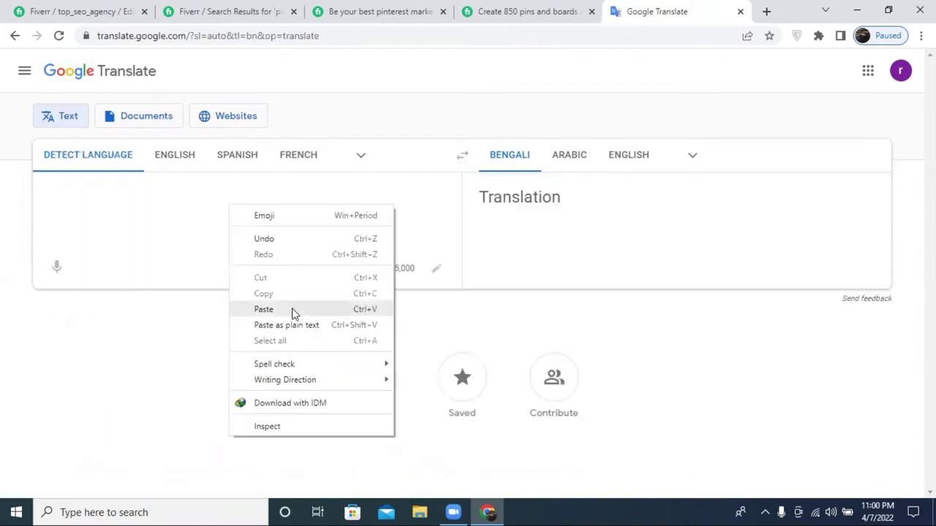
click(293, 312)
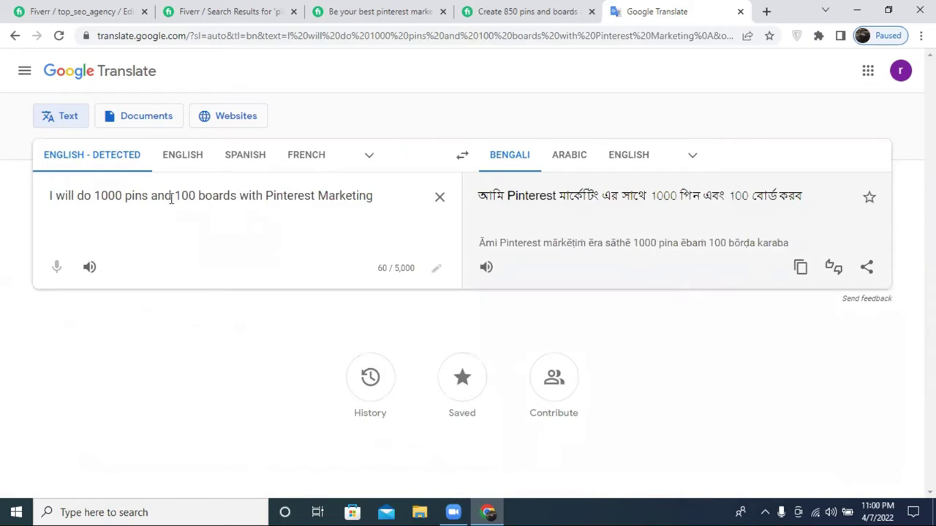
Replace "do" with "create" in the Google Translate sentence and copy the whole line.
double_click(85, 198)
text(create)
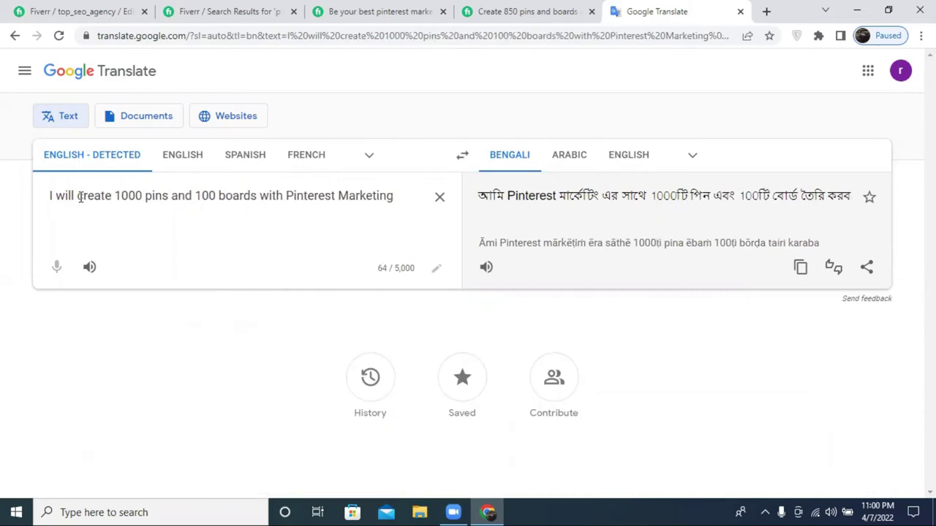
triple_click(105, 198)
right_click(103, 197)
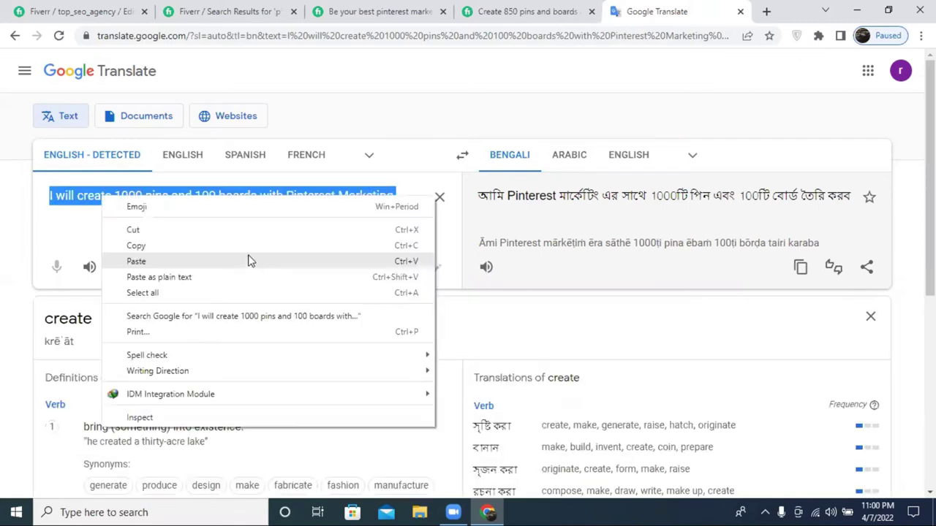
click(251, 246)
Fill the Basic package's description in the Fiverr gig editor with the copied sentence.
click(109, 9)
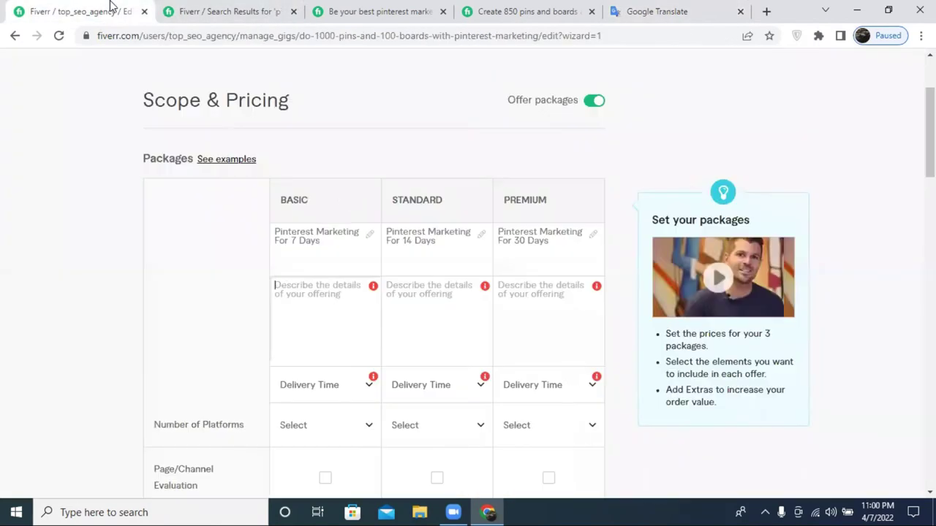
click(320, 288)
key(ctrl+v)
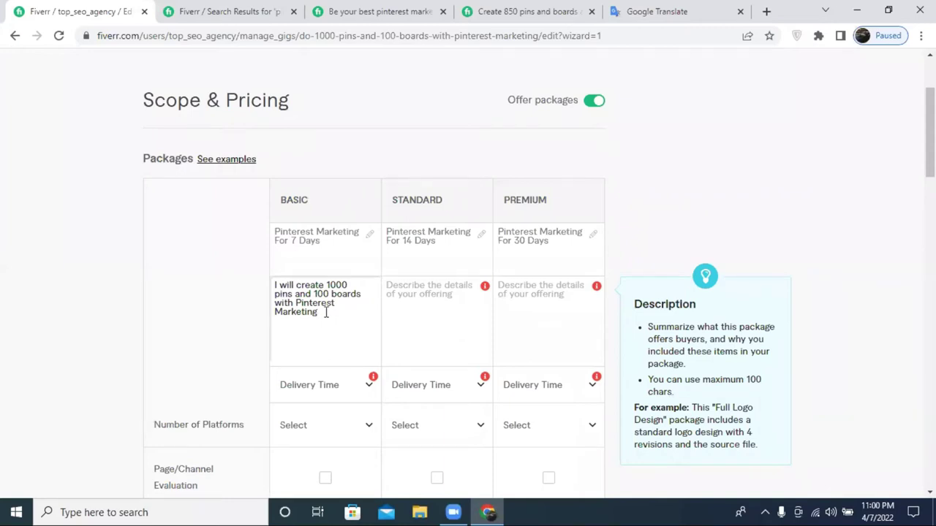
Copy the full text of the Basic package's description.
double_click(326, 291)
triple_click(326, 291)
right_click(326, 291)
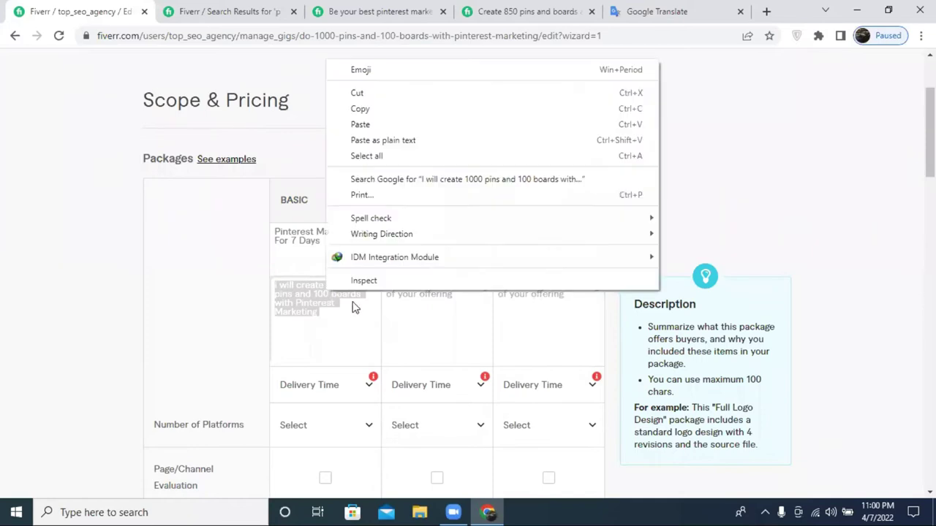
click(389, 116)
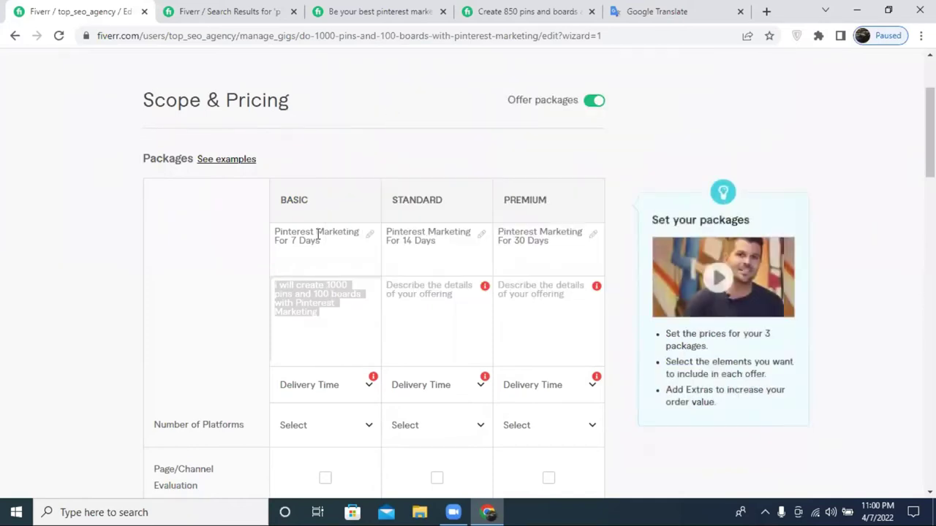
Change the number of pins in the Basic description to 60, consulting the competitor gig's Basic package for comparison.
click(327, 285)
drag(326, 285, 337, 285)
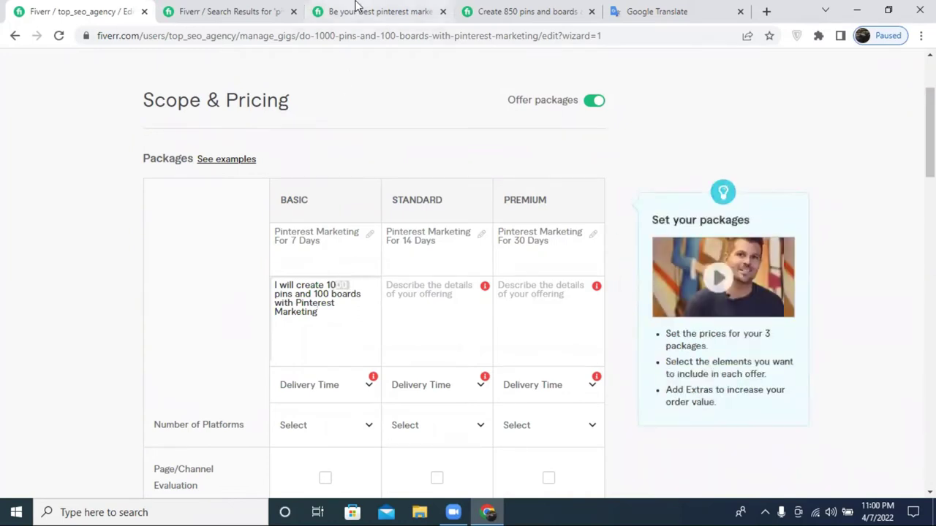
click(545, 10)
click(630, 316)
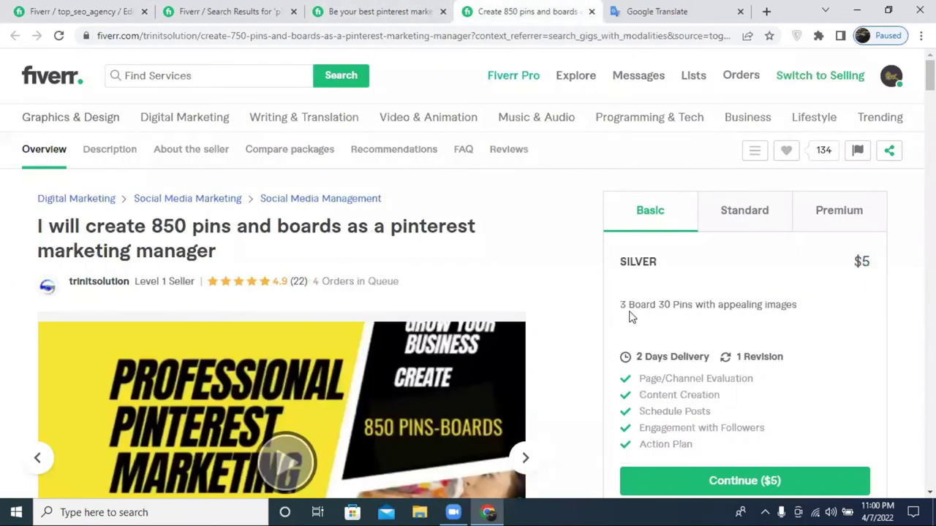
click(198, 7)
click(75, 12)
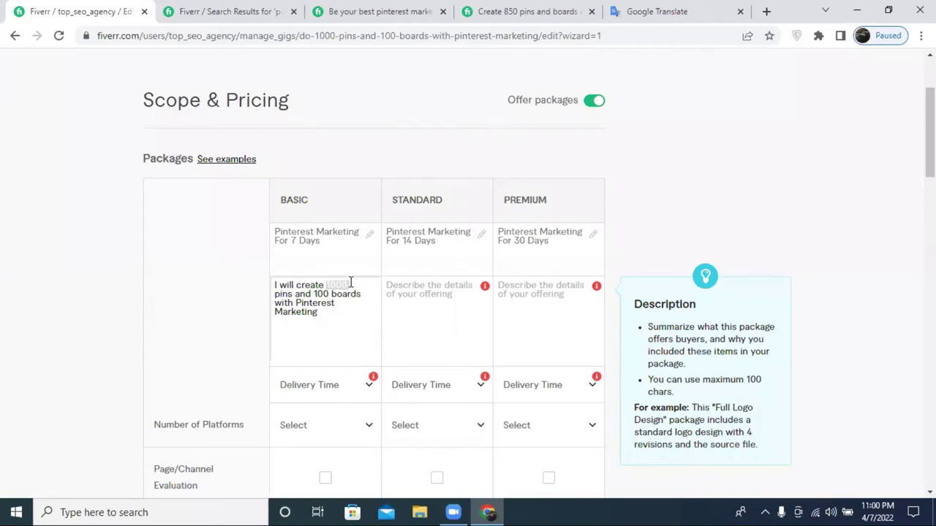
text(60)
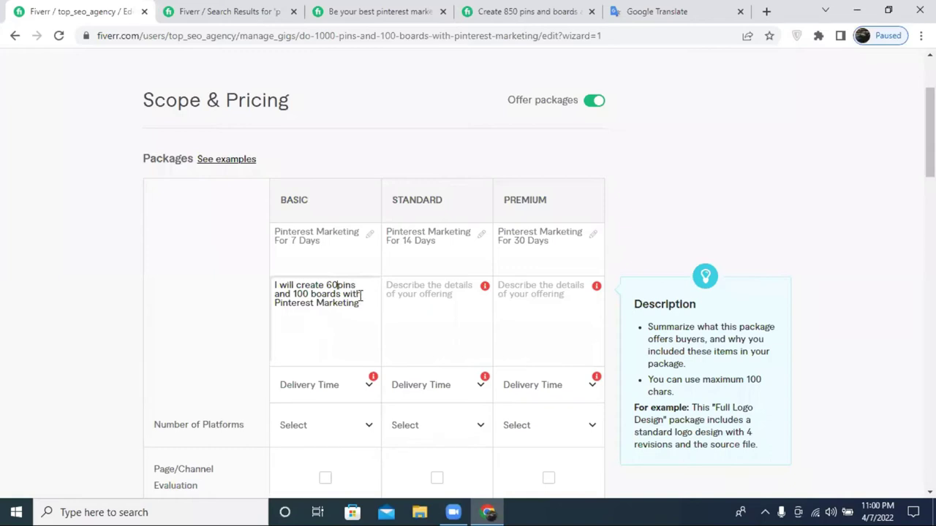
Change the number of boards in the Basic description to 10.
drag(311, 292, 298, 291)
key(BackSpace)
text(100)
key(BackSpace)
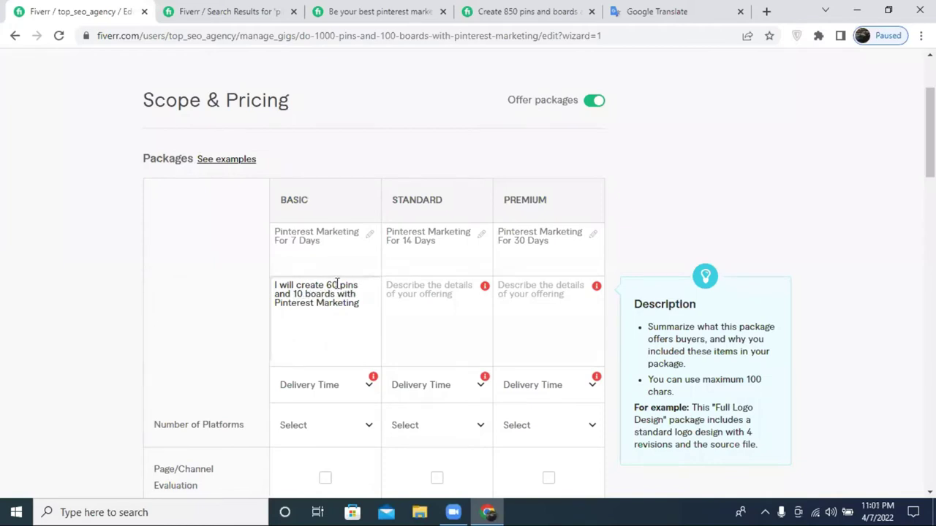
Add a plus sign to both counts in the Basic description so they read "60+ pins" and "10+ boards".
click(337, 285)
text(+)
click(303, 294)
text(+)
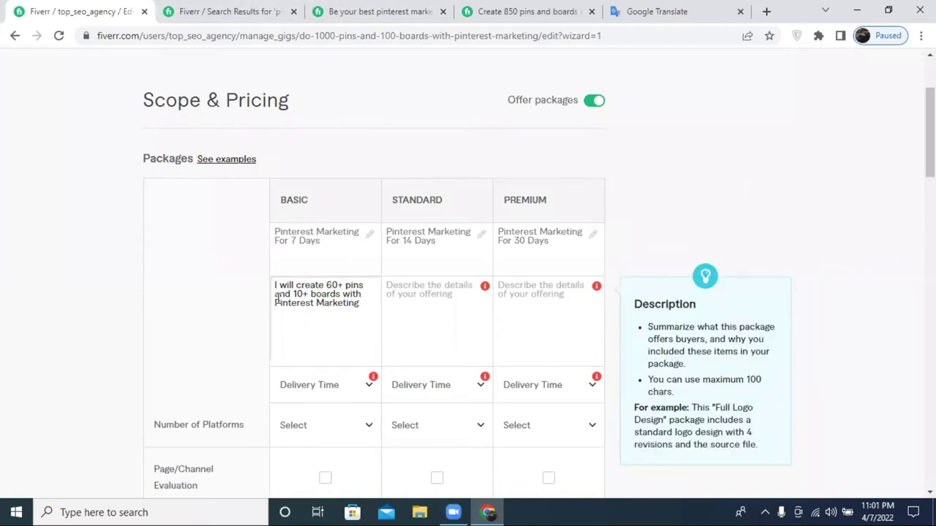
drag(281, 303, 359, 311)
click(363, 306)
key(Return)
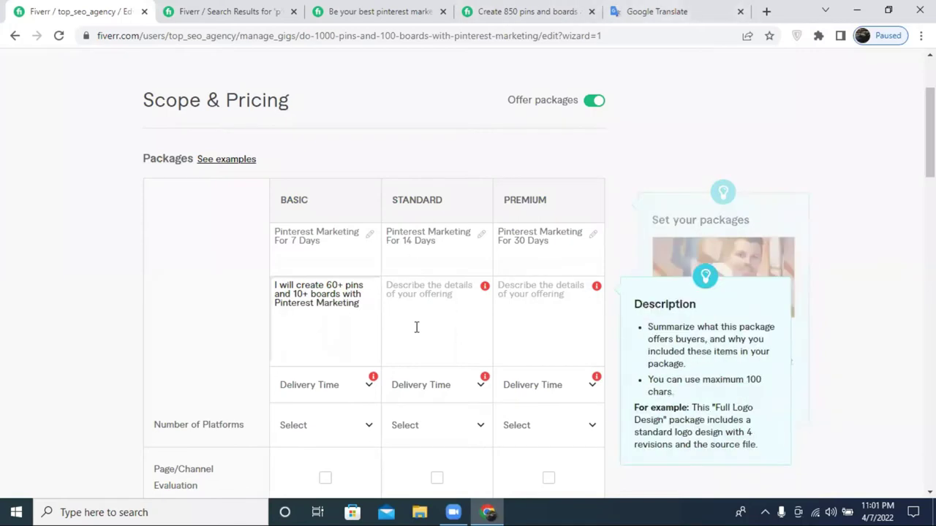
Replace the source text in Google Translate with the Basic package's edited description.
triple_click(316, 292)
right_click(316, 293)
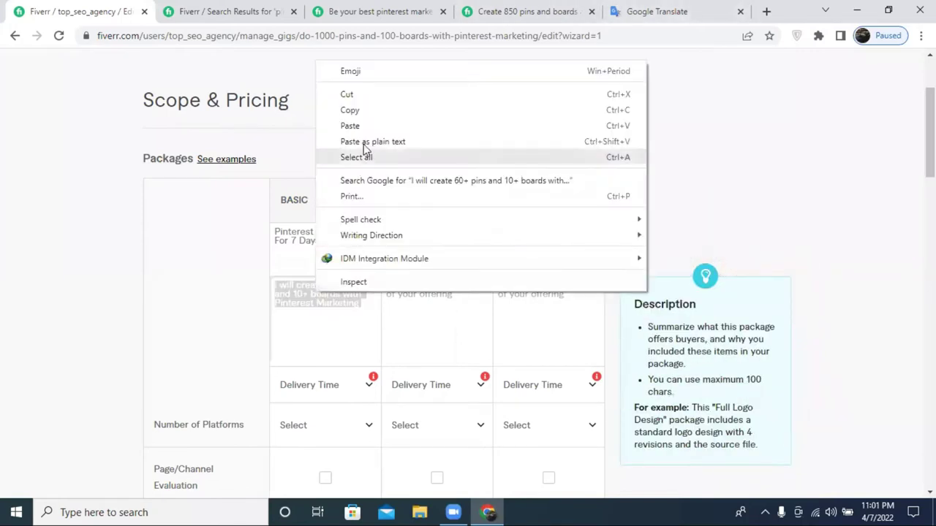
click(386, 110)
click(670, 6)
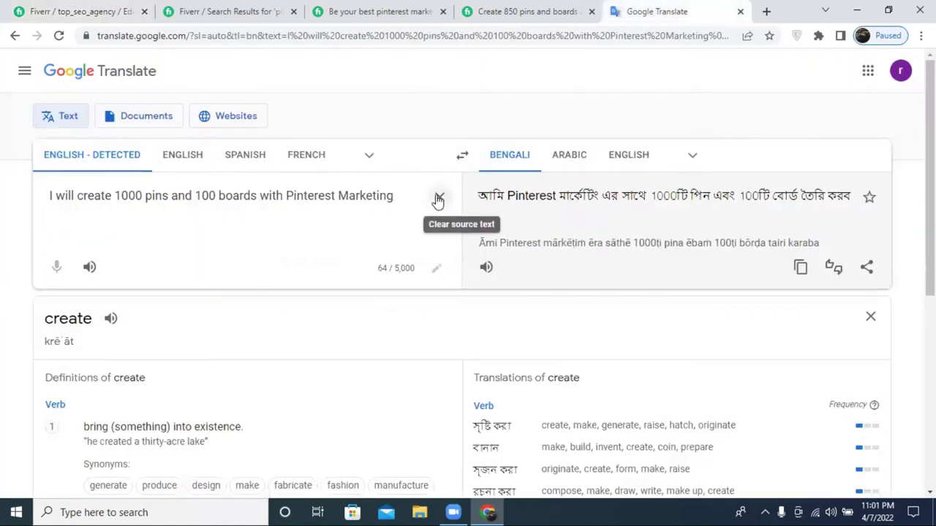
click(437, 197)
right_click(172, 219)
click(230, 335)
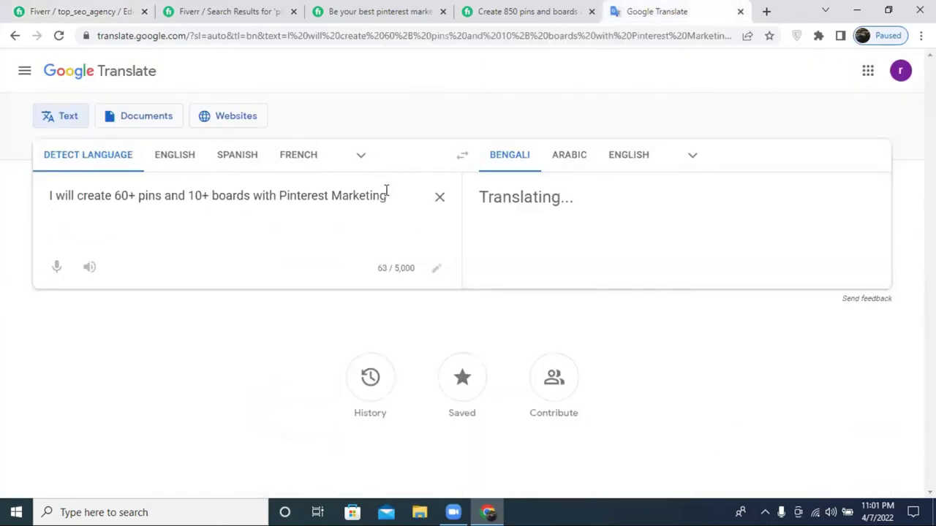
Extend the sentence in Google Translate with "for 7 Days" at its end.
text(fpr )
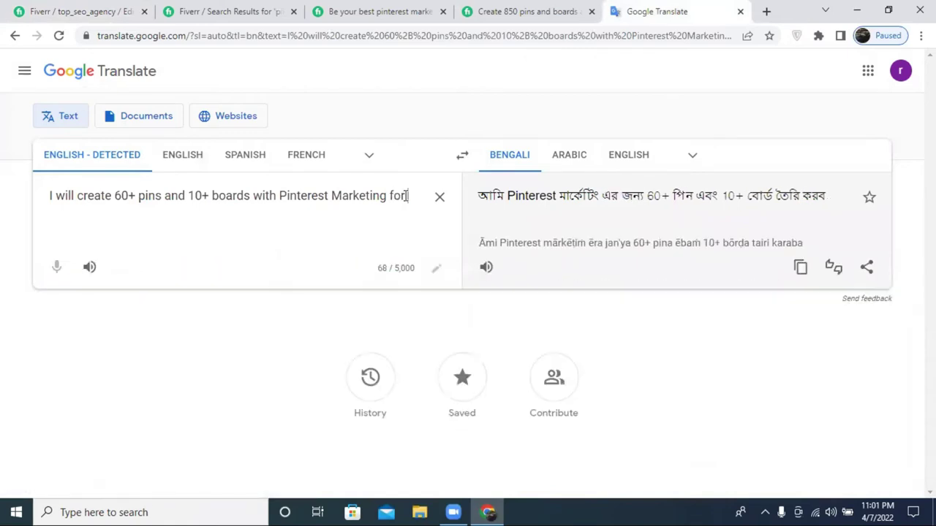
text(7 days)
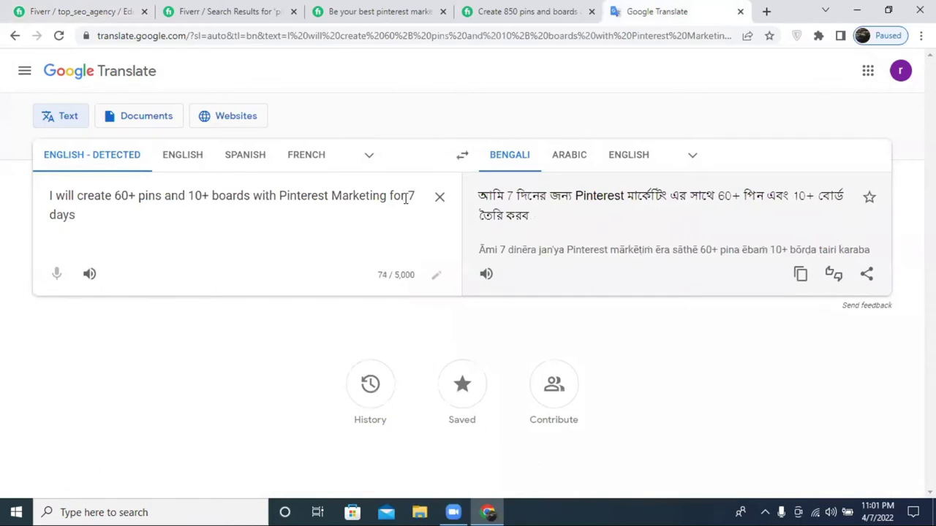
drag(57, 215, 51, 216)
text(D)
Replace the Basic package's description in the gig editor with the extended sentence from Google Translate.
triple_click(144, 196)
click(263, 10)
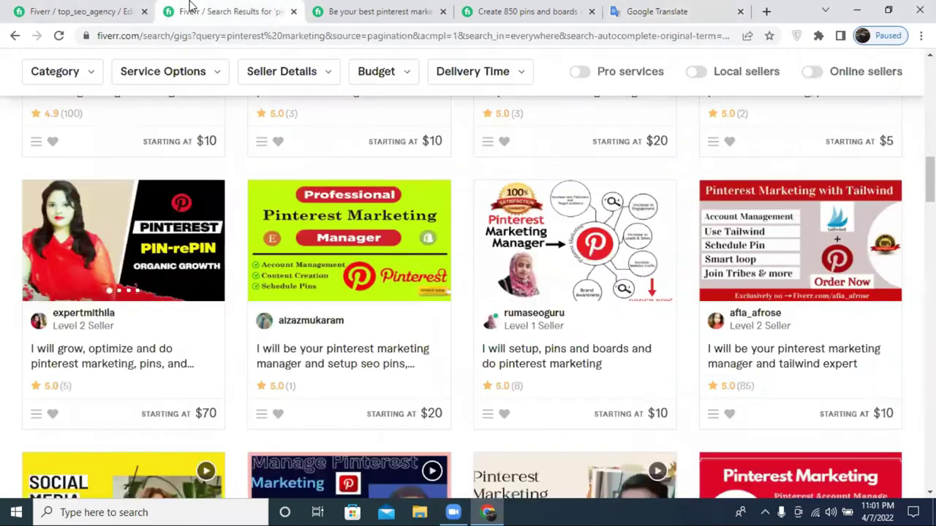
click(84, 11)
key(ctrl+v)
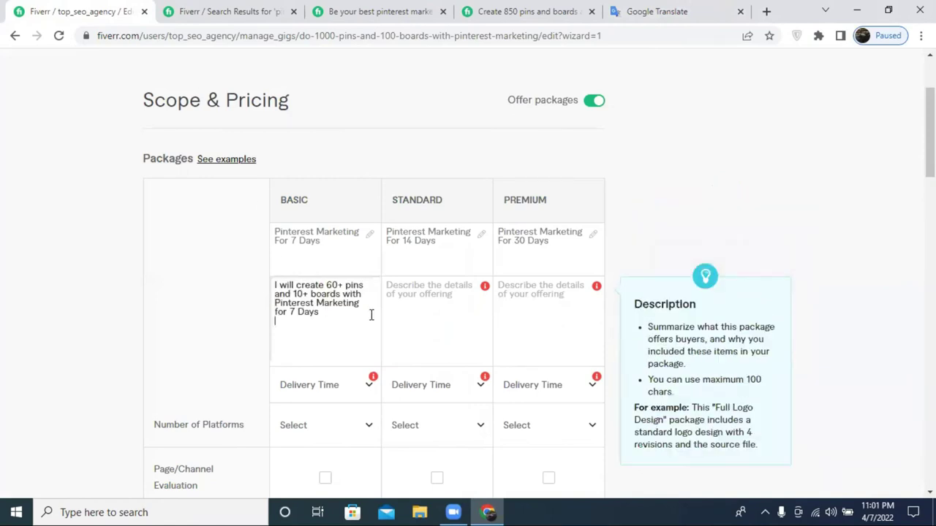
Paste the same description into the Standard and Premium packages.
click(427, 293)
key(ctrl+v)
click(563, 296)
key(ctrl+v)
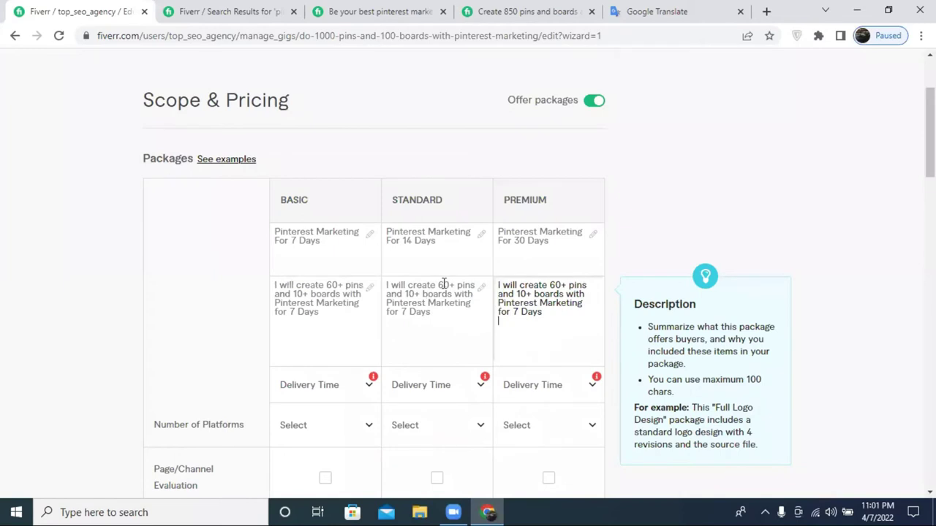
Check the board and pin counts of the Standard package in the competitor's 850 pins gig, and return to the gig editor.
click(505, 11)
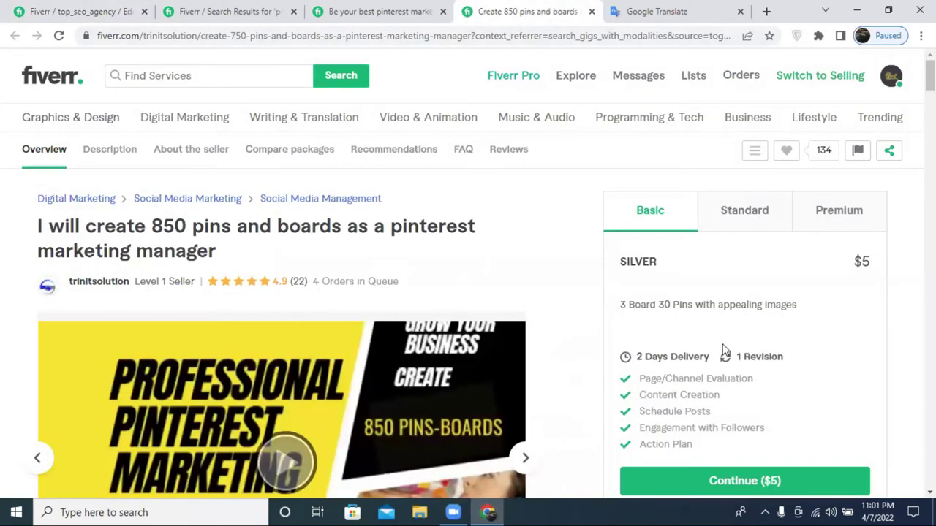
click(745, 219)
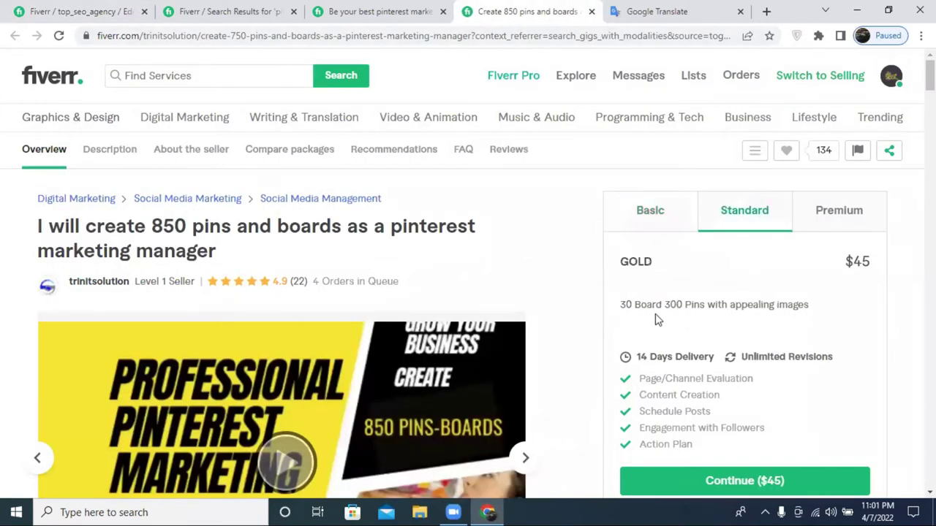
double_click(623, 307)
click(679, 307)
click(100, 8)
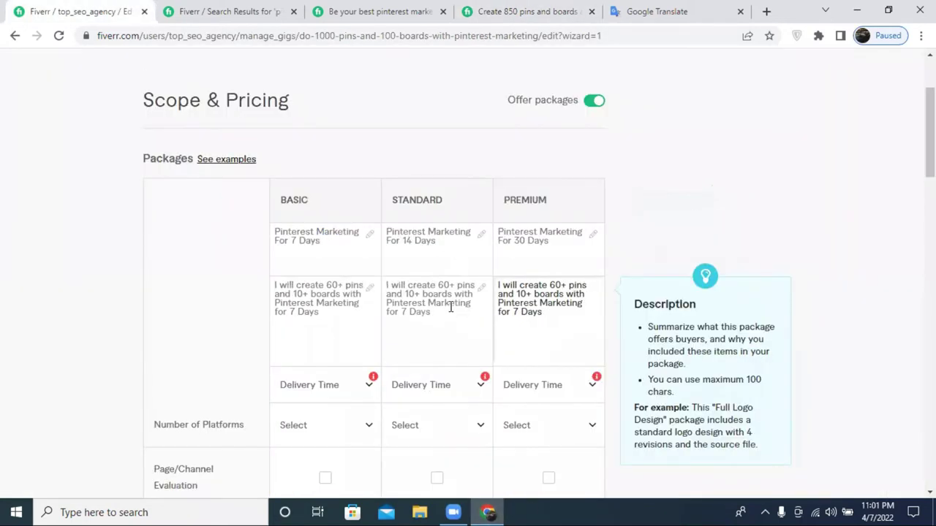
Change the Standard package's description to offer 400+ pins and 50+ boards.
double_click(444, 285)
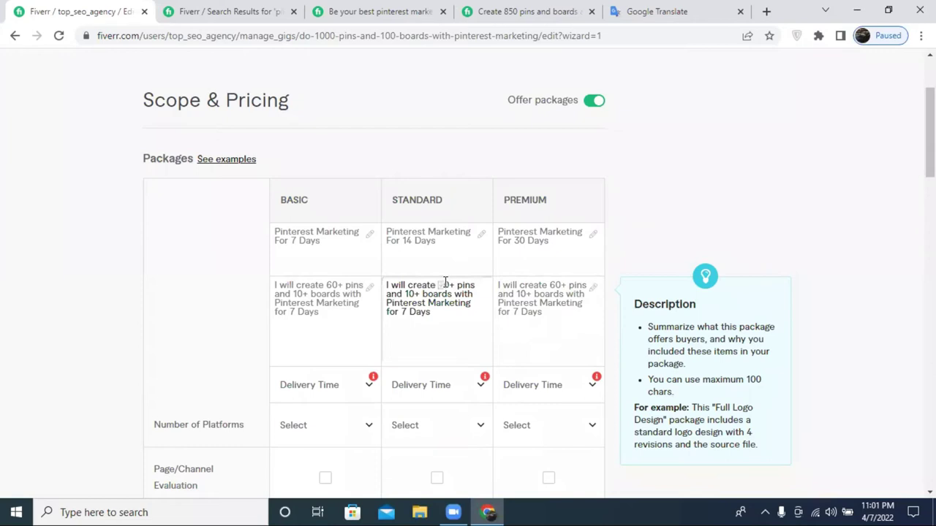
text(4000)
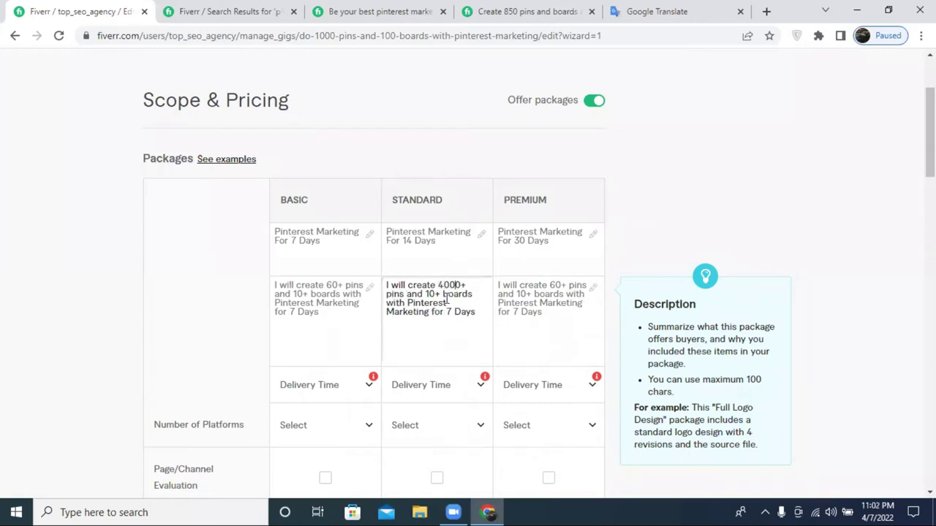
key(BackSpace)
key(Delete)
key(Delete)
text(6)
key(BackSpace)
text(50)
Change the pin count in the Premium package's description to 1000+.
double_click(551, 284)
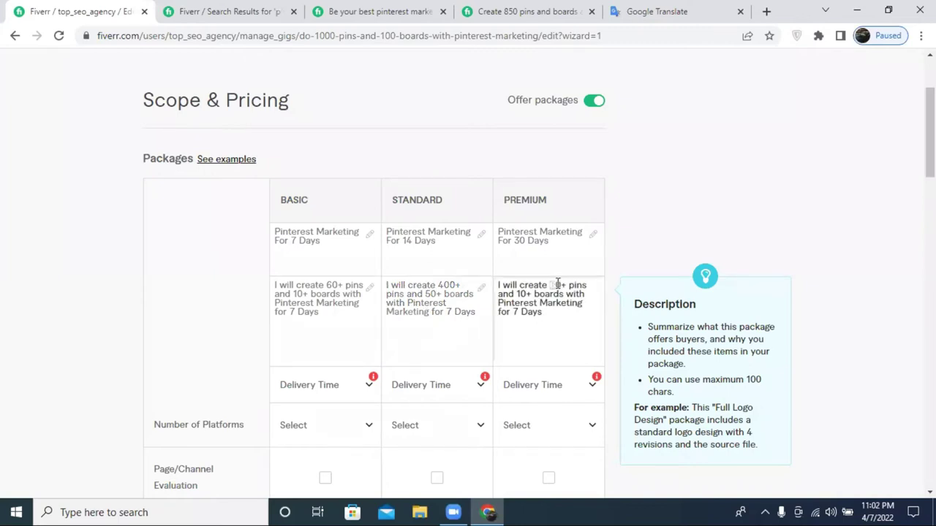
text(100)
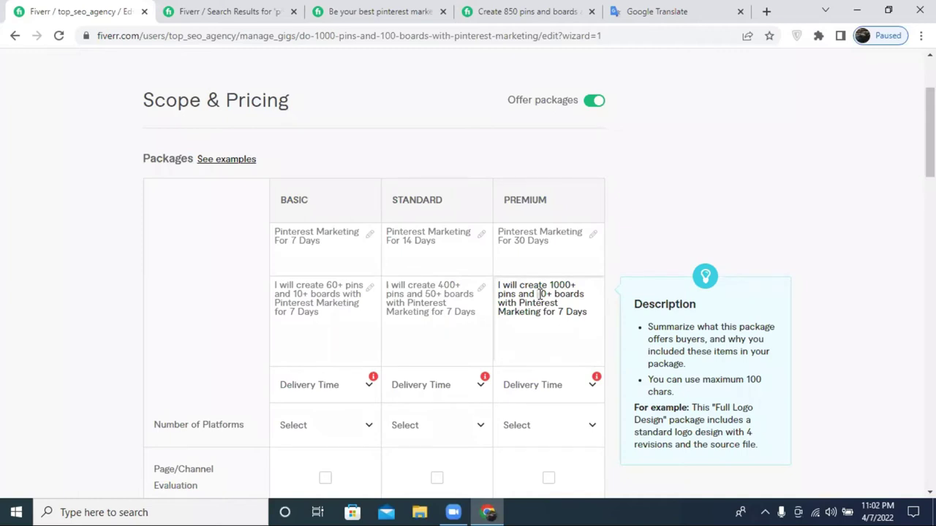
click(621, 10)
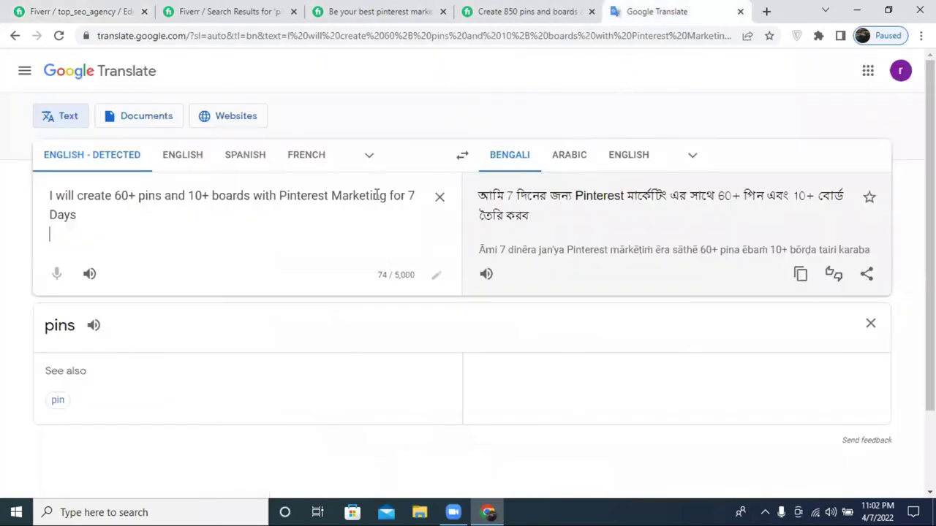
click(15, 36)
click(15, 36)
click(14, 36)
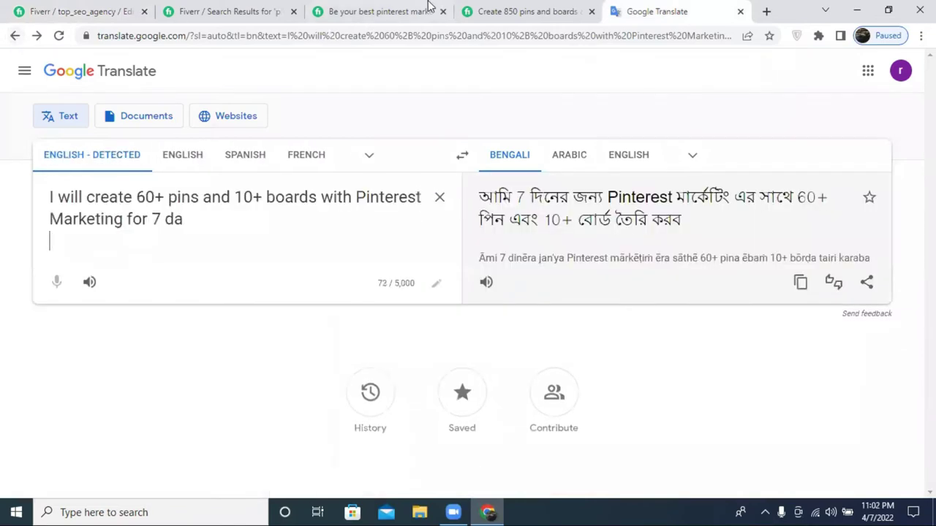
click(227, 11)
click(81, 11)
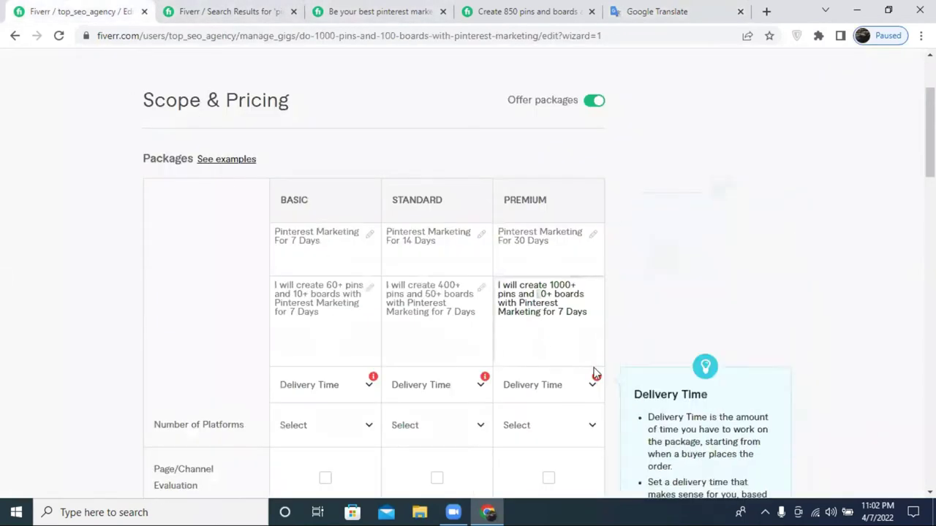
Change the board count in the Premium package's description to 100+.
click(550, 300)
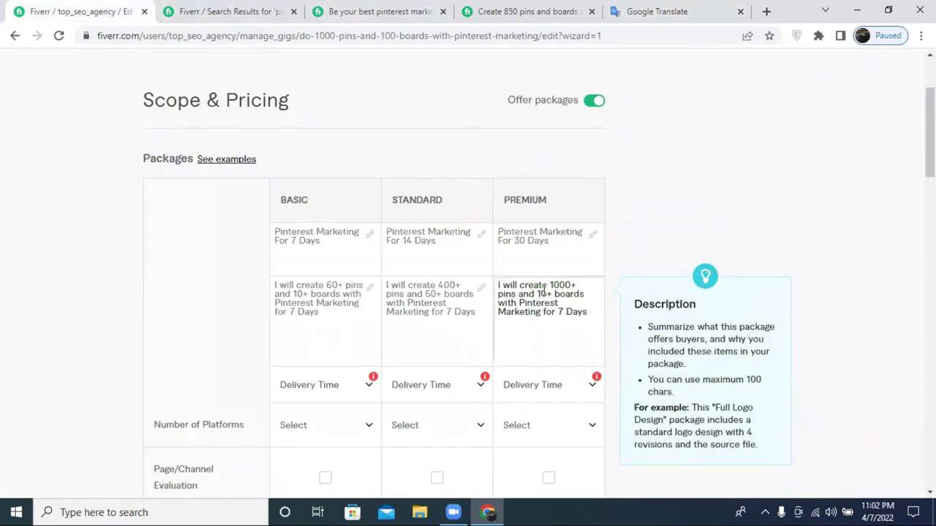
text(0)
mouse_move(550, 261)
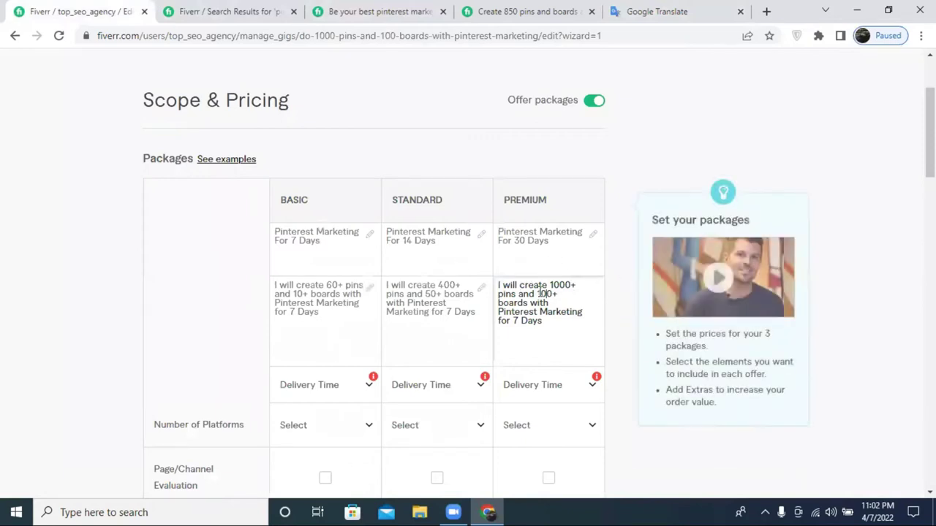
Set the Basic package's delivery time to 7 days.
scroll(533, 297, down, 2)
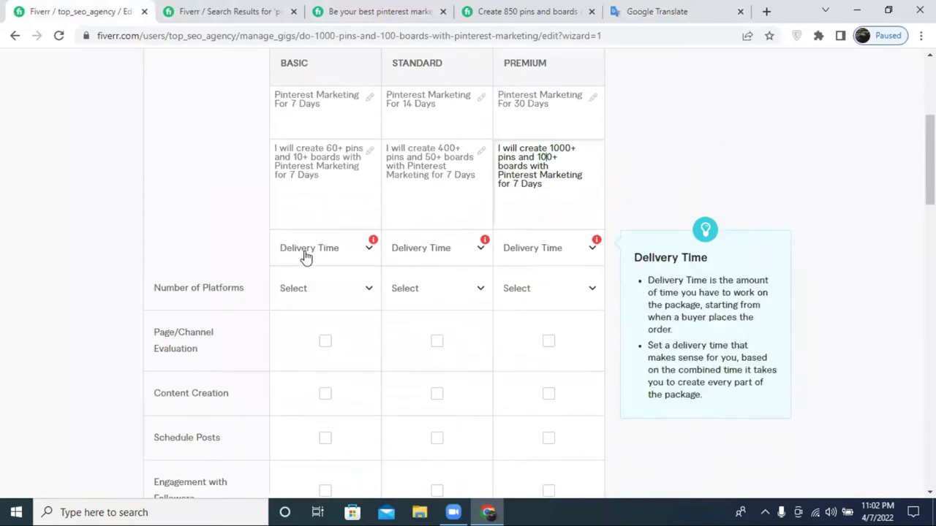
click(307, 258)
scroll(345, 157, down, 1)
scroll(355, 286, down, 5)
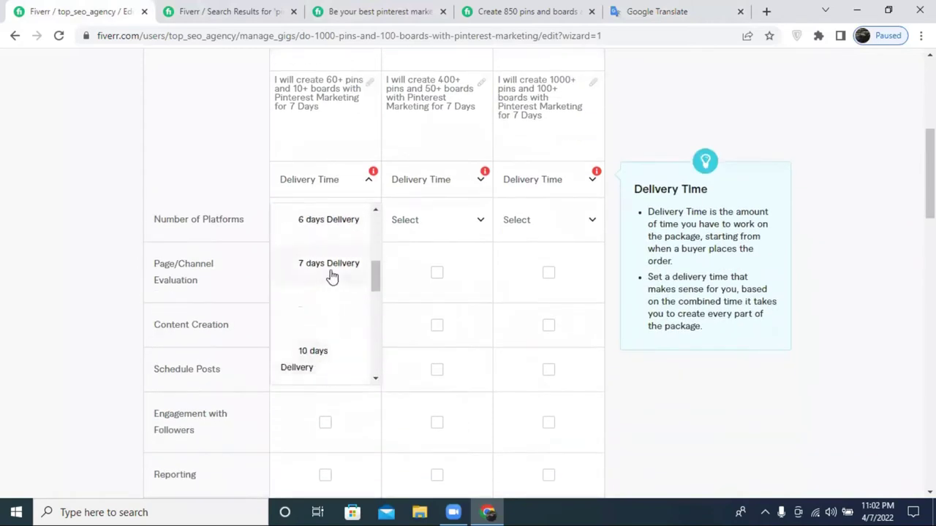
click(329, 269)
Set the Standard package's delivery time to 14 days.
click(432, 179)
scroll(450, 329, down, 4)
scroll(446, 333, down, 3)
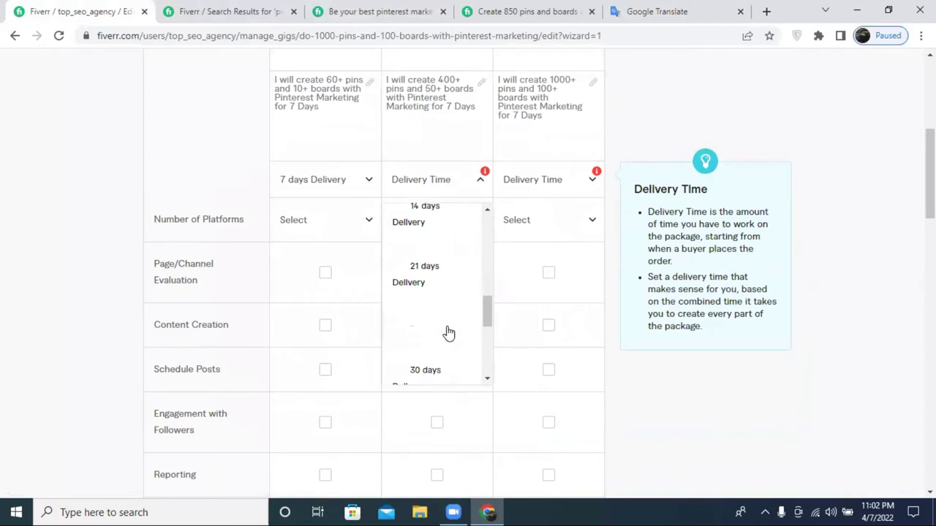
scroll(428, 307, up, 2)
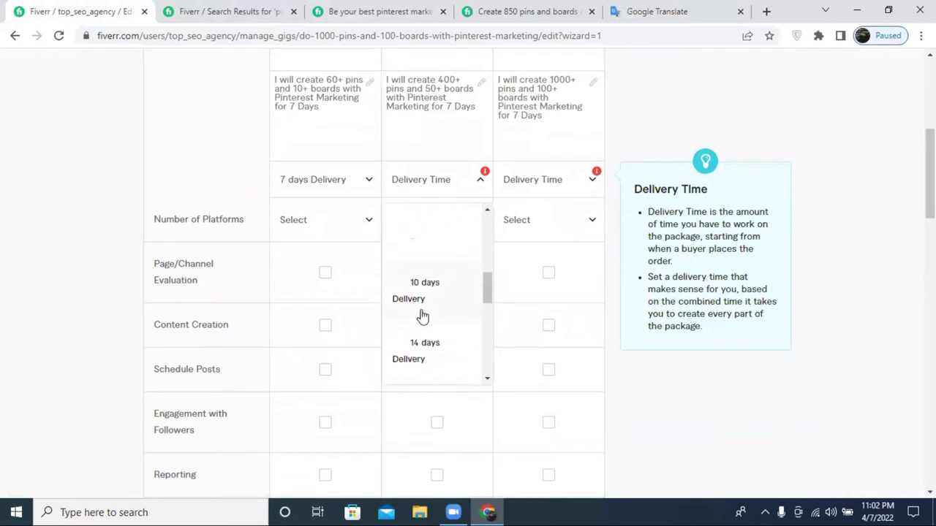
click(436, 349)
Set the Premium package's delivery time to 30 days.
click(546, 182)
scroll(543, 322, down, 4)
scroll(543, 322, down, 6)
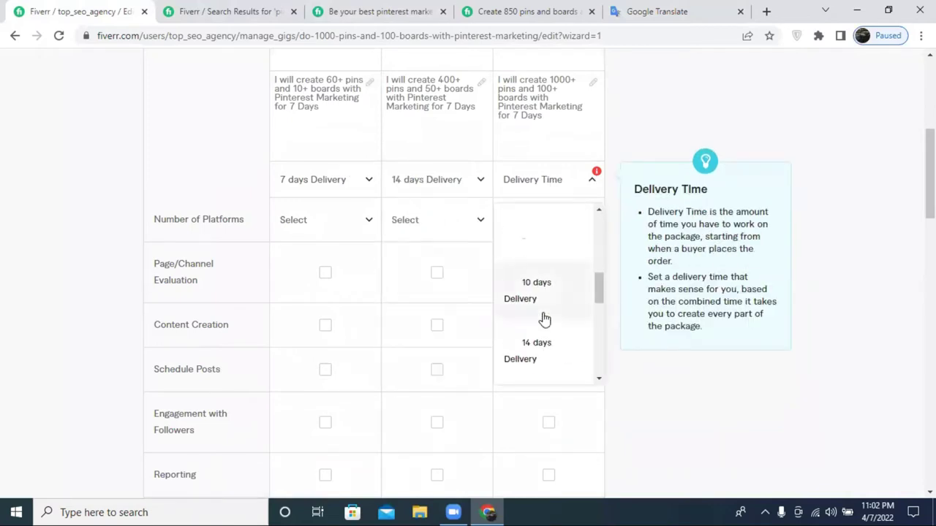
scroll(544, 323, up, 4)
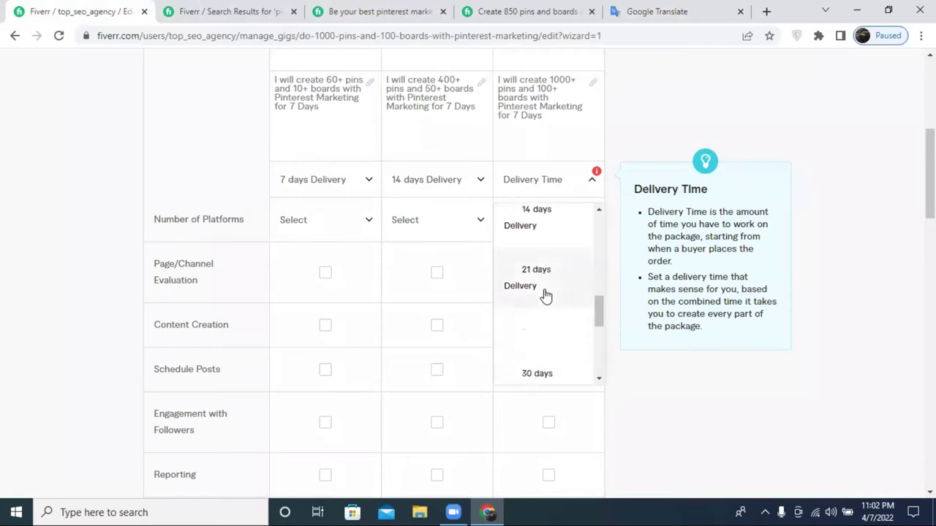
scroll(543, 293, down, 2)
scroll(539, 310, down, 1)
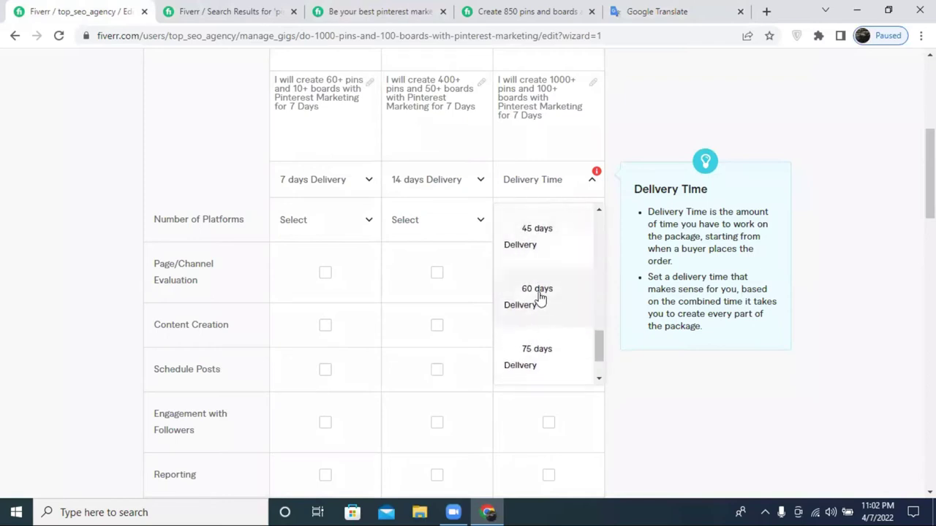
scroll(537, 296, up, 2)
click(540, 316)
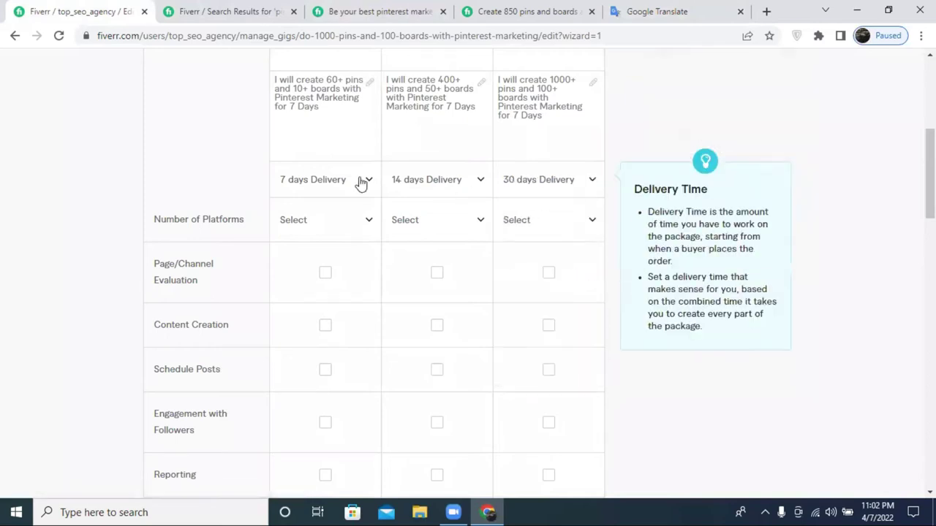
Price the Basic package at $10 and the Standard package at $50.
scroll(535, 228, up, 2)
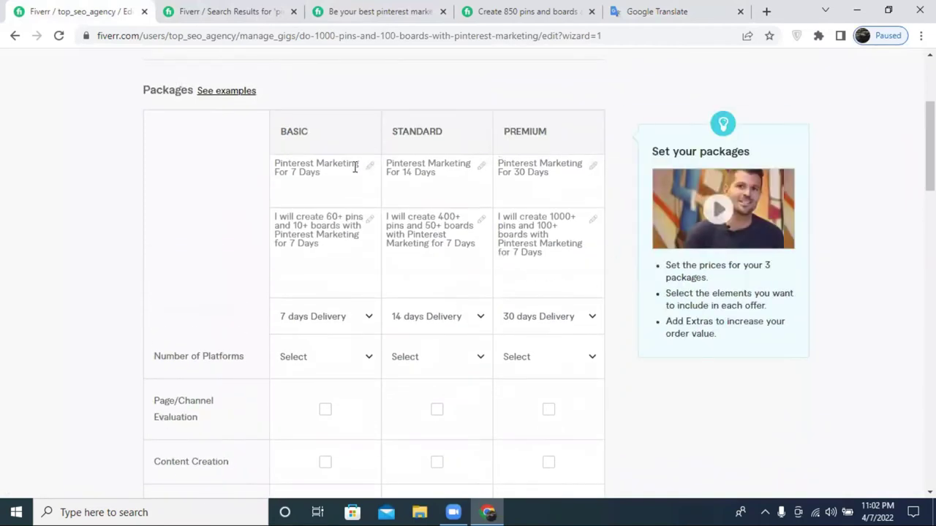
scroll(417, 249, down, 6)
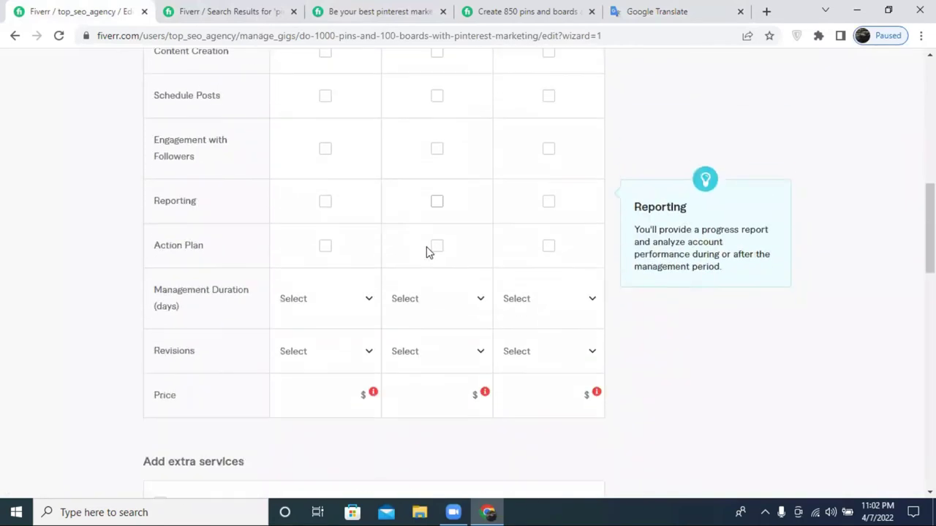
scroll(428, 251, down, 1)
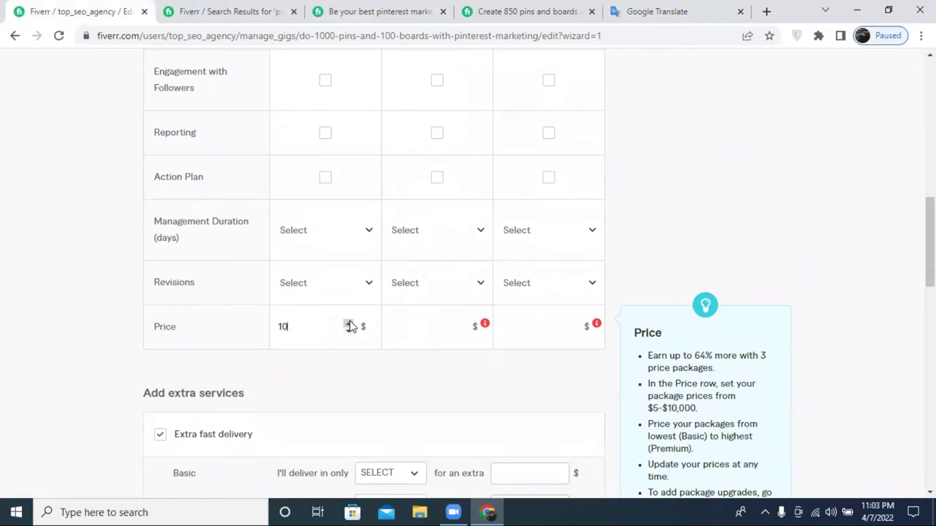
scroll(355, 322, up, 5)
scroll(314, 152, up, 2)
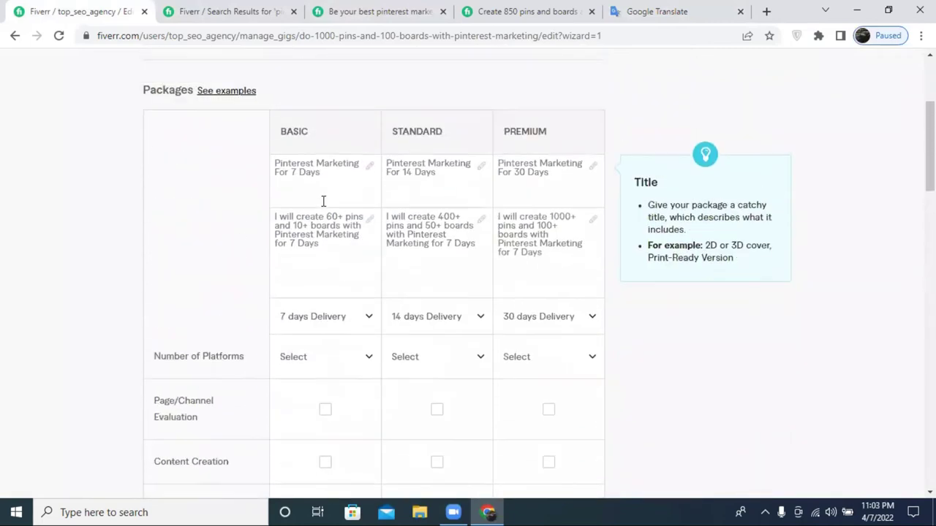
scroll(455, 233, down, 7)
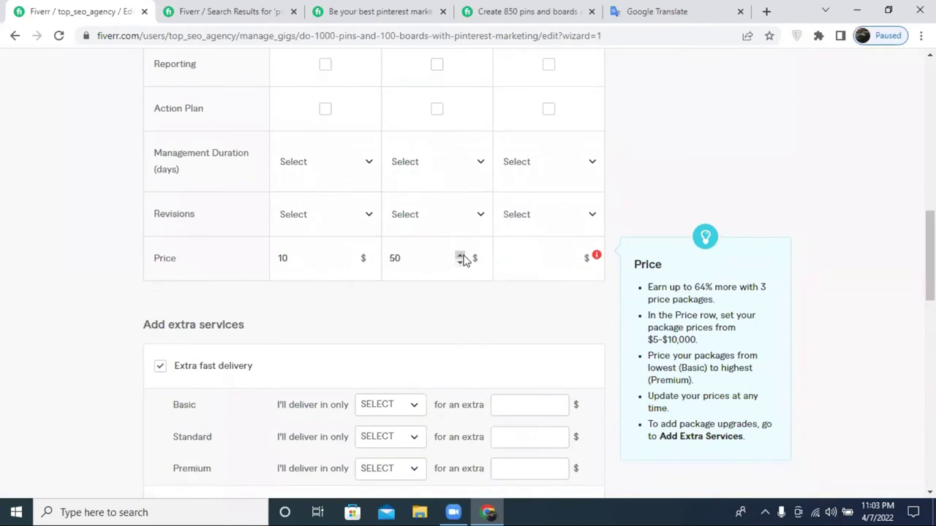
Price the Premium package at $120.
scroll(556, 263, up, 7)
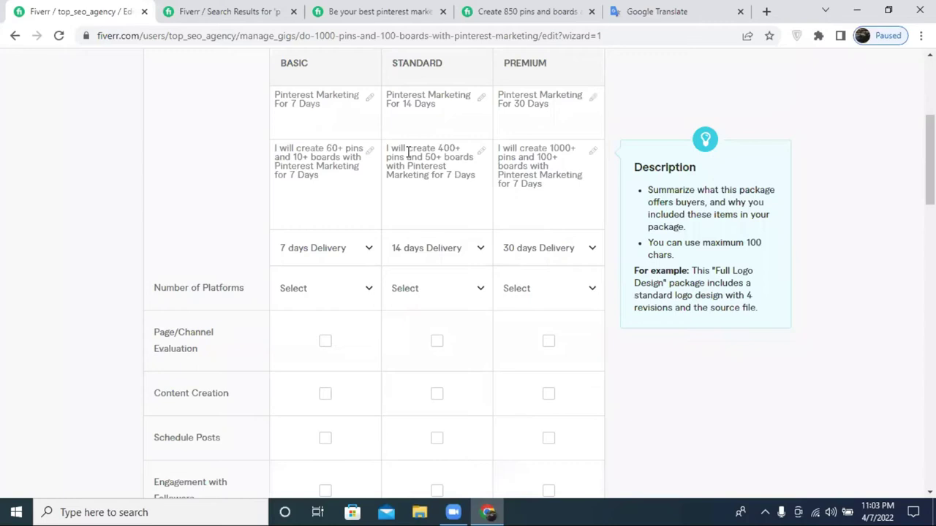
scroll(420, 264, down, 8)
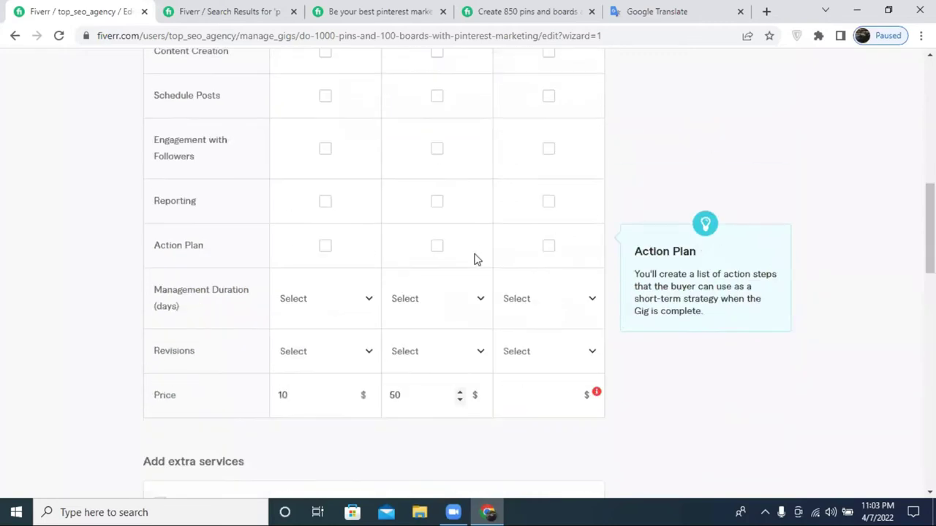
scroll(585, 226, up, 5)
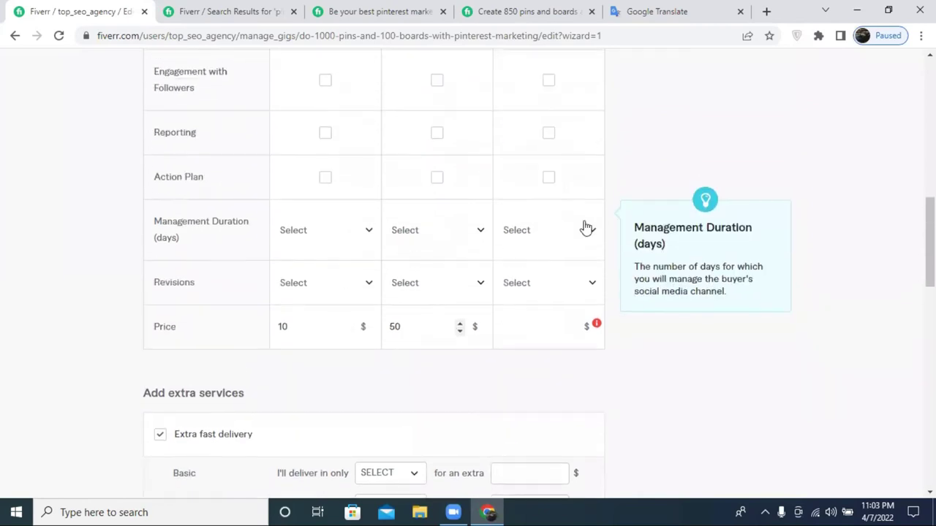
scroll(581, 292, down, 7)
scroll(575, 295, up, 2)
scroll(566, 208, up, 2)
click(570, 327)
text(10)
click(570, 324)
click(571, 325)
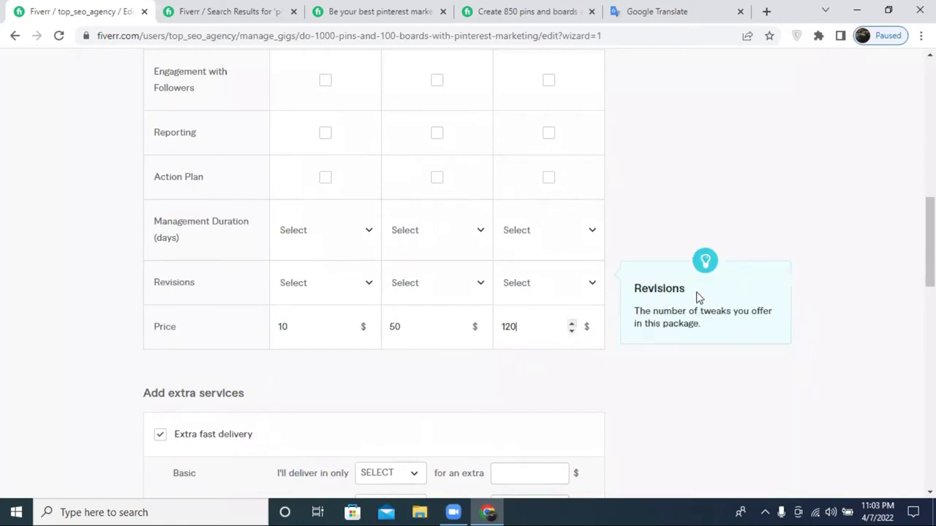
Set the Basic package's revisions to UNLIMITED.
scroll(530, 314, up, 5)
scroll(530, 321, up, 2)
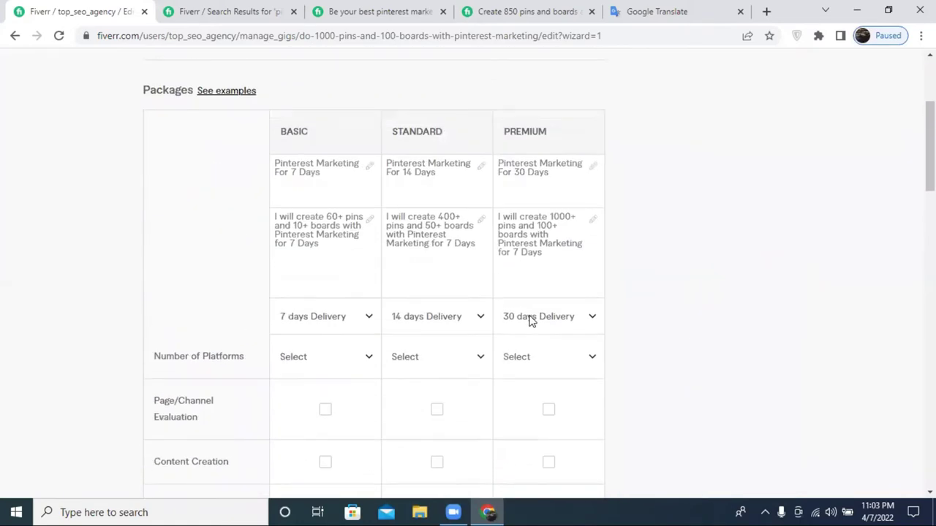
scroll(530, 319, down, 8)
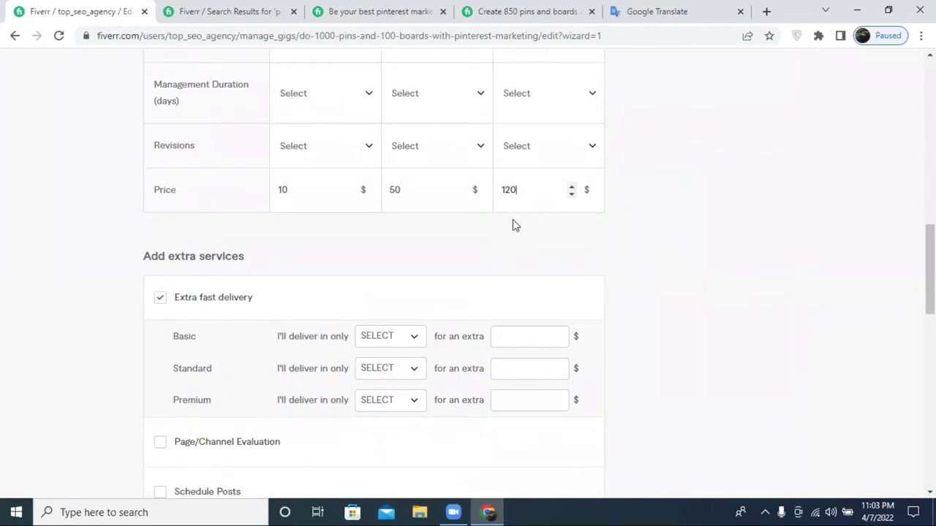
scroll(497, 230, up, 2)
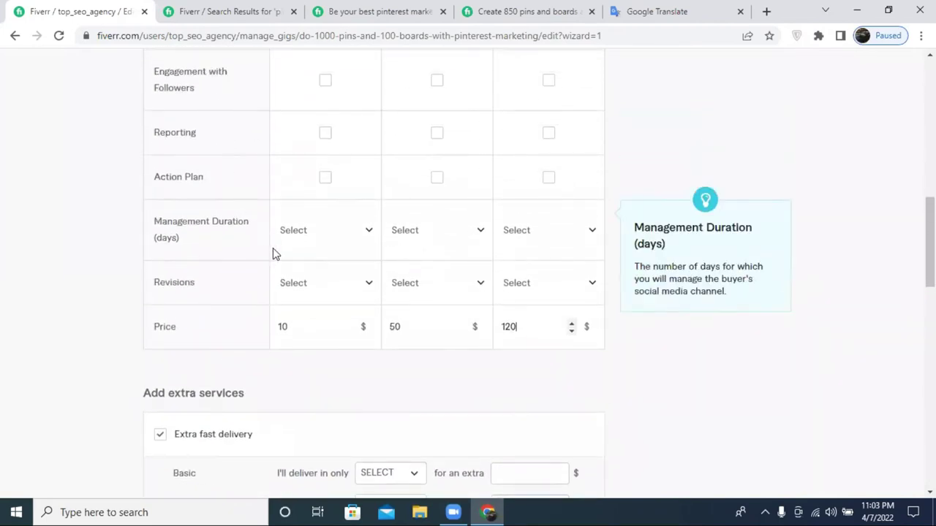
click(325, 291)
scroll(329, 293, down, 5)
scroll(309, 232, up, 2)
scroll(328, 197, down, 5)
click(327, 201)
Set the Standard package's revisions to UNLIMITED.
scroll(382, 240, up, 3)
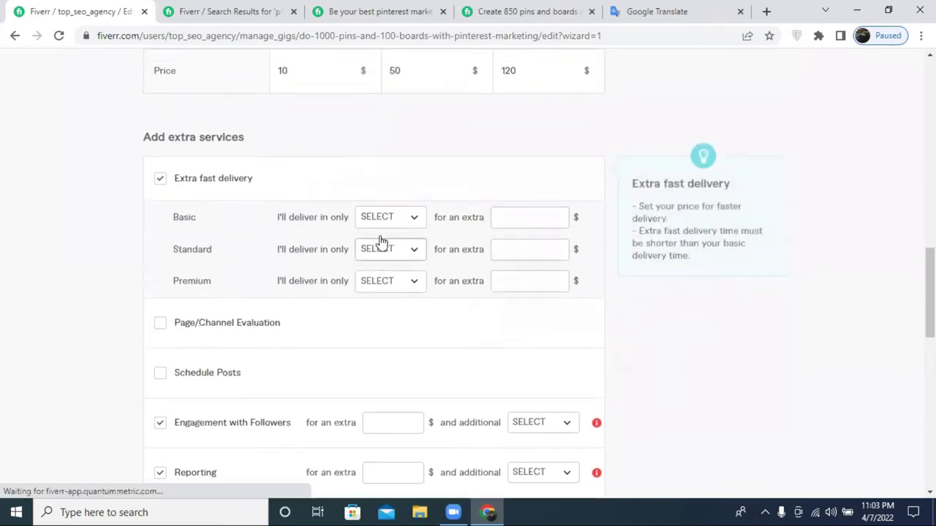
click(449, 232)
scroll(448, 322, down, 5)
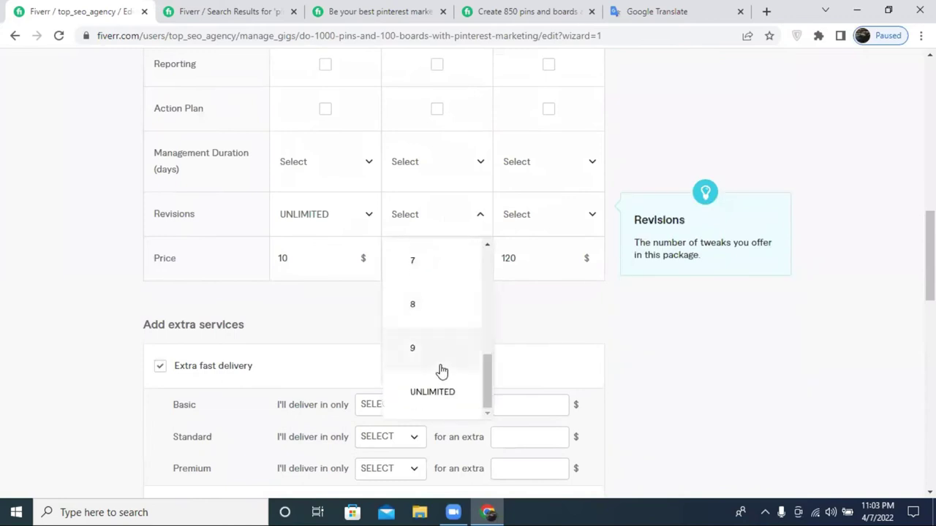
click(437, 398)
Set the Premium package's revisions to UNLIMITED.
click(519, 233)
scroll(545, 355, down, 5)
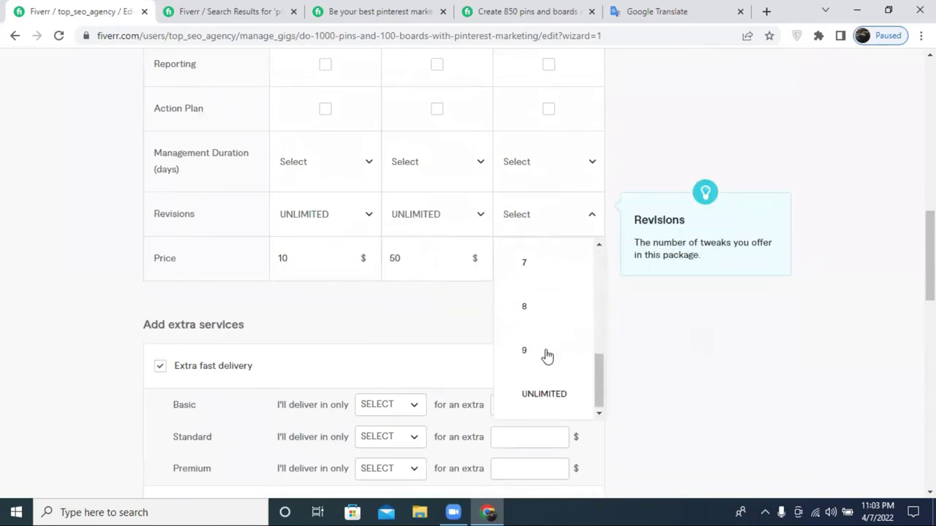
click(545, 389)
Include Engagement with Followers in the Basic, Standard and Premium packages, and deselect the Reporting extra service.
scroll(476, 305, up, 3)
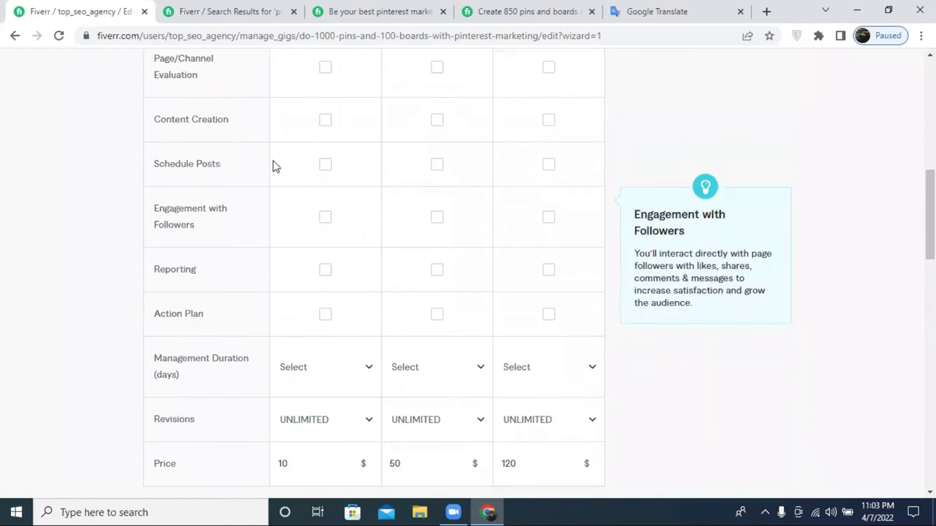
scroll(325, 234, up, 1)
scroll(325, 238, up, 1)
scroll(314, 242, down, 1)
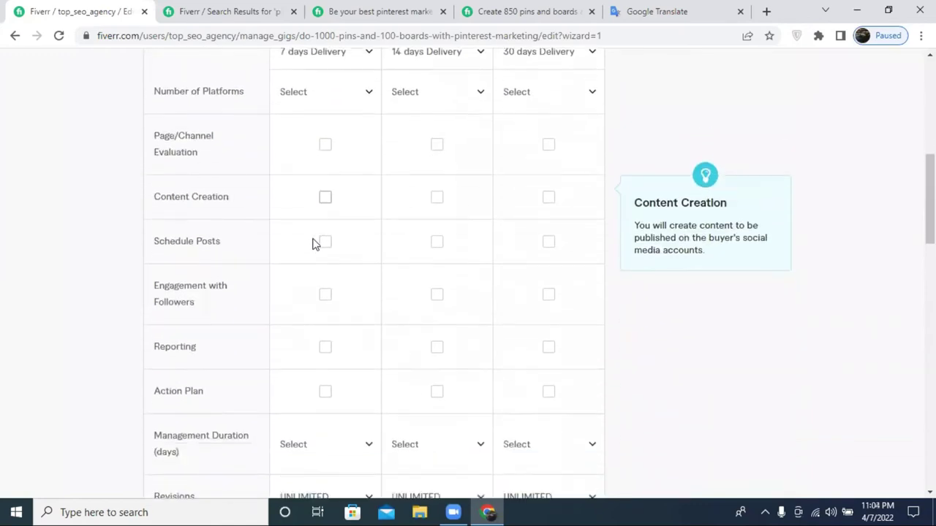
click(326, 286)
click(437, 286)
click(548, 286)
scroll(475, 286, down, 7)
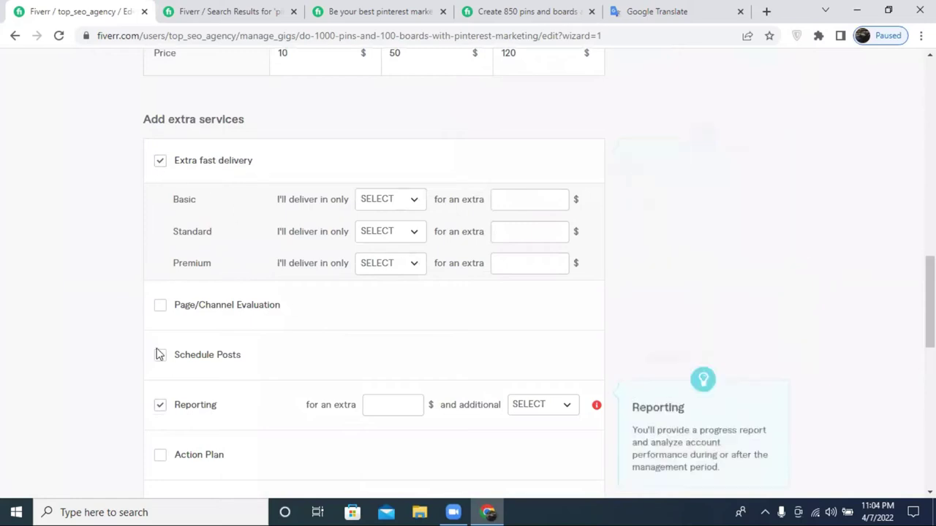
click(159, 404)
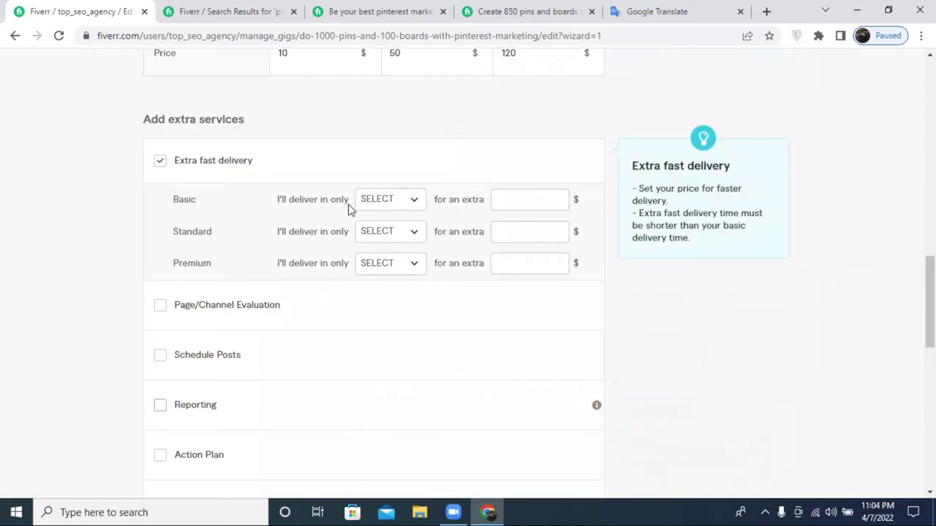
Review the package table of the gig, including the Basic description's pin and board quantities, before configuring extras.
click(223, 11)
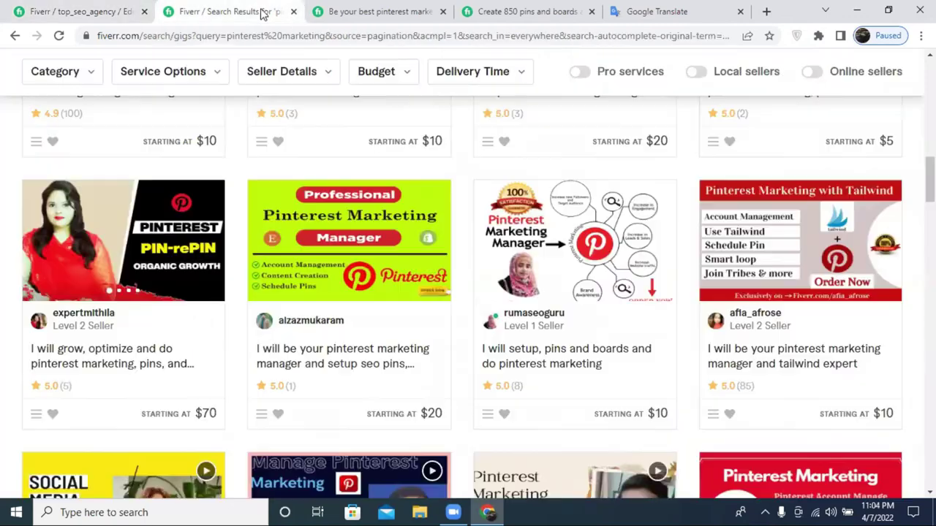
click(94, 9)
scroll(490, 191, up, 3)
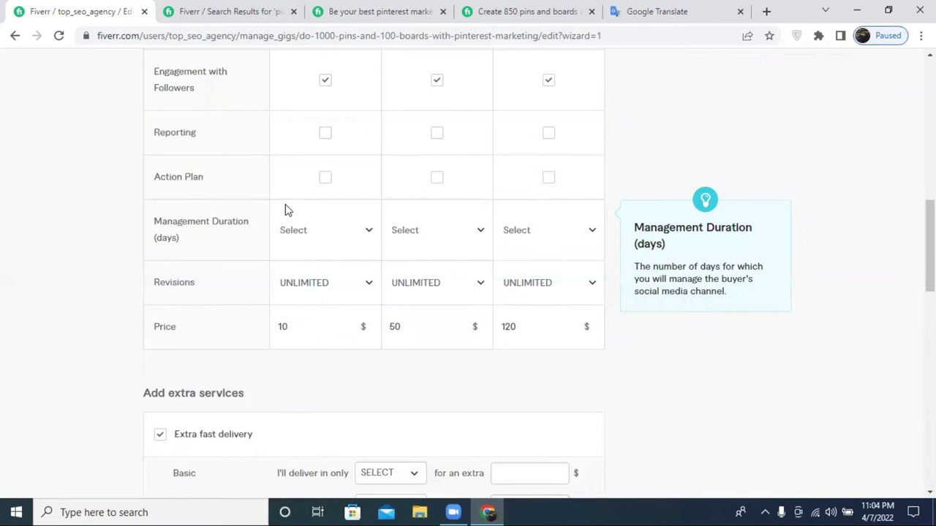
scroll(307, 183, down, 2)
scroll(314, 178, up, 6)
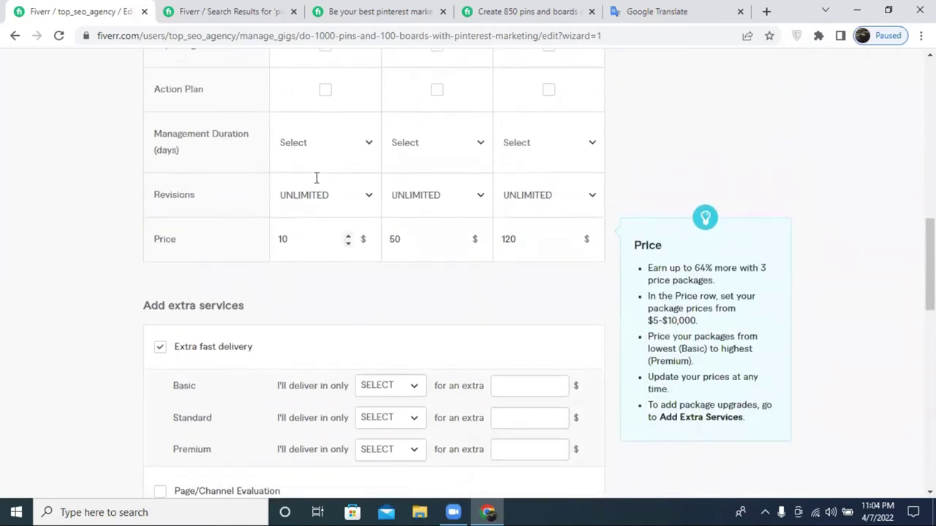
scroll(317, 183, up, 1)
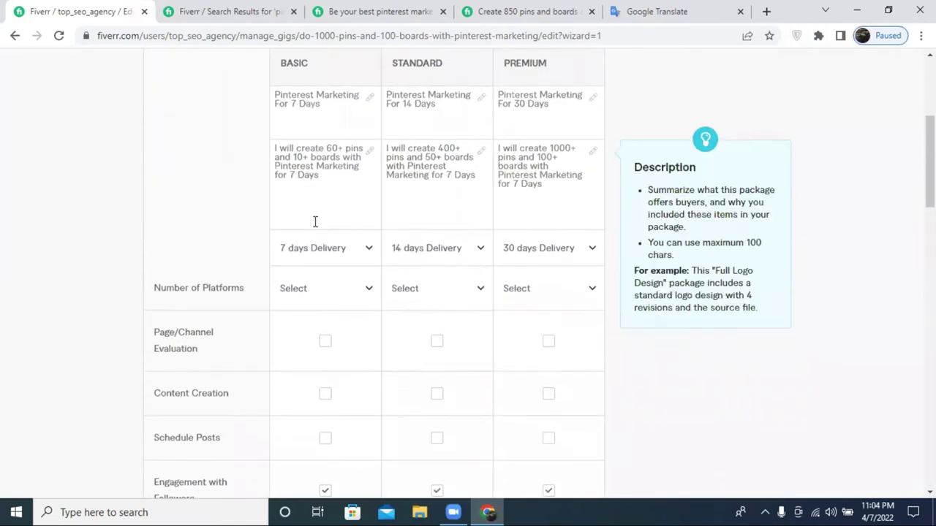
click(326, 150)
text(60)
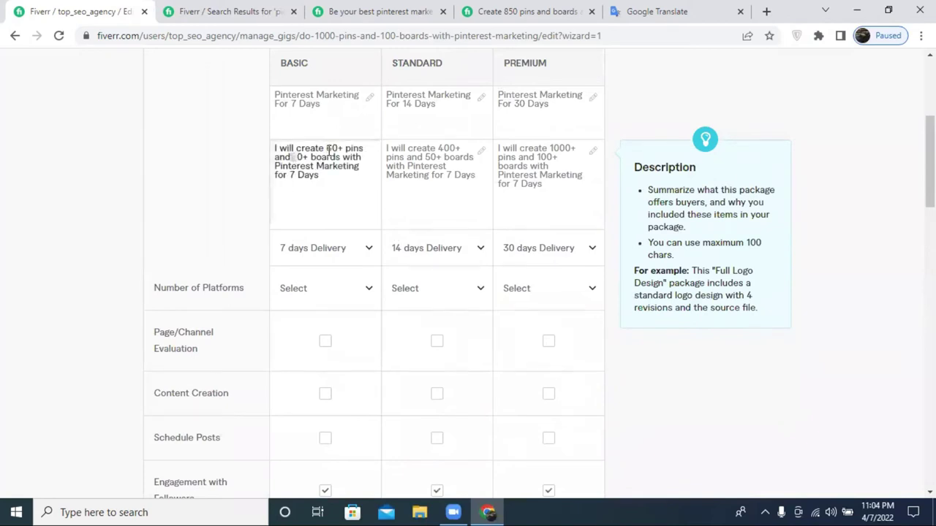
scroll(357, 176, down, 6)
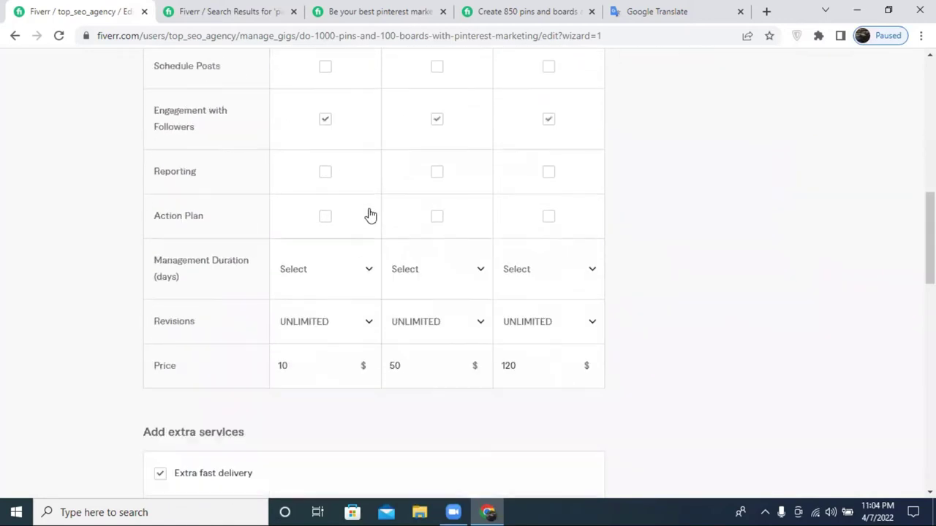
scroll(350, 297, down, 2)
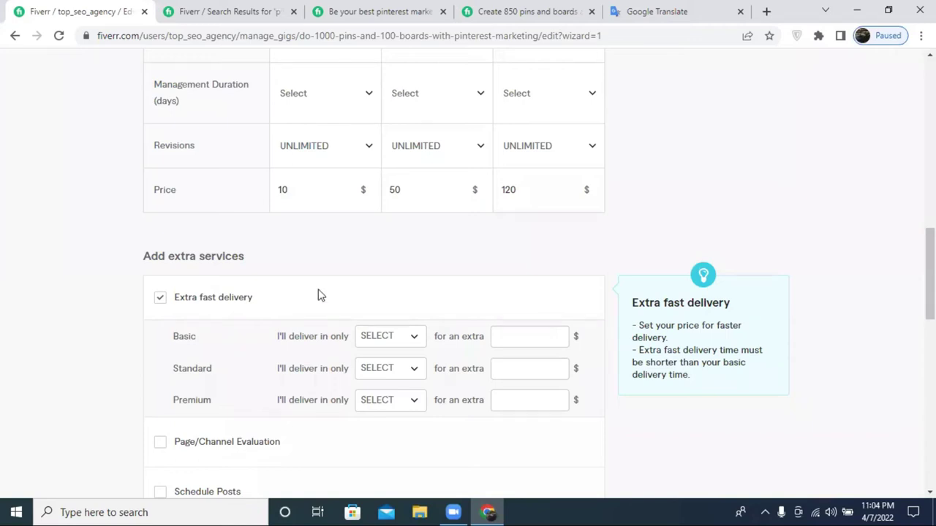
Offer extra fast delivery for the Basic package in 1 day for an extra $5.
click(376, 338)
click(388, 211)
click(540, 336)
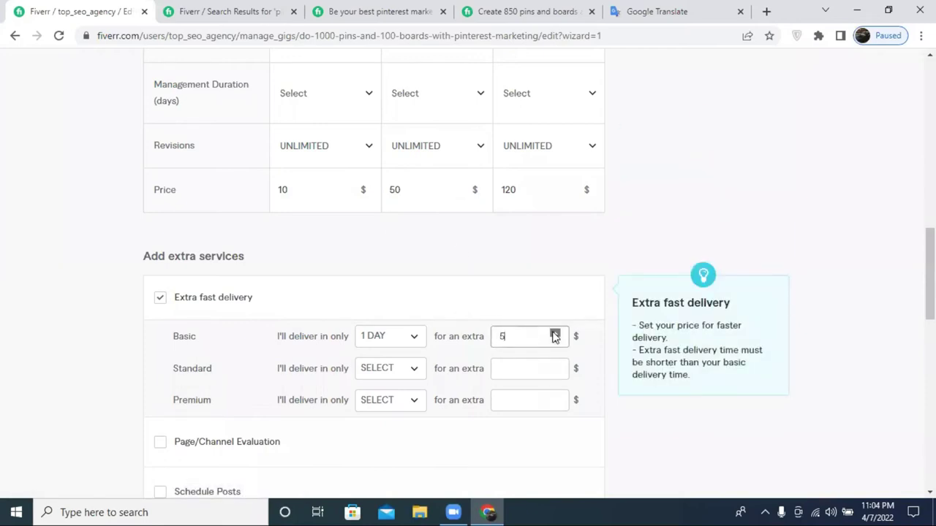
Offer extra fast delivery for the Standard package in 3 days for an extra $10.
scroll(453, 331, down, 1)
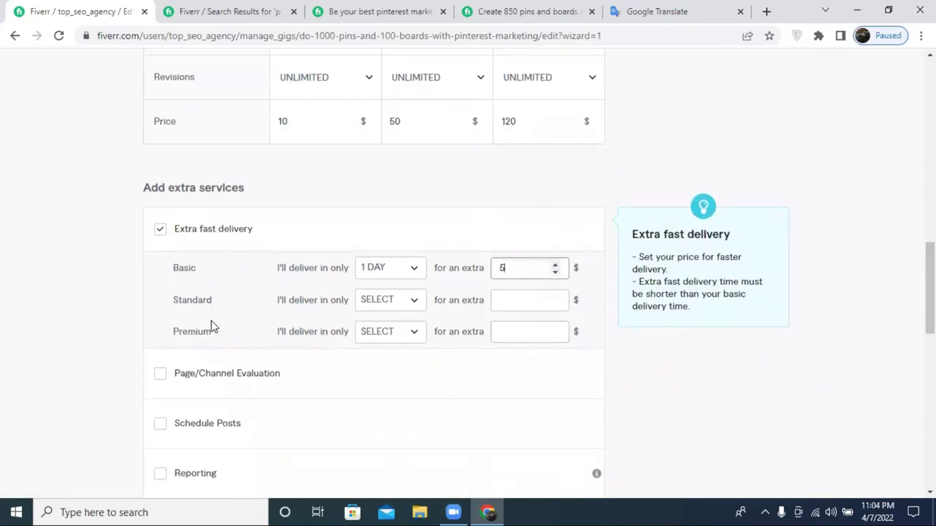
click(379, 307)
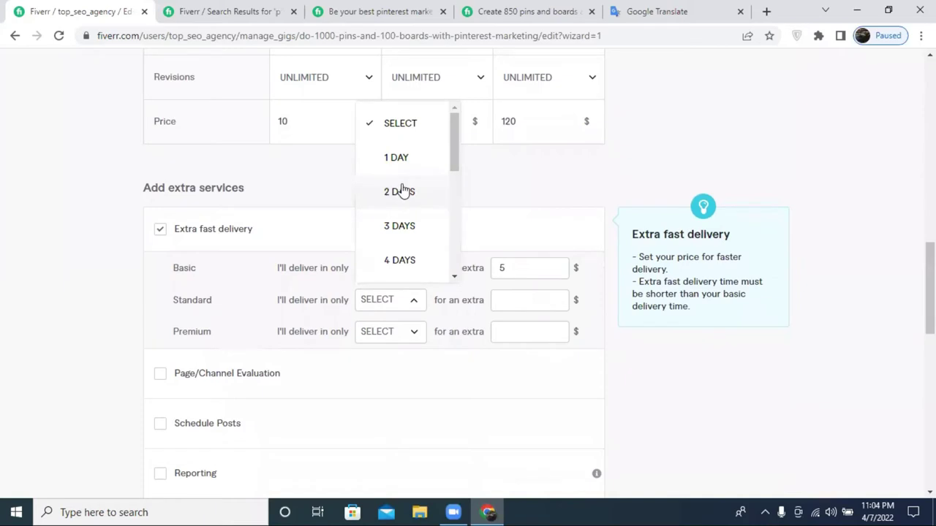
click(408, 219)
click(557, 294)
text(5)
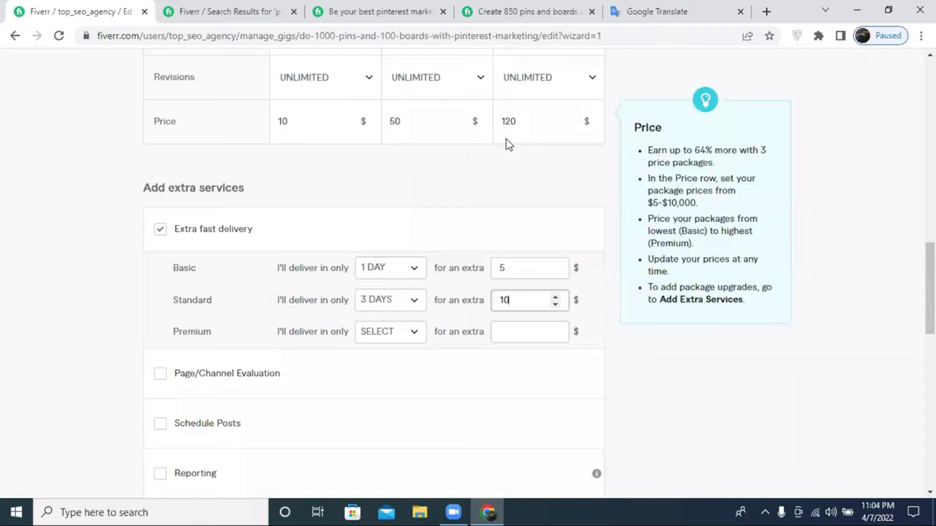
Offer extra fast delivery for the Premium package in 7 days for an extra $20, and save the pricing to continue to Description & FAQ.
click(394, 334)
scroll(408, 259, down, 2)
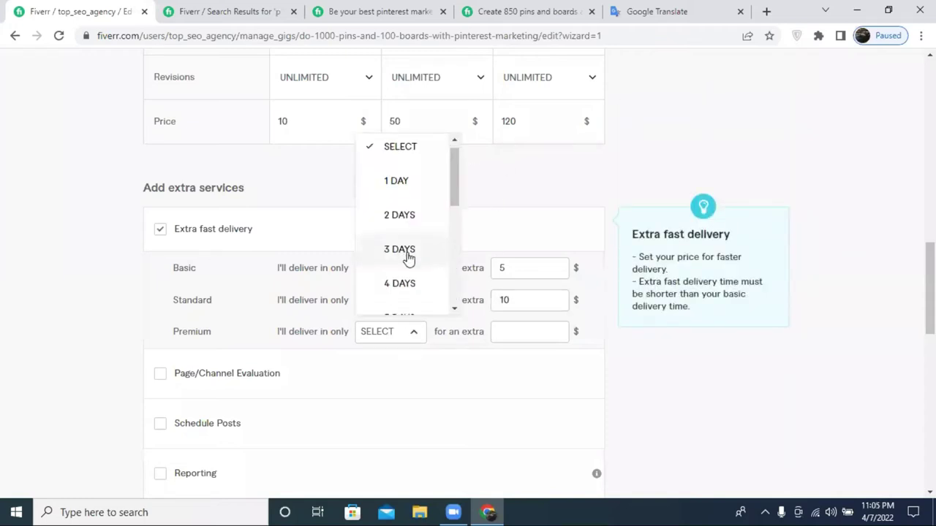
scroll(403, 266, down, 1)
click(406, 269)
click(521, 332)
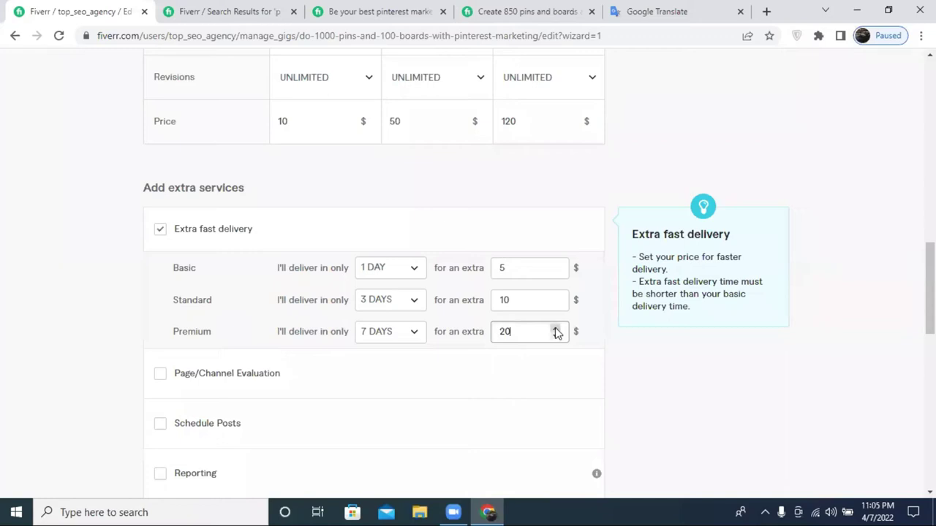
scroll(281, 355, down, 5)
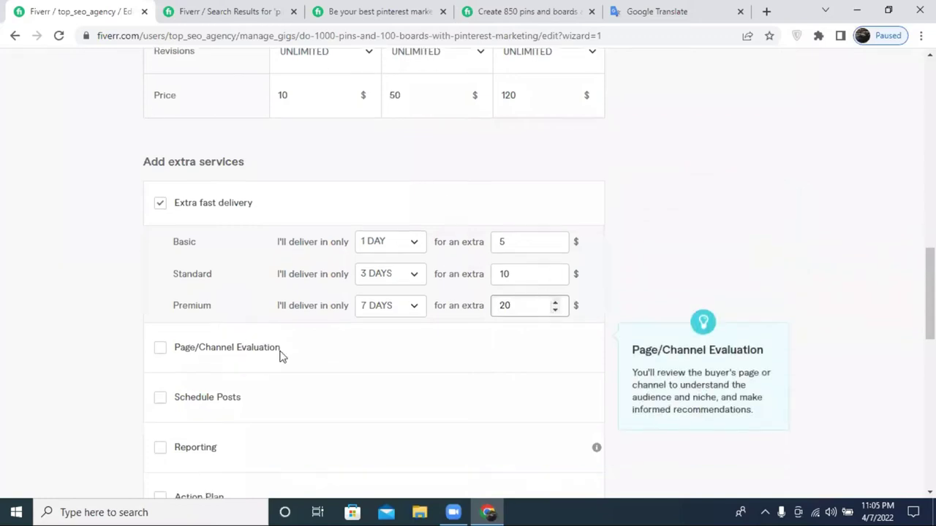
click(550, 287)
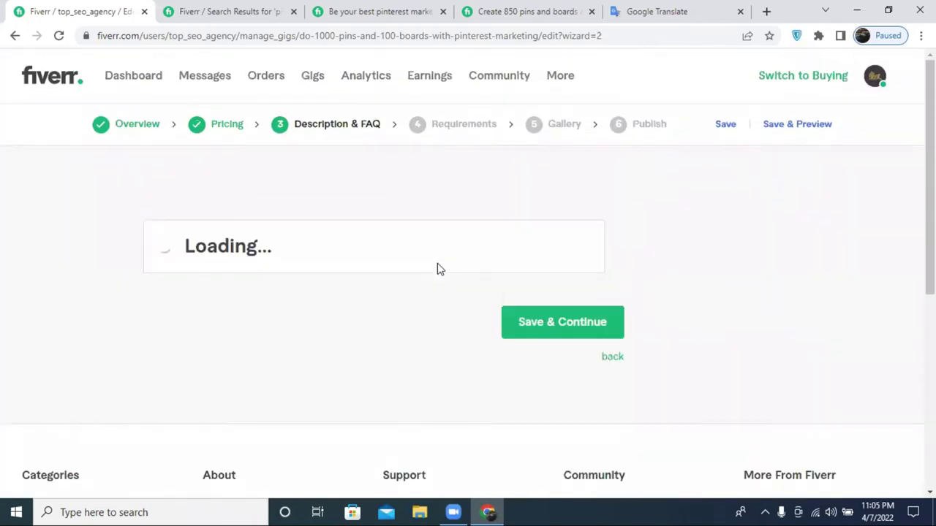
Open the seller's own profile page in a new browser tab.
click(530, 11)
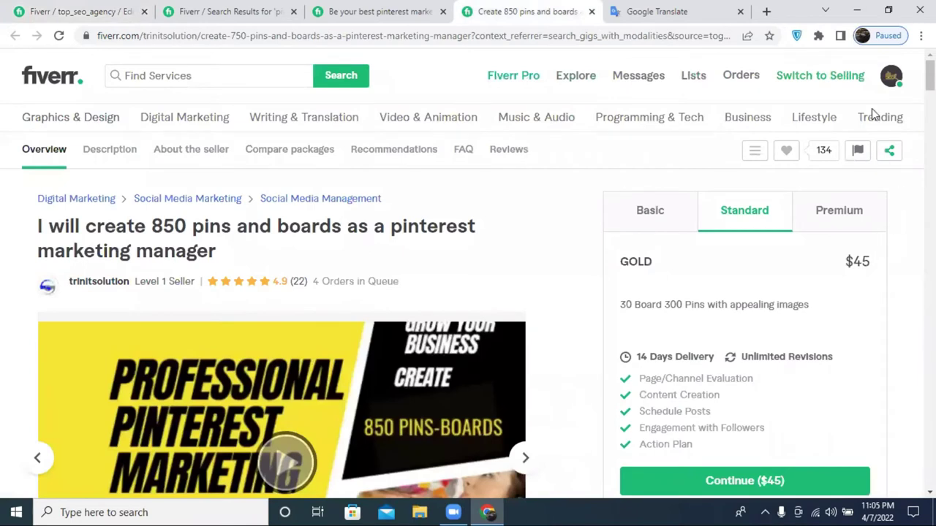
click(889, 80)
right_click(790, 117)
click(836, 122)
click(559, 11)
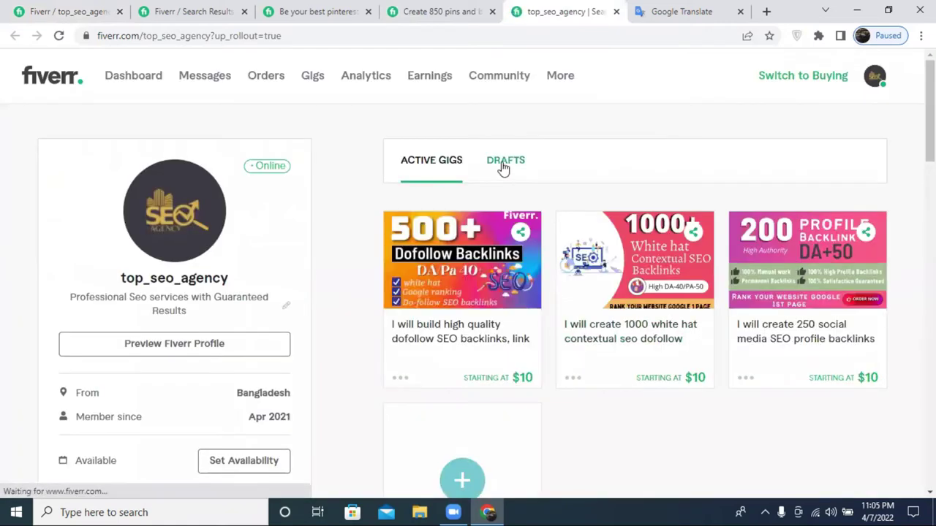
Show the profile's draft gigs and open the one for 1000 pins and 100 boards with pinterest marketing.
click(501, 165)
scroll(618, 314, down, 2)
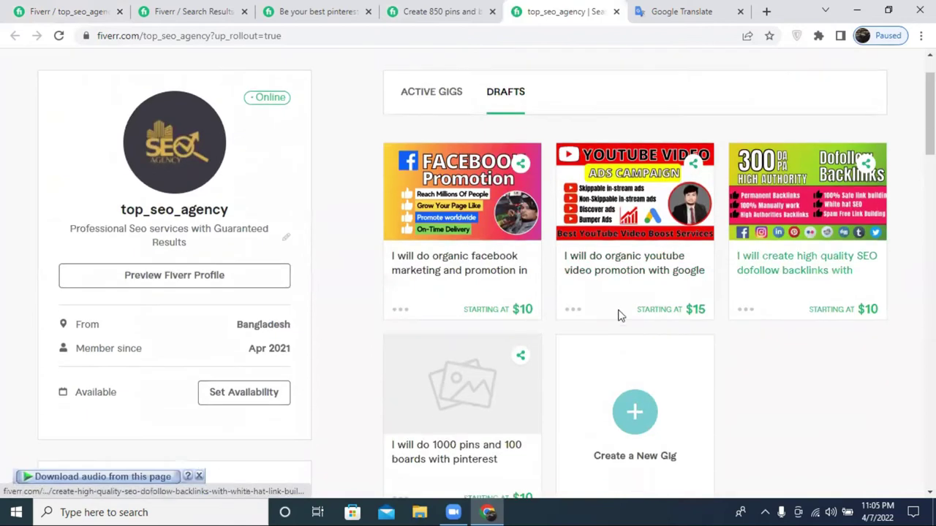
click(619, 352)
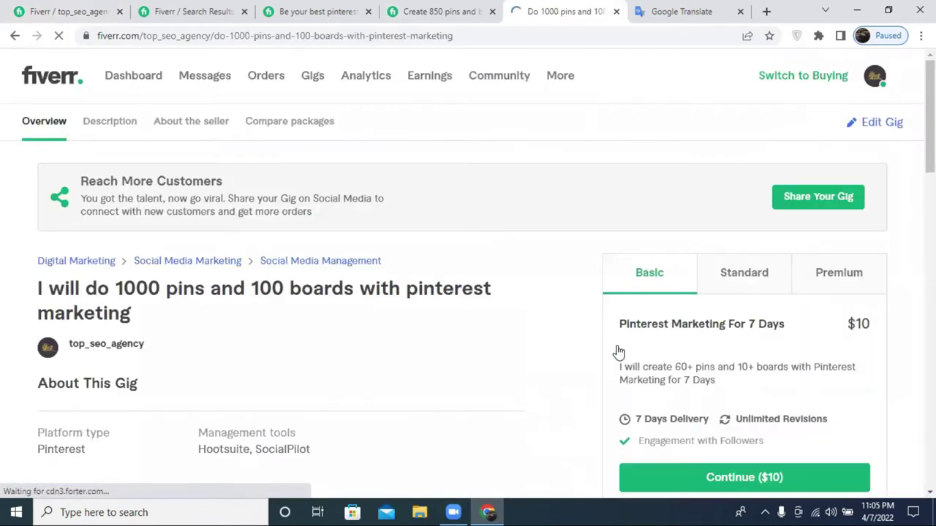
Preview how 1-day delivery affects the Basic package's price in the package comparison, and switch it back to 7 days.
scroll(619, 351, down, 2)
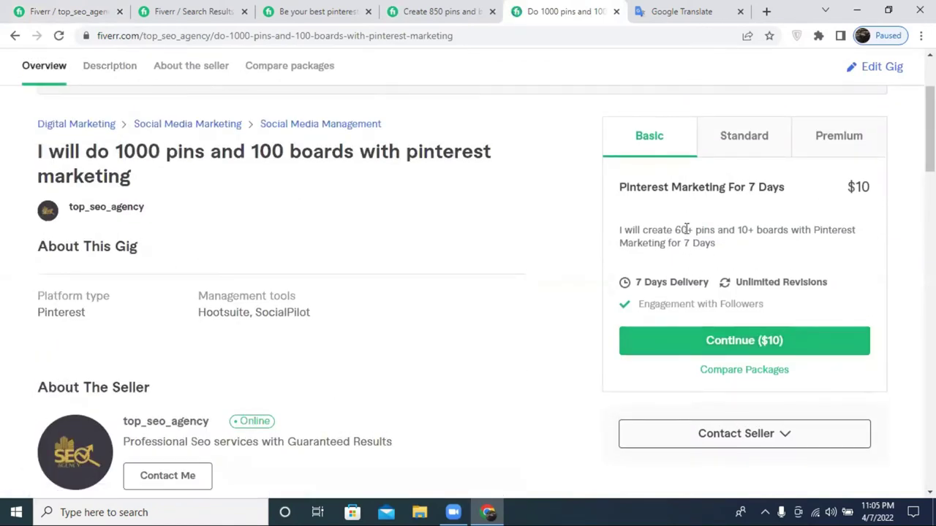
scroll(309, 288, down, 10)
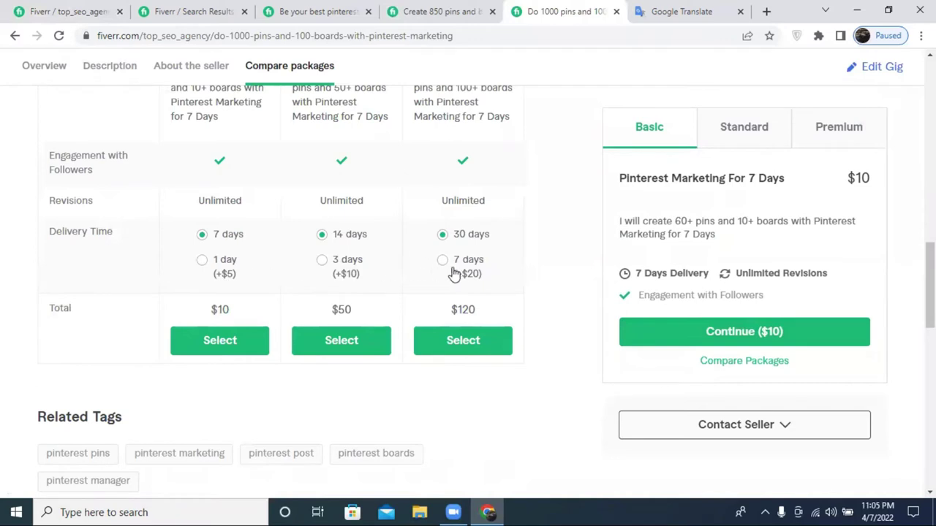
scroll(277, 282, up, 3)
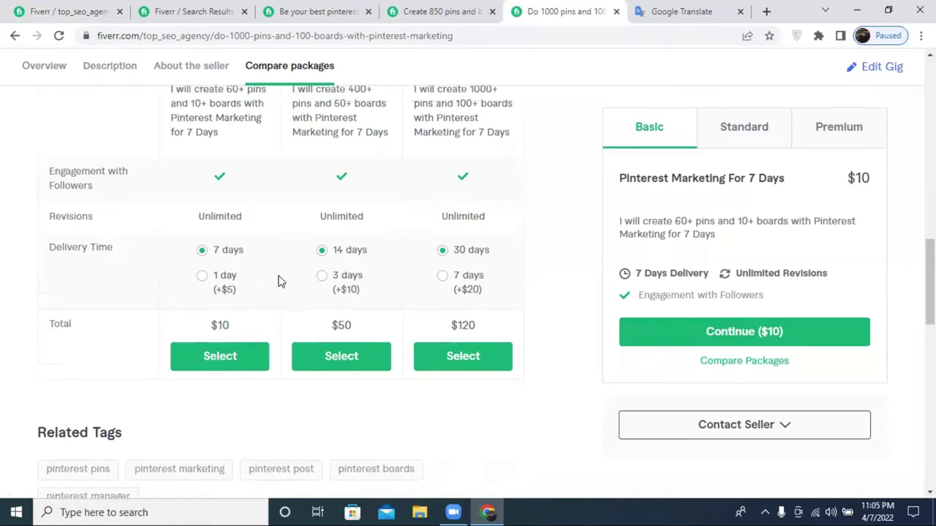
scroll(278, 282, down, 4)
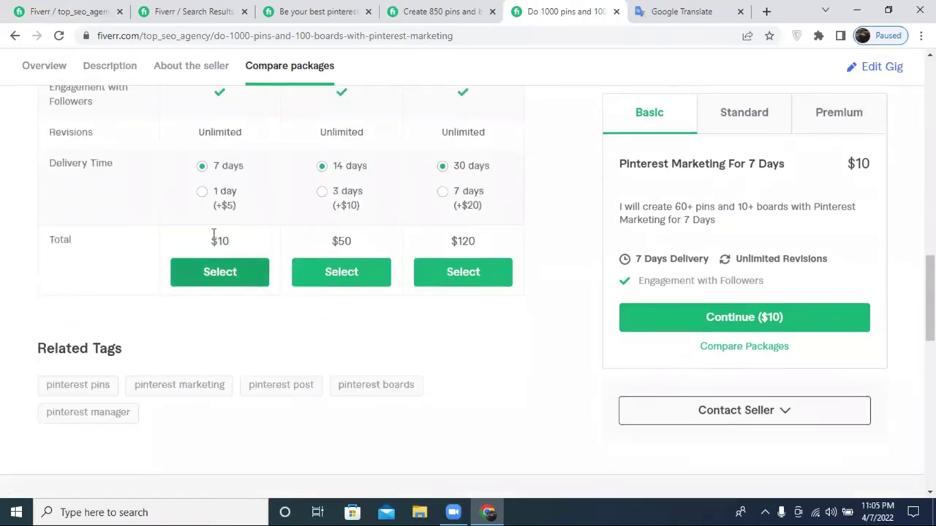
click(202, 191)
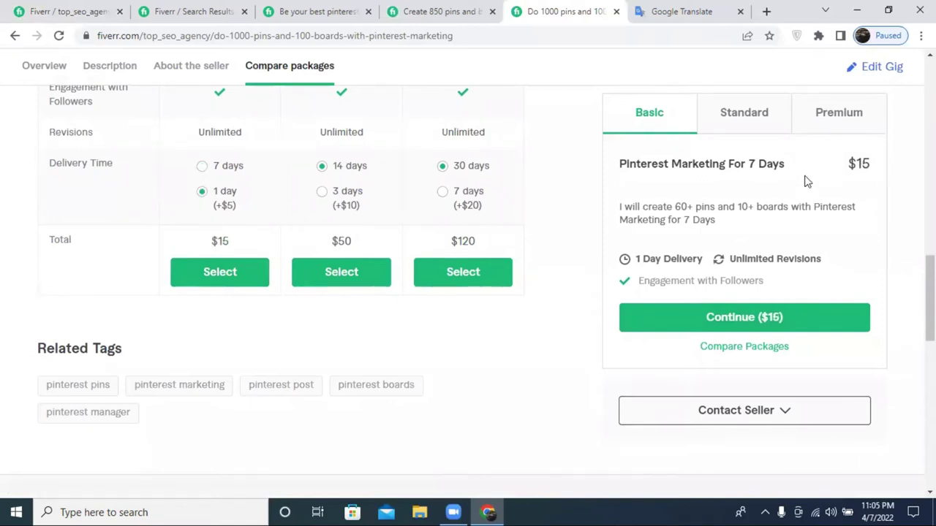
scroll(492, 205, up, 1)
drag(857, 177, 874, 180)
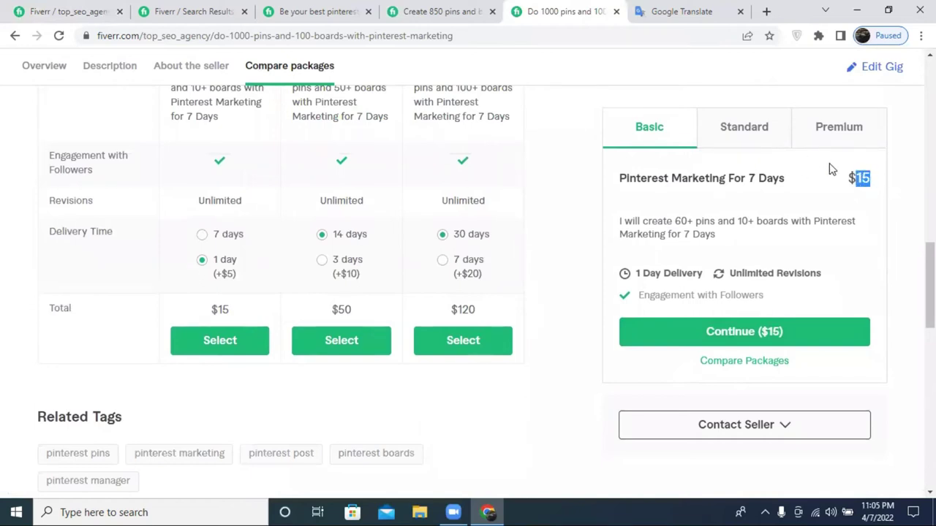
click(202, 233)
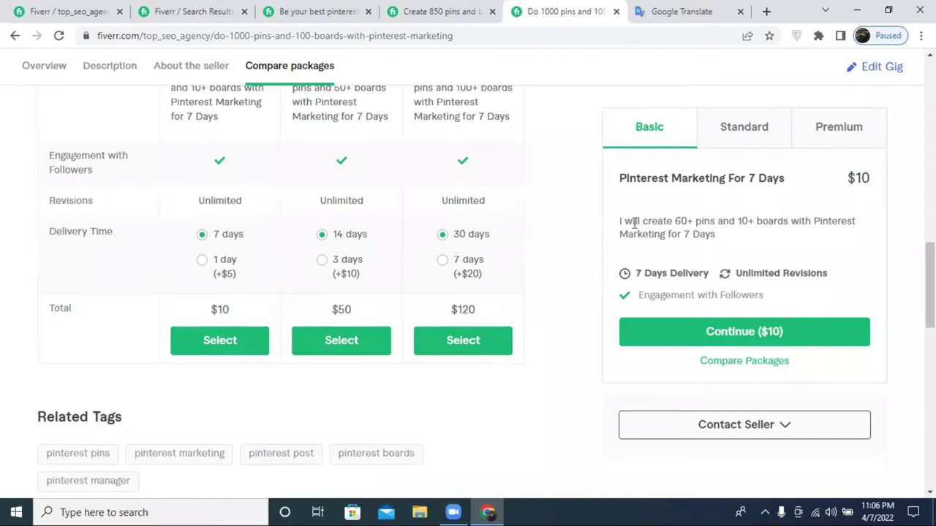
Examine the descriptions, revisions, delivery times and prices of the three packages in the draft gig's comparison table.
scroll(496, 248, up, 1)
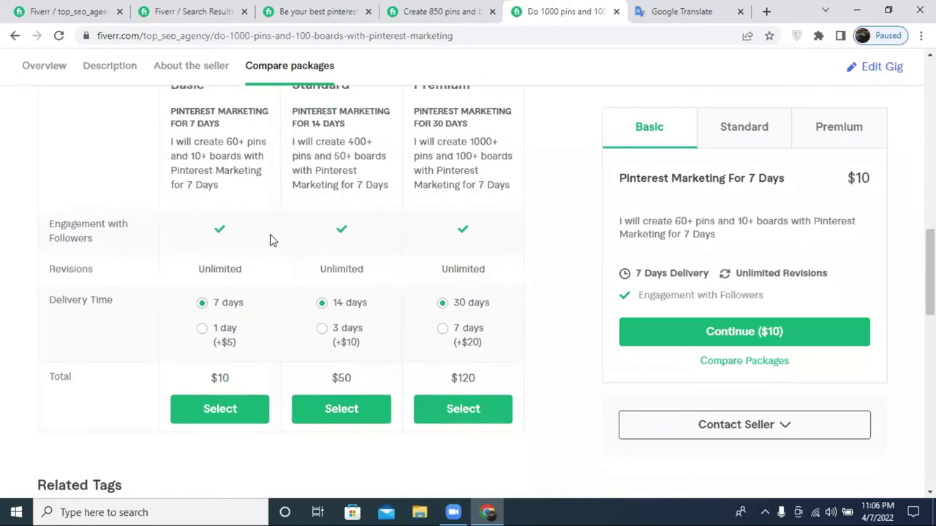
scroll(357, 216, up, 2)
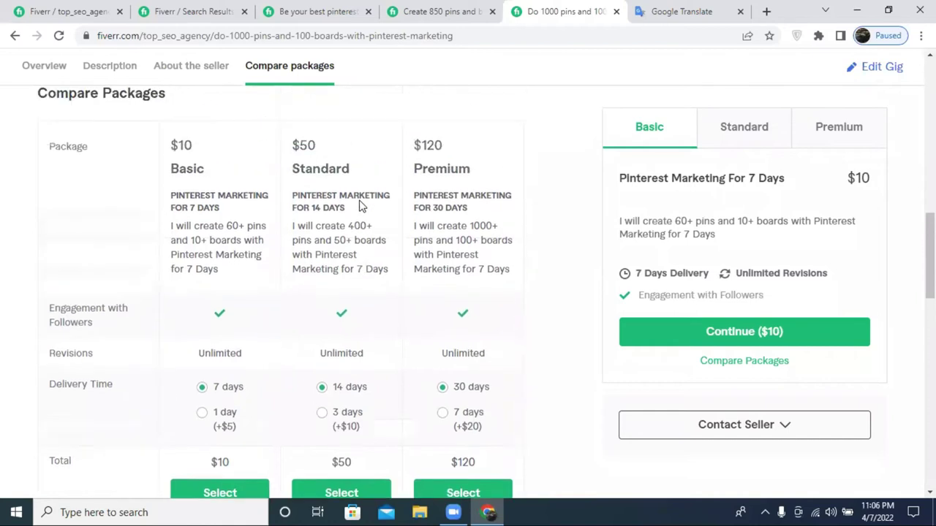
scroll(326, 212, down, 3)
scroll(326, 211, up, 3)
scroll(326, 220, down, 3)
scroll(347, 248, up, 3)
scroll(346, 248, down, 2)
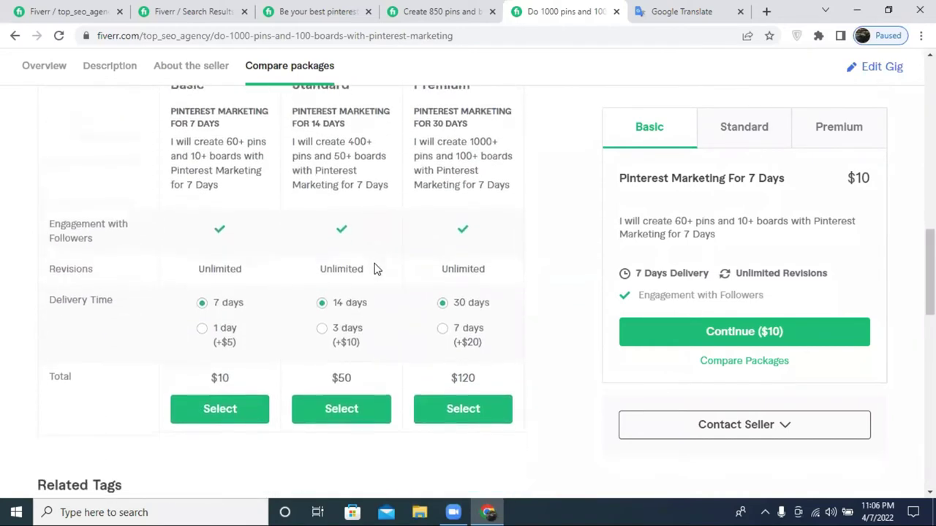
scroll(376, 267, up, 5)
scroll(376, 268, up, 8)
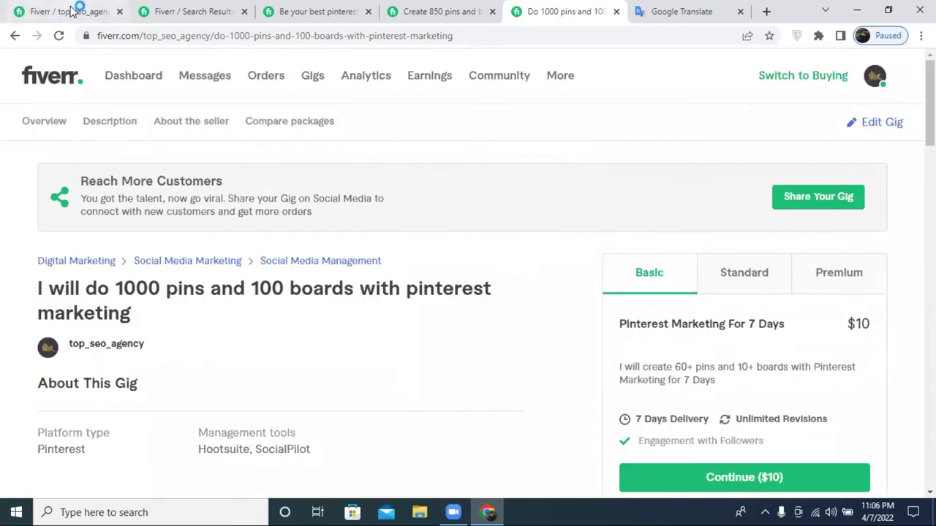
Return to the gig being edited and look over its empty description section.
click(77, 10)
scroll(289, 278, down, 3)
click(192, 171)
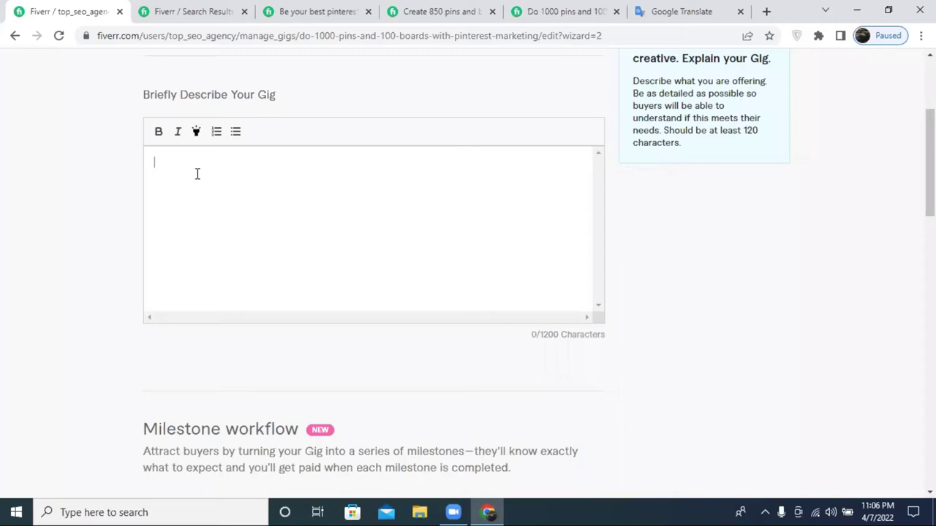
scroll(200, 174, up, 3)
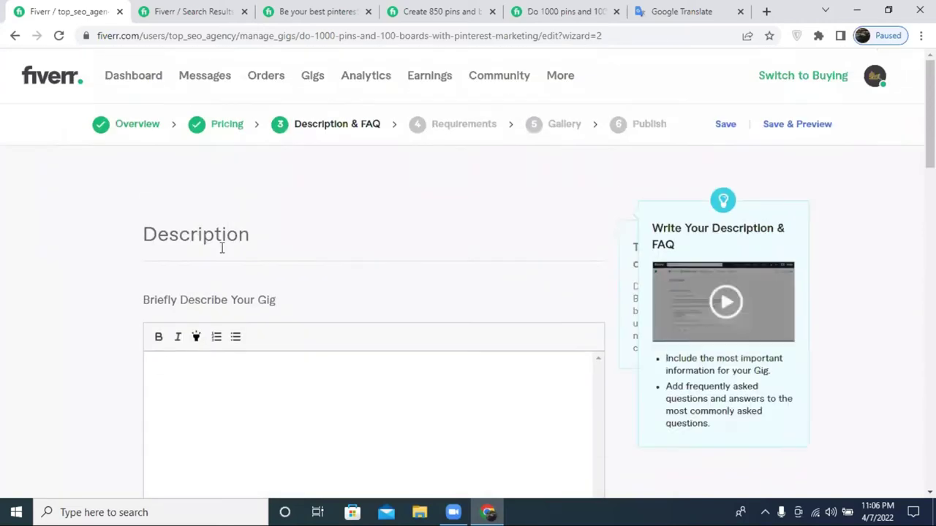
scroll(167, 293, down, 2)
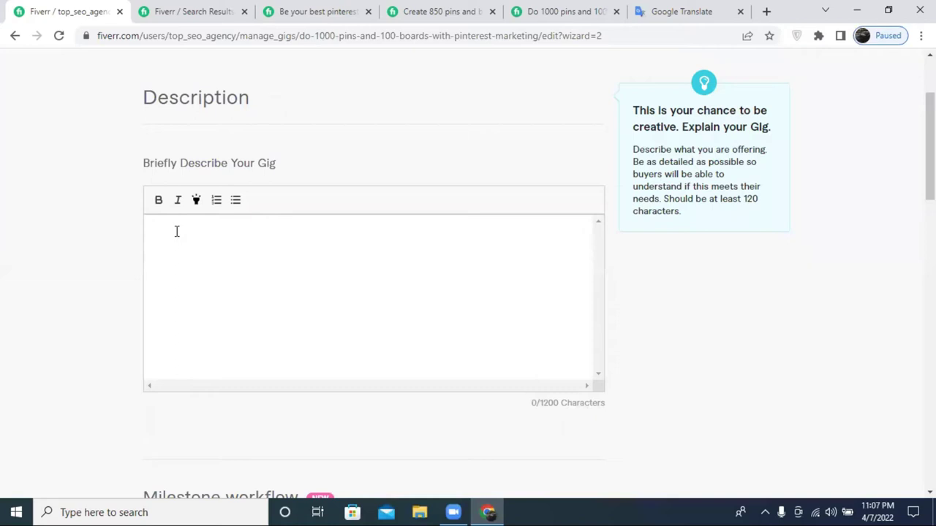
Check the competing gigs for a Pinterest marketing manager and for 850 pins and boards as description references.
click(325, 10)
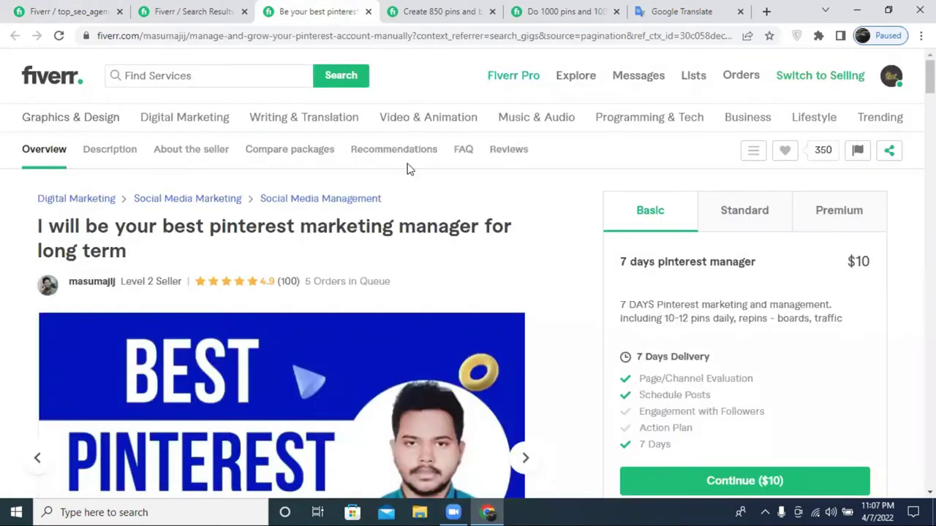
scroll(633, 361, down, 9)
scroll(631, 359, up, 3)
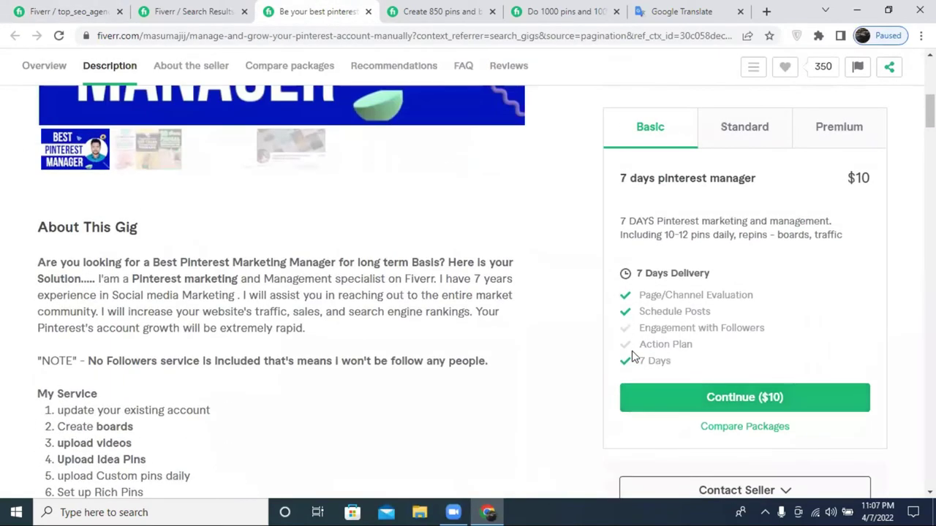
click(408, 5)
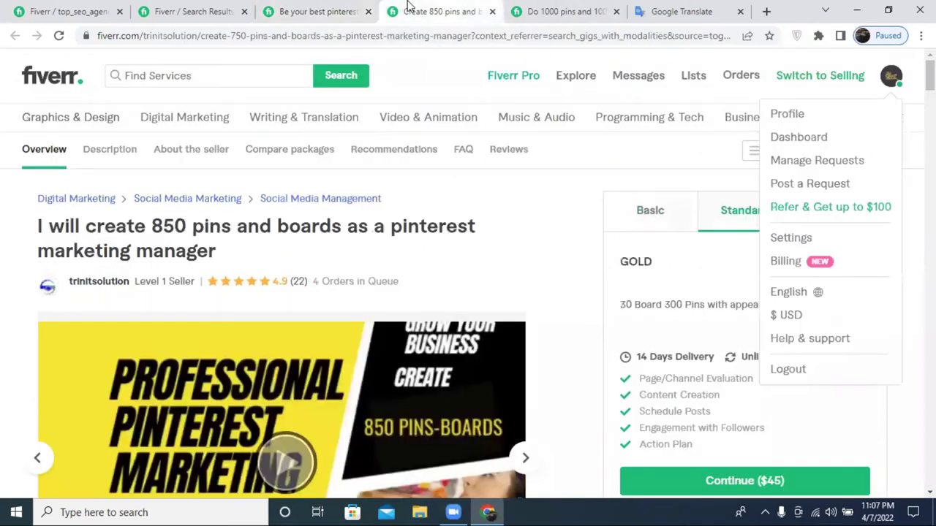
Return to the gig being edited and begin its description with "Are you just thinking of doing business" plus a linking word.
click(103, 6)
click(166, 241)
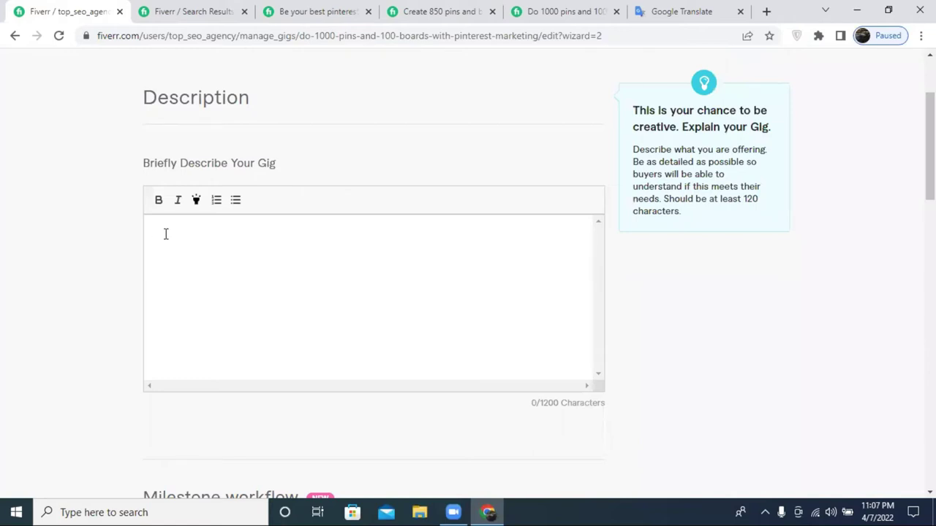
click(167, 234)
text(Are you)
text(just )
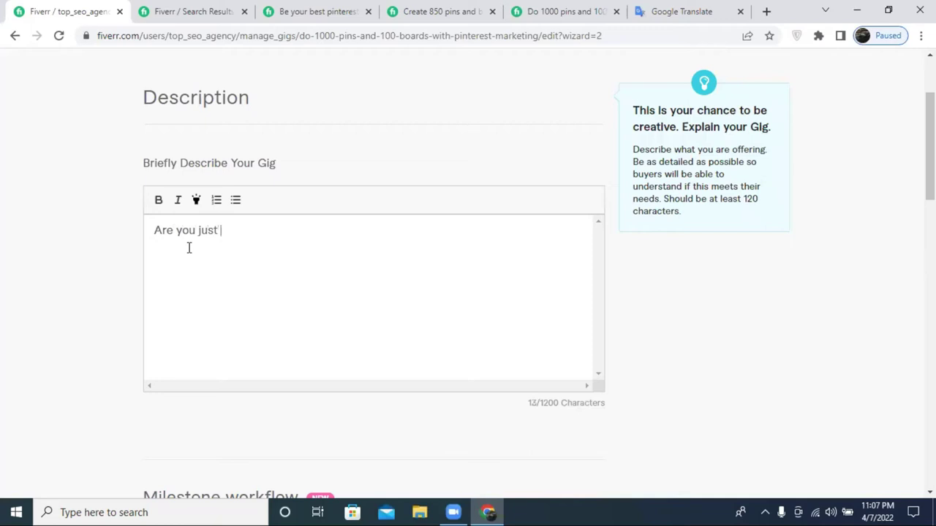
text(thinking )
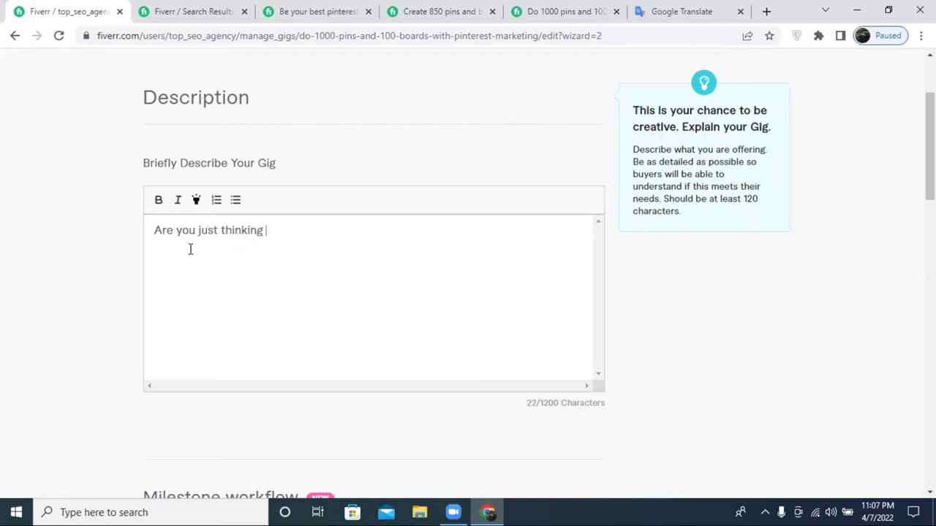
text(of doing bus)
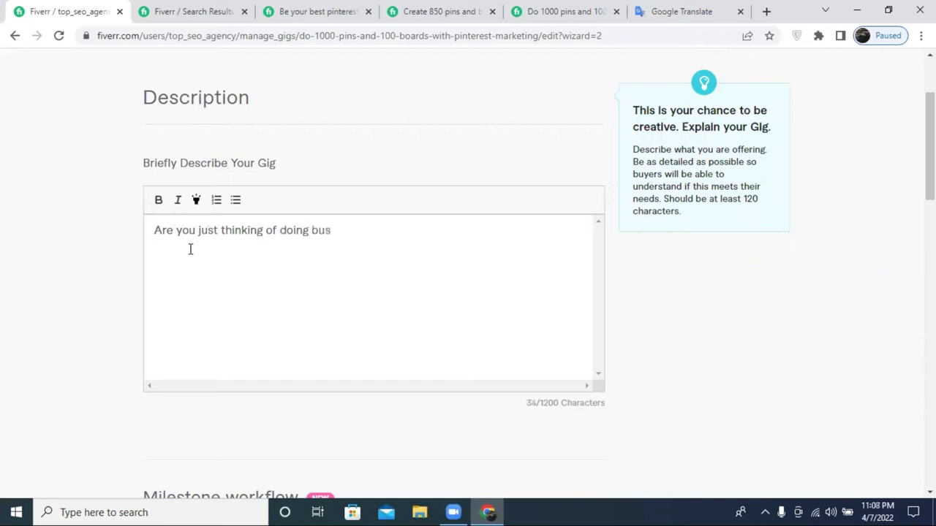
text(iness throth)
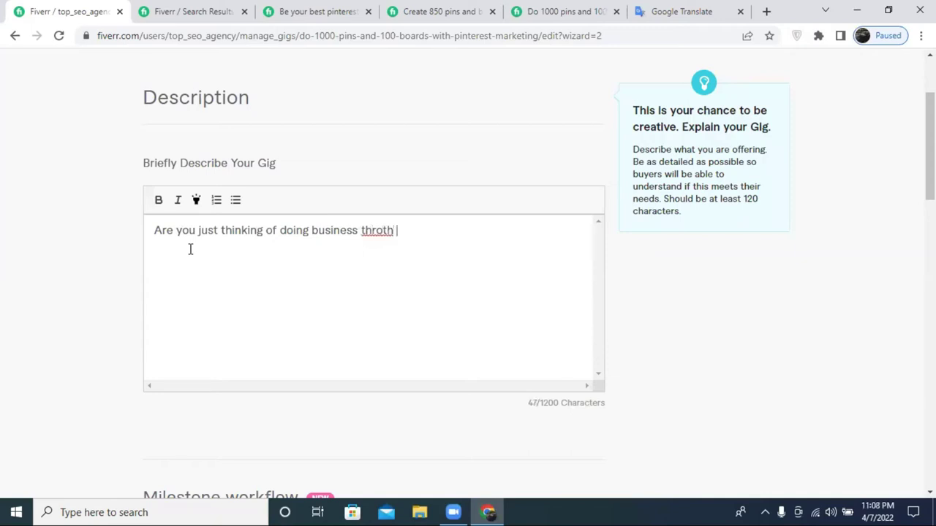
Correct the misspelled last word to "through" and end the opening question with the correctly spelled "Pinterest?".
right_click(387, 231)
click(377, 235)
click(386, 238)
text(u)
key(Delete)
text(gh Pintarest)
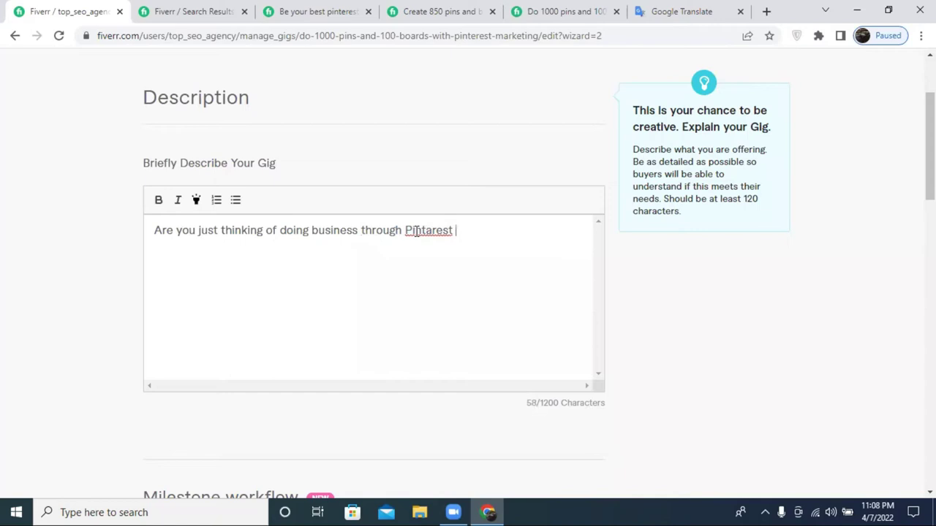
right_click(415, 231)
click(451, 246)
text(?)
Continue the description with the sentence: If You "Yes" This GIG Will be perfect for you.
text( If)
text(You)
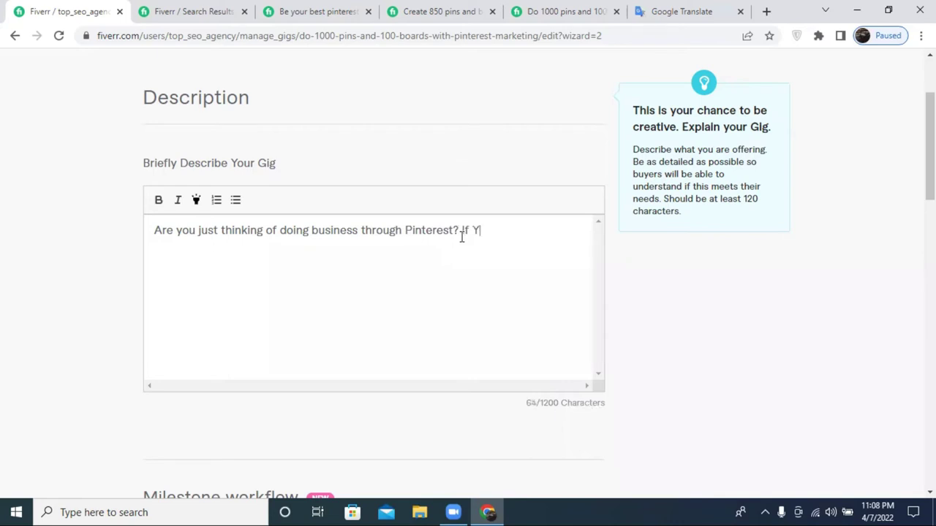
text( Yes)
click(497, 228)
text("Yes" This )
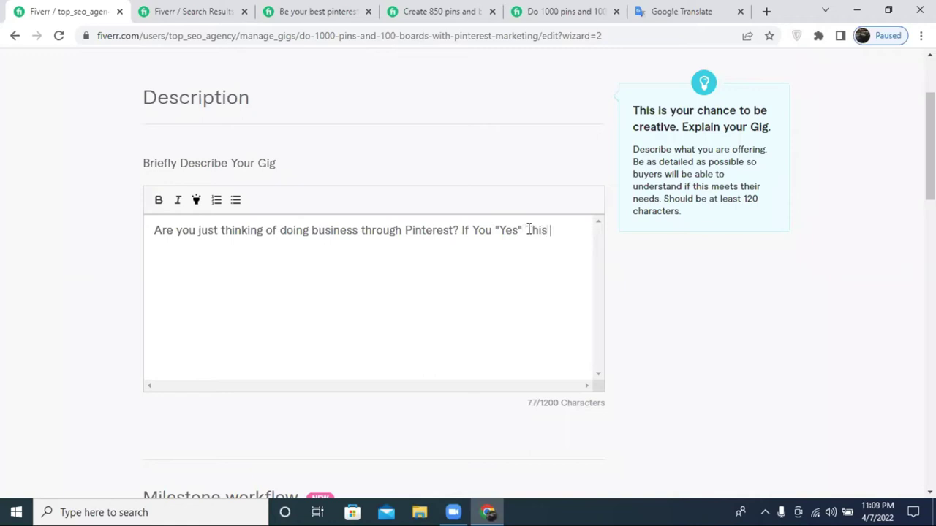
text(Gog)
key(BackSpace)
key(BackSpace)
key(BackSpace)
text(ig)
key(BackSpace)
text(G Will)
text(be per)
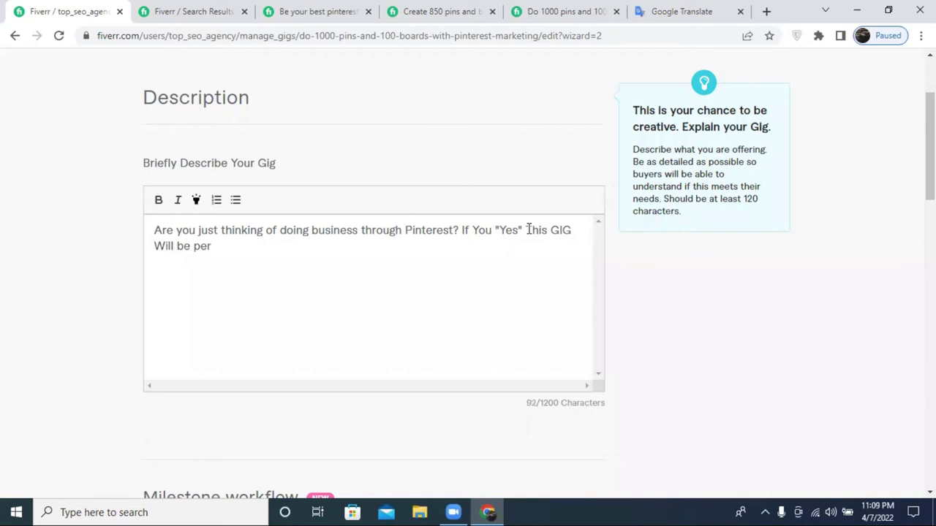
text(fect for you.)
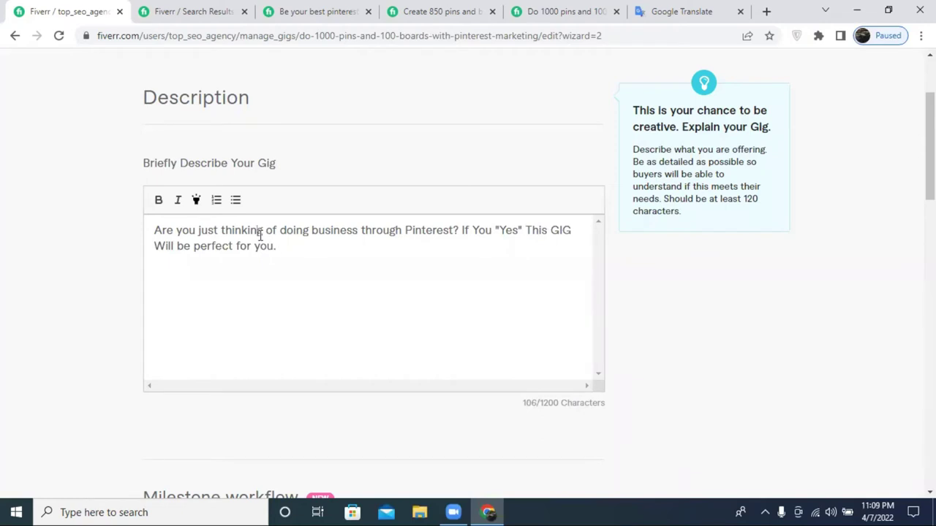
Make all of the description text bold.
key(ctrl+a)
click(158, 200)
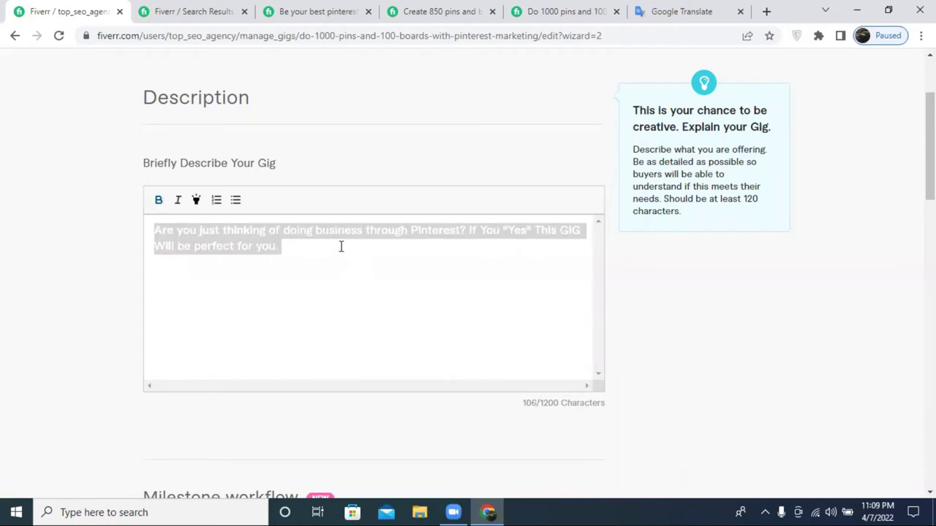
click(341, 246)
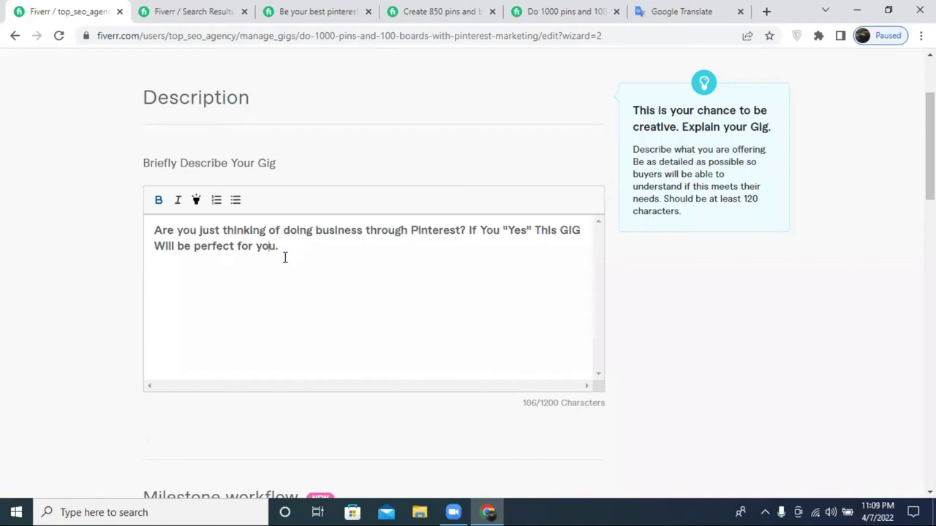
Start the next description sentence with "For your Ecommerce", correcting its spelling.
text(Foe)
key(BackSpace)
text(r)
text(your )
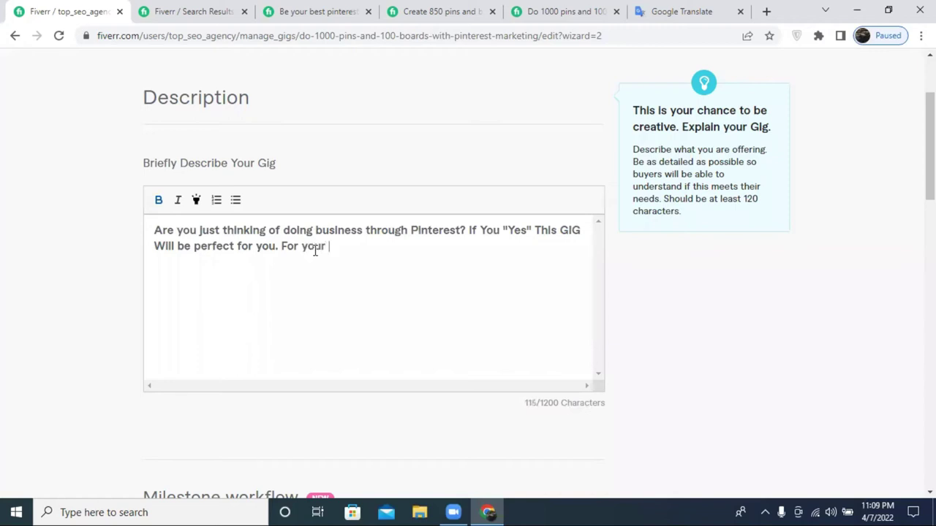
text(Ecommerces)
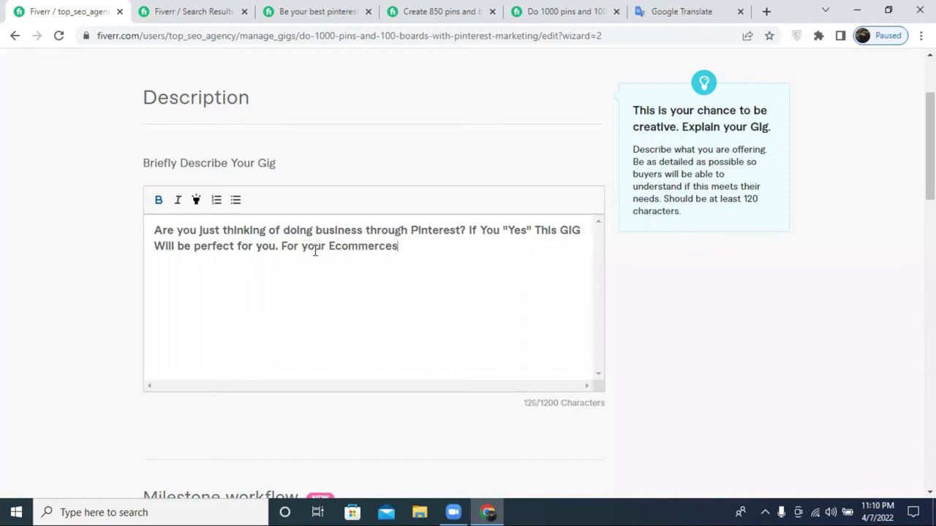
right_click(368, 246)
click(405, 254)
click(401, 246)
key(BackSpace)
key(BackSpace)
Extend the sentence with "and Shopify business and for more traffic and boost".
text(and Sho)
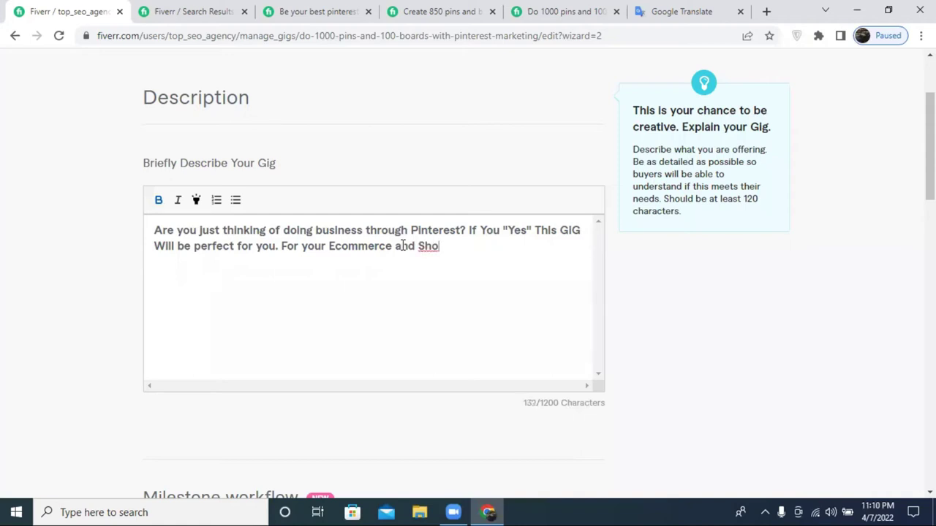
text(pify busi)
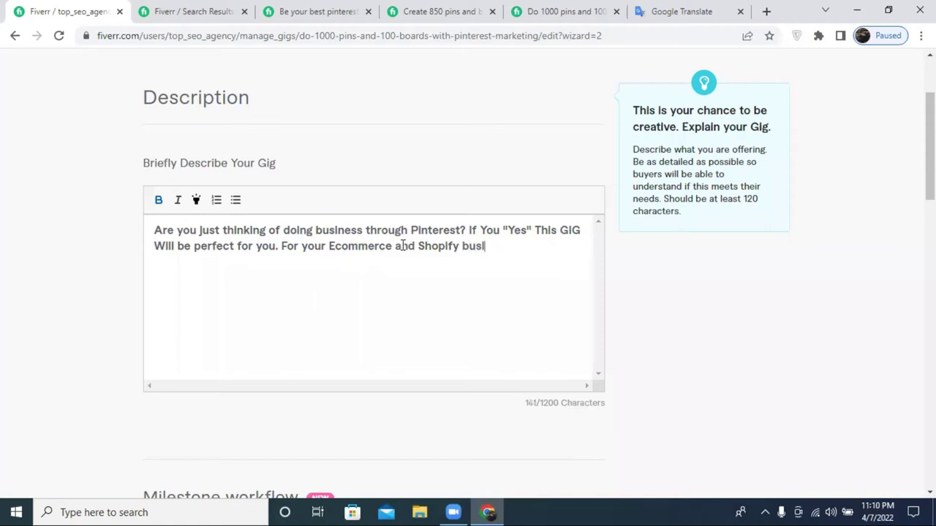
text(ness and for )
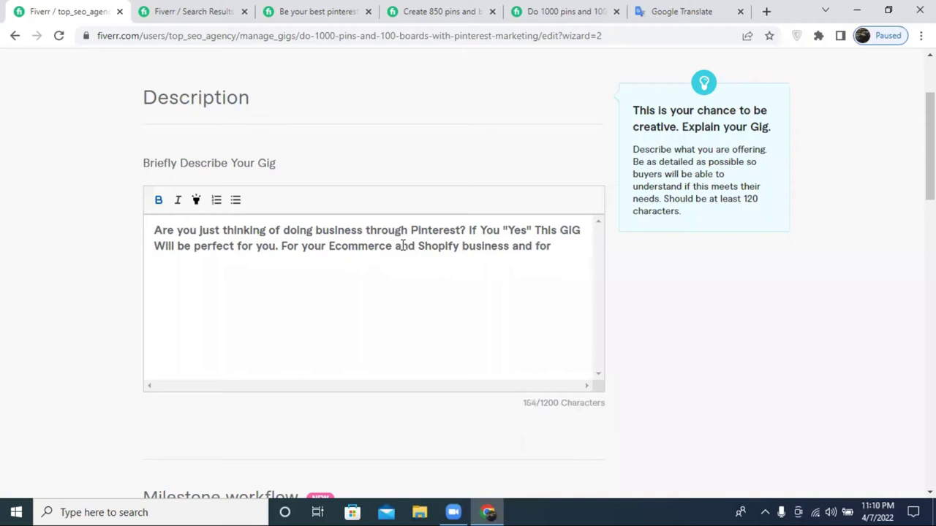
text(more traffice)
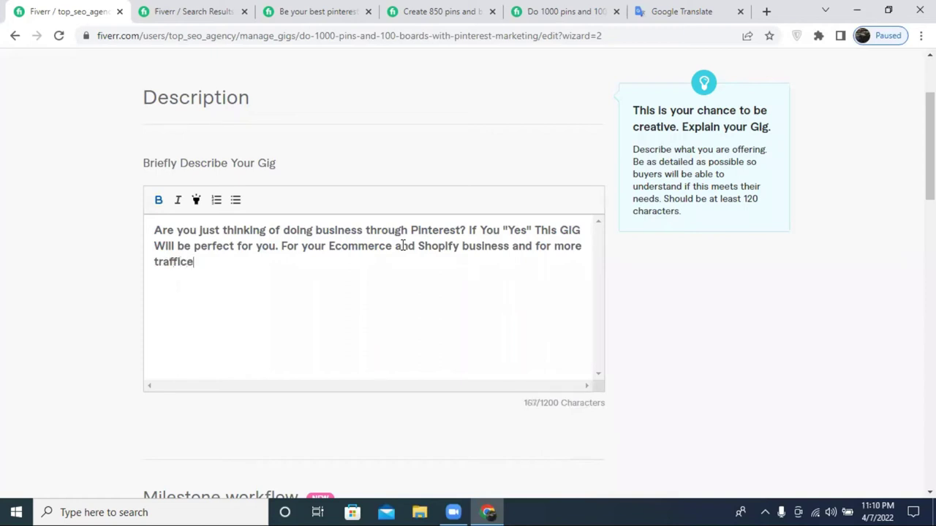
key(BackSpace)
key(BackSpace)
text(and boost.)
key(BackSpace)
Close that sentence with a period and add "want to create your pins and board".
text(. we)
key(BackSpace)
text(ant )
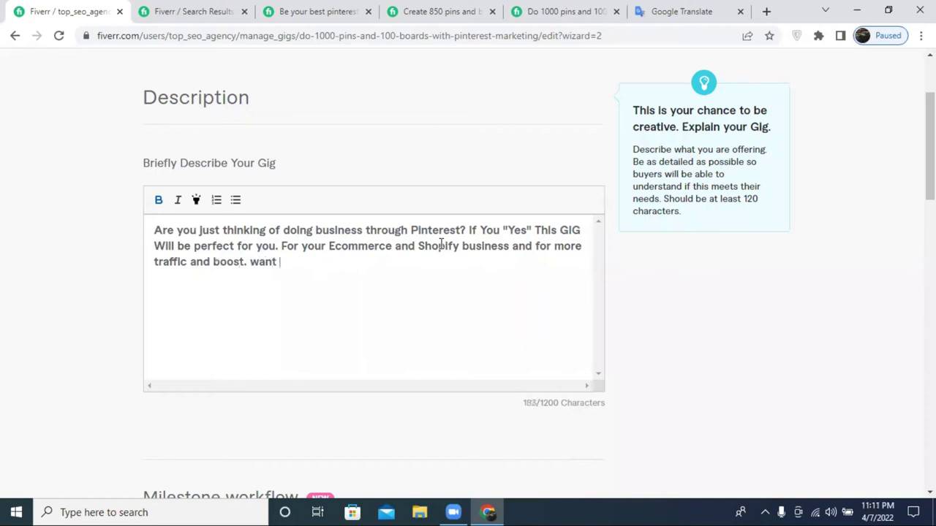
text(to creat)
text(e your pins)
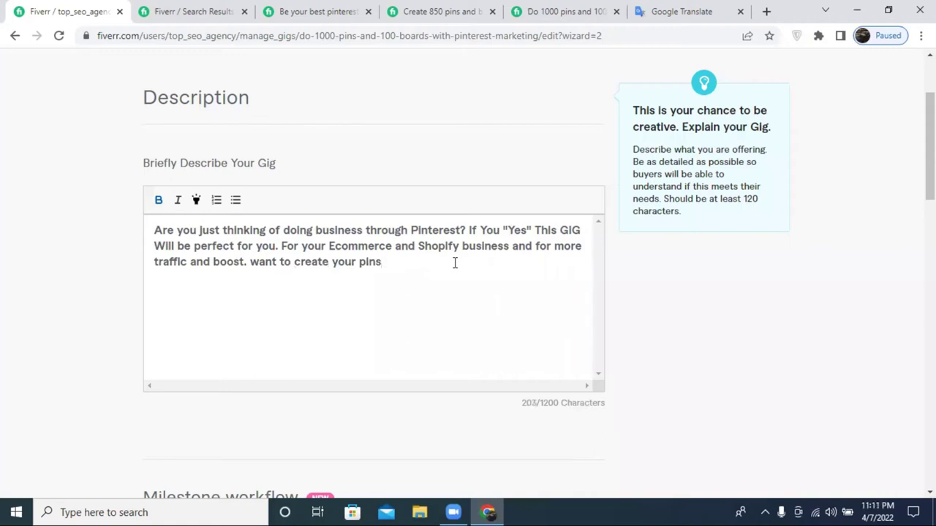
text( and bo)
text(ard )
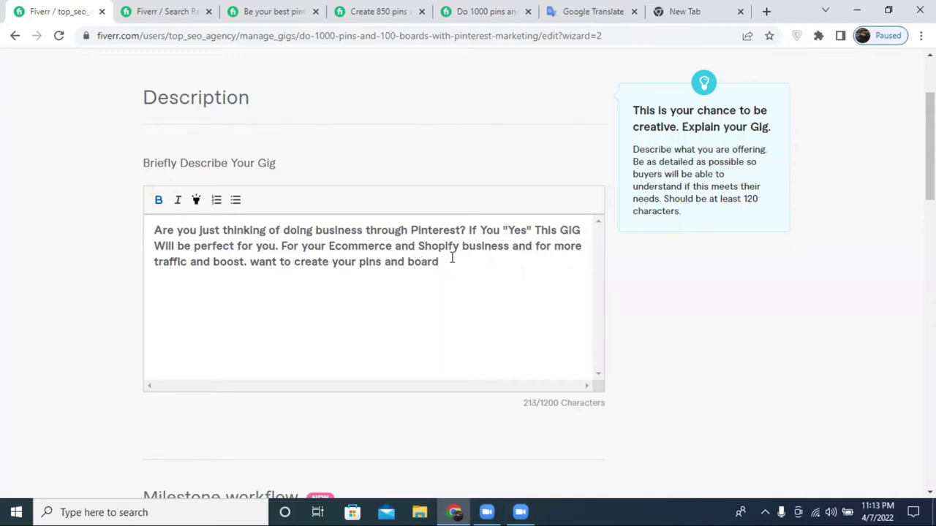
Add the sentence "will create board and pins for Pinterest marketing" to the description, fixing the spelling of Pinterest.
text(. wel create )
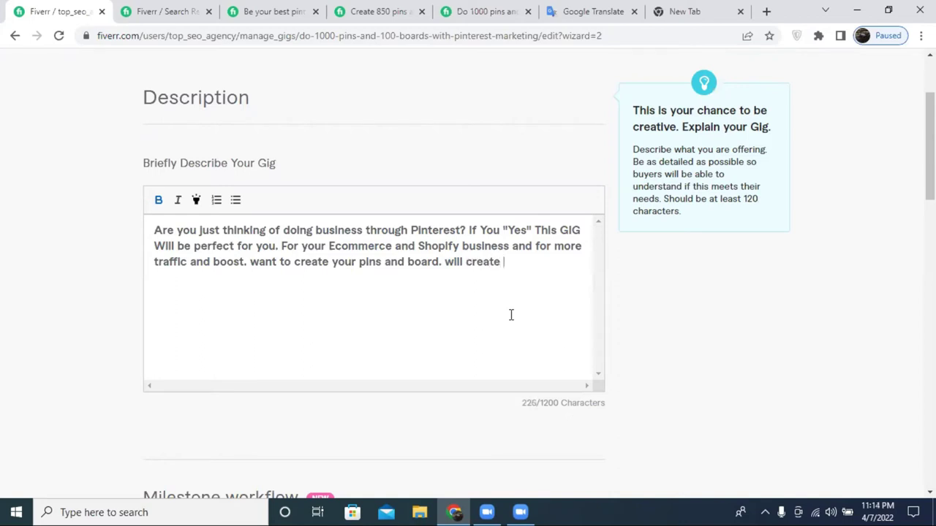
text(n)
key(BackSpace)
text(board and pins for pintarest)
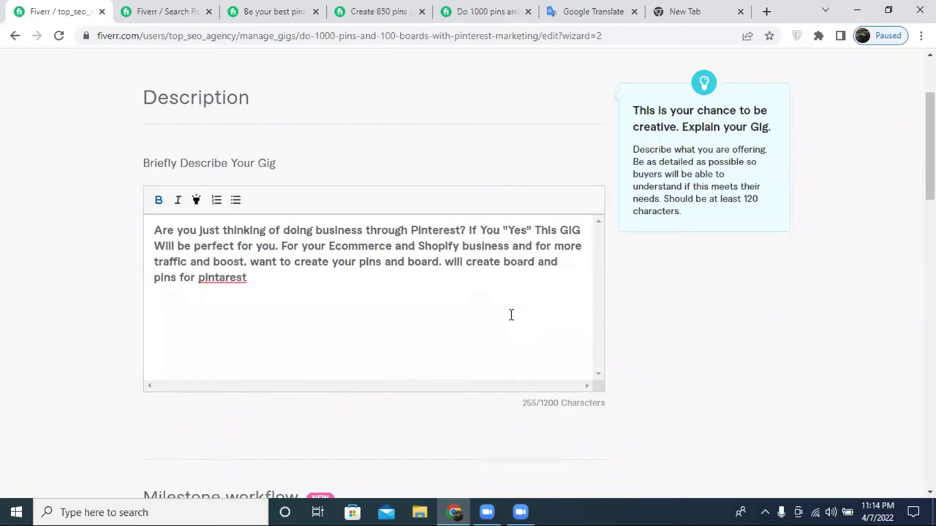
right_click(231, 282)
click(289, 293)
text(market)
text(ting)
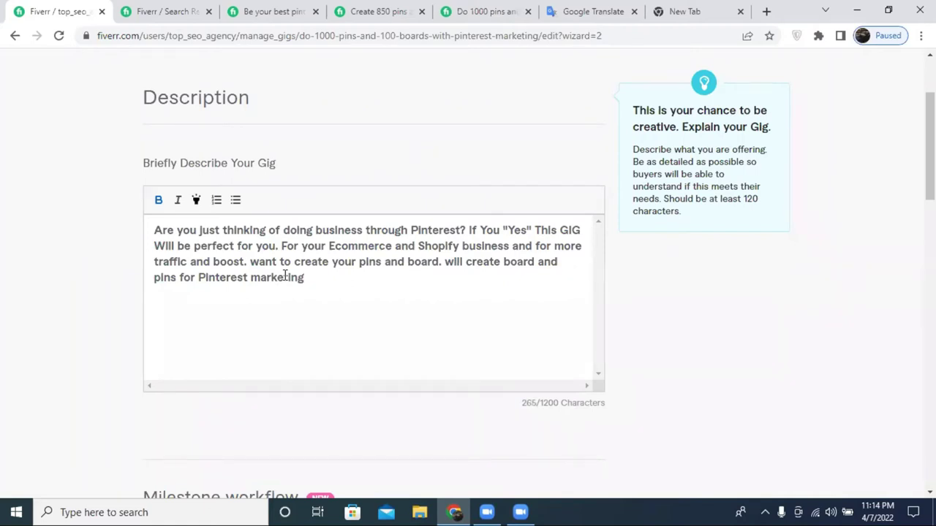
Finish the description paragraph with "this will your business to grow and sells more.", correcting the misspelled words.
text(. this will)
text(your buisness)
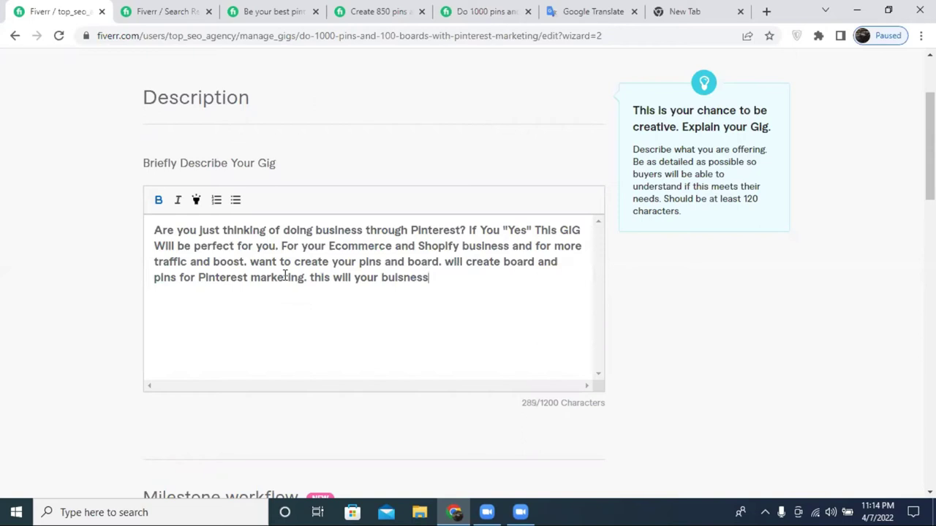
text( to grow)
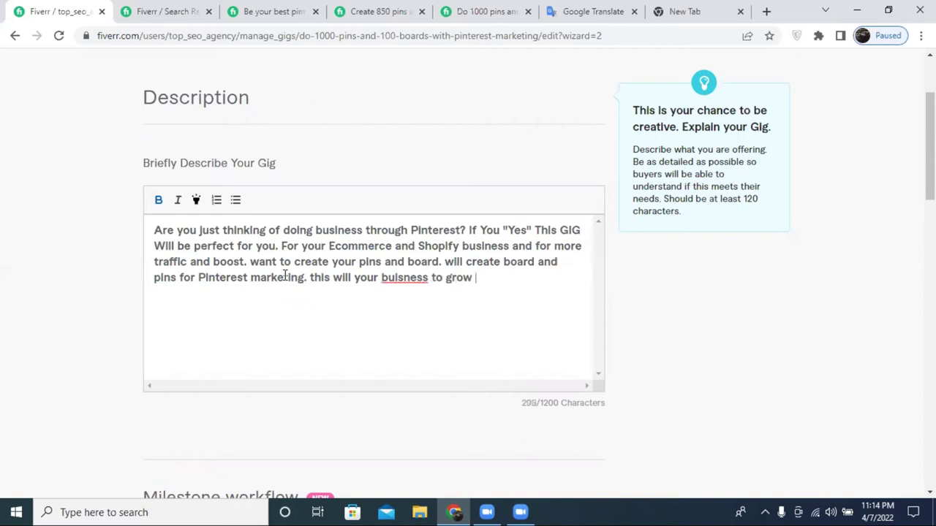
right_click(392, 284)
click(468, 296)
text(and )
text(se)
text(ls)
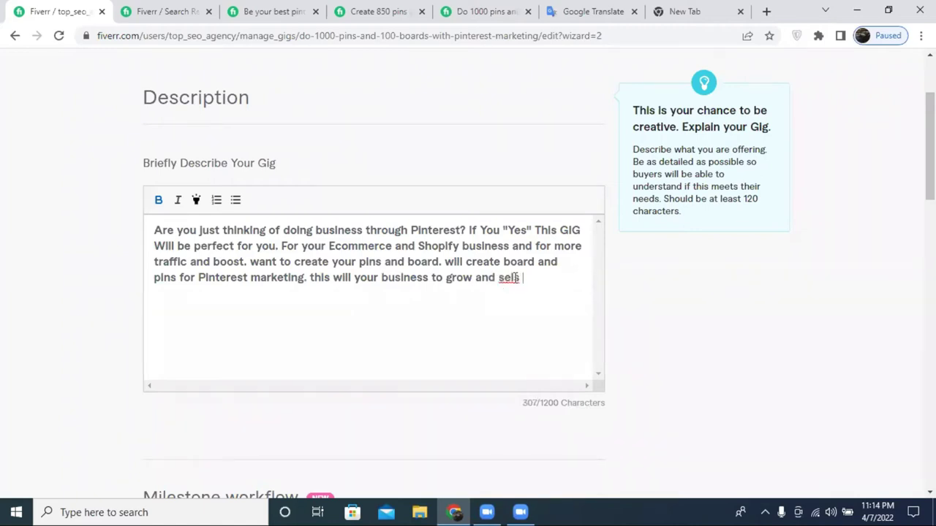
click(516, 278)
text(ls more.)
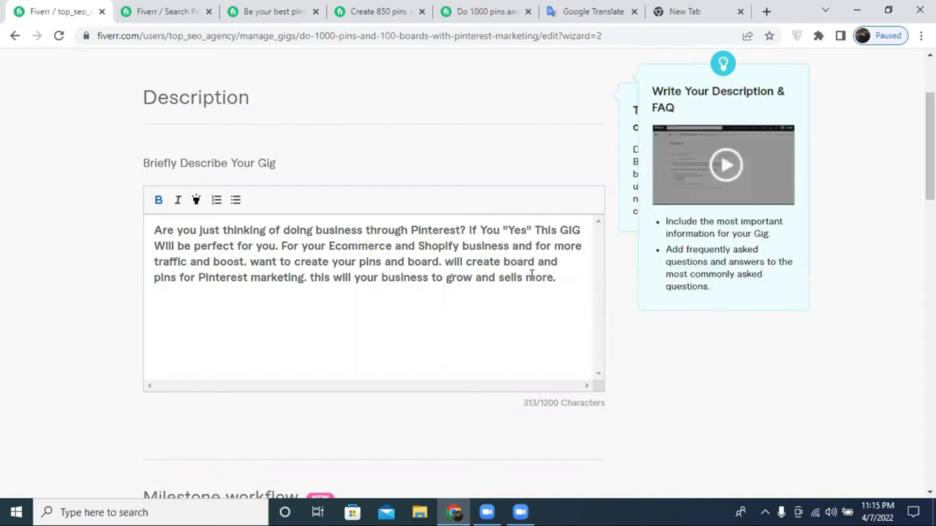
click(573, 274)
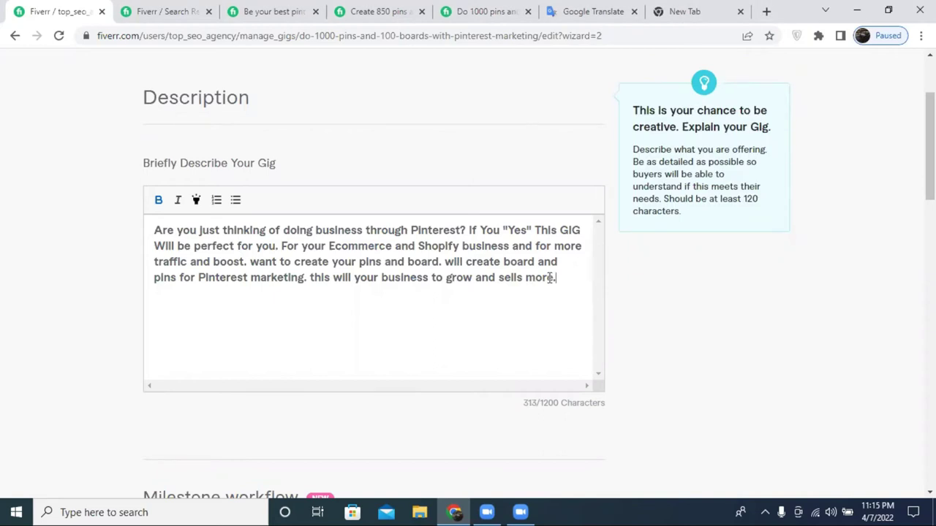
Remove the bold formatting from the description text starting at "For your Ecommerce" through "sells more.".
shift+click(505, 248)
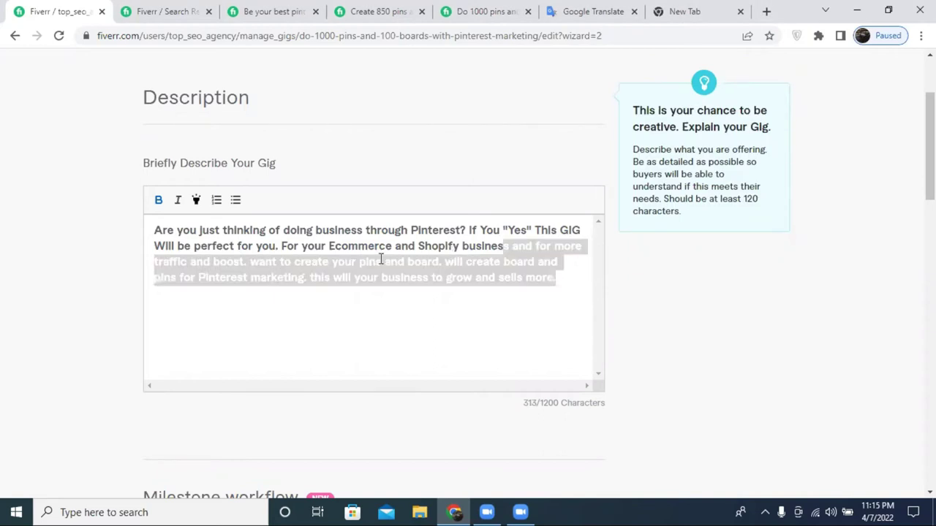
shift+click(190, 249)
shift+click(155, 249)
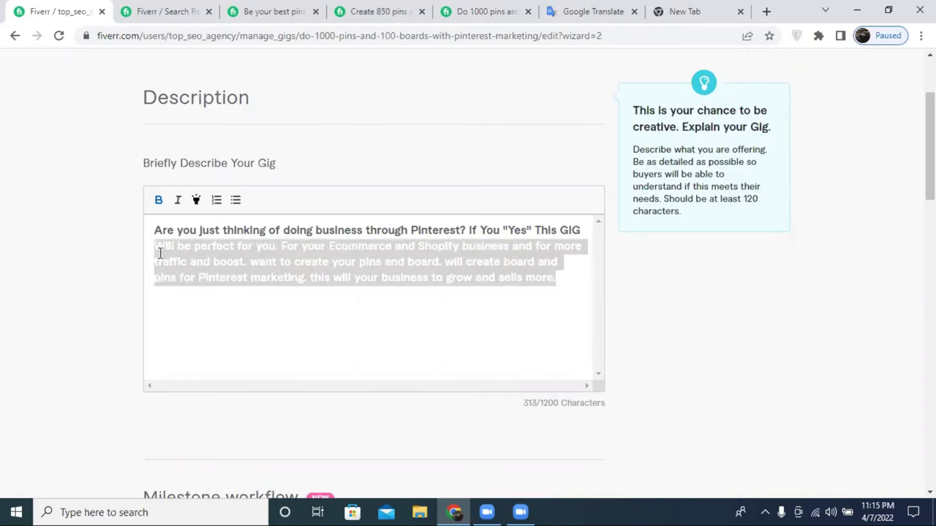
shift+click(280, 248)
click(158, 205)
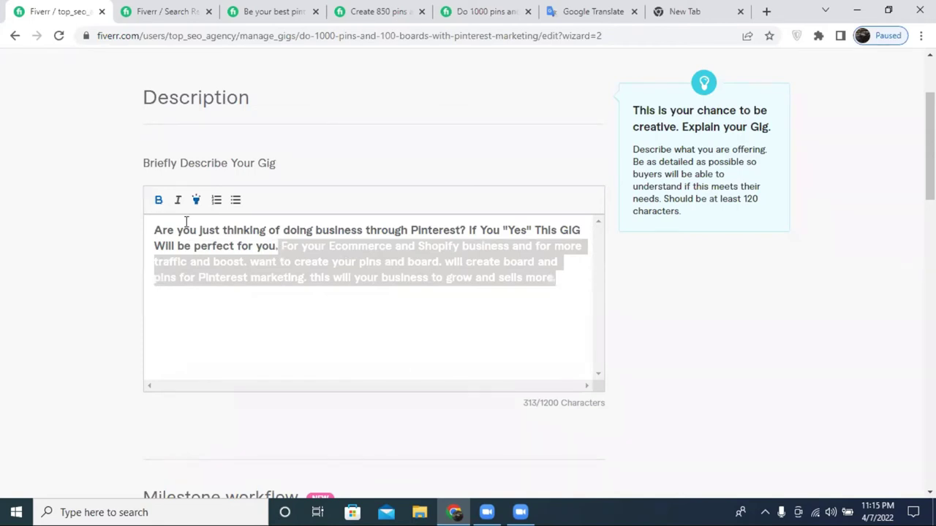
click(526, 277)
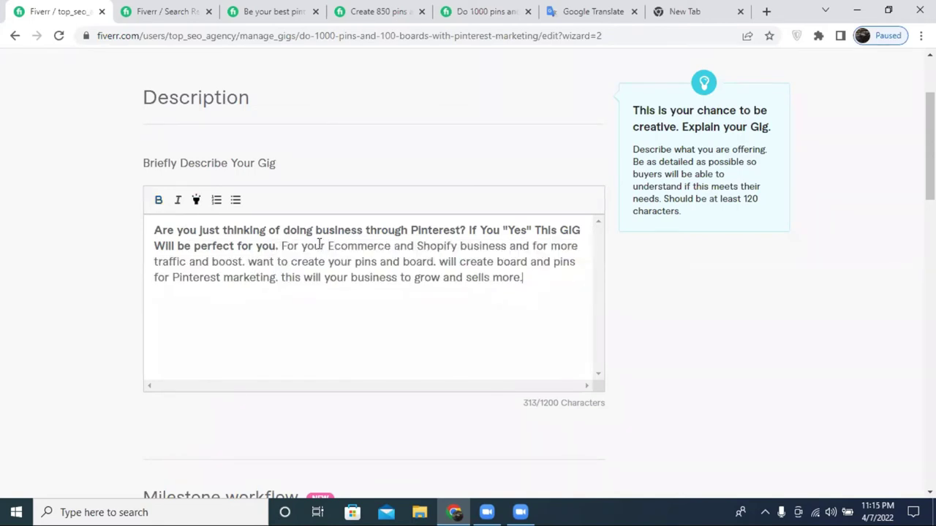
Split "For your Ecommerce" onto its own paragraph, with a blank line separating it from the bold introduction.
click(283, 246)
key(Return)
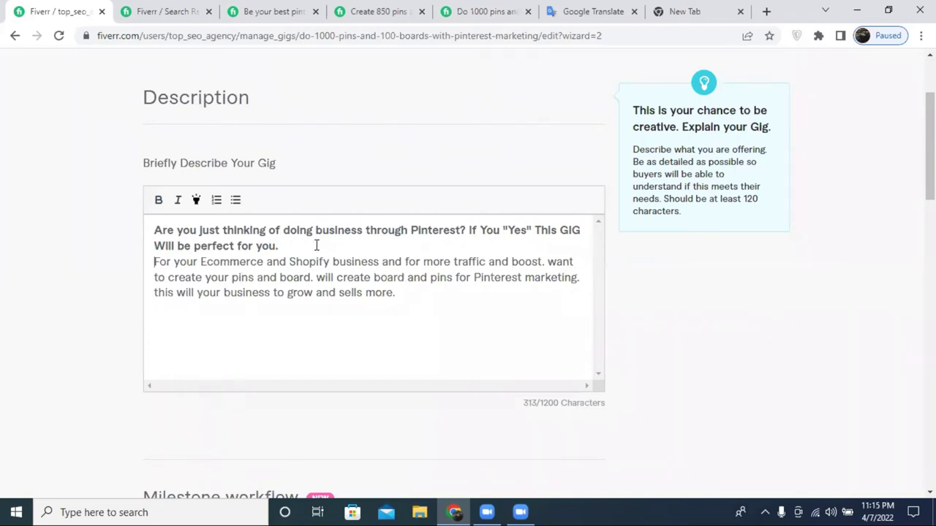
key(Return)
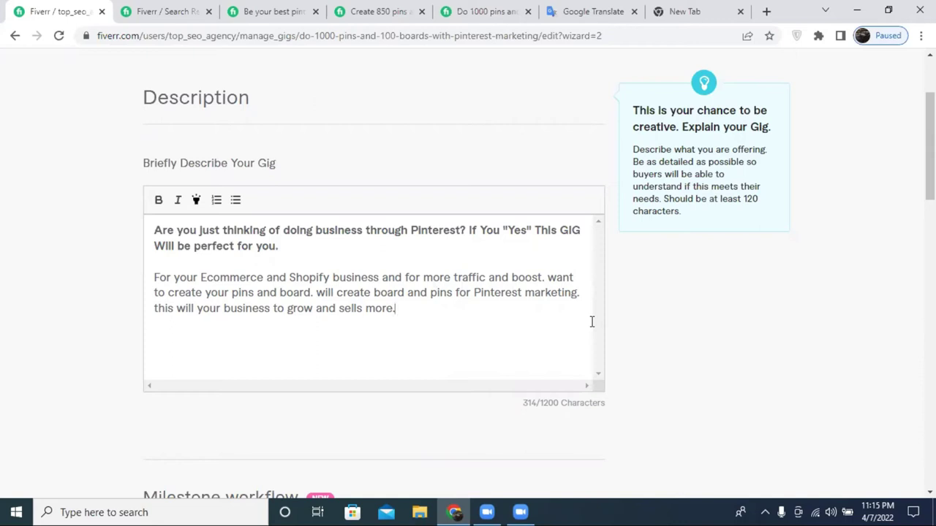
Start a third paragraph, separated by a blank line, with "I'm a Digital Marketer, in particular,".
key(Return)
text(I)
text(s)
key(BackSpace)
key(BackSpace)
text(')
key(BackSpace)
text(')
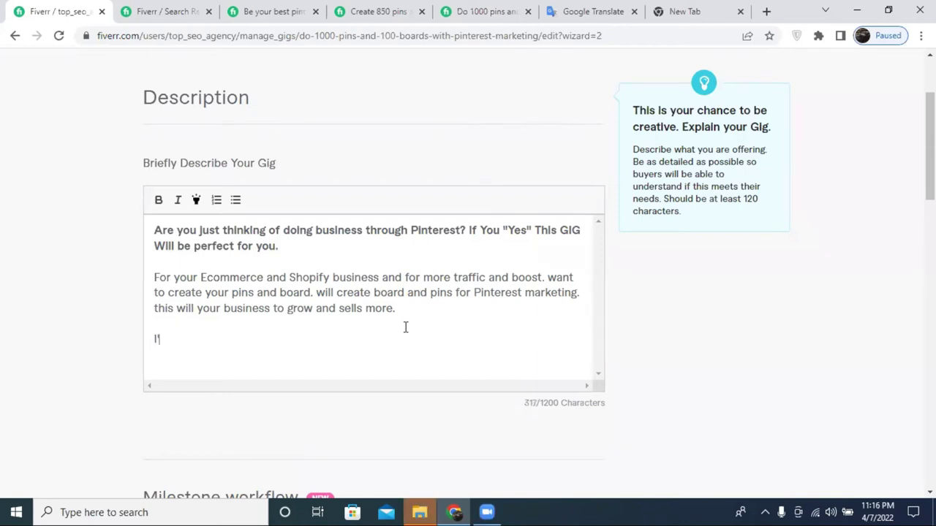
text(m A)
key(BackSpace)
key(BackSpace)
text(a Digital )
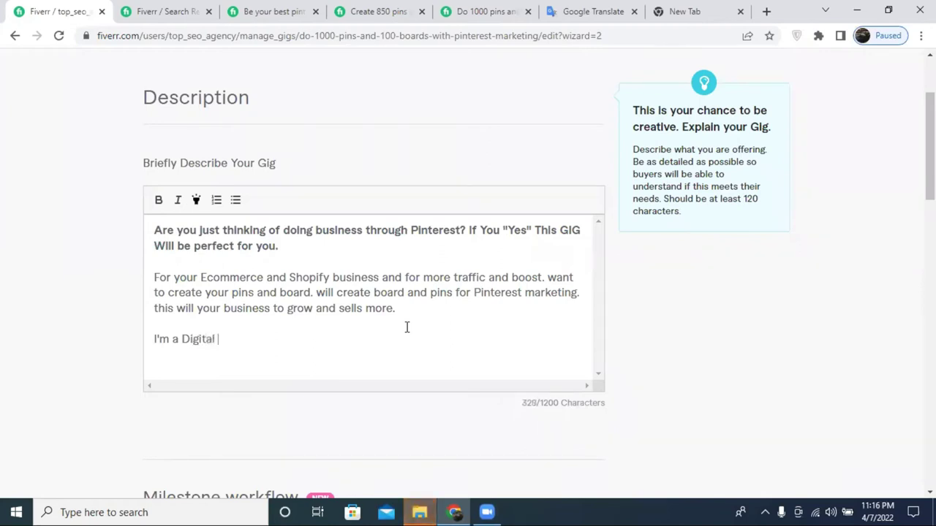
text(Marke)
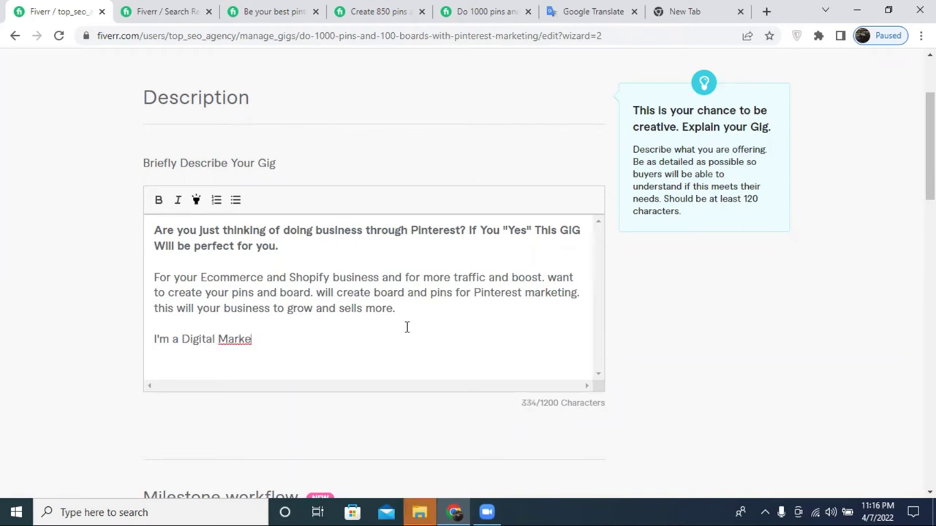
text(ter, in)
text(particular, )
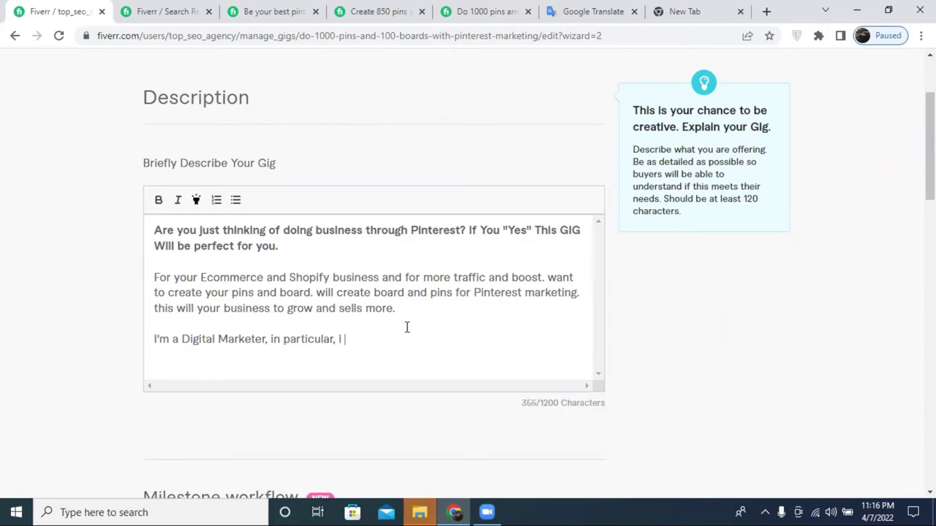
Continue the sentence with "I prefect", fixing the misspelled last word with the spelling suggestion "prefect".
text(I have)
key(BackSpace)
key(BackSpace)
key(BackSpace)
key(BackSpace)
text(per)
text(fet)
click(355, 339)
key(BackSpace)
text(e)
right_click(358, 340)
click(354, 349)
right_click(355, 340)
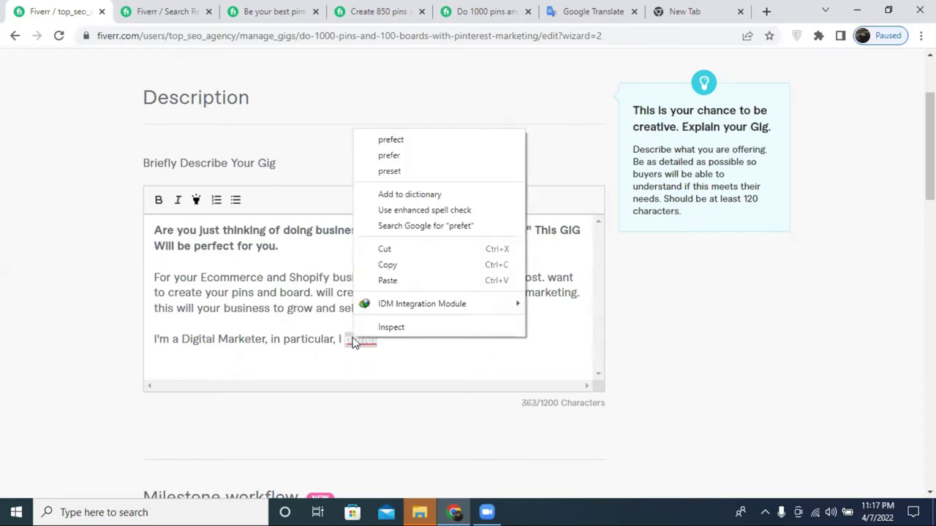
click(409, 141)
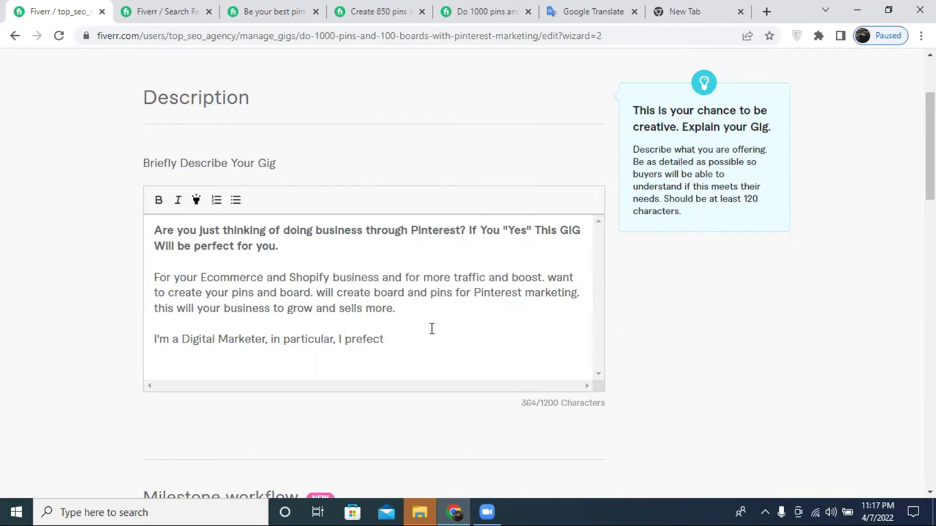
Continue with "Pinterest marketing because. I have", correcting the spelling of Pinterest.
text(pntarest)
right_click(419, 341)
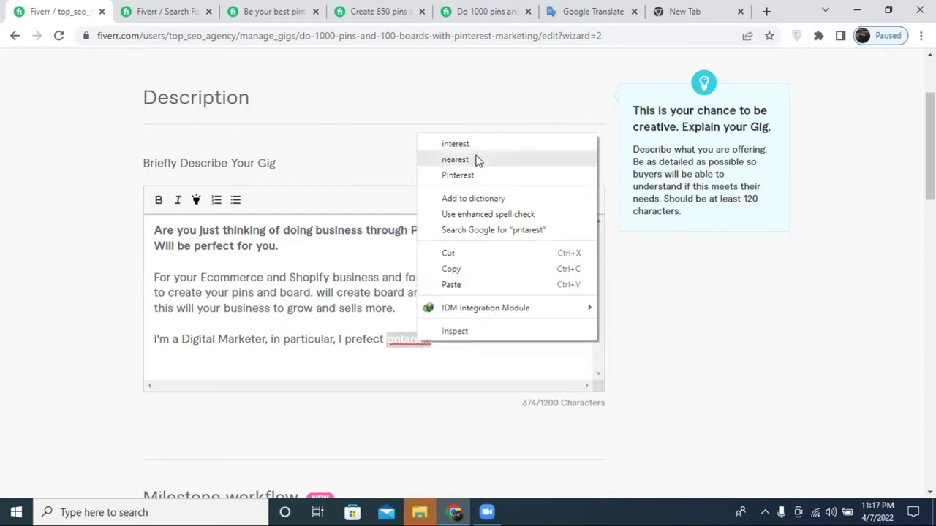
click(461, 176)
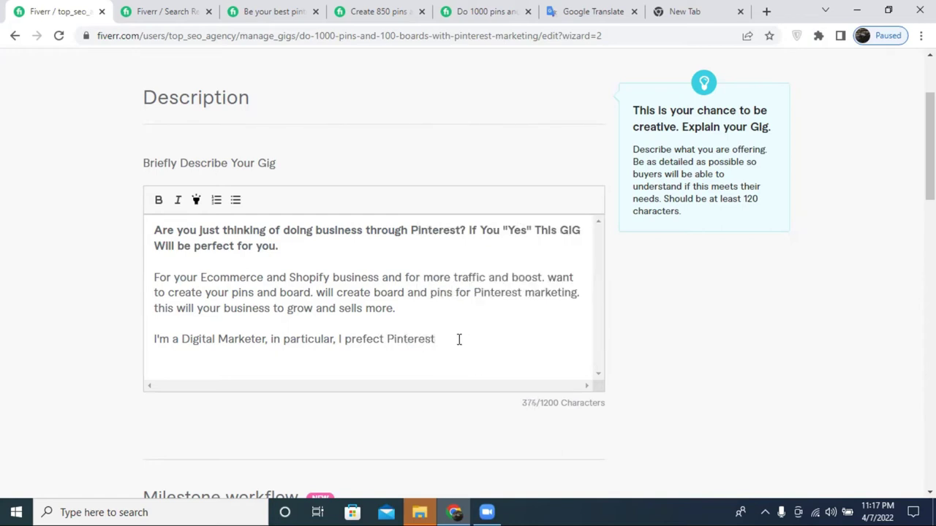
text(marketing)
text(be)
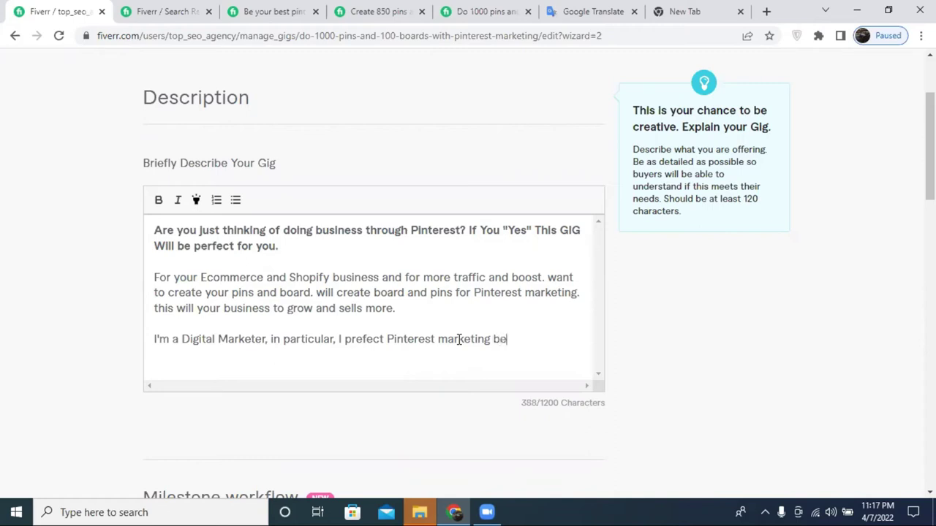
text(cause. I have)
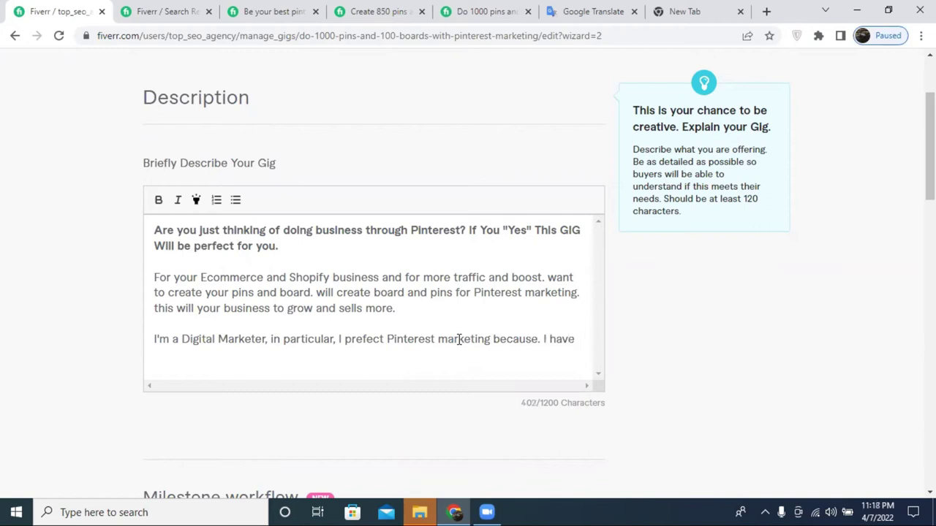
Add "3 + Years of Experiences" after "I have", correcting the misspelled last word.
text(3 + Years of Ex)
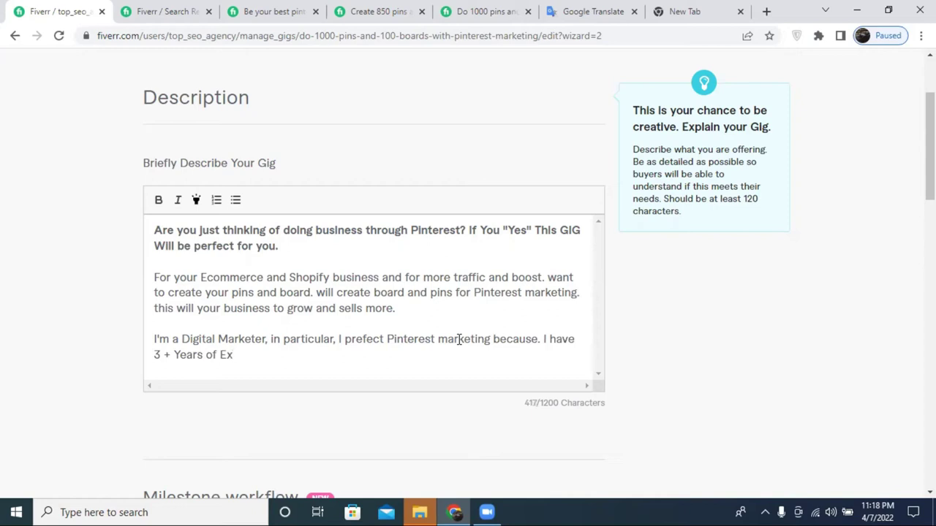
text(perines)
right_click(229, 357)
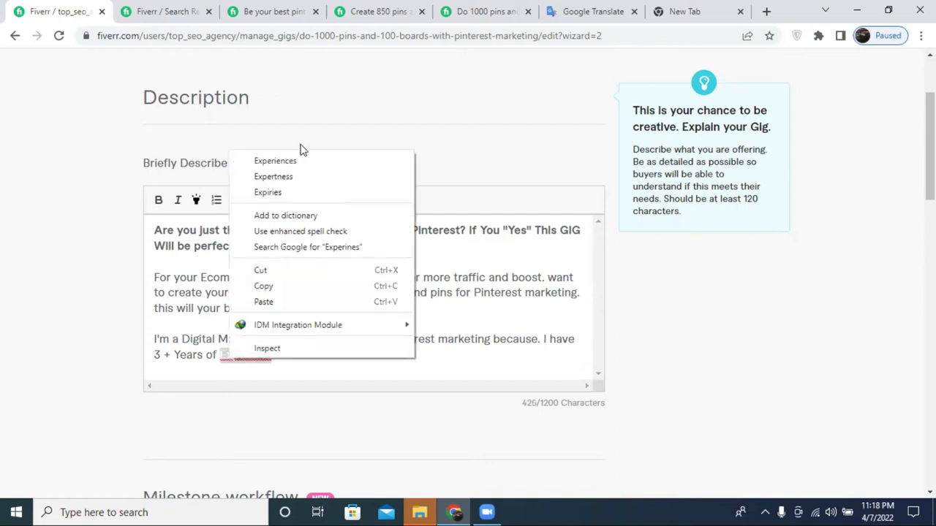
click(293, 159)
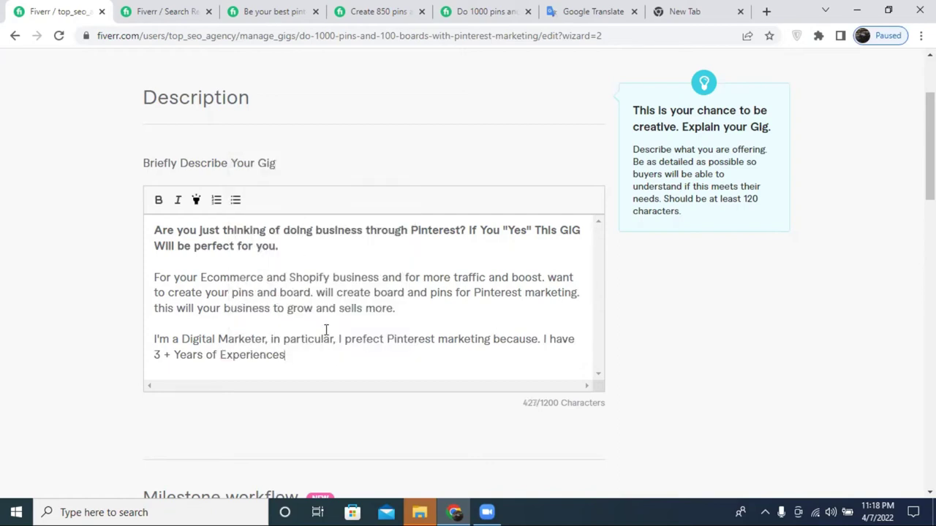
Extend the sentence with "here and know a lot of secret tips", fixing the word "secret" and removing extra spaces before "tips".
text(here and know )
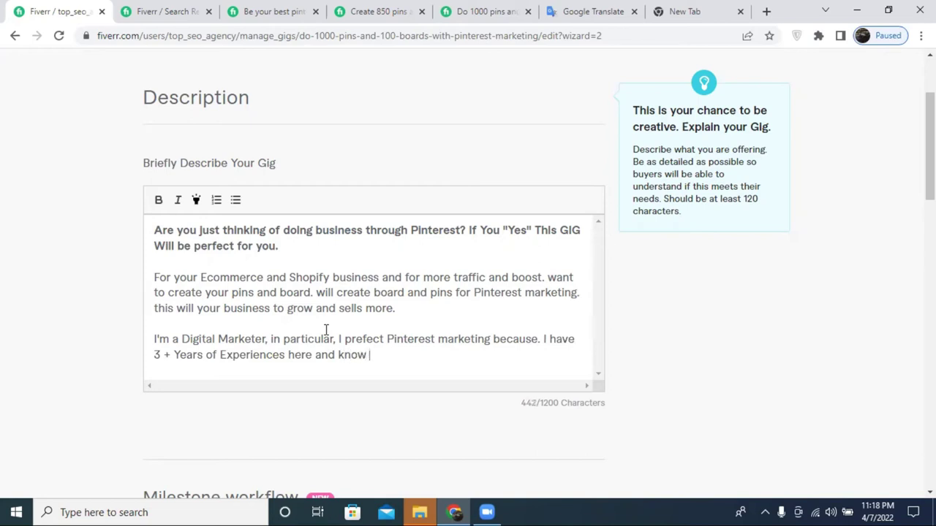
text(a lot of scre)
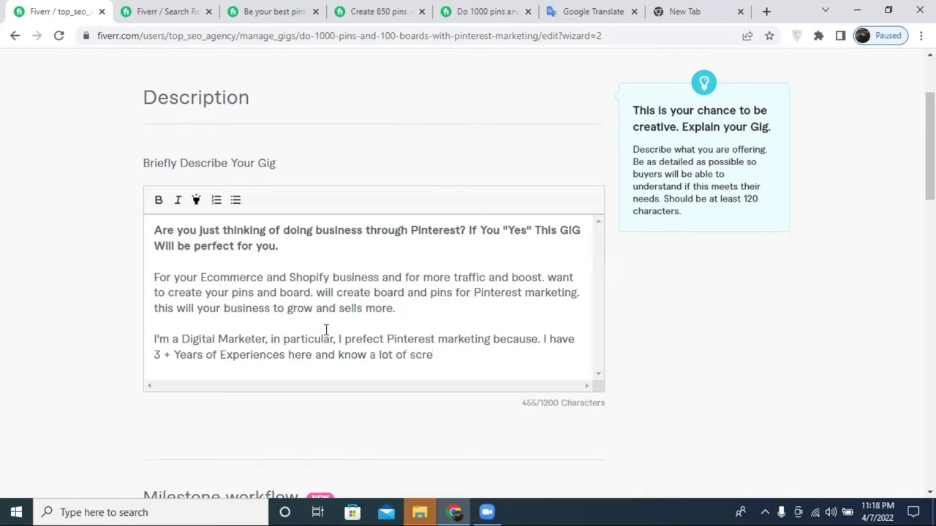
text(t)
click(415, 354)
text(et tips)
click(456, 352)
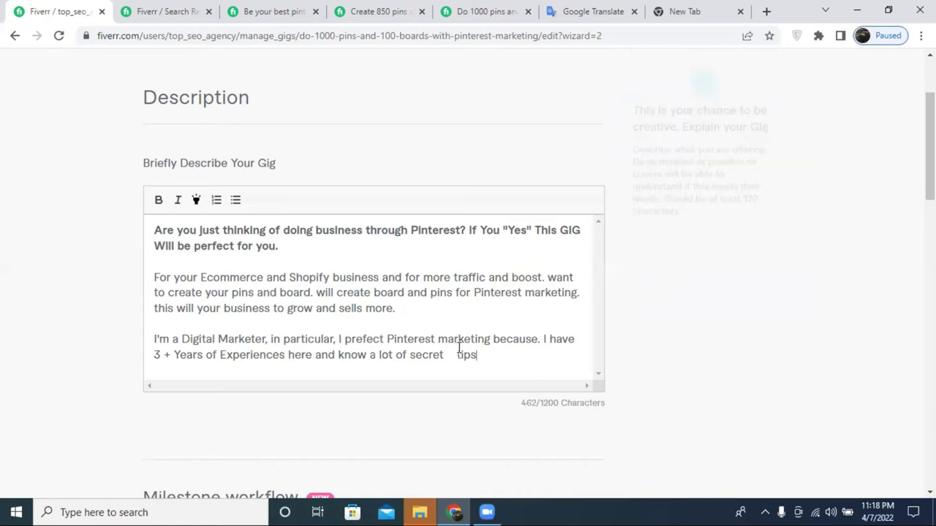
key(BackSpace)
key(BackSpace)
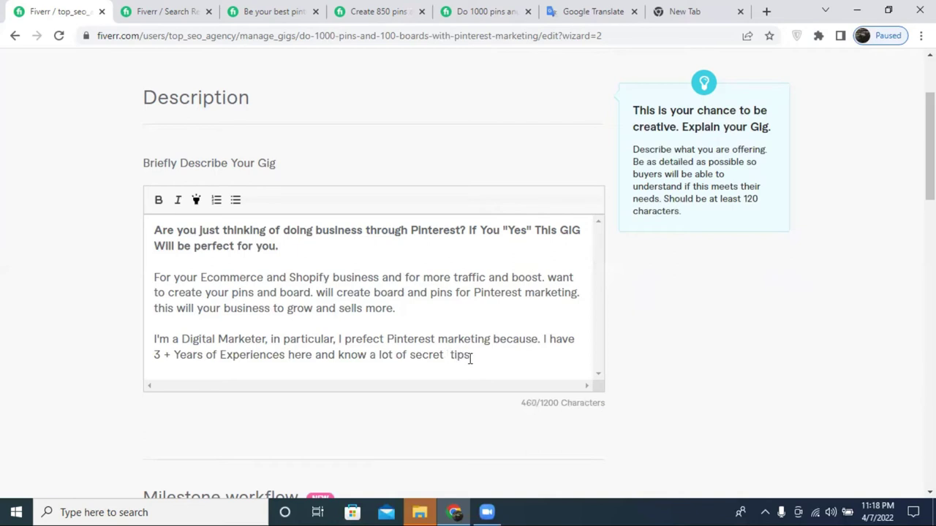
Finish the paragraph with "through you can grow business.", correcting the spelling of business.
text(through you)
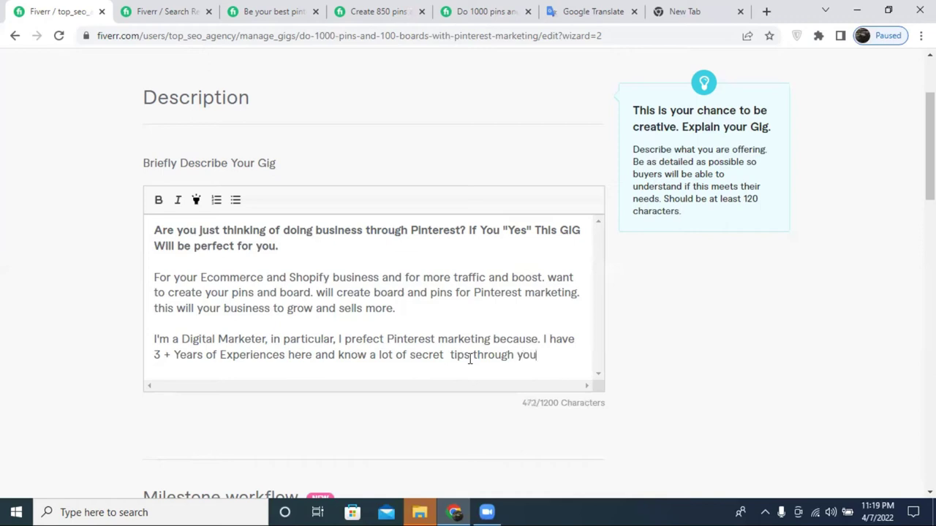
text( can grow )
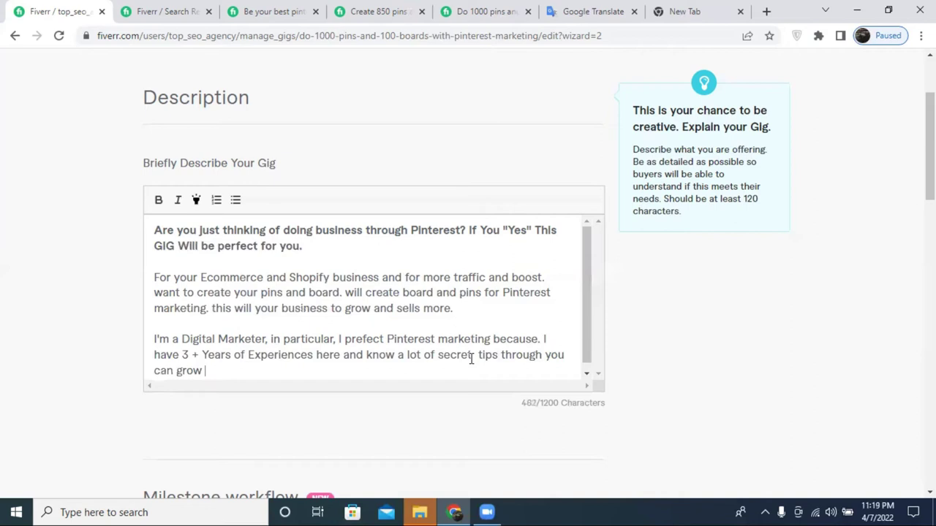
text(buiness.)
click(471, 358)
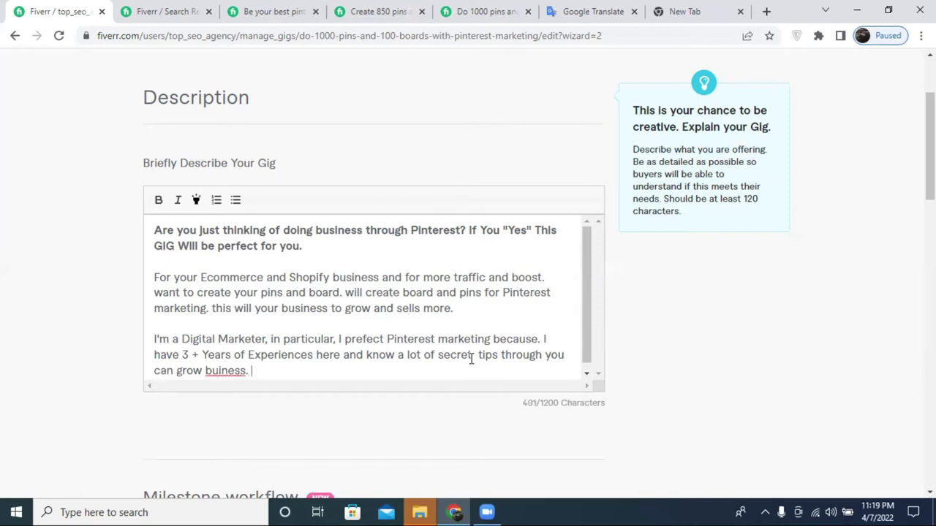
right_click(244, 371)
click(299, 207)
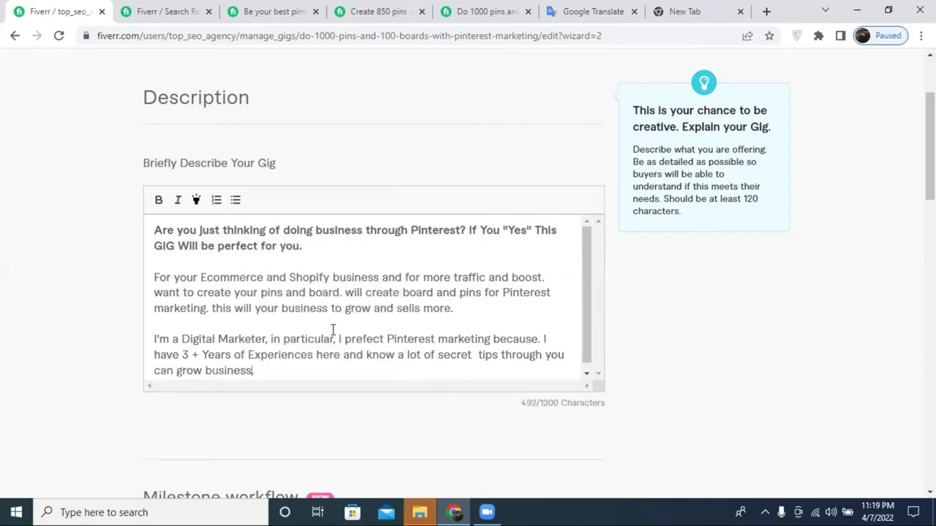
Make the last paragraph, beginning "I'm a Digital Marketer", bold.
triple_click(250, 348)
click(159, 200)
click(258, 364)
Copy the whole gig description and paste it into Google Translate for translation into Bengali.
drag(257, 364, 146, 225)
key(ctrl+c)
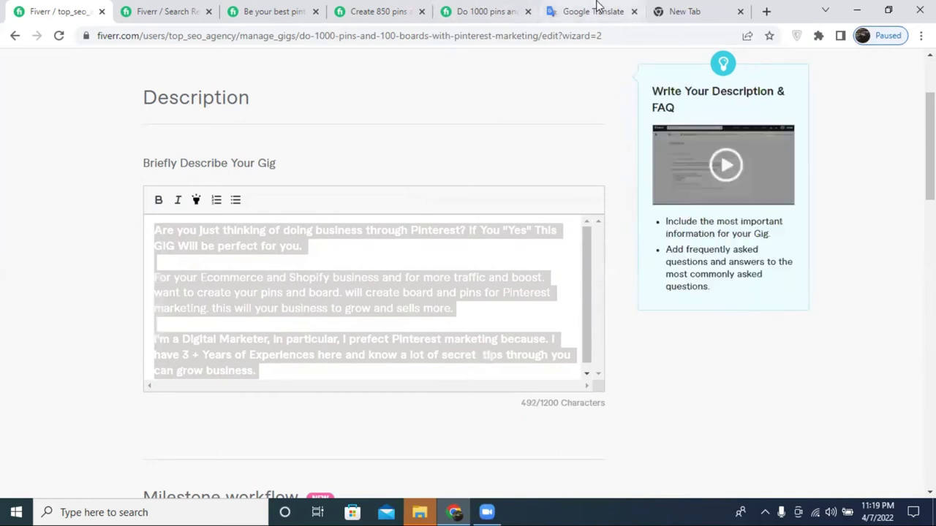
click(596, 10)
click(436, 196)
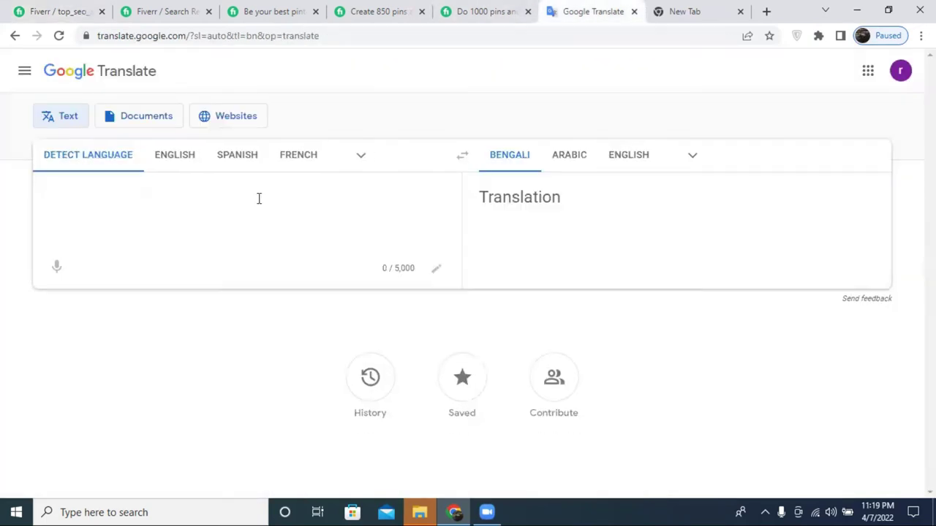
key(ctrl+v)
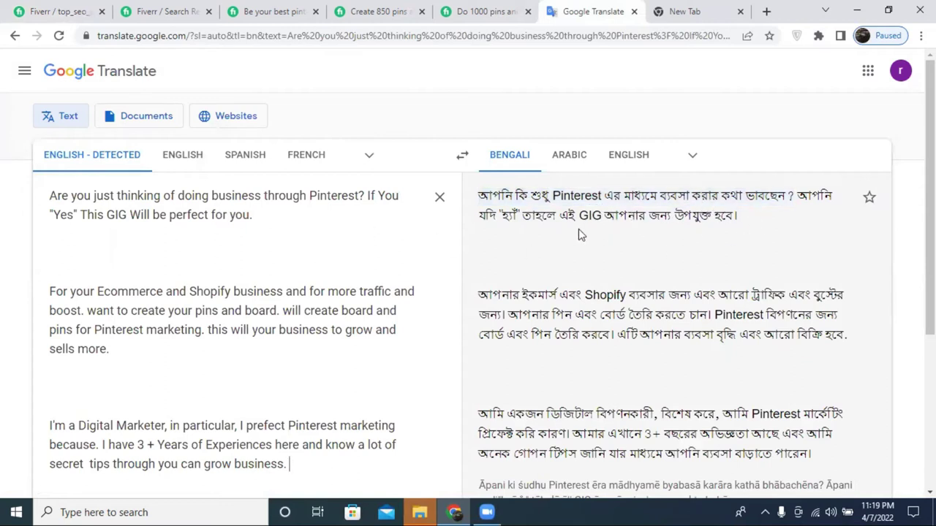
Check the Bengali translation and insert "i" before "will create board and pins" in the source text.
scroll(621, 224, down, 2)
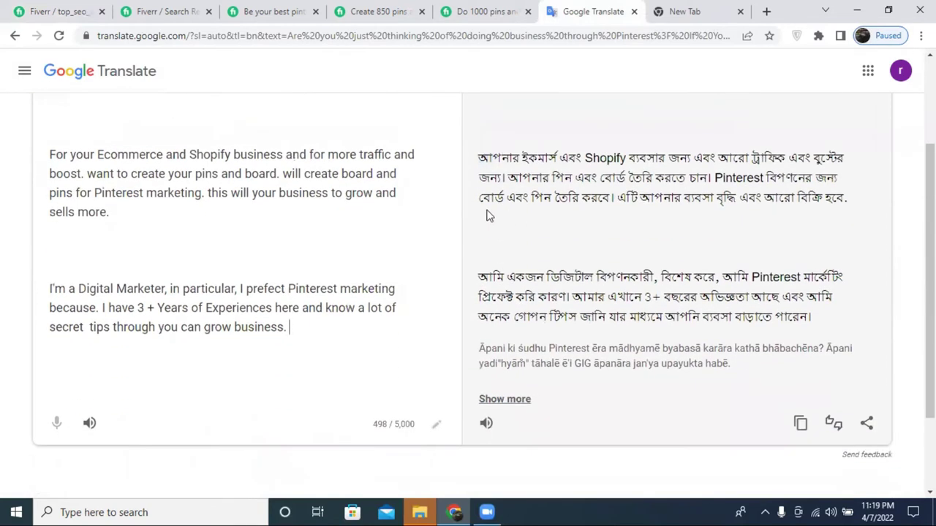
scroll(489, 216, up, 1)
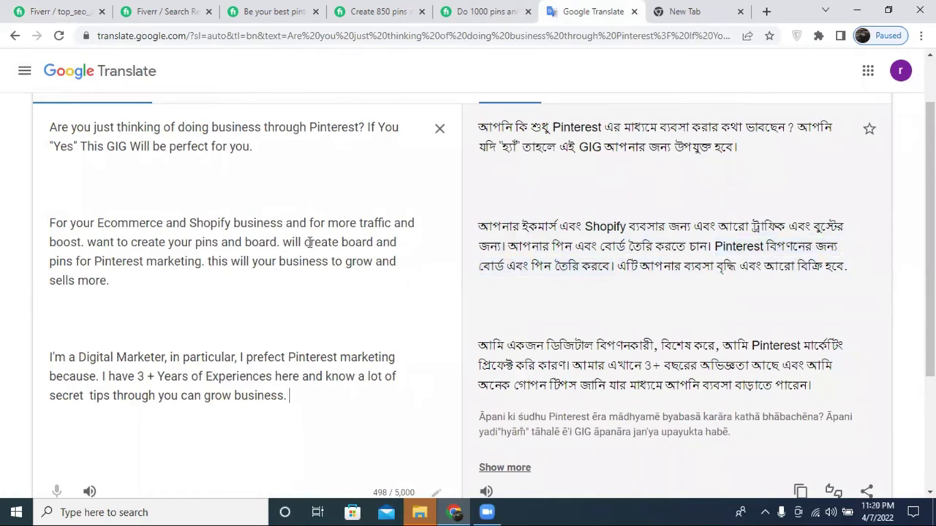
click(281, 242)
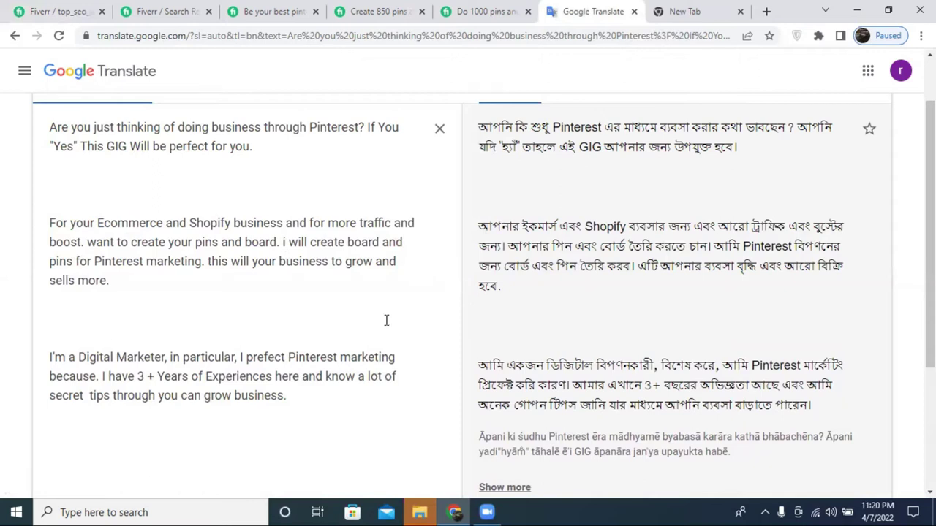
Change "I prefect" to "In prefect" in the last paragraph of the source text.
scroll(566, 329, down, 1)
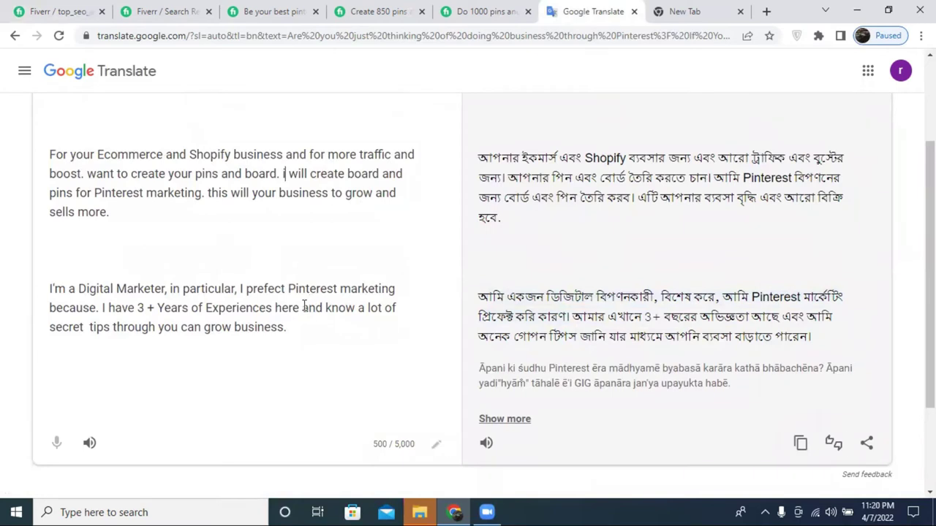
click(246, 294)
text(n)
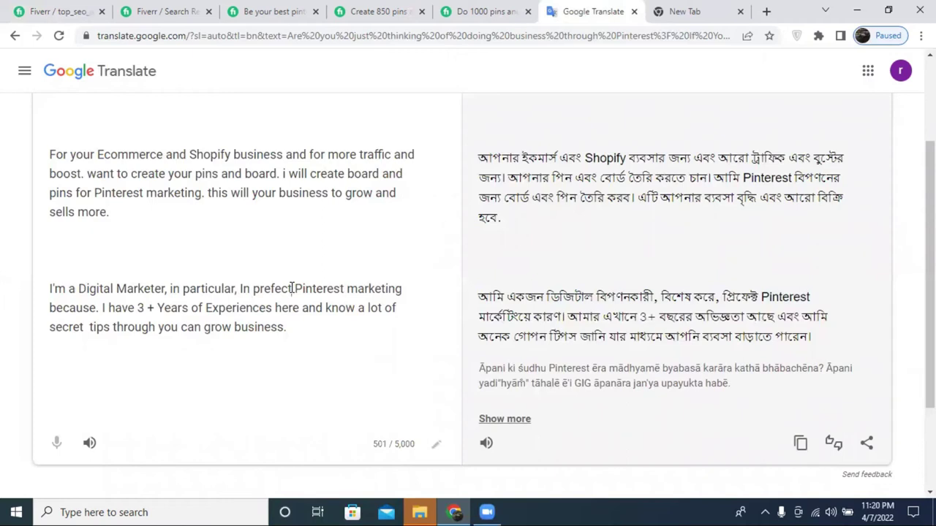
Add a comma after "In prefect" in the last paragraph and copy the whole corrected source text.
click(293, 289)
text(,)
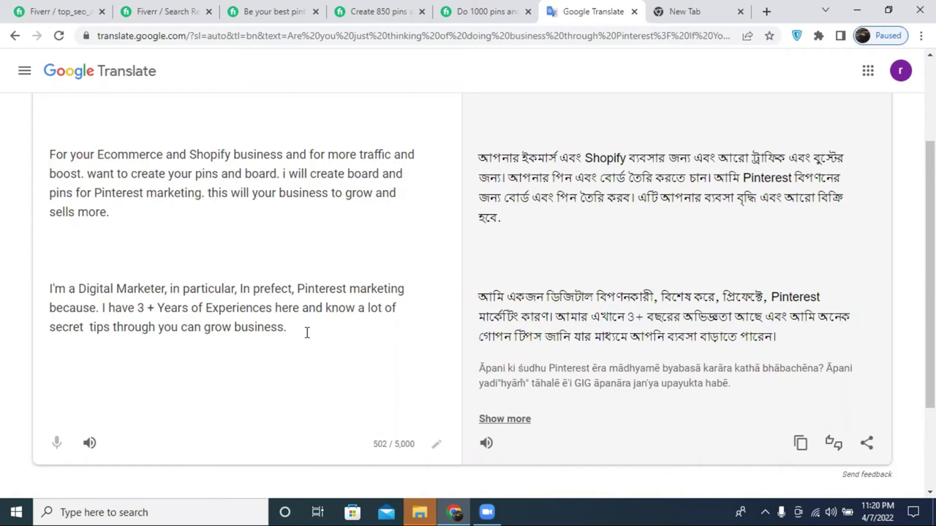
drag(304, 322, 44, 197)
key(ctrl+c)
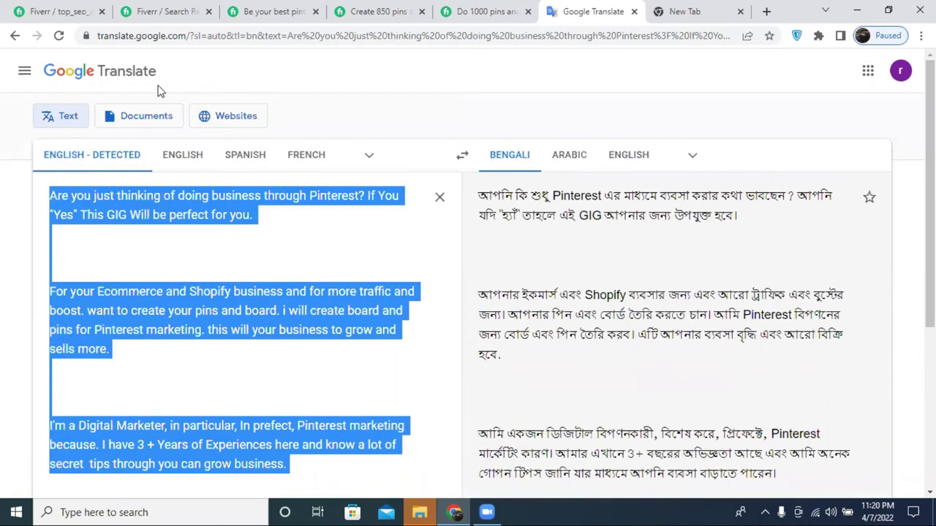
Switch to the Fiverr gig editor and paste the corrected text into the gig description.
click(58, 10)
key(ctrl+v)
scroll(211, 318, up, 2)
scroll(182, 347, down, 2)
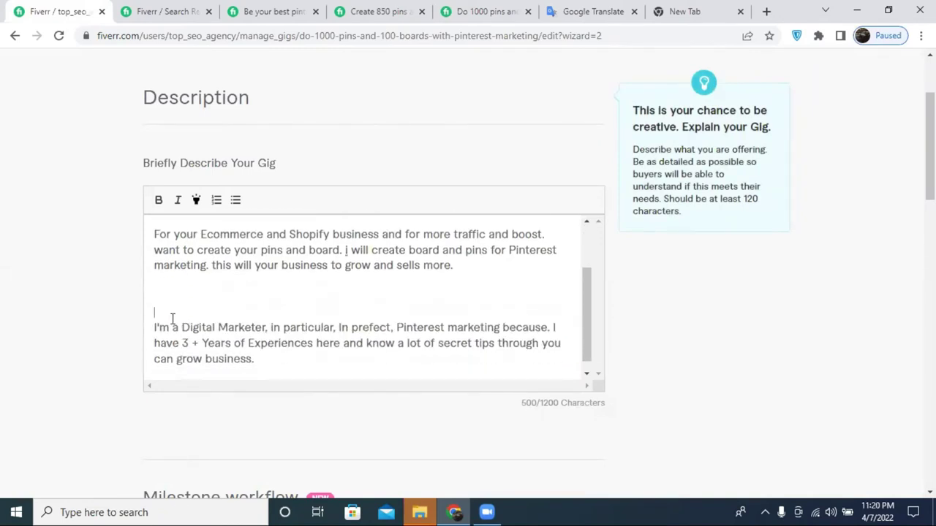
Remove the extra blank lines between the paragraphs of the gig description, leaving one blank line between each.
click(172, 318)
key(BackSpace)
key(BackSpace)
scroll(182, 291, up, 2)
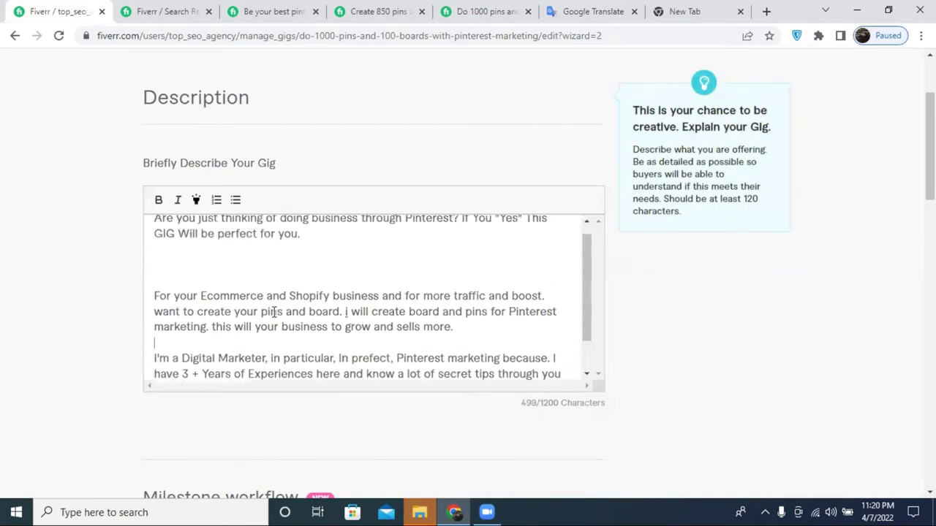
click(182, 291)
key(BackSpace)
key(BackSpace)
scroll(224, 282, up, 2)
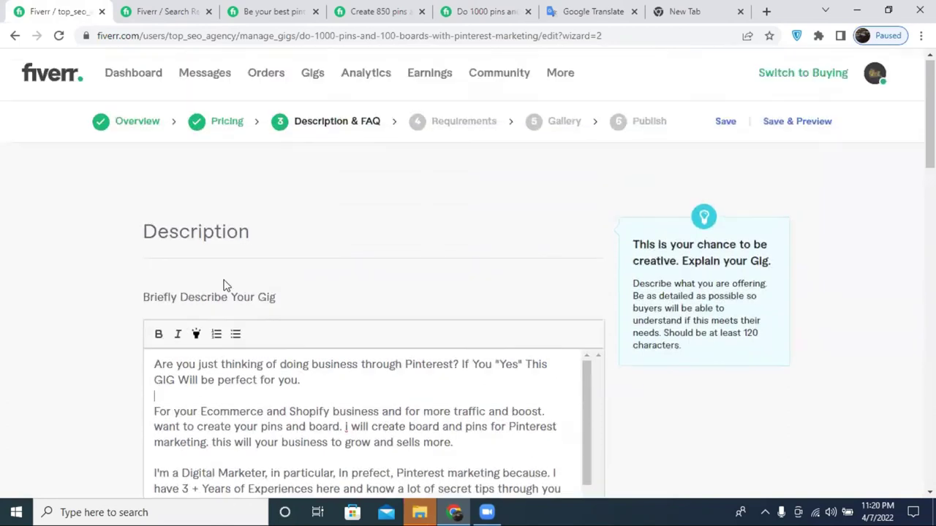
Make the opening question paragraph and the last paragraph, beginning "I'm a Digital Marketer", bold.
triple_click(219, 384)
click(158, 336)
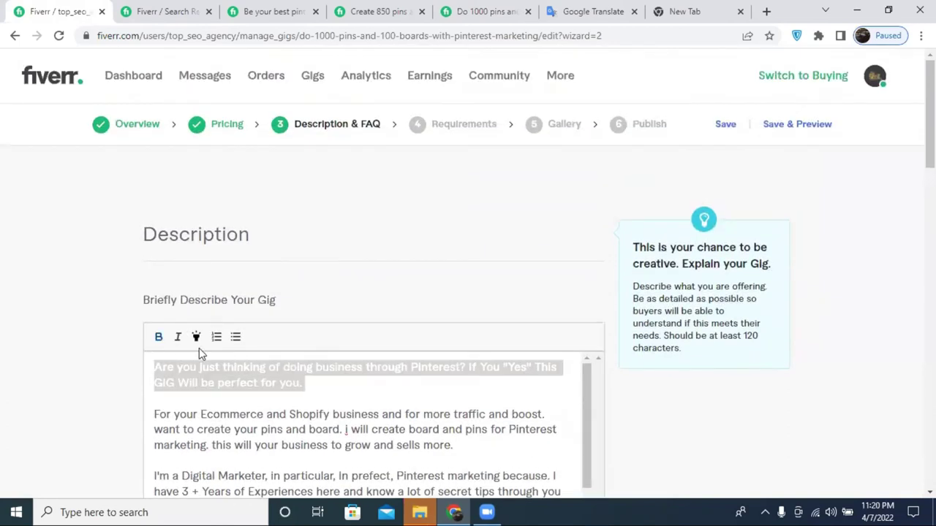
scroll(204, 348, down, 2)
scroll(199, 348, down, 1)
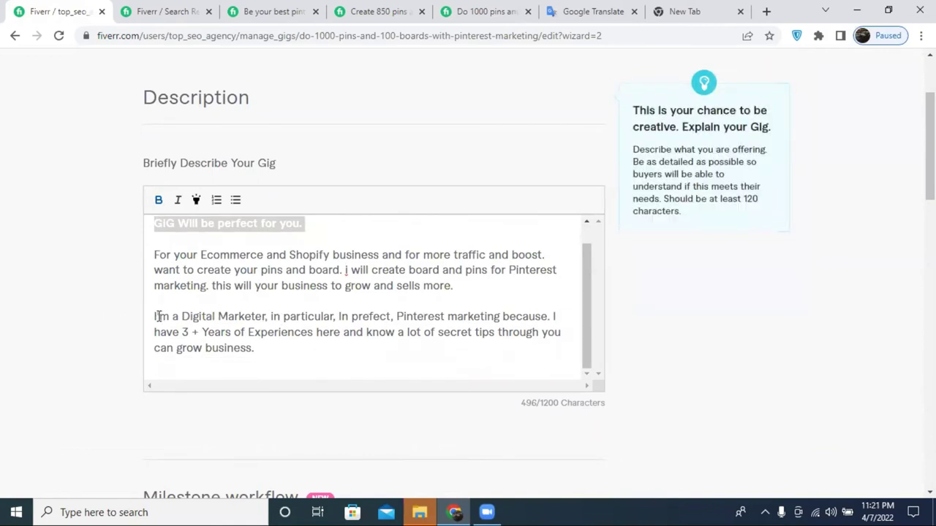
triple_click(205, 328)
click(158, 200)
click(234, 311)
scroll(238, 310, up, 1)
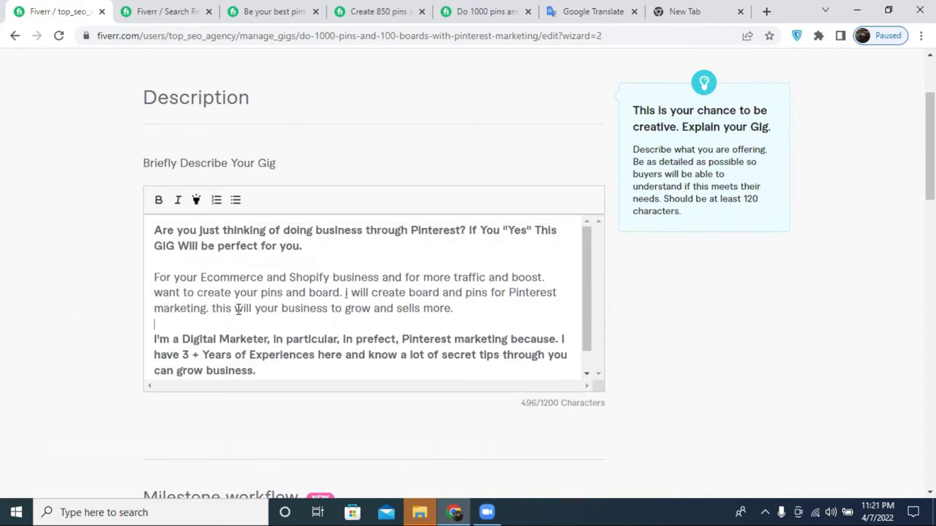
Make the middle paragraph's text from "i will create board and pins" to "sells more." bold.
drag(510, 293, 532, 306)
drag(345, 293, 456, 308)
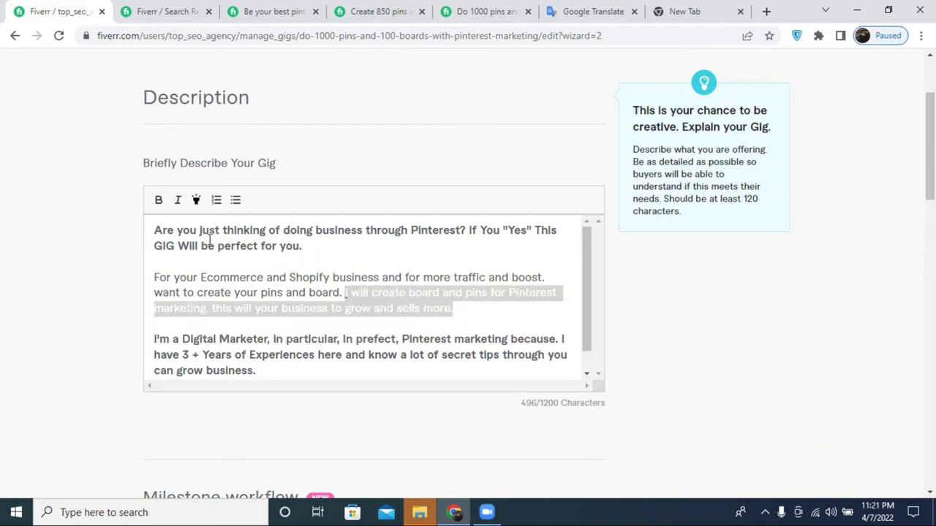
click(159, 200)
click(404, 295)
scroll(403, 295, up, 2)
scroll(329, 256, down, 2)
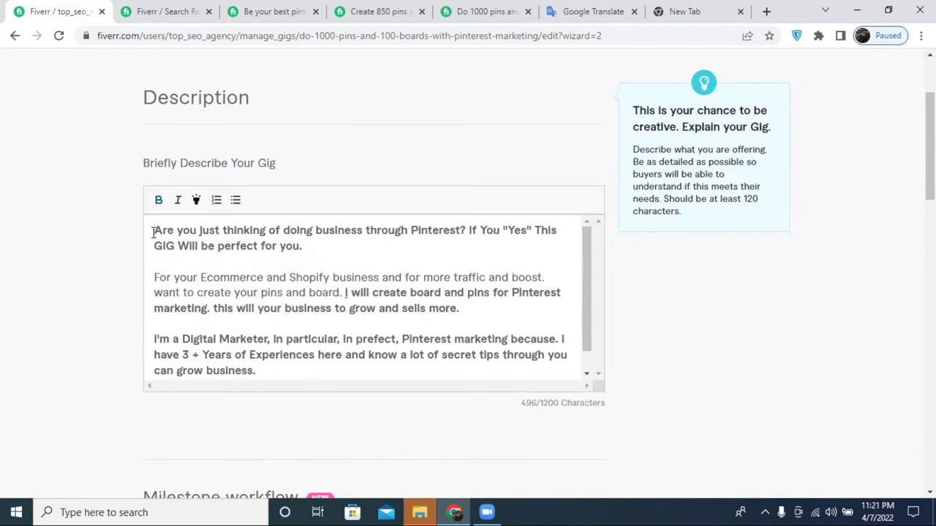
Insert a new first line above the opening paragraph of the description reading "Grow your Traffic".
click(152, 233)
key(Return)
key(Return)
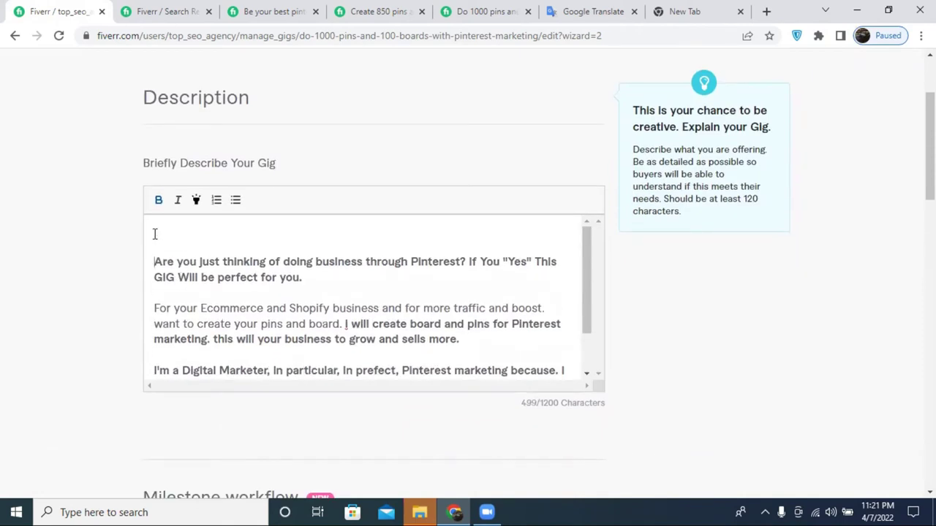
click(166, 226)
text(Grow your Traffic)
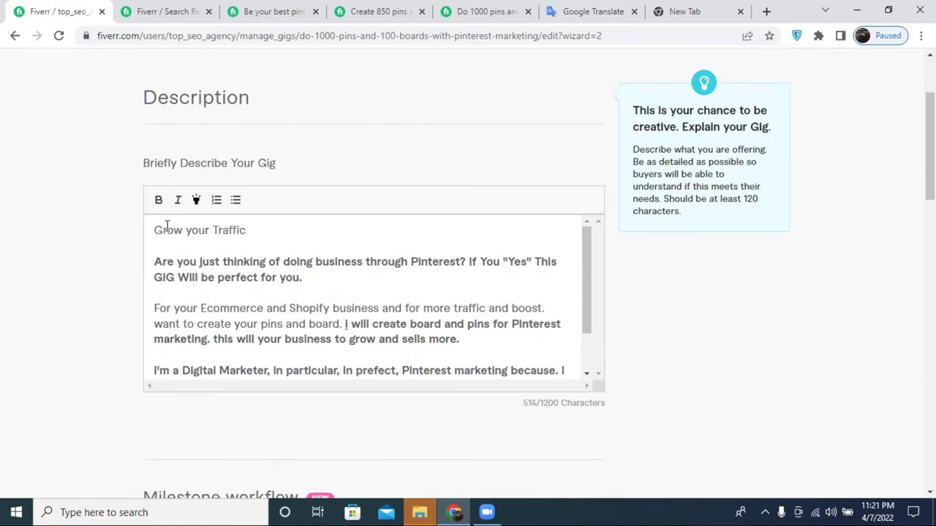
Extend the heading line with "/ Brand/ store by marketing".
text(/ Brand)
key(BackSpace)
text(>)
key(BackSpace)
text(/)
text(store)
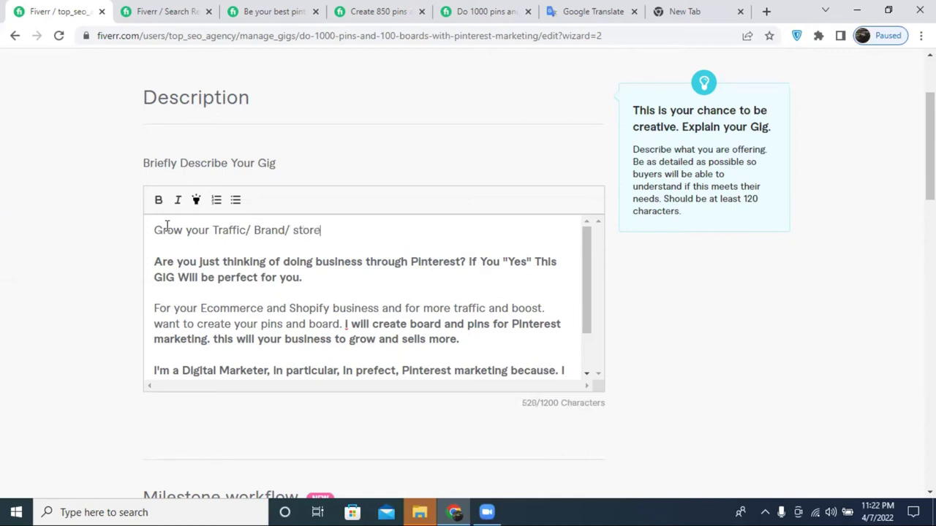
key(BackSpace)
key(BackSpace)
text(re by marketing)
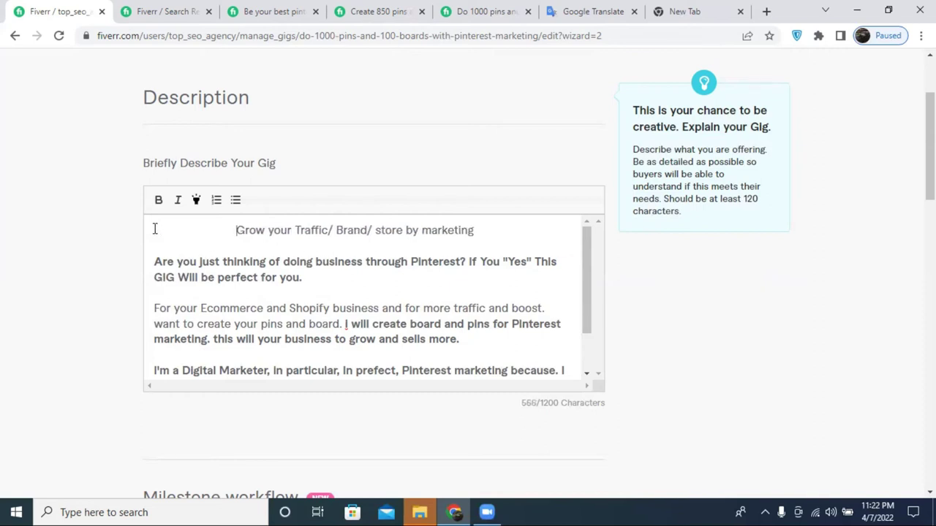
Indent the heading line with spaces and insert the correctly spelled word "Pinterest" before "marketing".
drag(261, 232, 328, 232)
click(256, 231)
drag(253, 231, 345, 226)
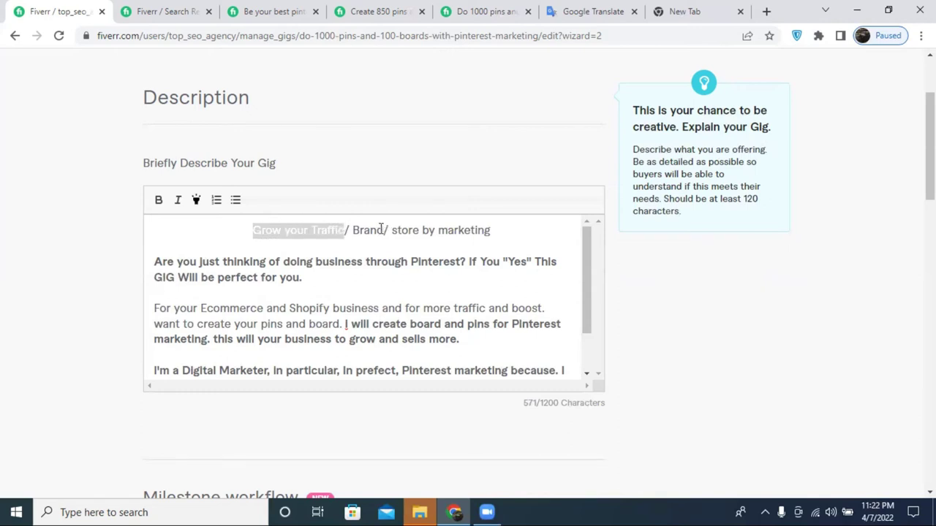
click(374, 230)
click(440, 231)
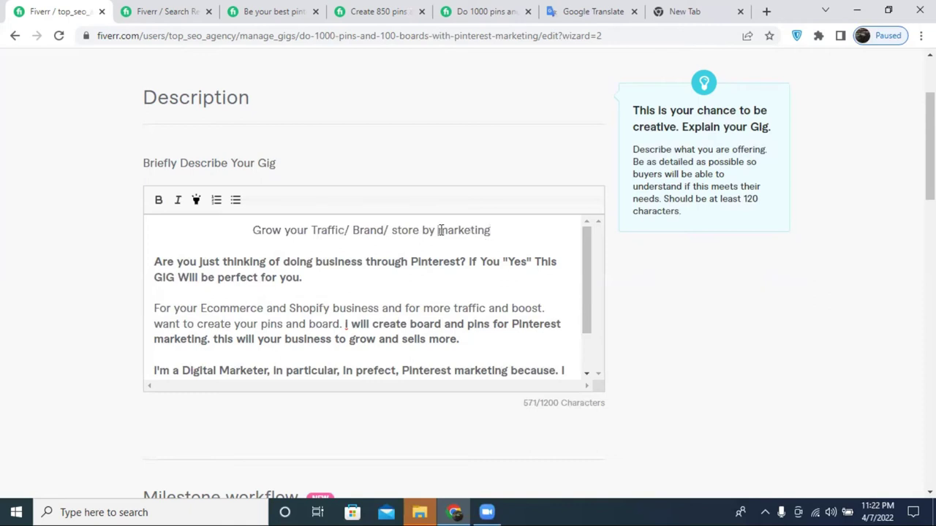
text(Pint)
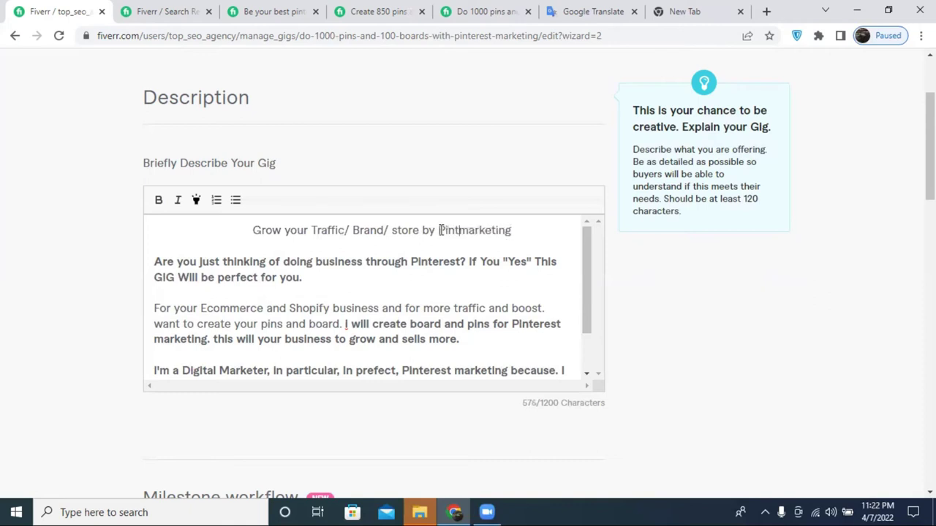
text(erest)
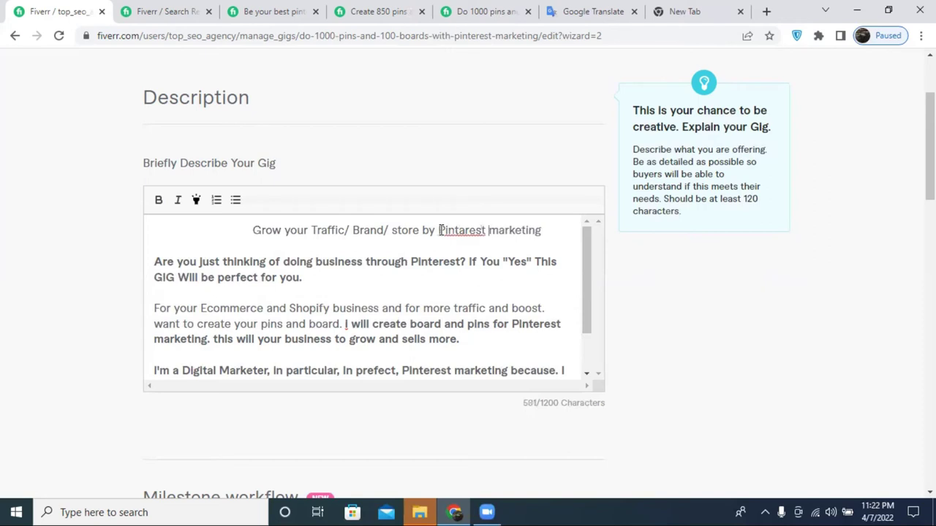
right_click(442, 231)
click(472, 236)
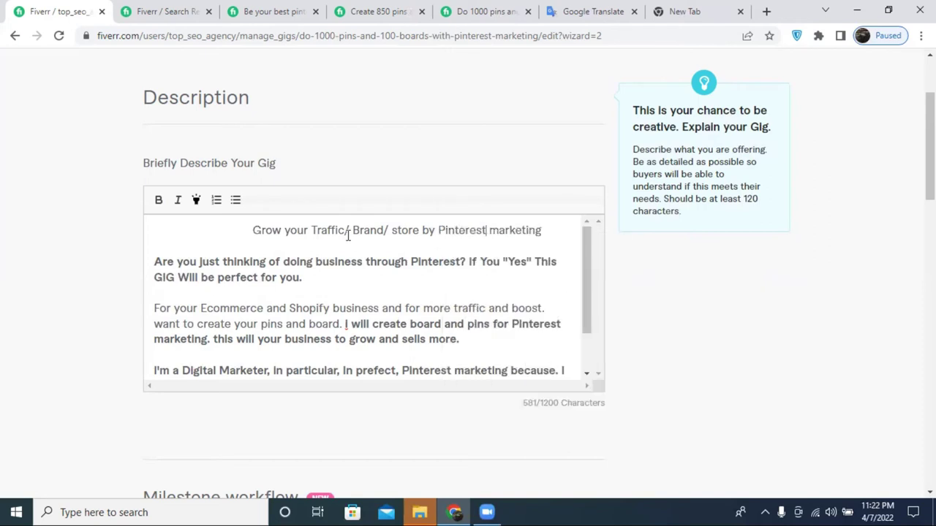
Delete nine of the spaces in front of the heading "Grow your Traffic/ Brand/ store by Pinterest marketing".
click(252, 230)
key(BackSpace)
key(BackSpace)
key(BackSpace)
key(BackSpace)
key(BackSpace)
key(BackSpace)
key(BackSpace)
key(BackSpace)
key(BackSpace)
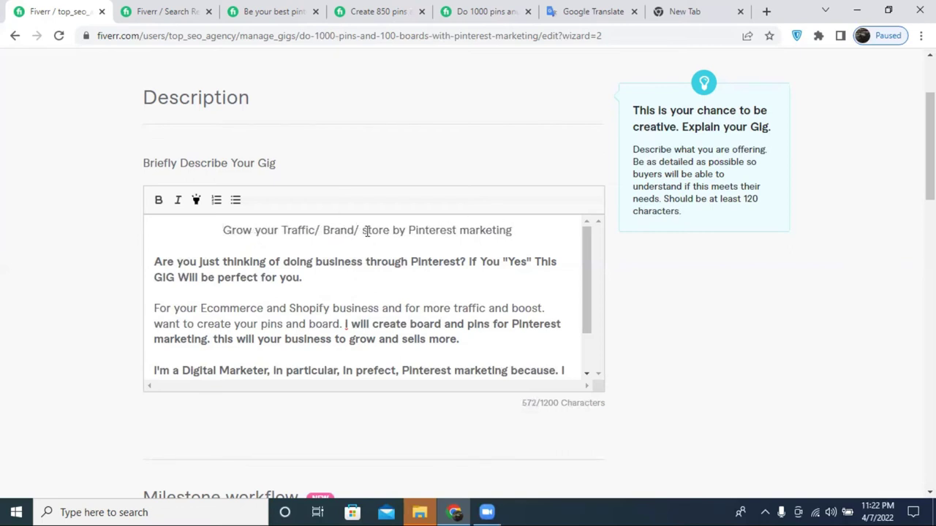
Make the whole heading line "Grow your Traffic/ Brand/ store by Pinterest marketing" bold and highlighted.
drag(359, 230, 223, 229)
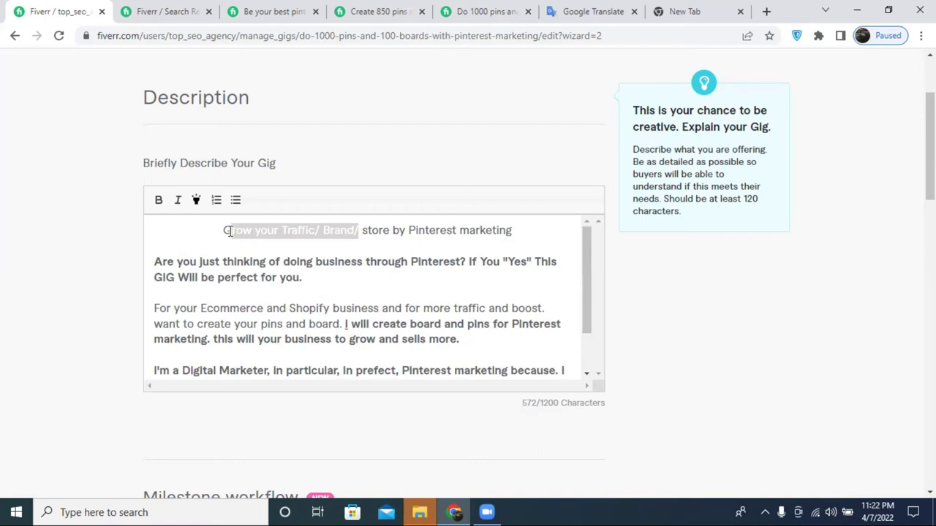
double_click(236, 230)
click(409, 230)
triple_click(401, 230)
click(498, 230)
drag(512, 229, 224, 228)
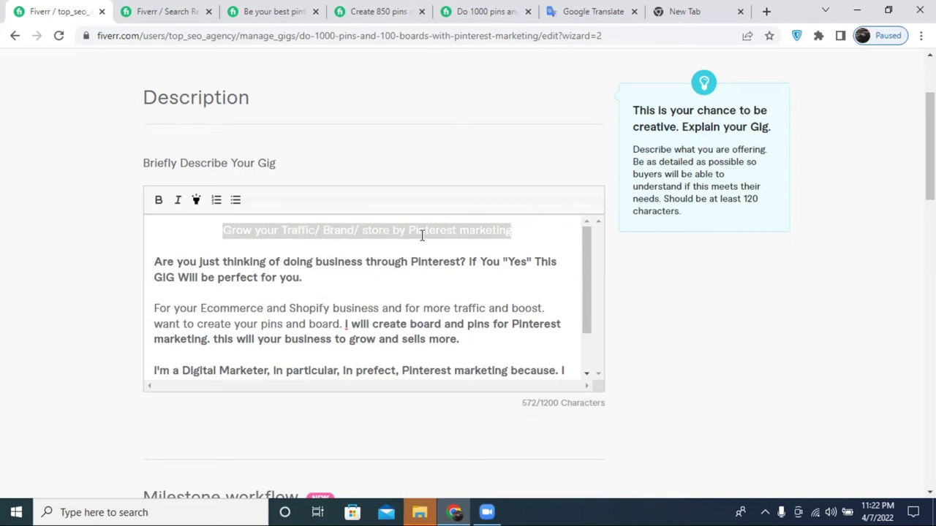
click(157, 204)
click(195, 201)
click(362, 233)
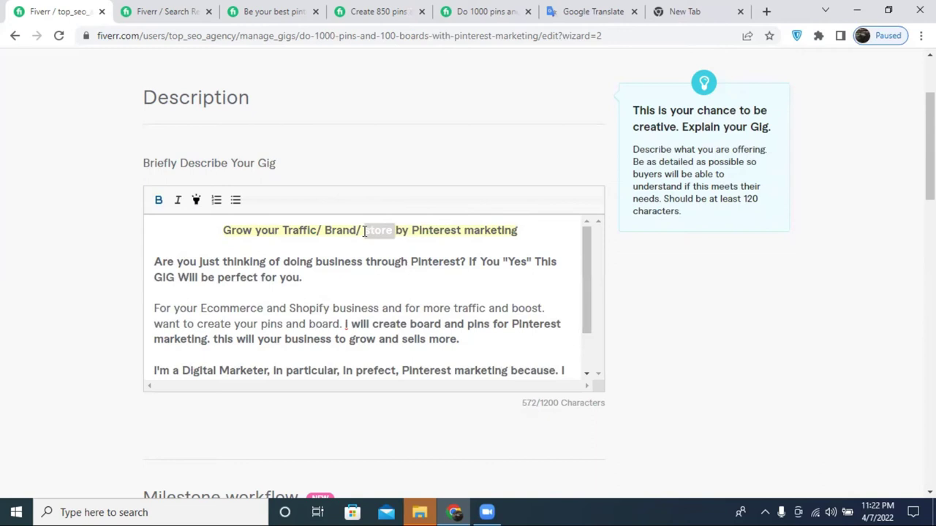
triple_click(364, 233)
click(510, 244)
double_click(490, 232)
click(453, 232)
drag(324, 232, 501, 235)
click(454, 232)
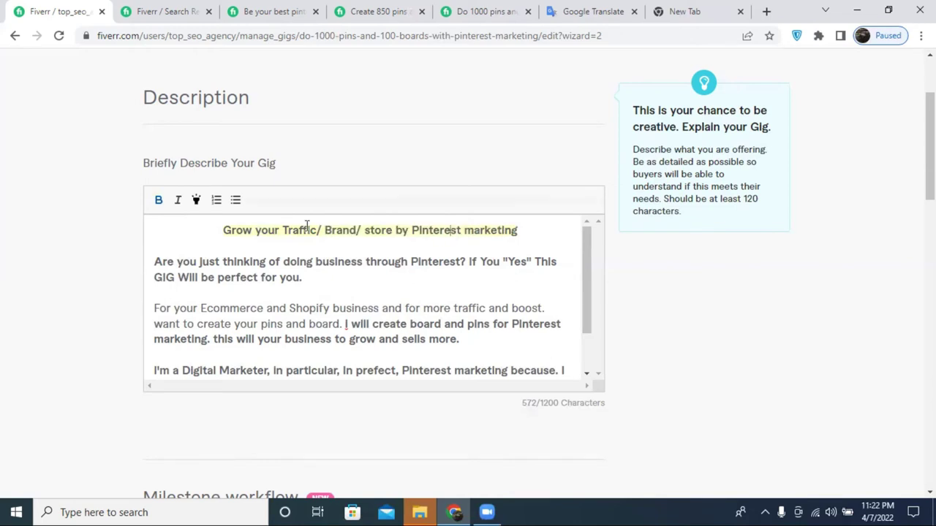
Add the line "My services Description:" below the last paragraph, separated by a blank line.
scroll(461, 239, down, 1)
scroll(282, 278, up, 1)
scroll(285, 293, down, 1)
scroll(286, 305, down, 2)
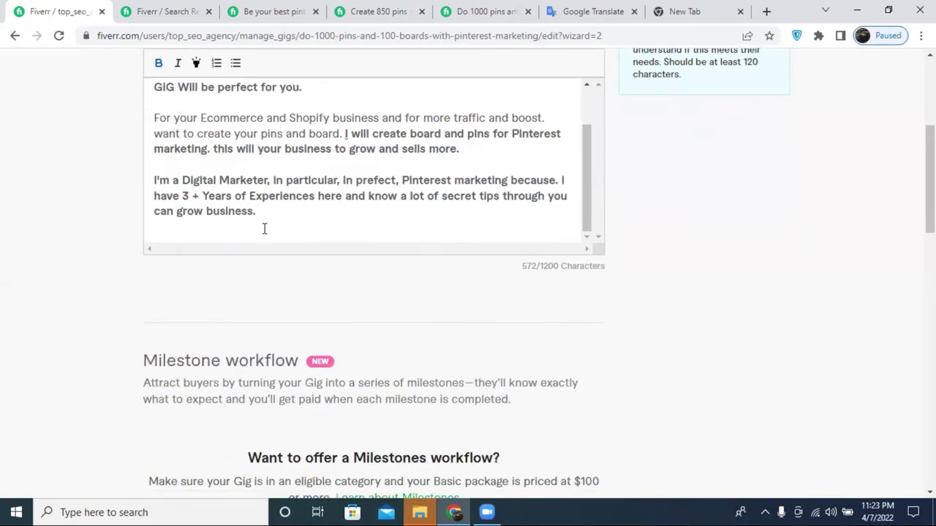
click(264, 229)
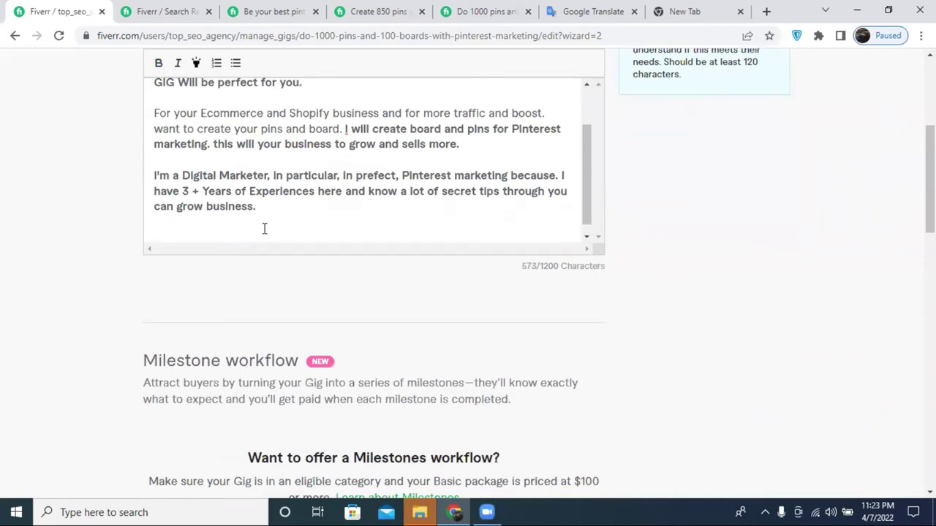
text(My s)
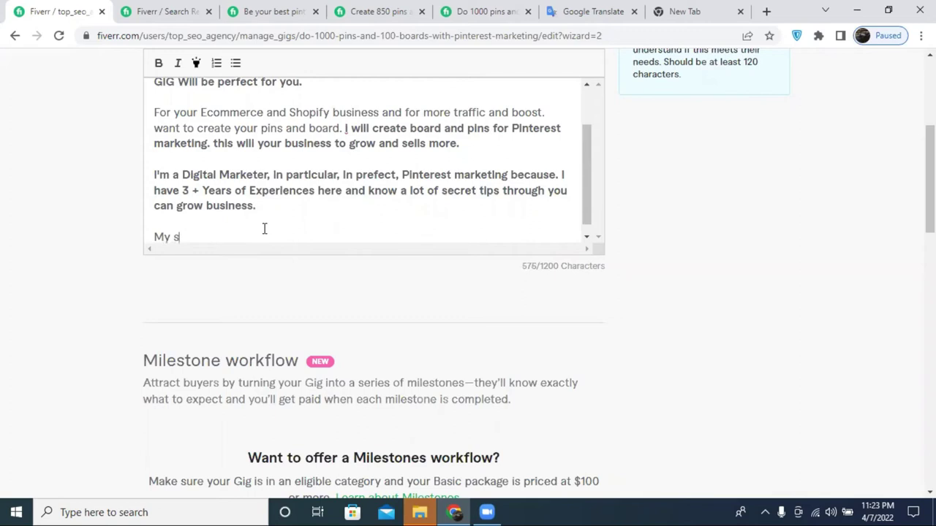
text(ervices Descript)
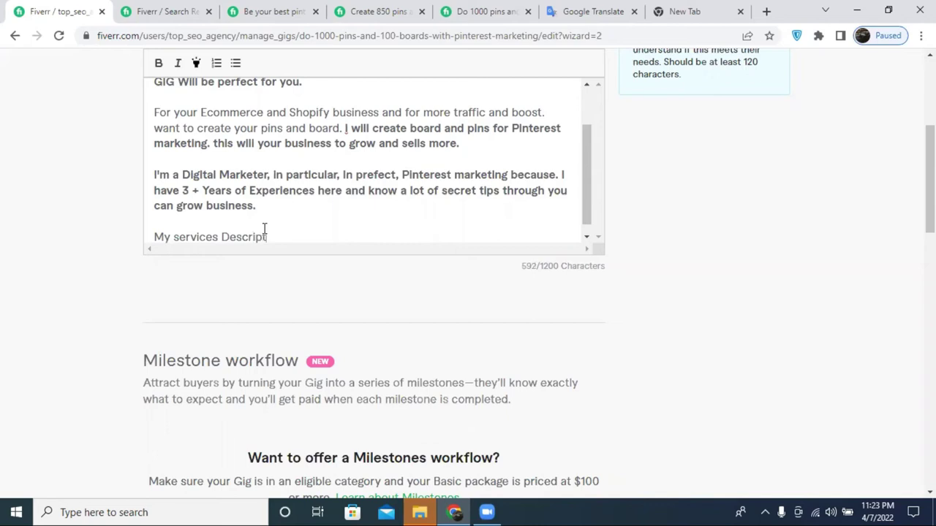
text(ion:)
scroll(293, 205, down, 1)
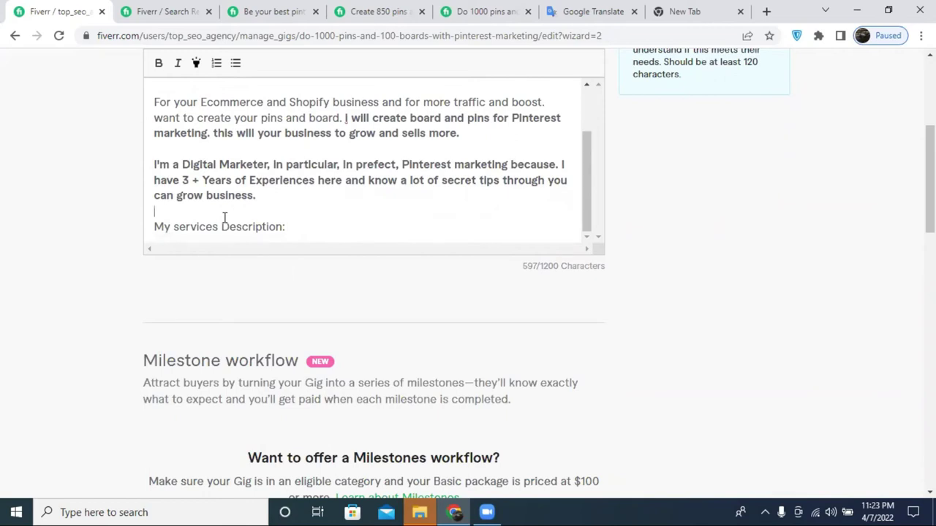
Make the line "My services Description:" bold and highlighted.
triple_click(224, 226)
click(196, 63)
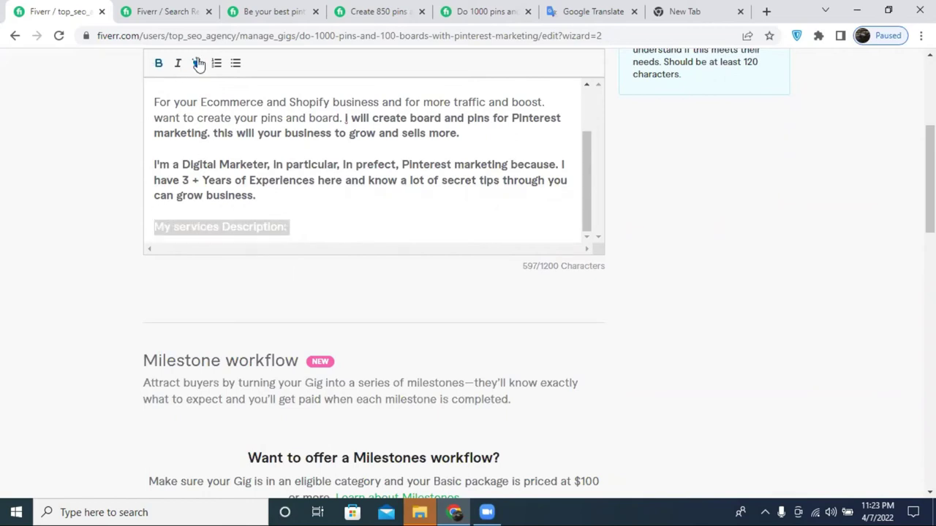
click(297, 226)
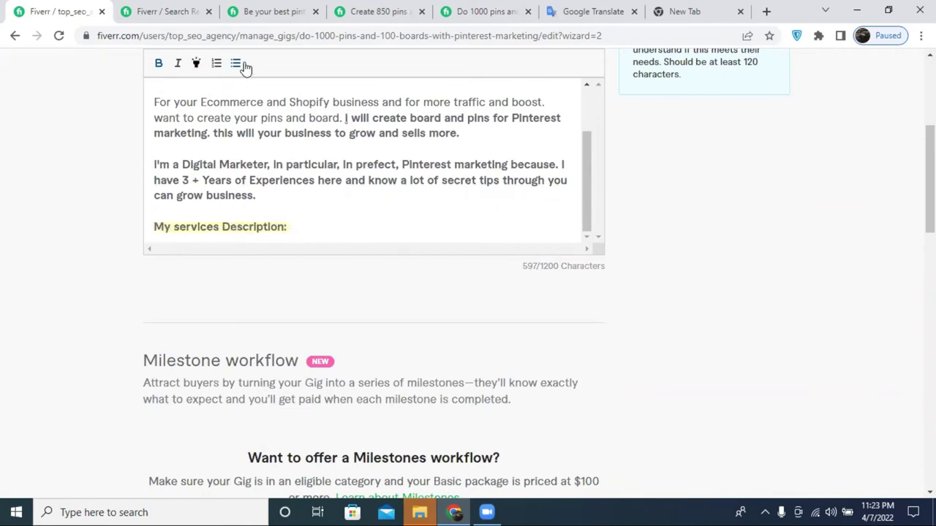
Start a numbered list on a new line beneath "My services Description:", keeping that heading unnumbered.
click(216, 64)
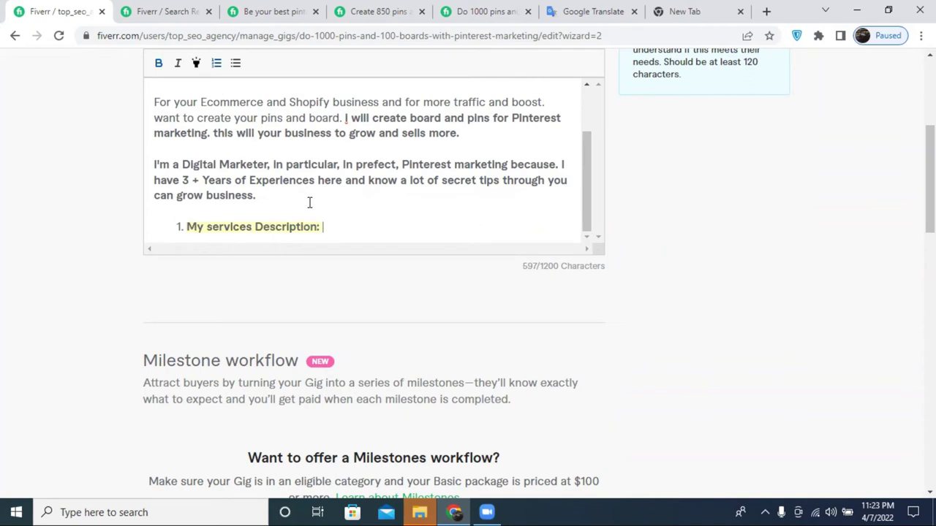
click(216, 64)
key(Return)
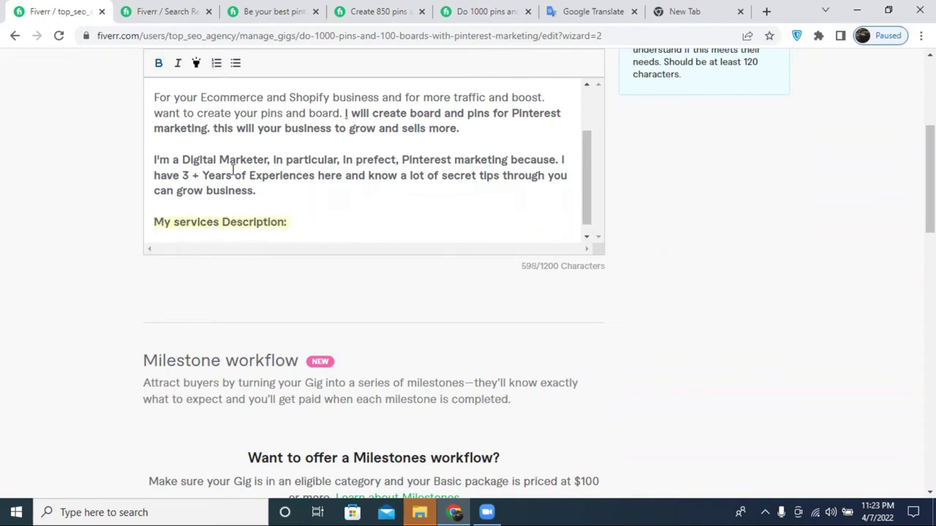
click(217, 64)
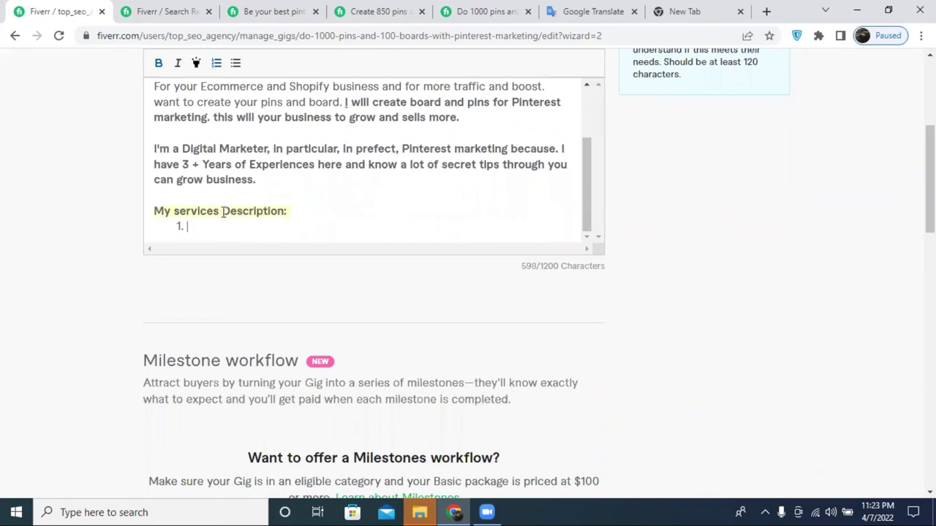
Consult the numbered service list in the competing "Be your best pinterest" gig and begin the description's first list item with "Create".
click(167, 11)
click(271, 11)
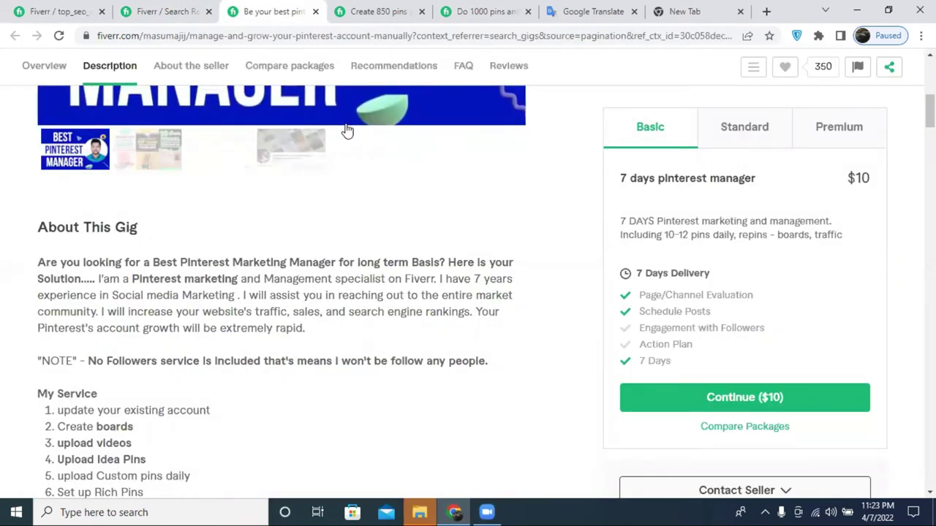
scroll(343, 168, down, 3)
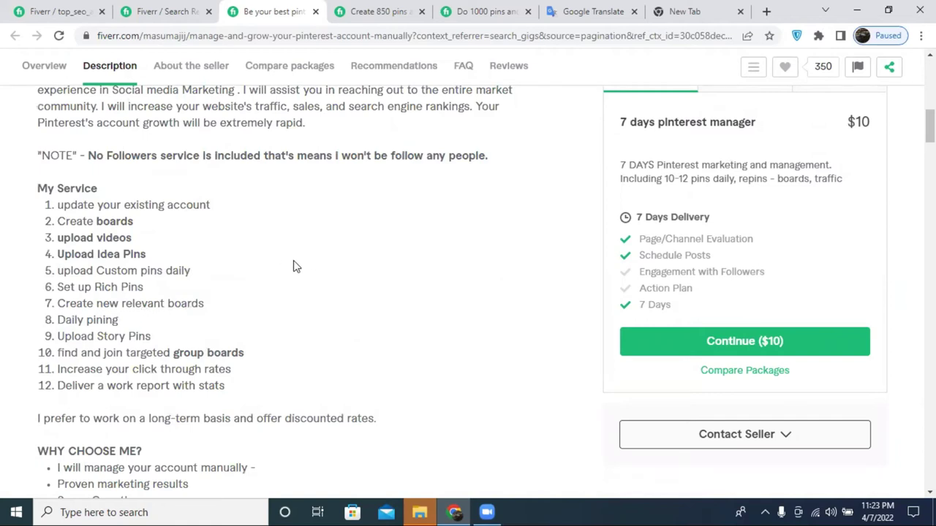
click(73, 11)
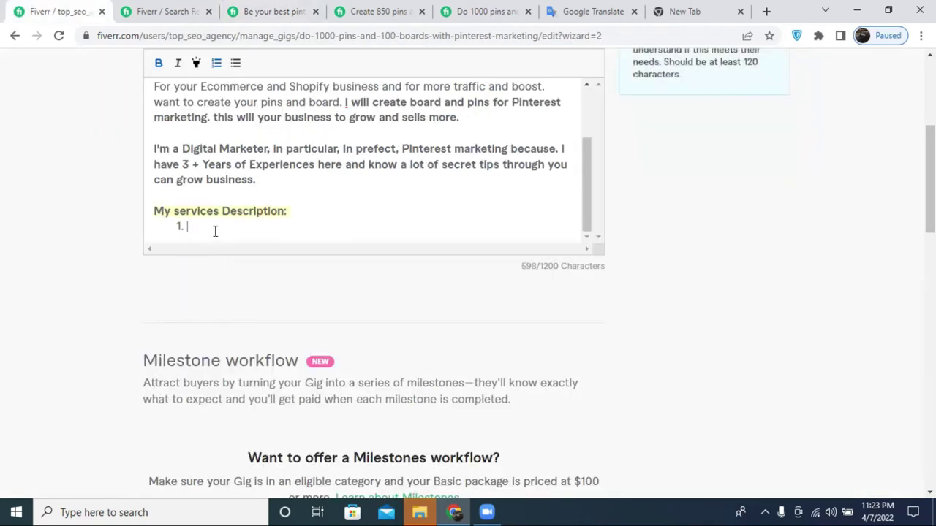
text(C)
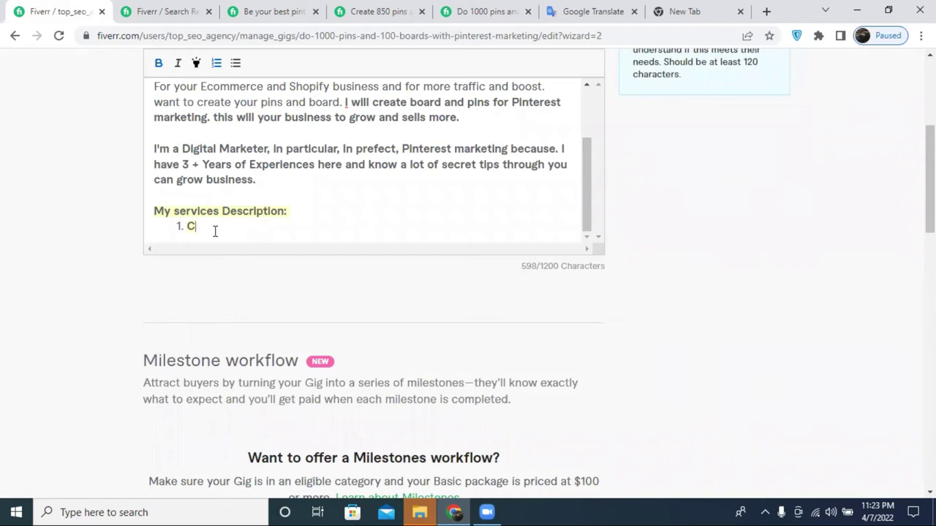
text(reatea)
key(BackSpace)
key(BackSpace)
text(eate)
double_click(205, 227)
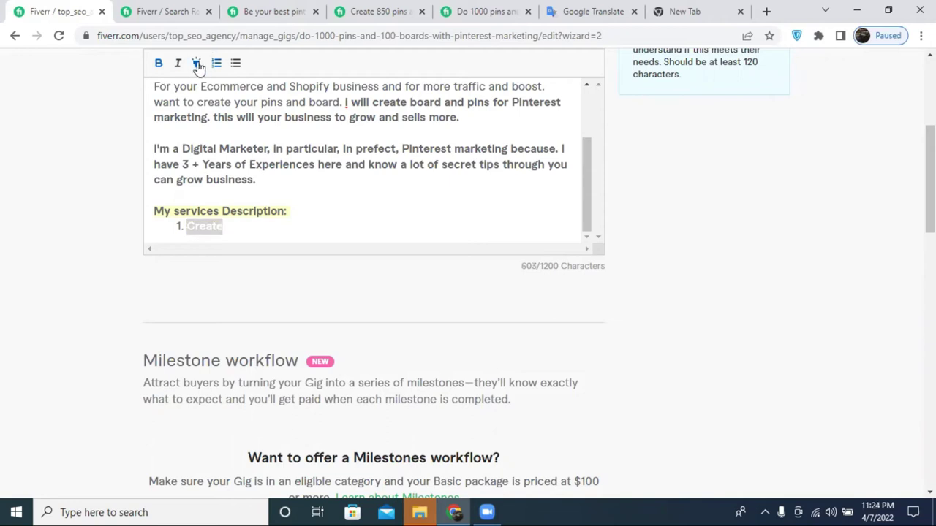
click(251, 233)
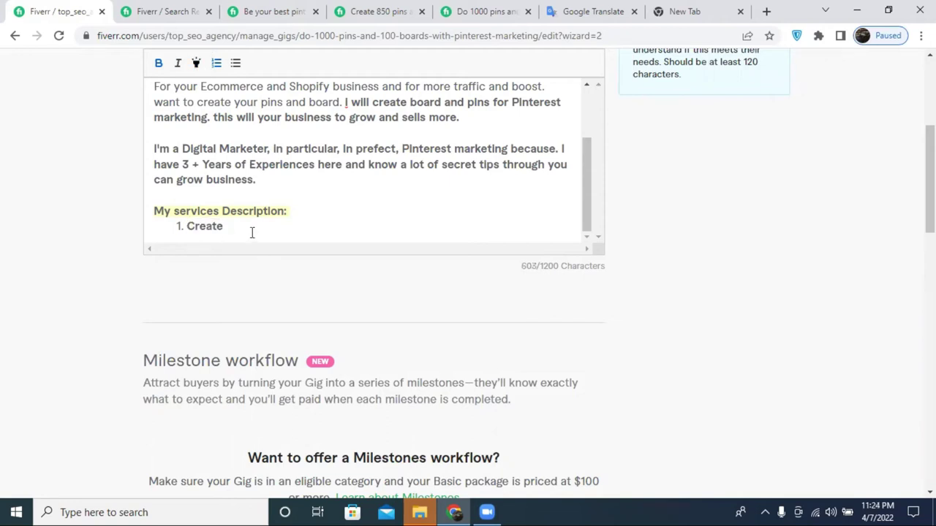
Complete the first list item so it reads "Create, Setup, Design and Optimize", with the spelling of "Optimize" corrected.
text(, Setup)
text(, Design)
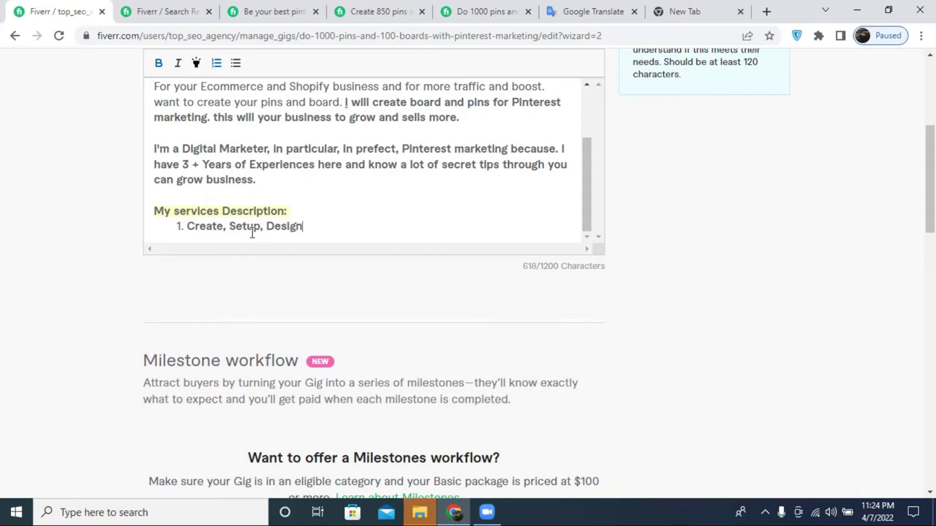
text( a)
text(d Optimati)
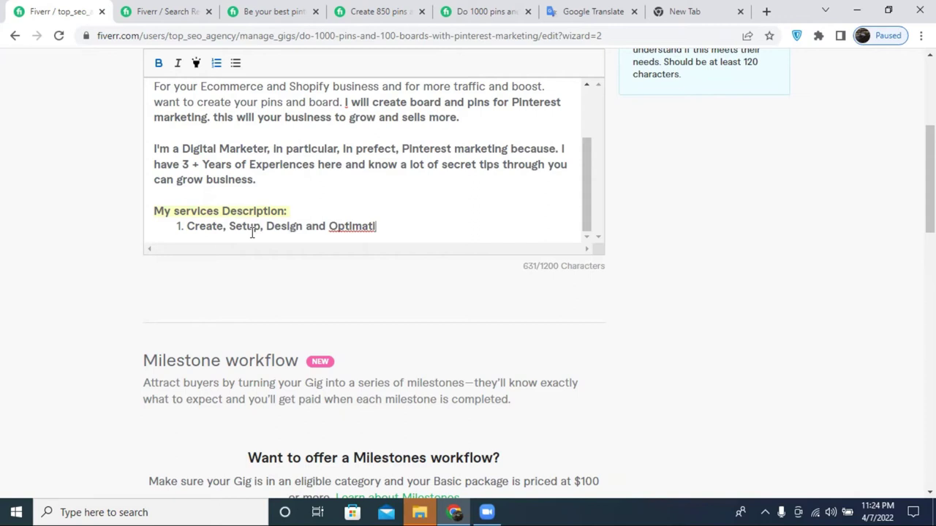
text(ze)
right_click(363, 221)
click(402, 232)
scroll(256, 202, down, 2)
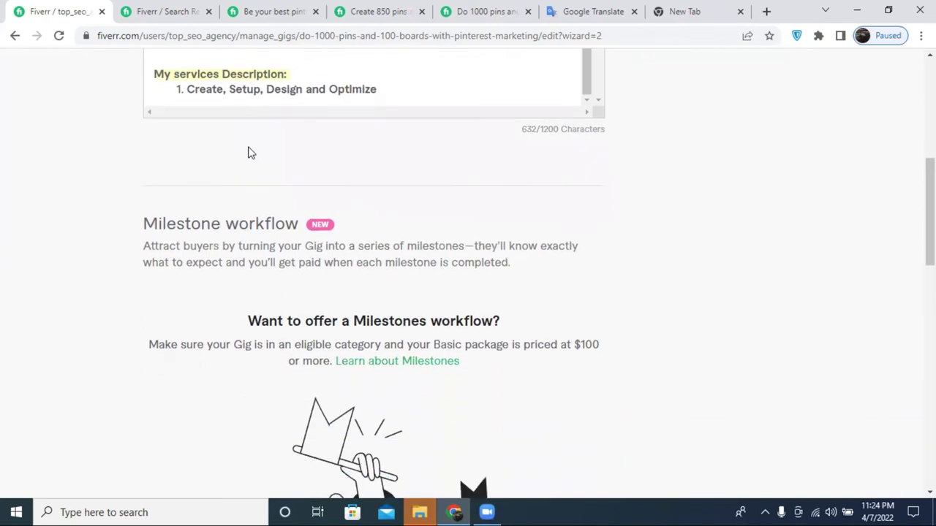
scroll(414, 227, up, 2)
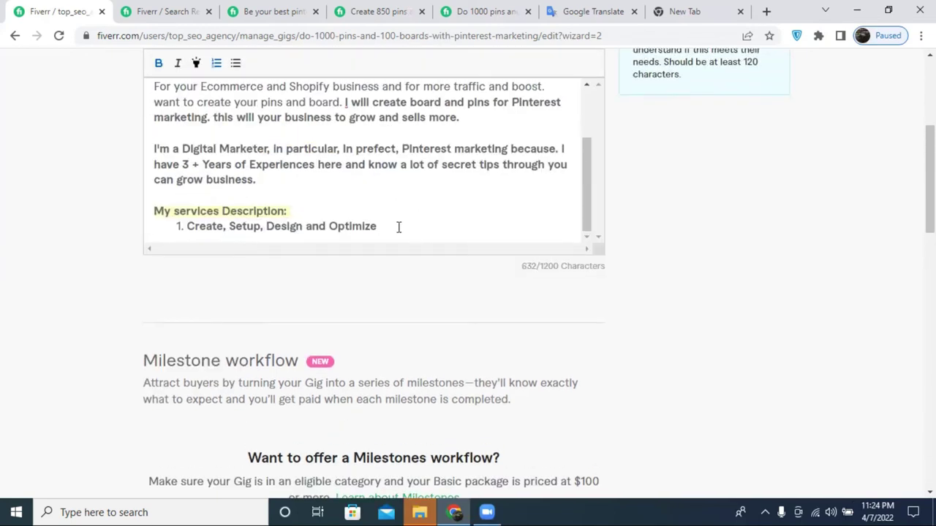
triple_click(399, 227)
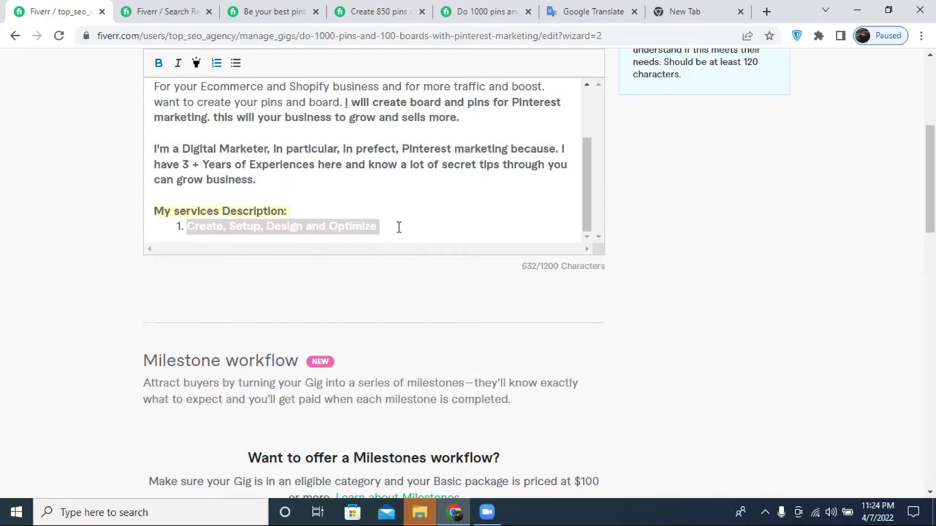
click(399, 227)
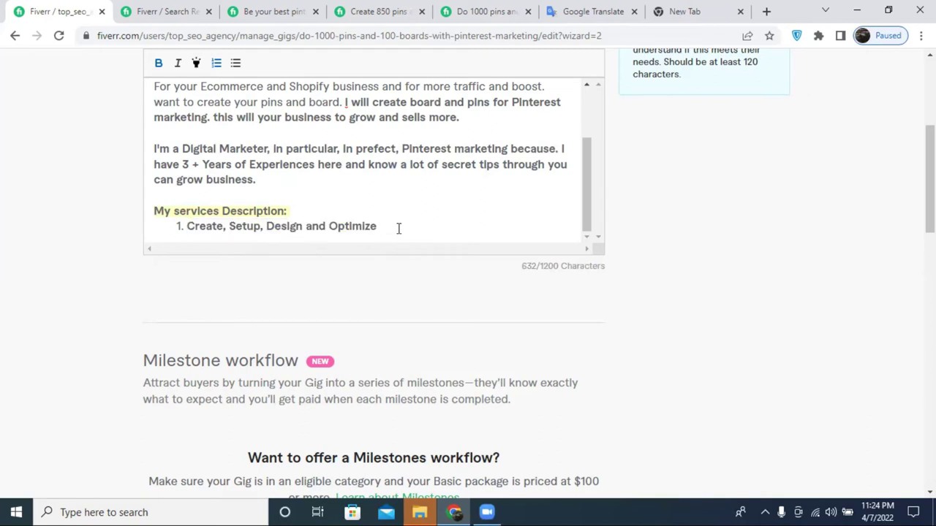
Add the second list item "Create SEO Optimize All Board", copying "Optimize" from the first item, and start a third item.
key(Return)
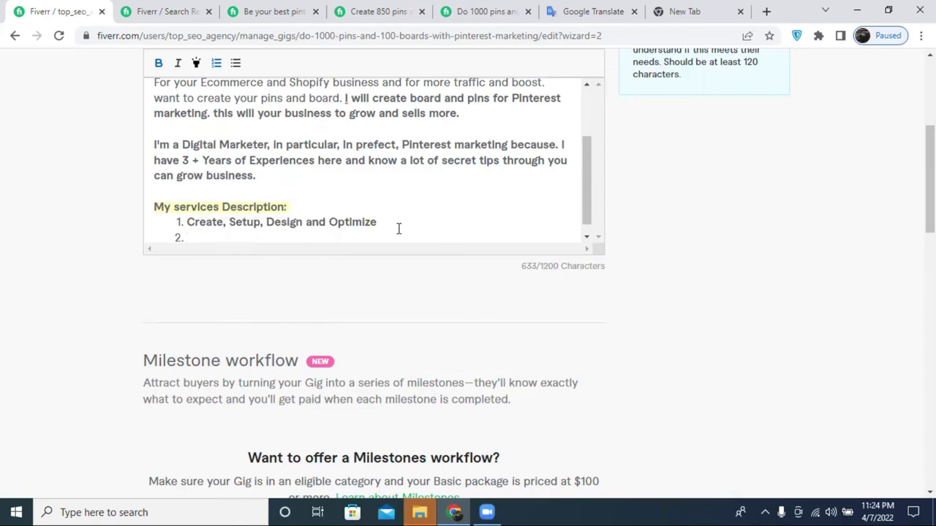
text(Create)
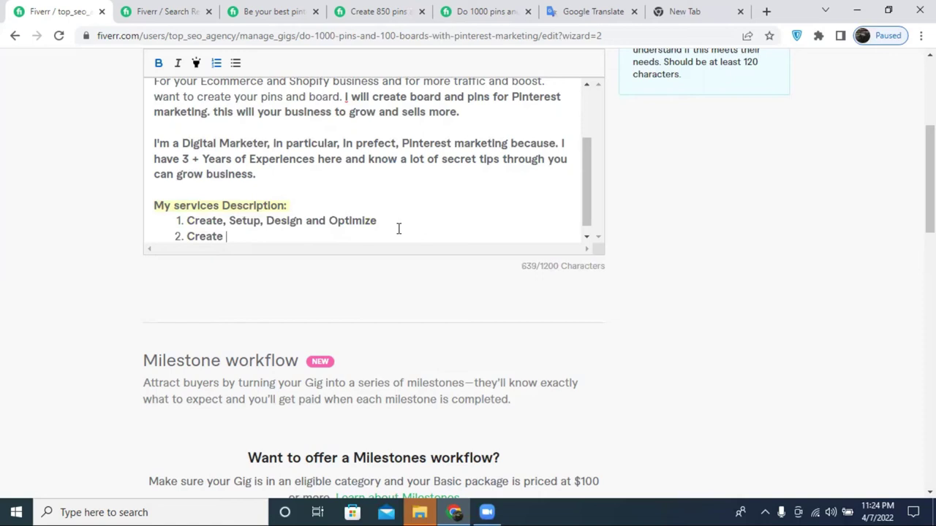
text( SEO)
double_click(359, 222)
right_click(359, 222)
click(384, 271)
click(277, 236)
right_click(278, 237)
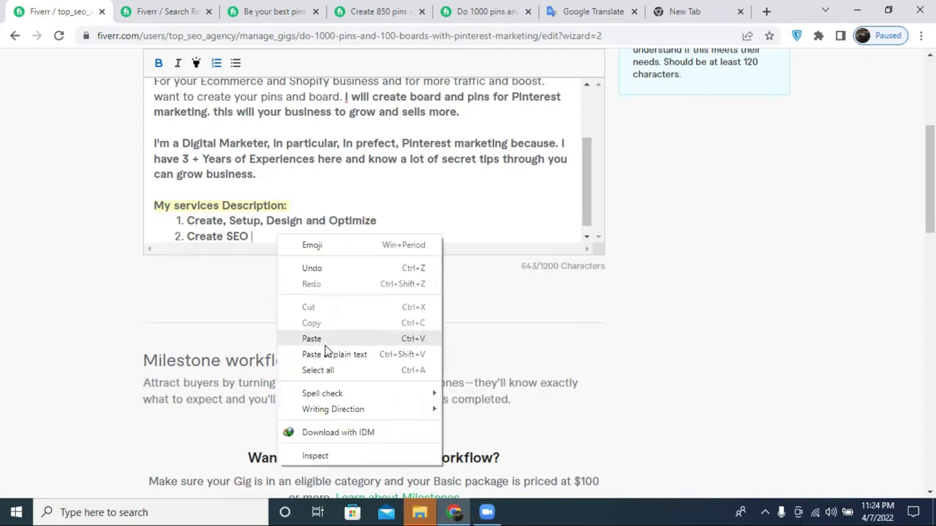
click(327, 340)
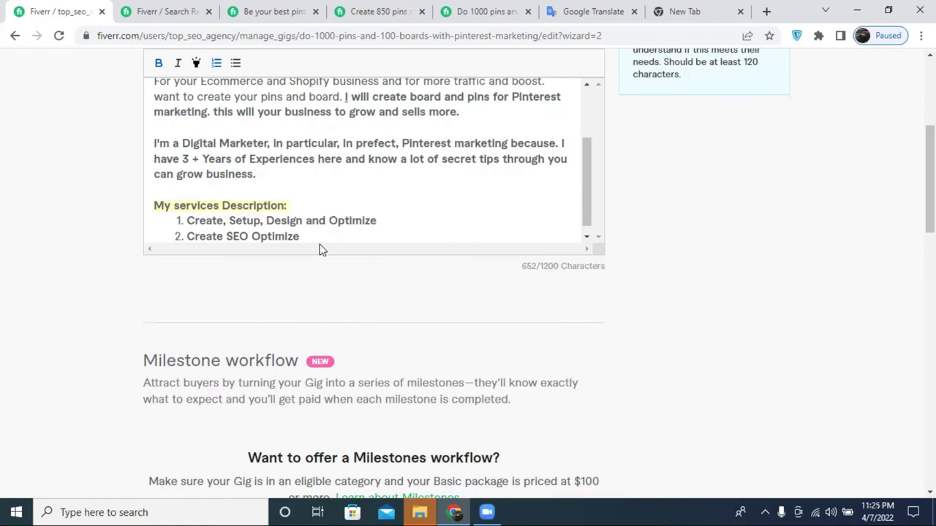
text(All Board)
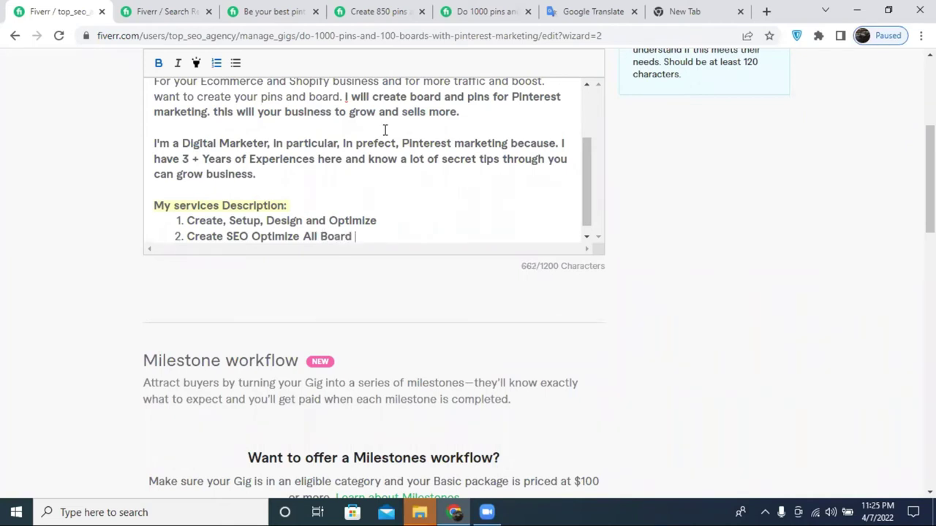
scroll(375, 190, down, 1)
key(Return)
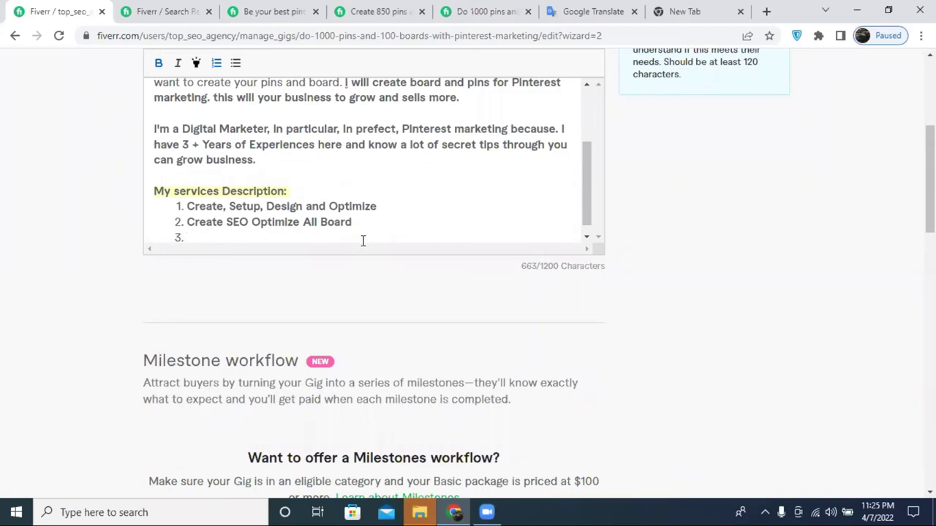
Examine the services listed in the open "Create 850 pins" gig and the content of the "Do 1000 pins" gig.
click(397, 11)
scroll(366, 220, down, 6)
scroll(392, 293, down, 3)
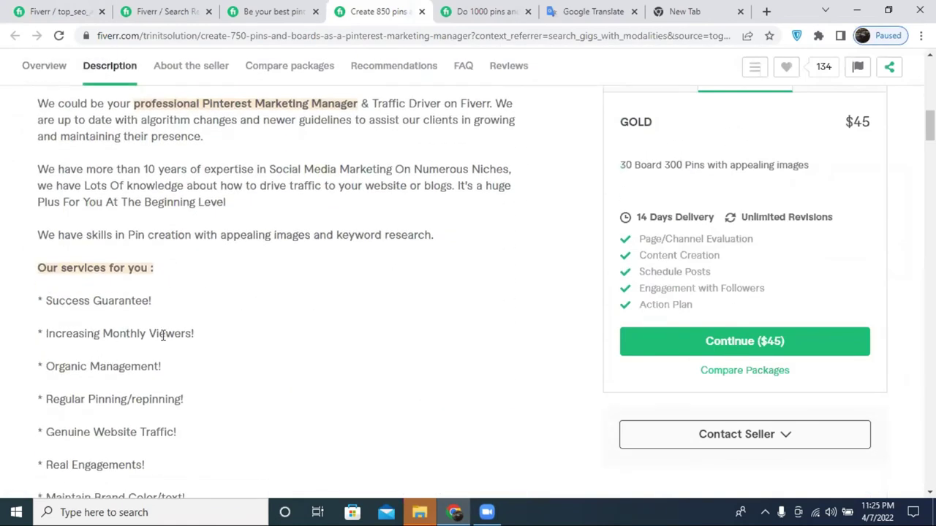
scroll(109, 325, down, 1)
scroll(156, 328, down, 1)
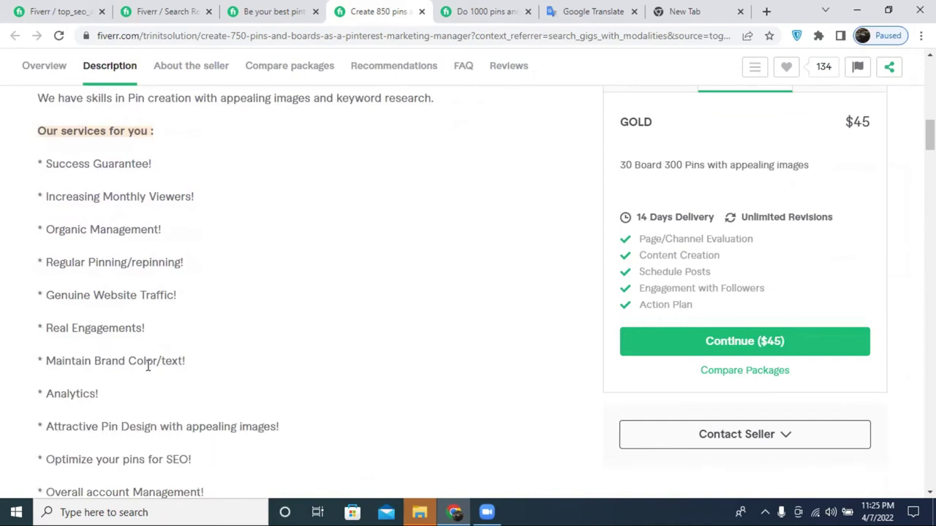
scroll(150, 358, down, 1)
click(475, 11)
scroll(361, 269, down, 4)
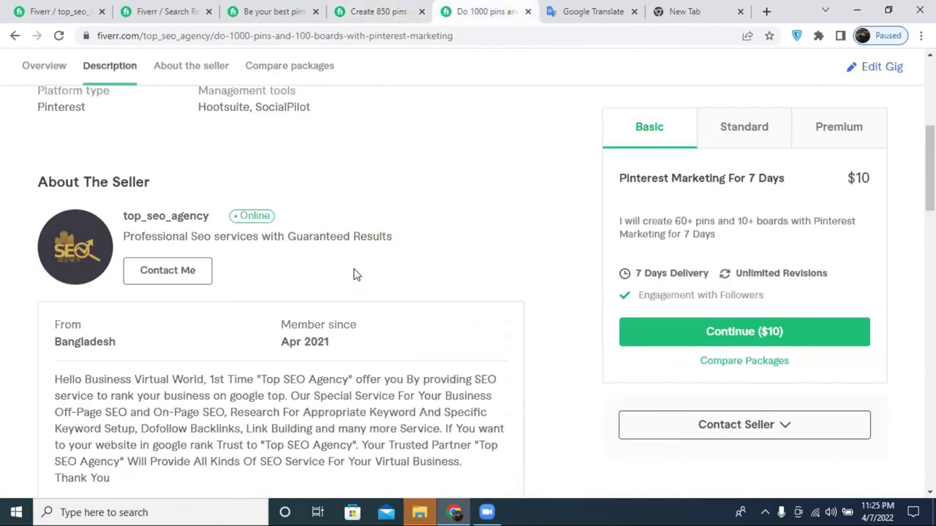
From the Pinterest marketing search results, open the gig "I will create and manage SEO pin and board for pinterest marketing" and examine its services.
click(194, 9)
scroll(319, 210, down, 2)
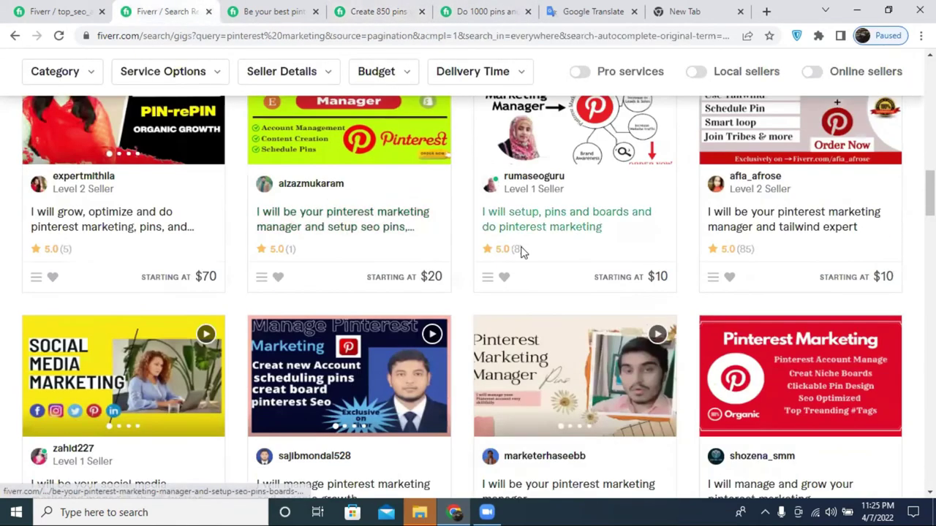
scroll(347, 226, down, 1)
scroll(817, 199, down, 8)
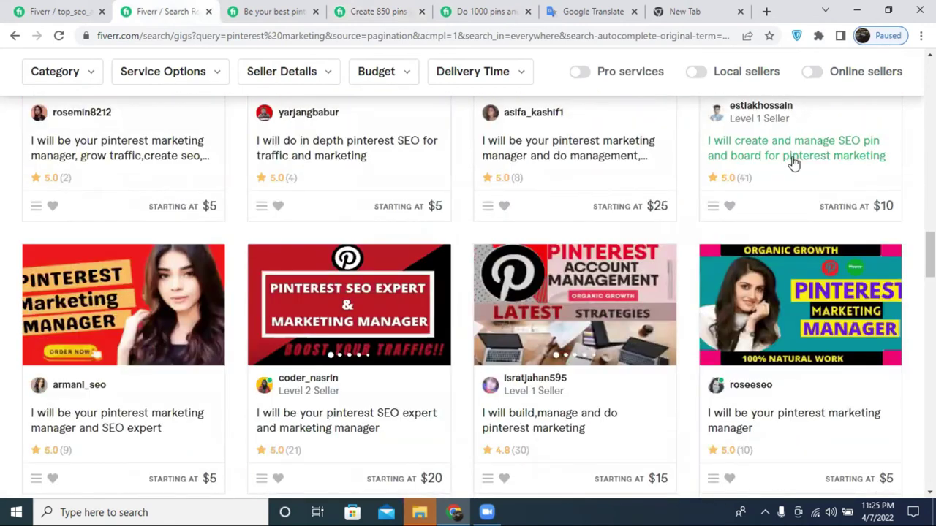
click(795, 161)
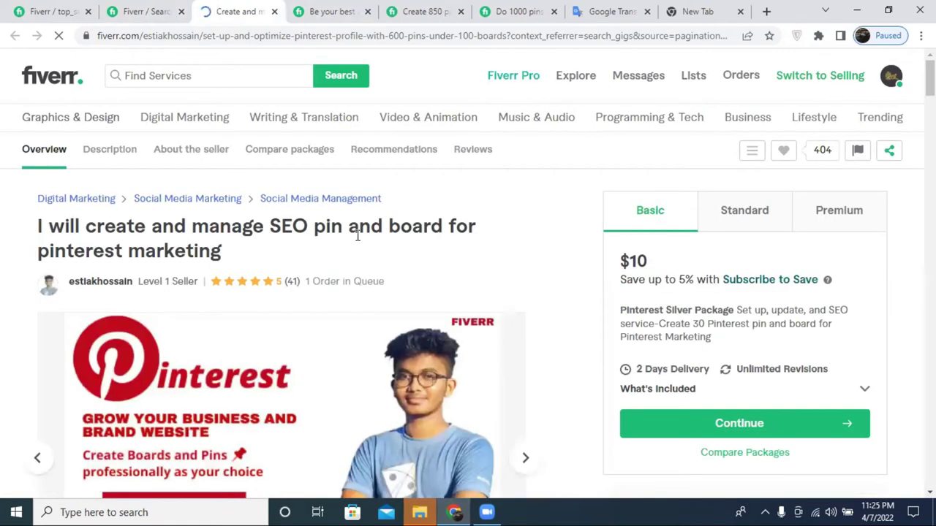
scroll(356, 241, down, 6)
scroll(357, 240, down, 2)
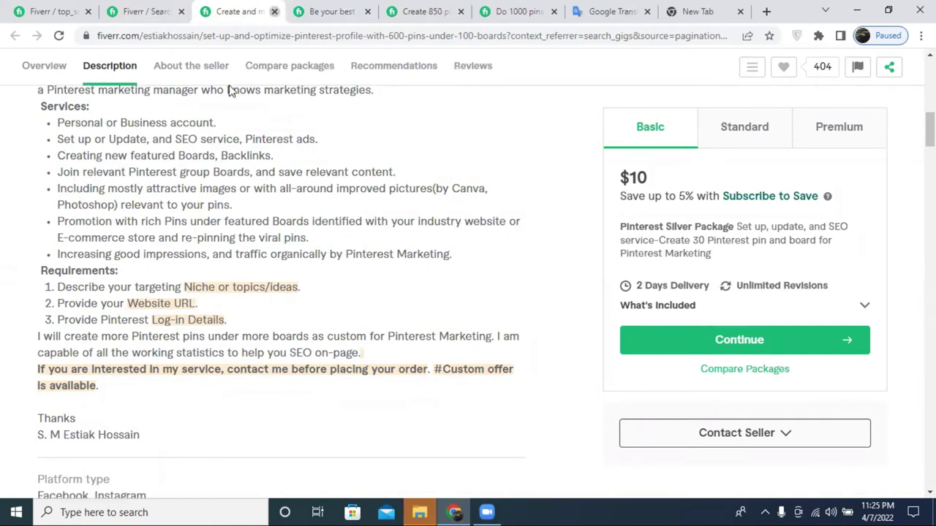
Close that gig, open the $5 "I will be your pinterest marketing manager" gig in a new tab and examine its service list.
click(274, 11)
scroll(702, 277, down, 4)
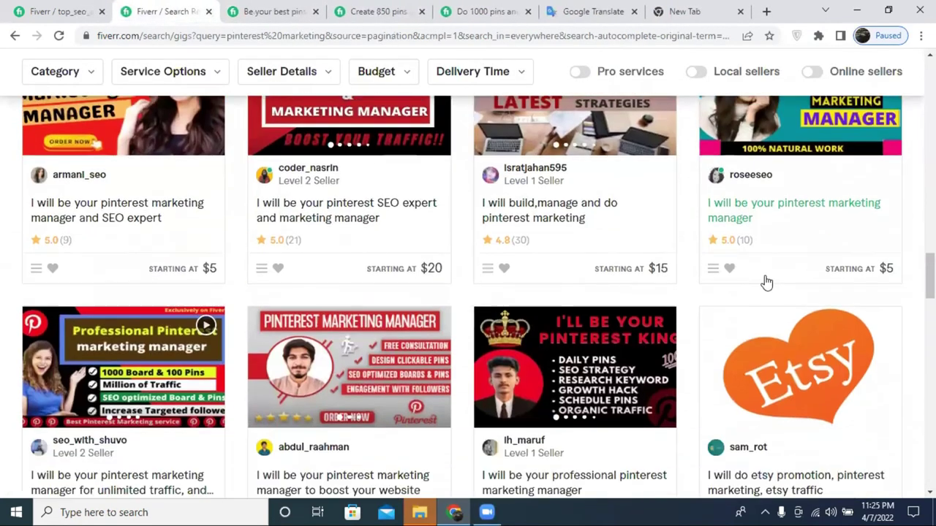
right_click(760, 155)
click(799, 162)
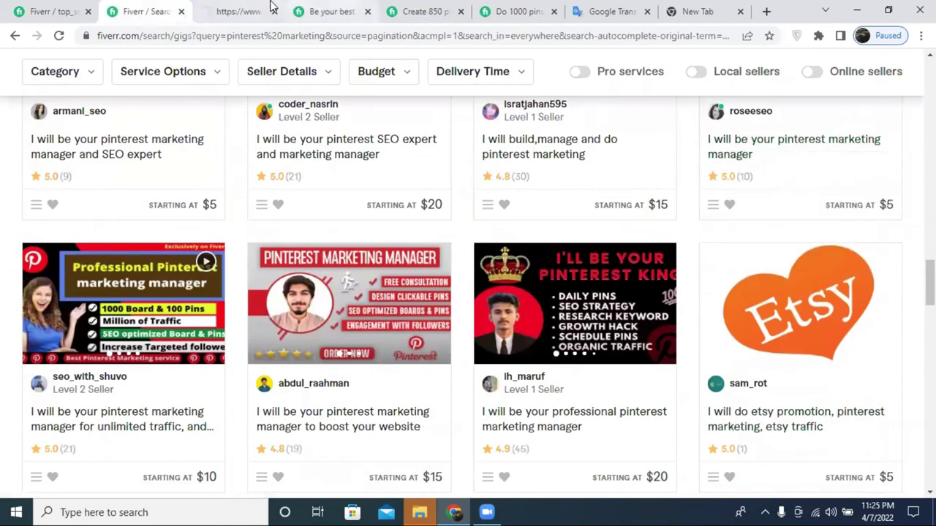
click(250, 9)
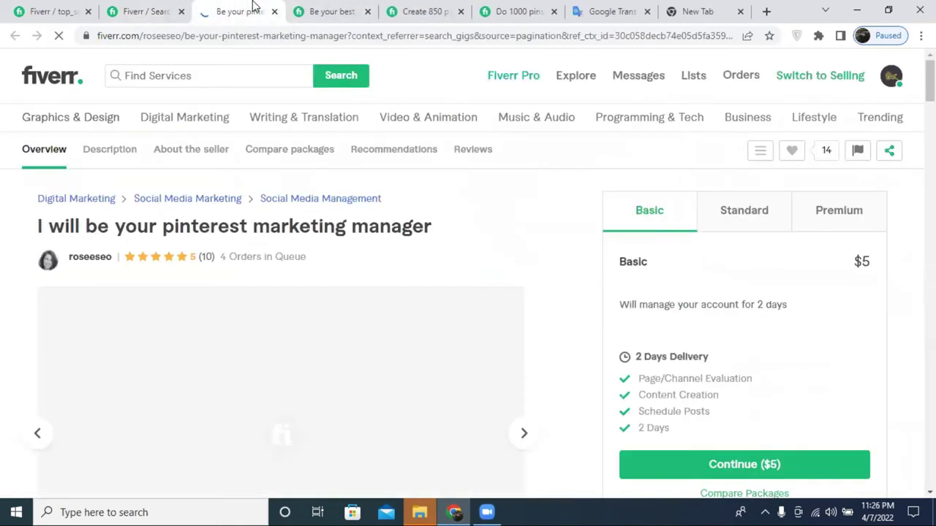
scroll(192, 269, down, 8)
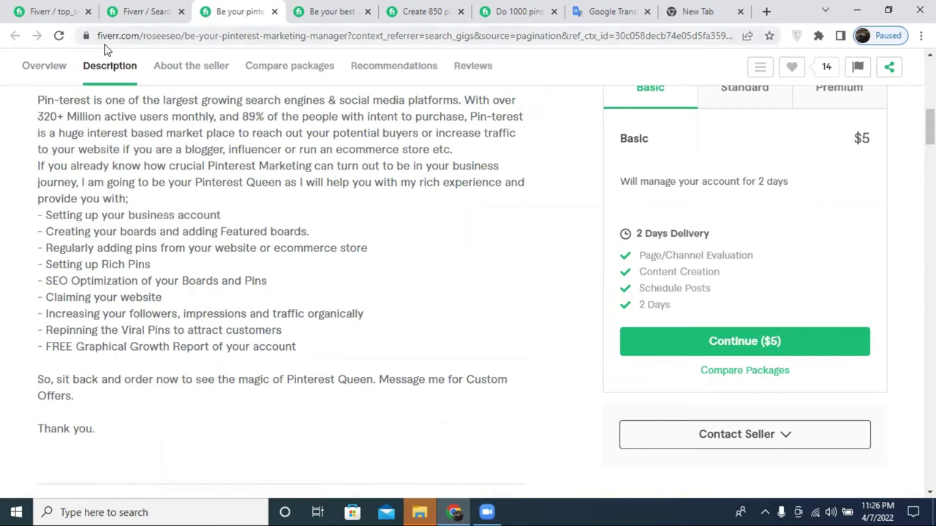
Copy the service line "Setting up your business account" from the gig description.
triple_click(95, 215)
click(218, 215)
drag(220, 215, 45, 215)
right_click(59, 218)
click(76, 224)
Search Google for "online notepad google" in the empty tab and open the RapidTables Notepad.
click(684, 11)
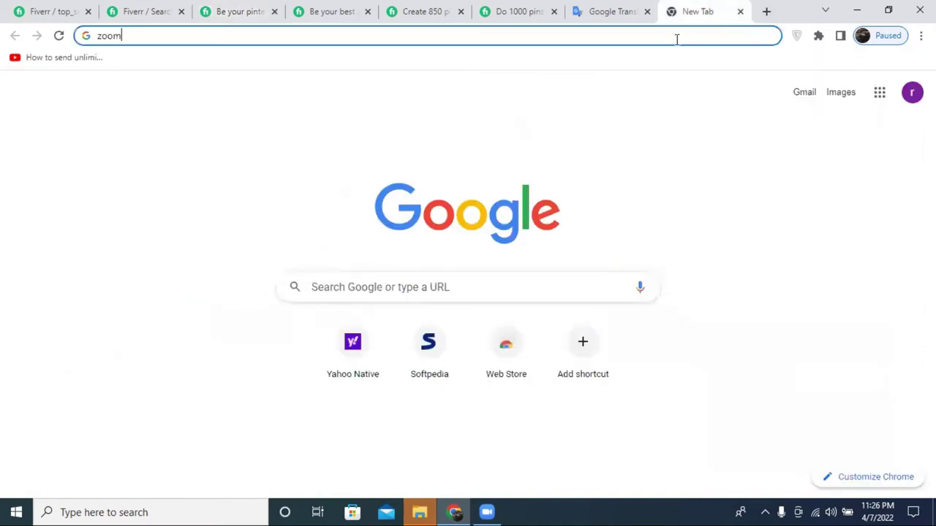
text(onl)
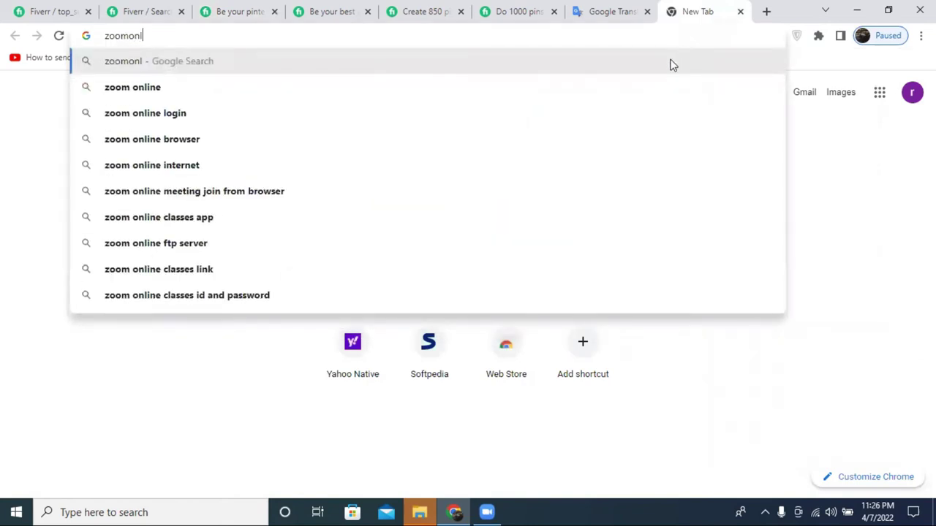
key(BackSpace)
key(BackSpace)
key(BackSpace)
key(BackSpace)
key(BackSpace)
key(BackSpace)
key(BackSpace)
text(online )
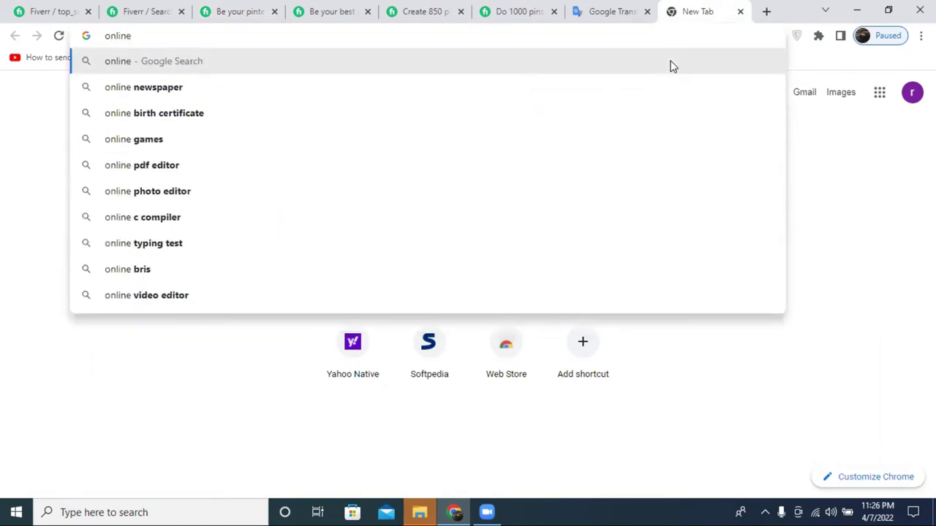
text(note)
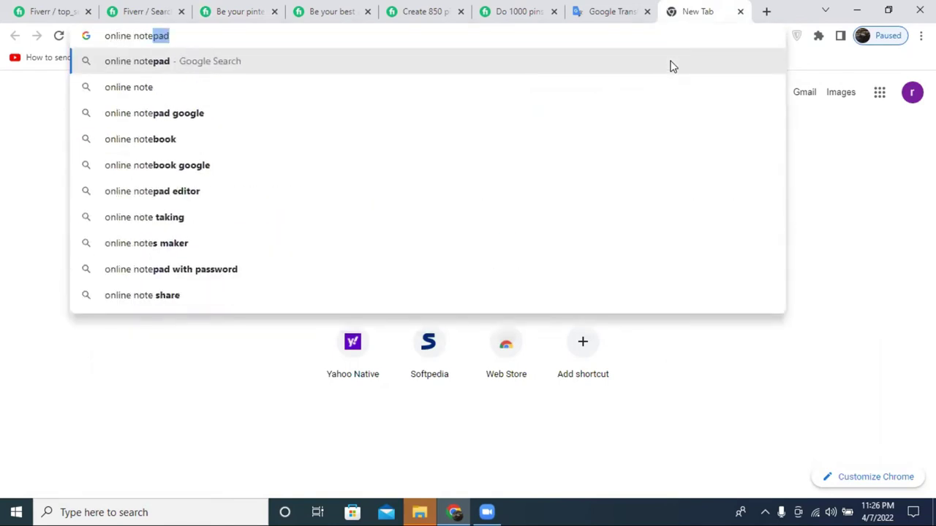
click(248, 114)
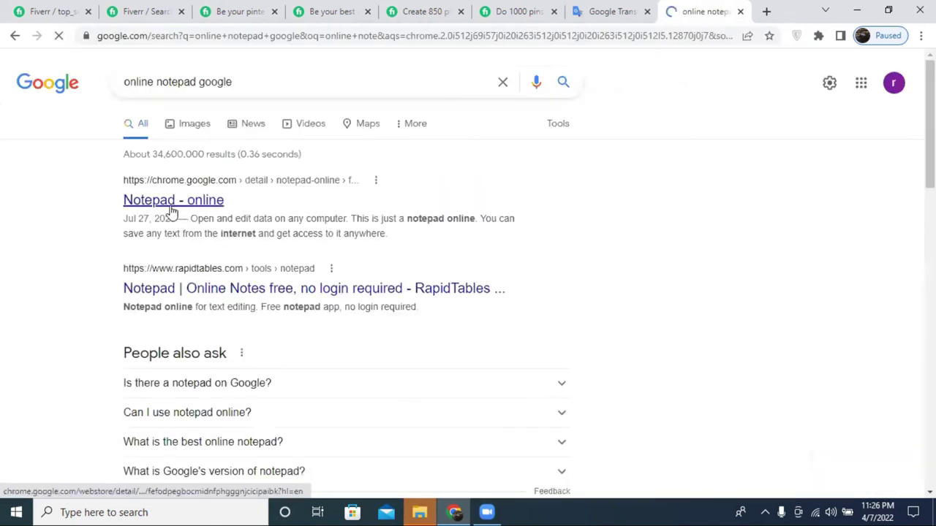
click(181, 288)
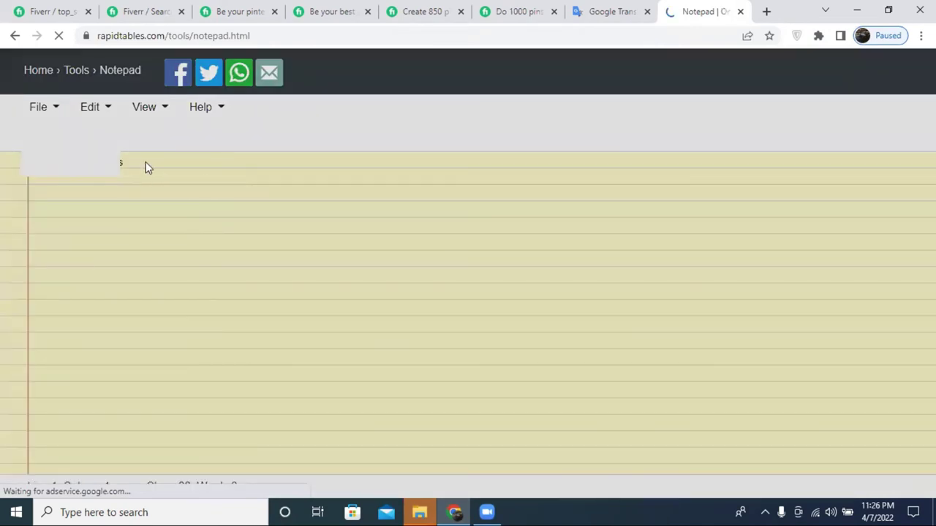
Replace the old text in the online notepad with the copied line "Setting up your business account" and cut it as plain text.
key(ctrl+s)
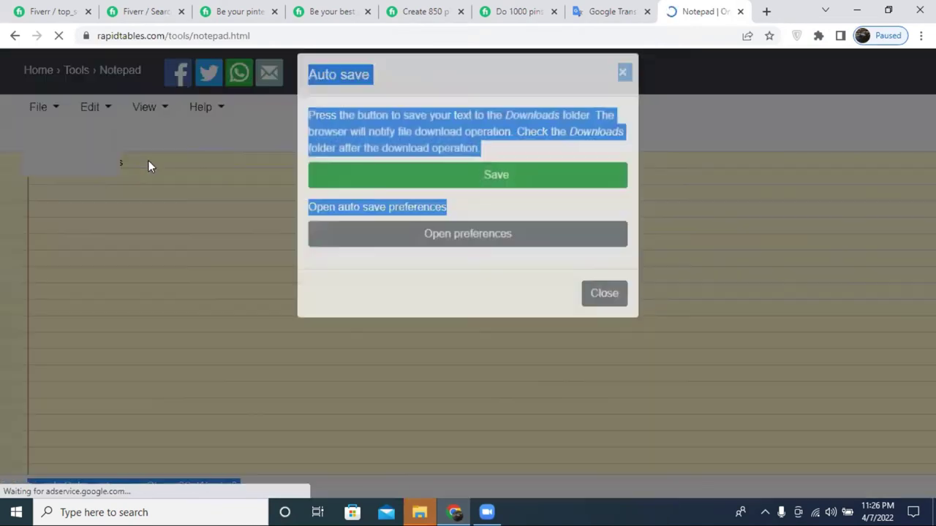
key(Escape)
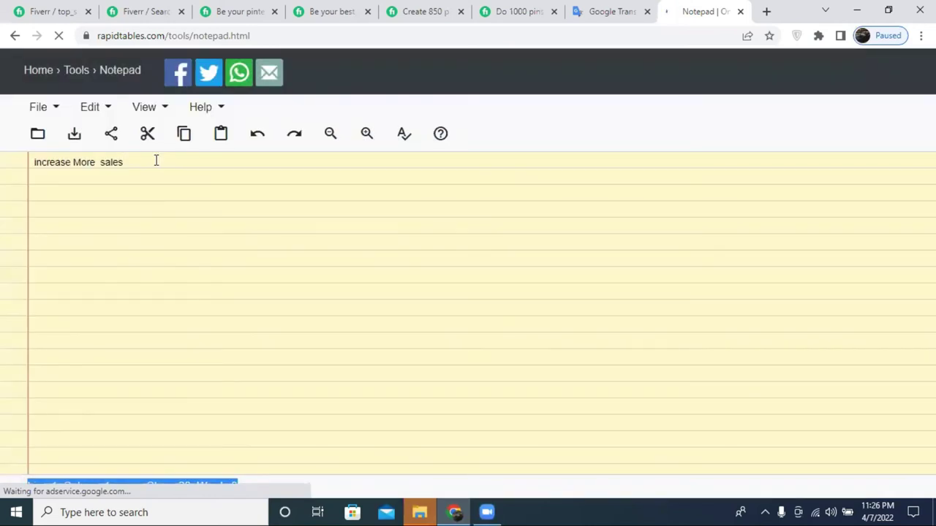
triple_click(156, 160)
right_click(156, 160)
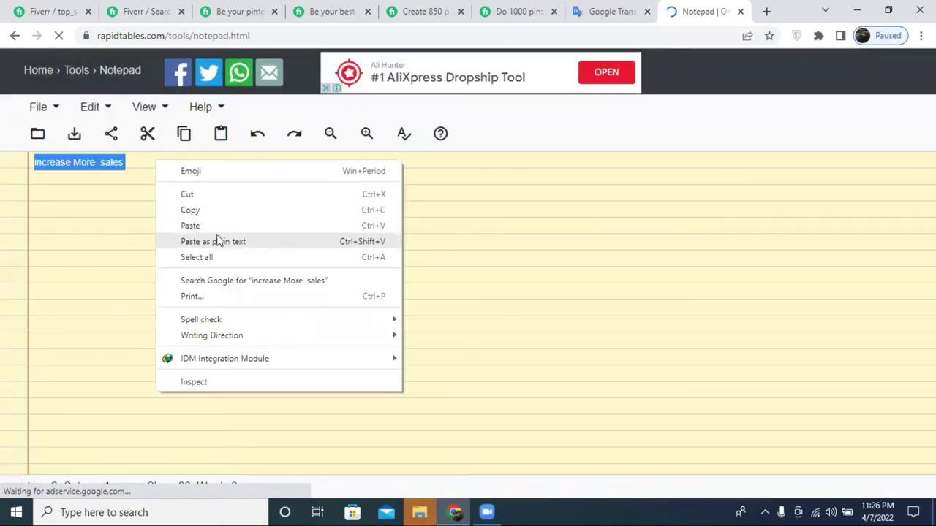
click(218, 225)
triple_click(144, 163)
right_click(145, 165)
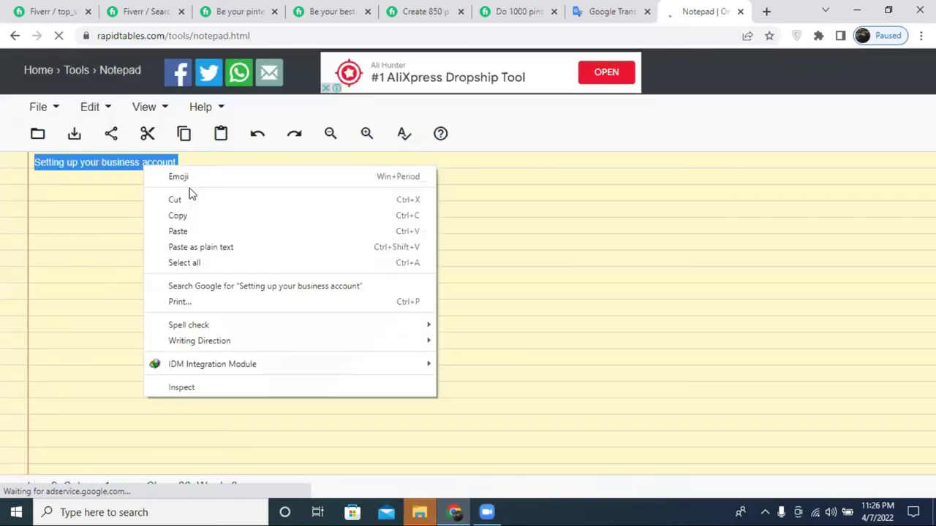
click(194, 200)
Paste "Setting up your business account" into the gig description as numbered item 3 of the services list.
click(68, 7)
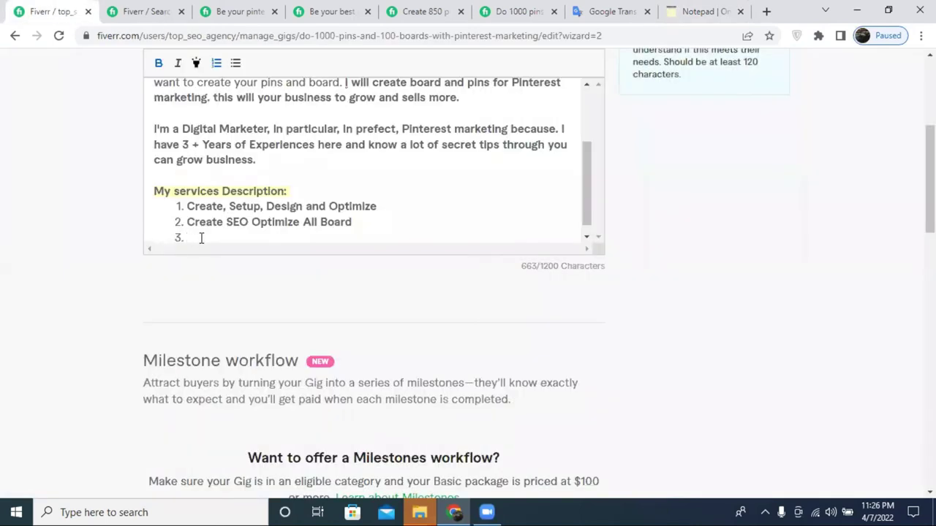
key(ctrl+v)
key(BackSpace)
key(BackSpace)
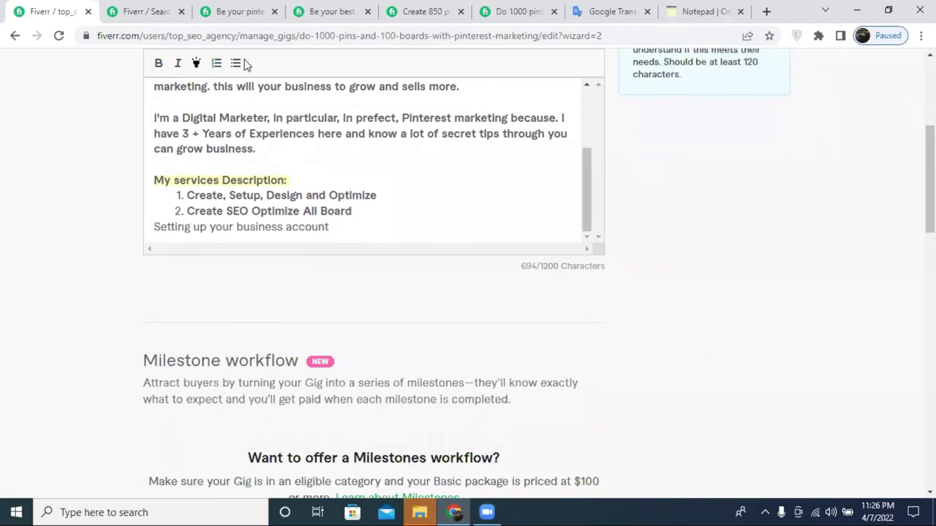
click(217, 62)
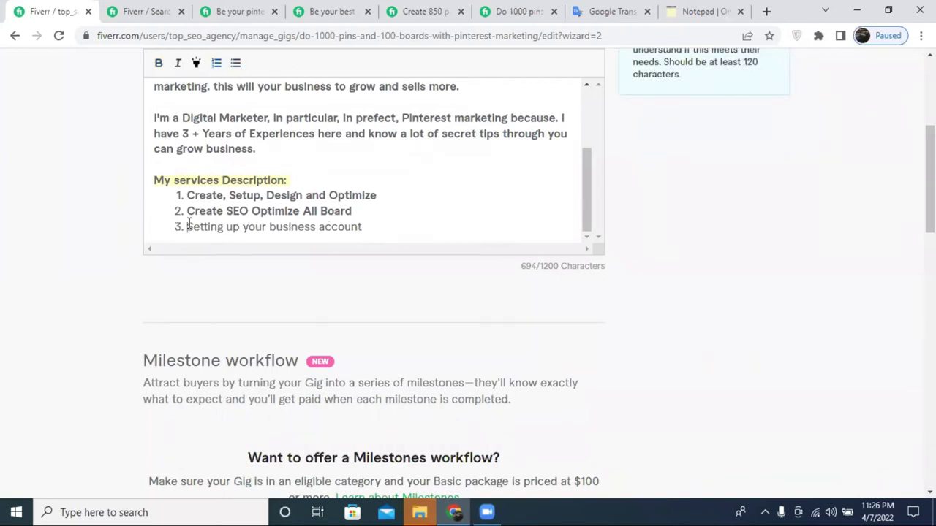
Bold the third service item and insert "Pinterest" before "business account", correcting its spelling.
drag(189, 223, 400, 222)
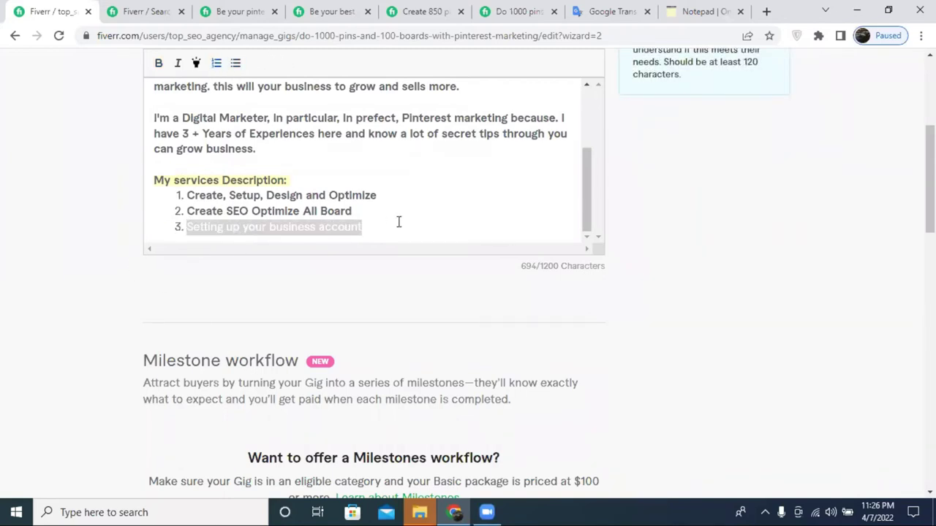
click(272, 228)
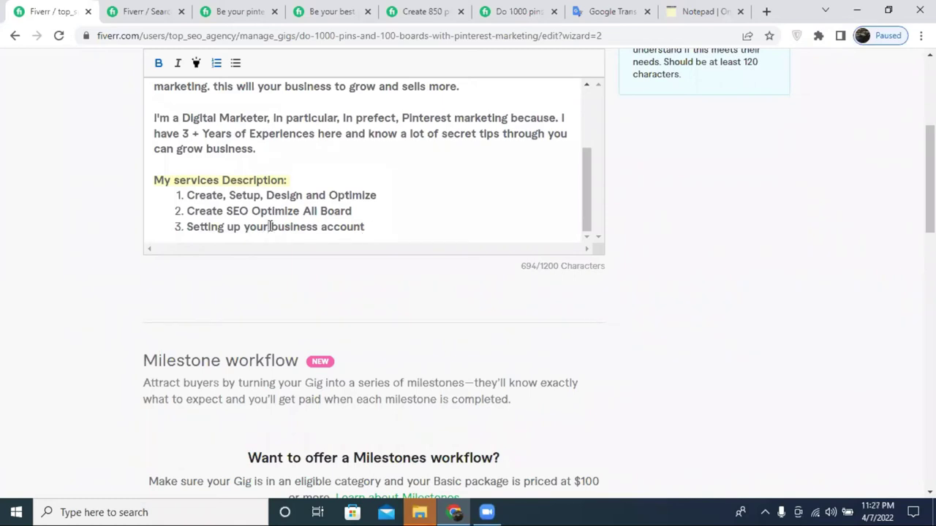
text(pinterest)
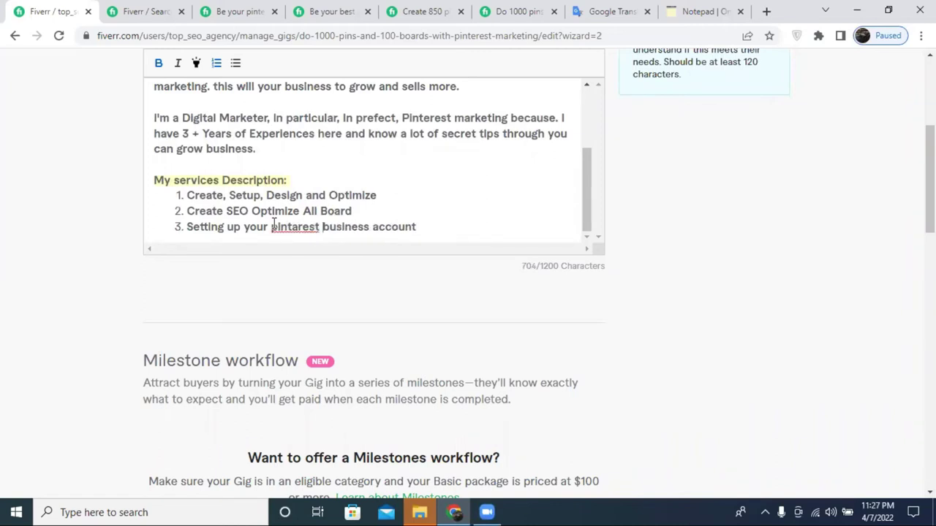
right_click(278, 223)
click(316, 234)
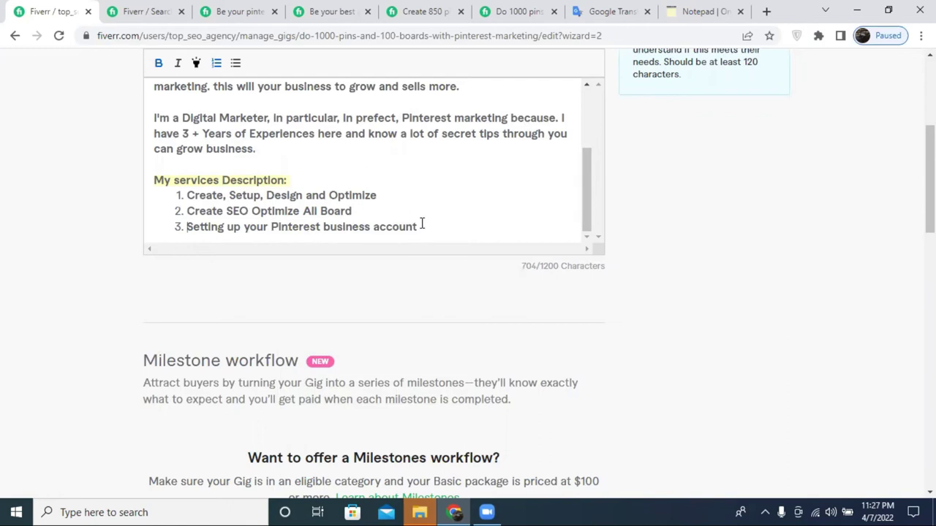
After checking the competing gig's services, add "Add your Product to your pins" as item 4 of the services list.
key(Return)
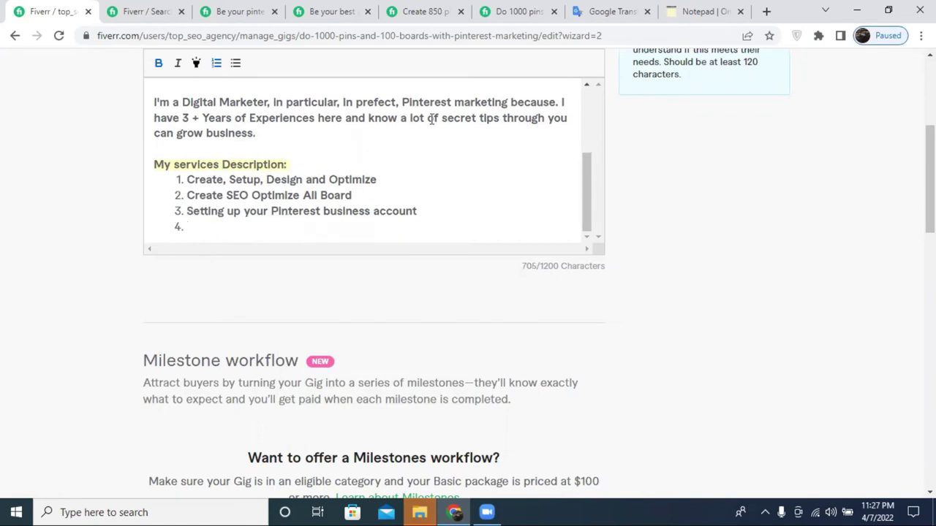
click(242, 9)
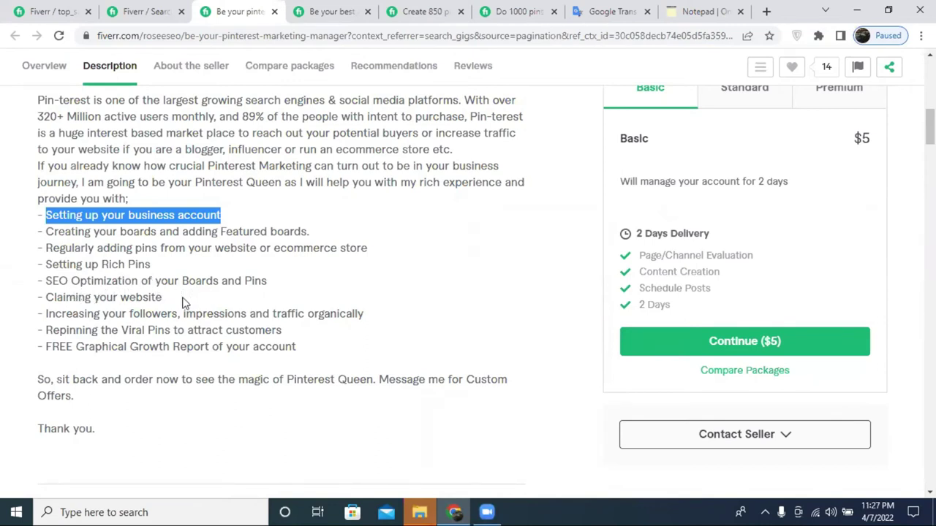
key(ctrl+1)
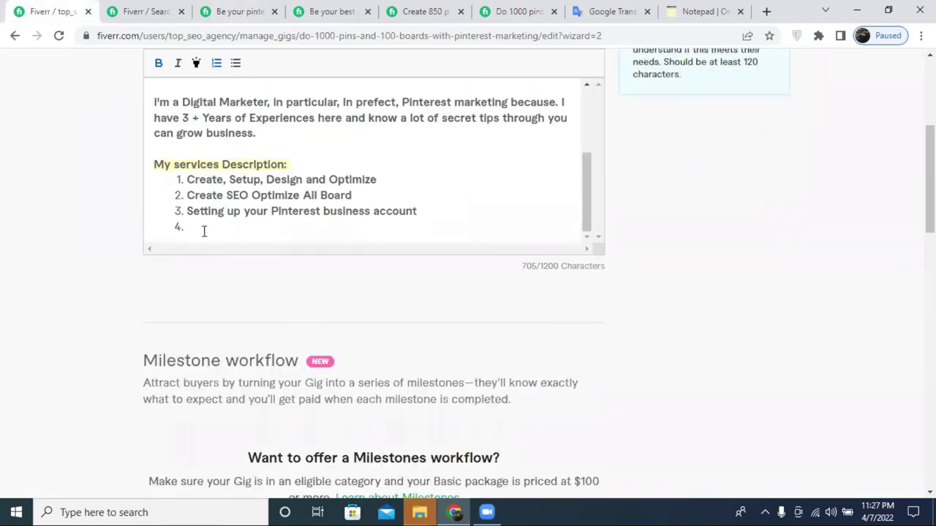
text(d your Produc)
text(t )
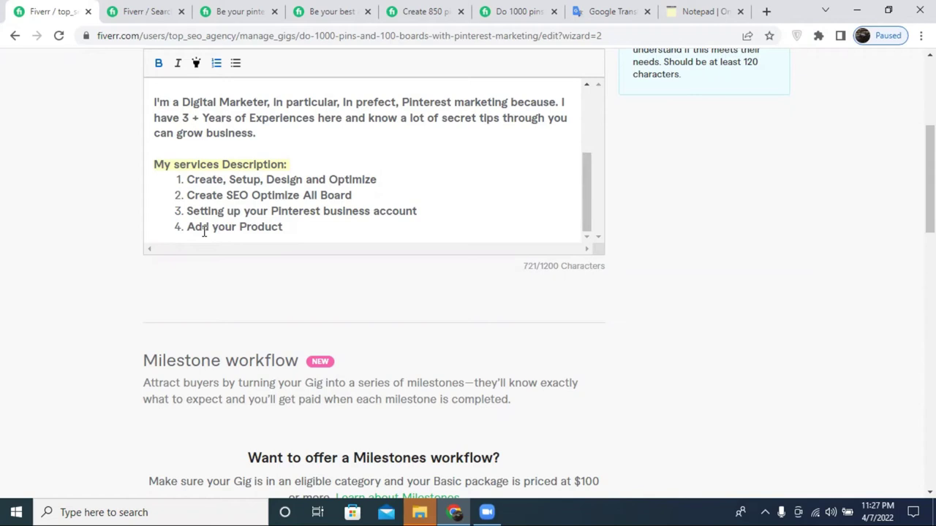
text(to your pins)
Add "Setup Tags/ keyword" as item 5 of the services list.
key(Return)
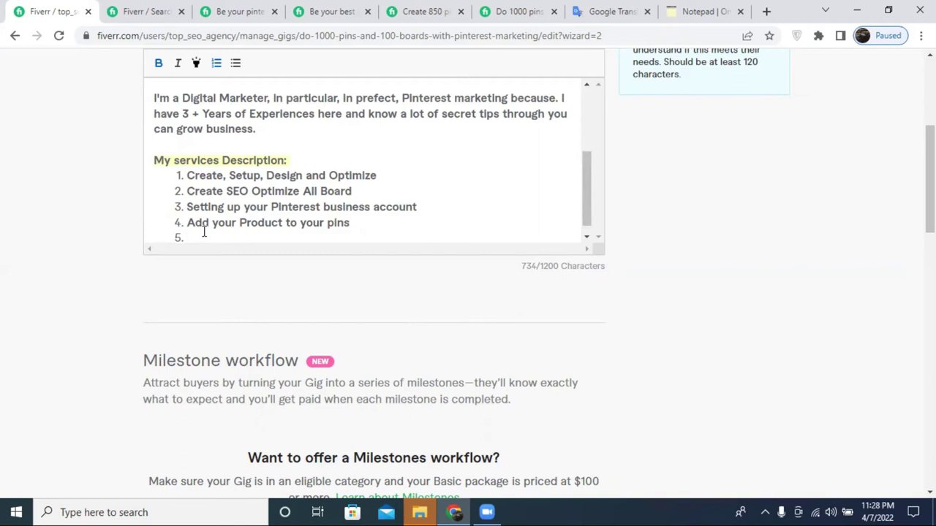
text(Set)
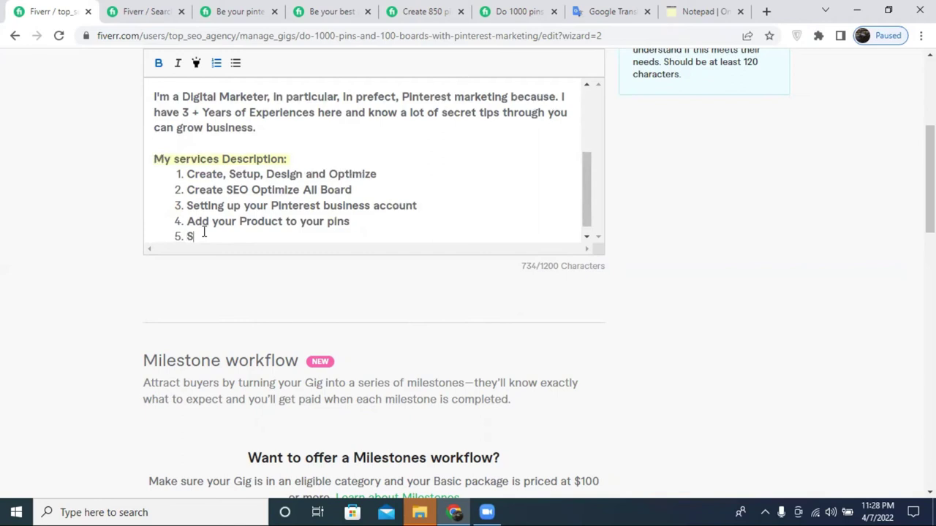
key(BackSpace)
key(BackSpace)
text(etup Tags/ ke)
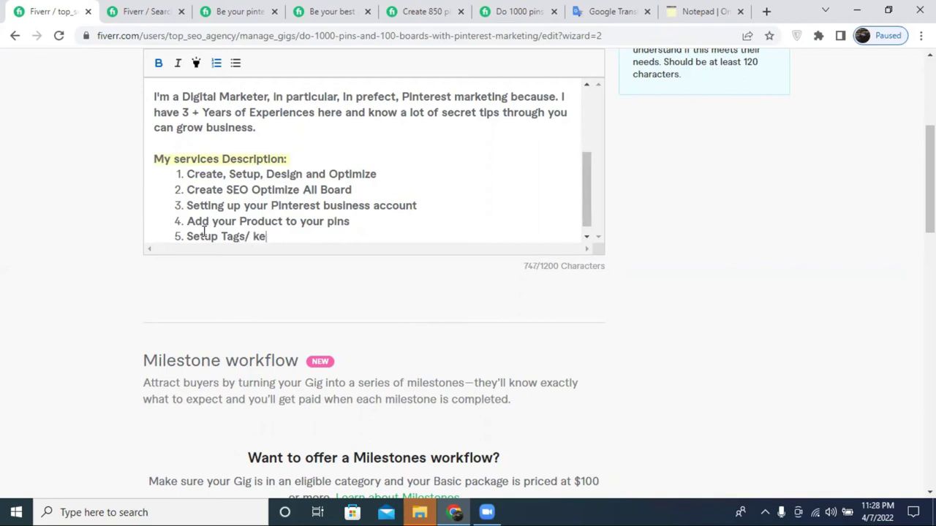
text(yword)
Add "set Ads and B testing" as item 6 of the services list and start an empty item 7.
key(Return)
text(s)
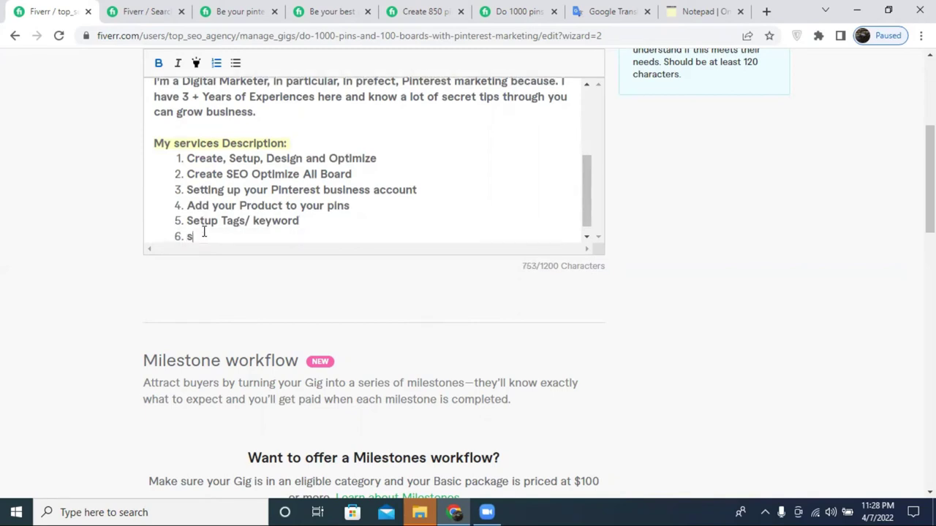
text(et Ads and B testing)
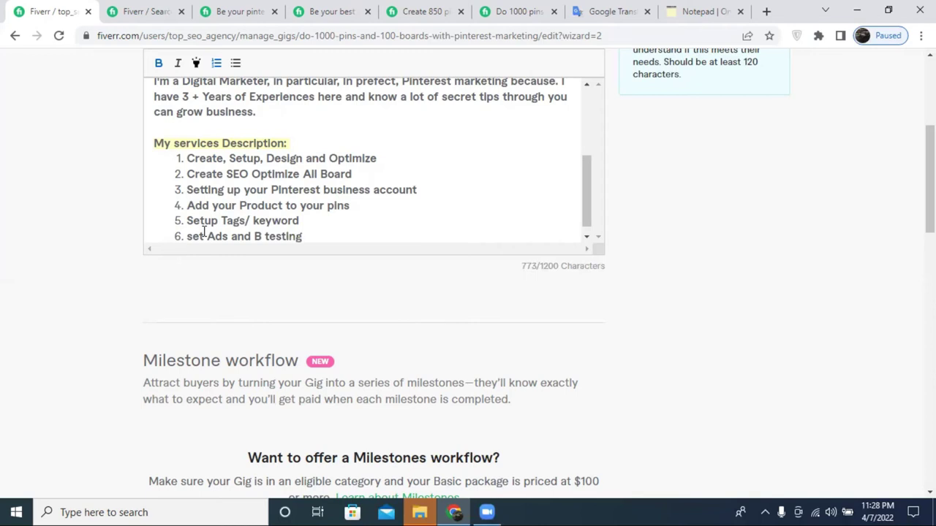
key(Return)
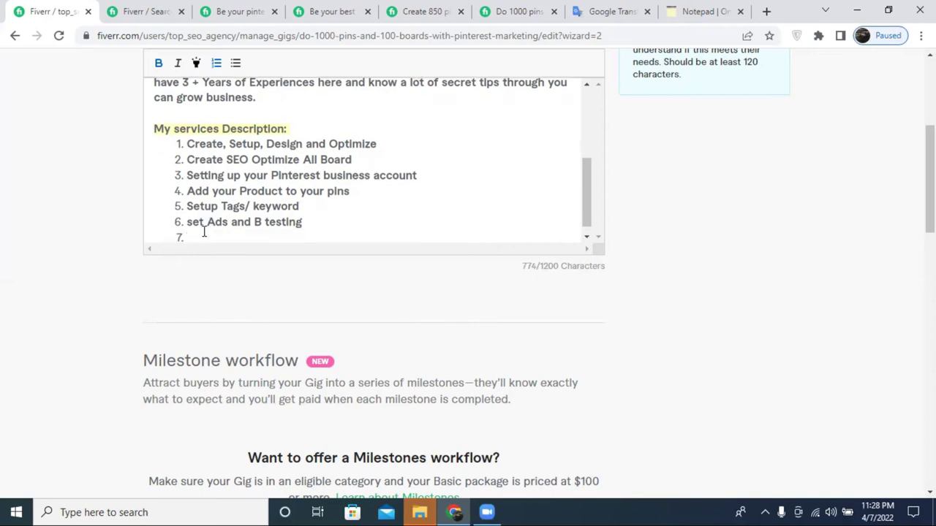
Copy the service line "Claiming your website" from the competing "Be your pinterest marketing manager" gig.
click(223, 11)
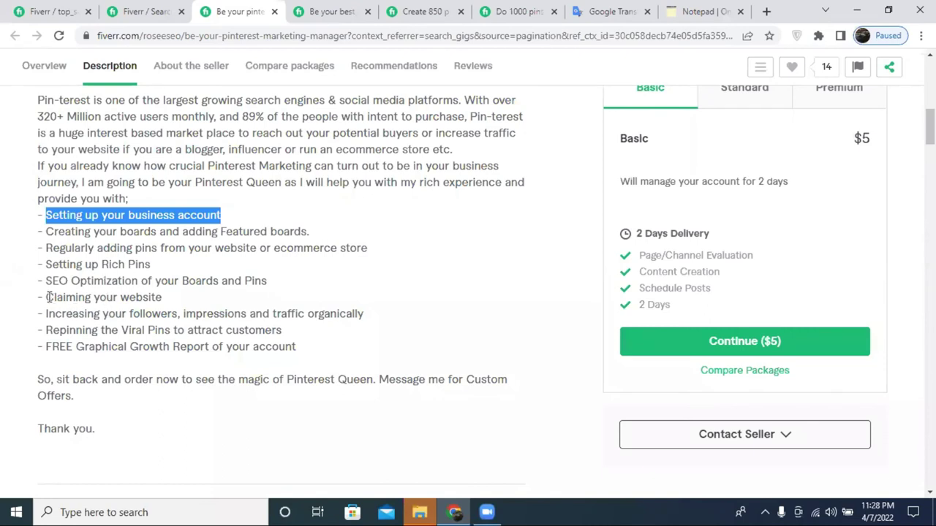
drag(47, 296, 161, 297)
right_click(170, 299)
click(238, 307)
Paste "Claiming your website" into the online notepad and cut it as plain text.
click(699, 11)
click(616, 8)
click(673, 12)
right_click(88, 162)
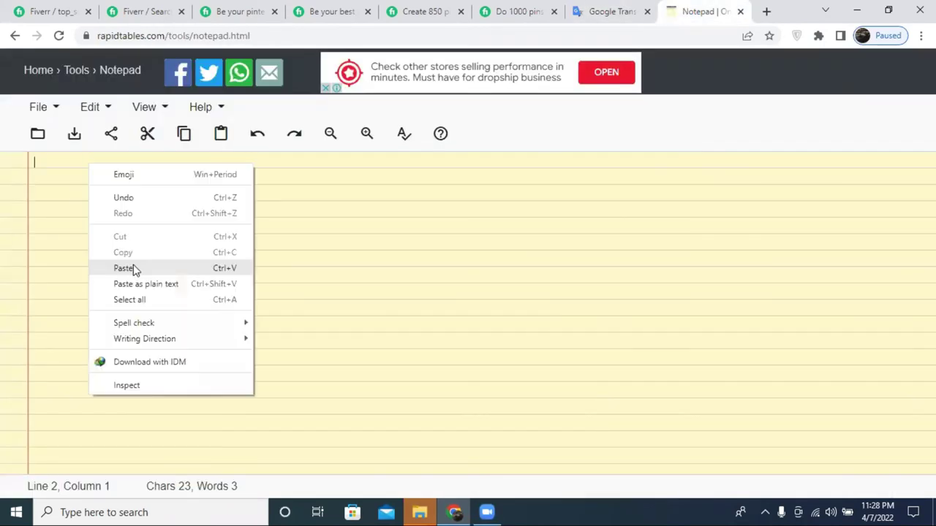
click(132, 268)
key(ctrl+a)
right_click(94, 162)
click(144, 198)
Paste "Claiming your website" into the gig description as numbered item 7 and remove the blank lines below it.
key(ctrl+1)
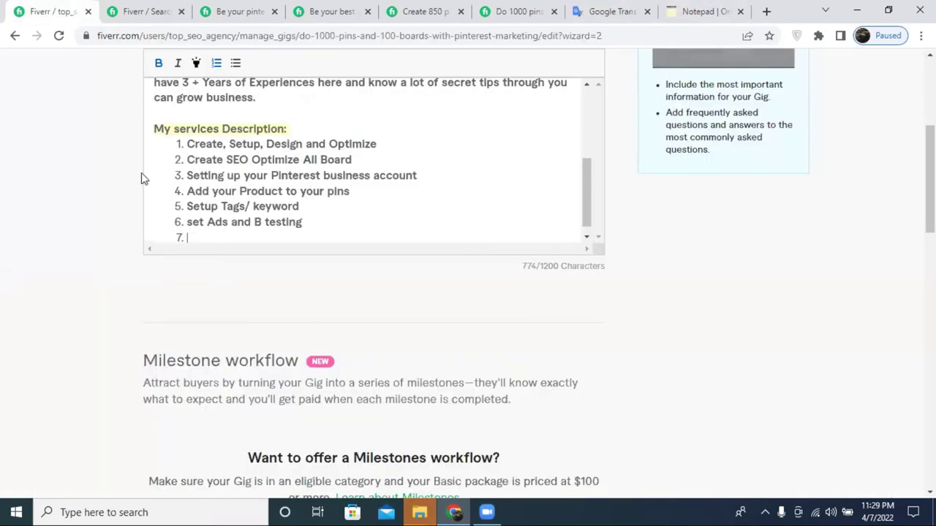
key(ctrl+v)
click(157, 208)
click(234, 70)
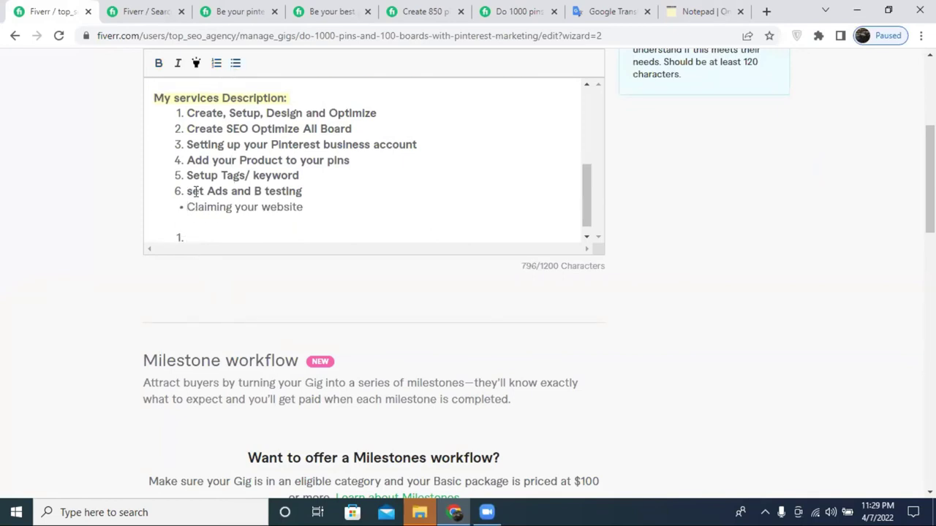
click(216, 63)
click(193, 242)
key(BackSpace)
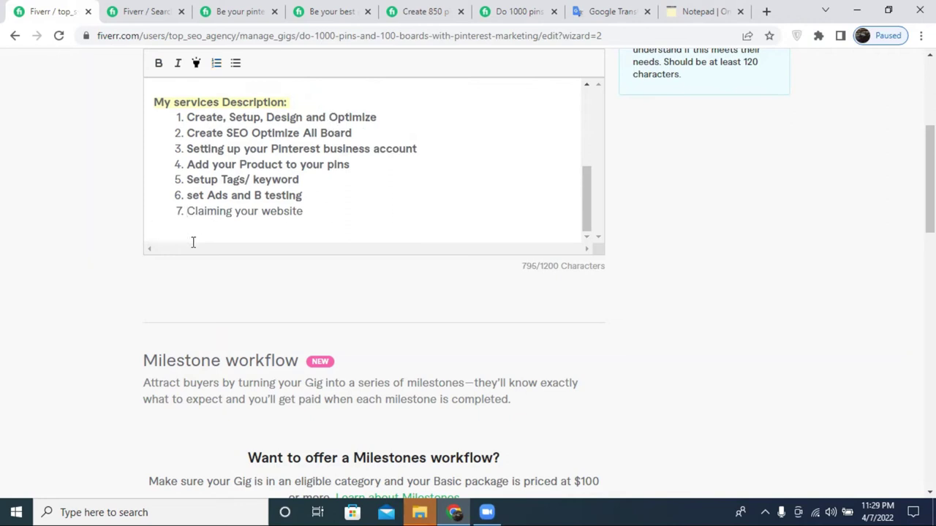
key(BackSpace)
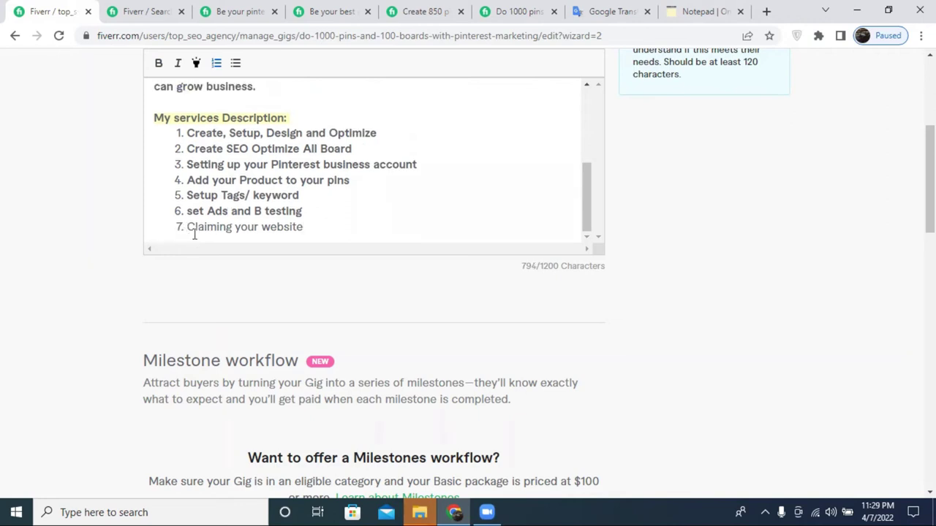
Remove the bold formatting from all seven service items and start an empty item 8.
drag(319, 230, 184, 133)
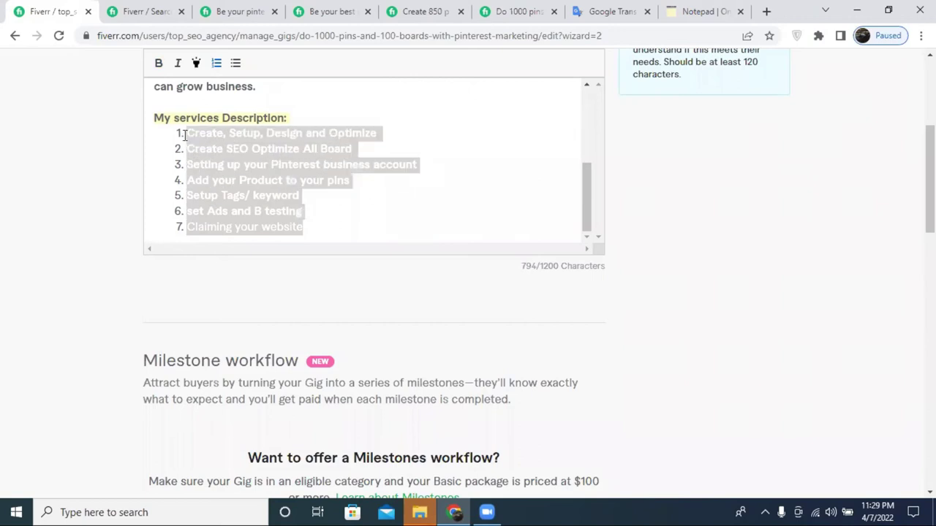
click(159, 64)
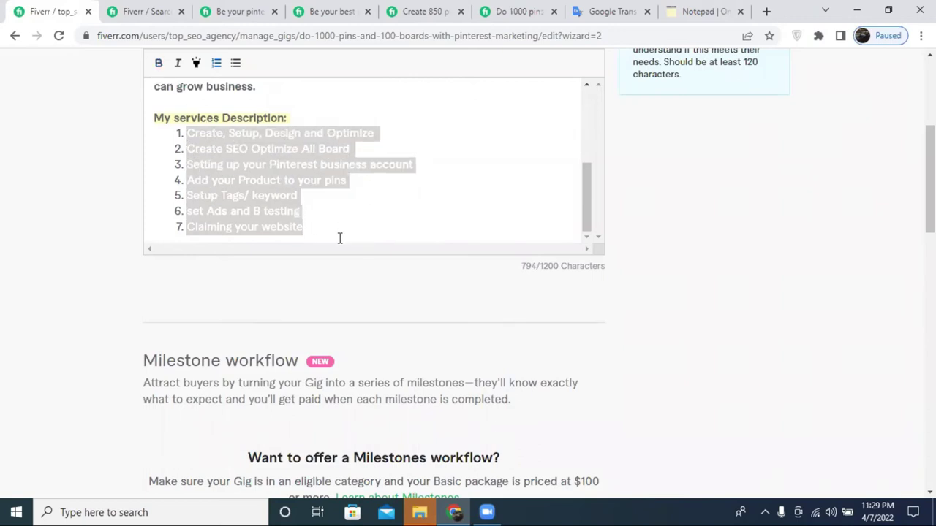
click(315, 226)
key(Return)
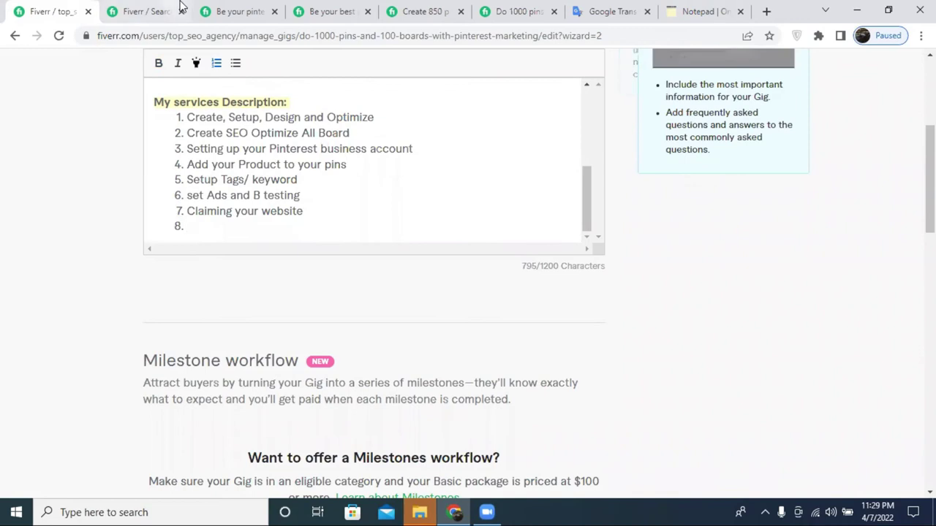
Copy the line "- Increasing your followers, impressions and traffic organically" from the competing Pinterest marketing manager gig.
click(232, 11)
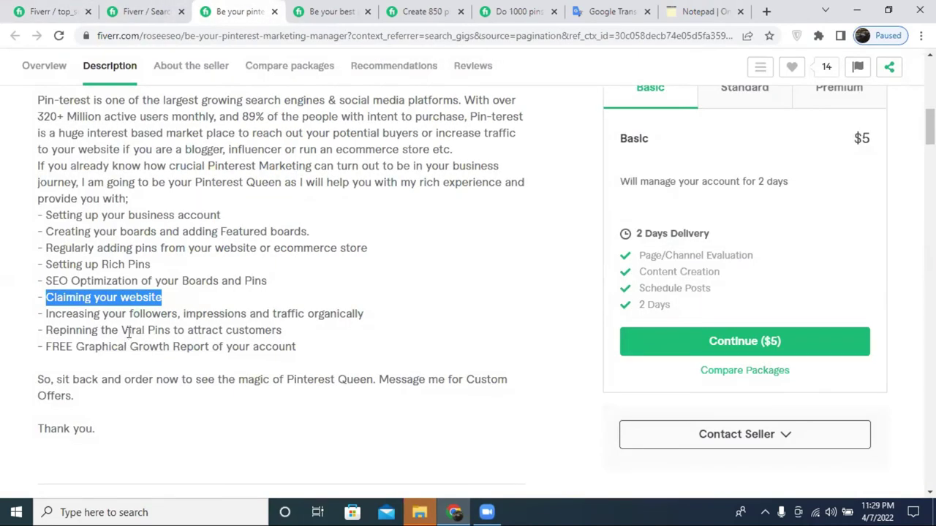
triple_click(278, 313)
right_click(278, 313)
click(309, 324)
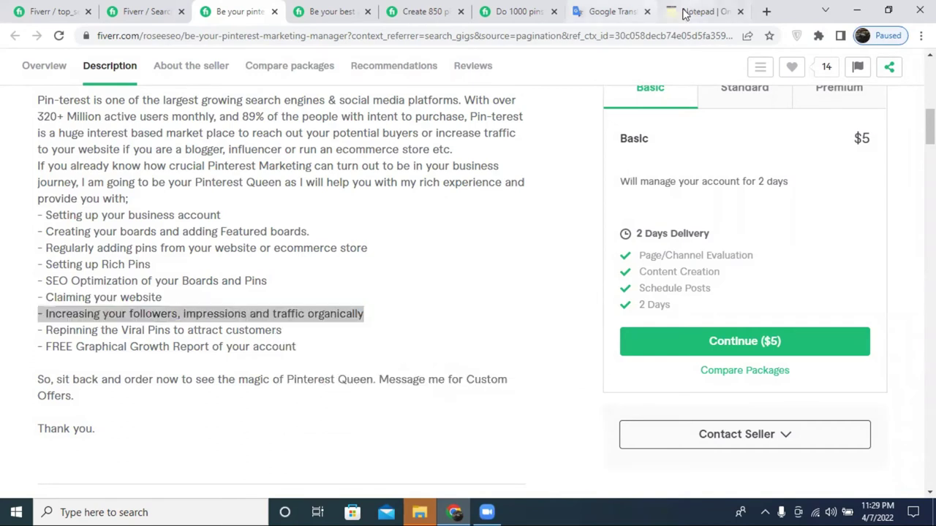
Paste the copied followers, impressions and traffic line into the online notepad and cut it as plain text.
click(685, 11)
key(ctrl+v)
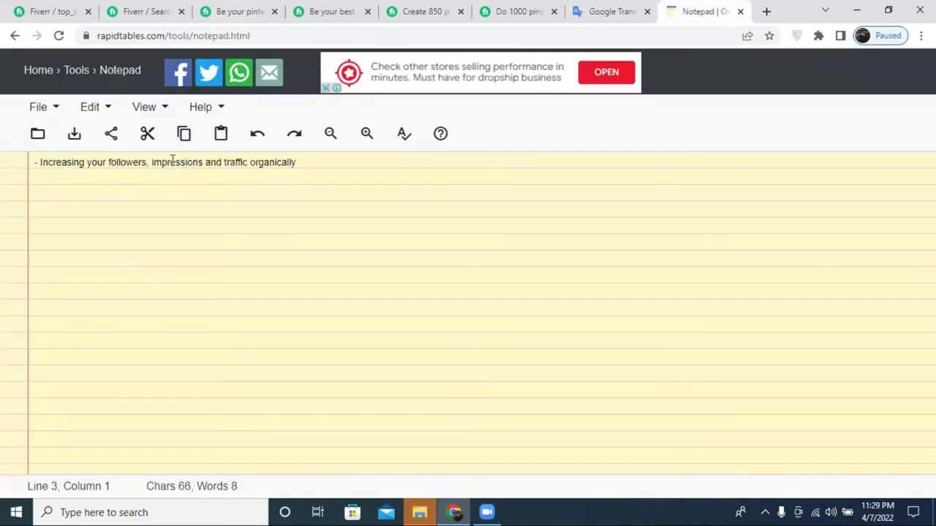
double_click(118, 161)
triple_click(118, 161)
right_click(117, 162)
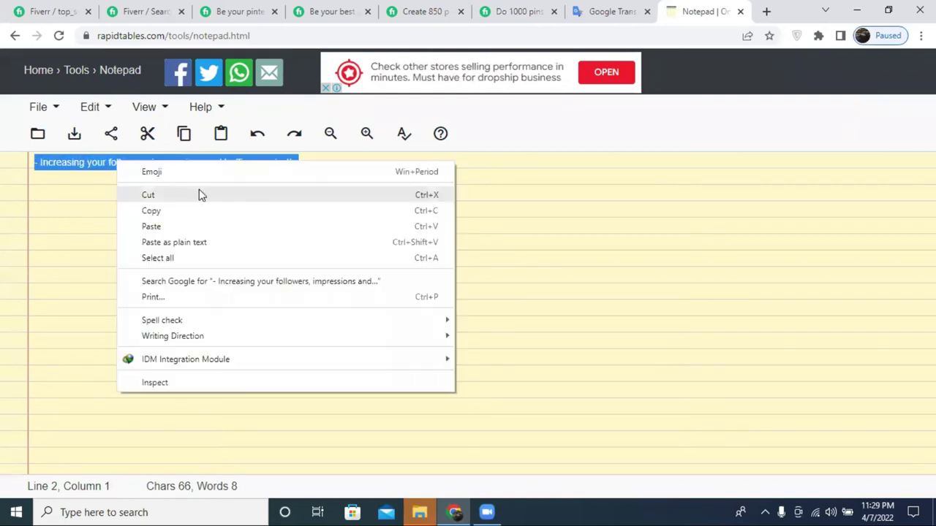
click(199, 195)
Paste "- Increasing your followers, impressions and traffic organically" into the gig description as item 8 and remove the extra numbered item below.
click(44, 11)
key(ctrl+v)
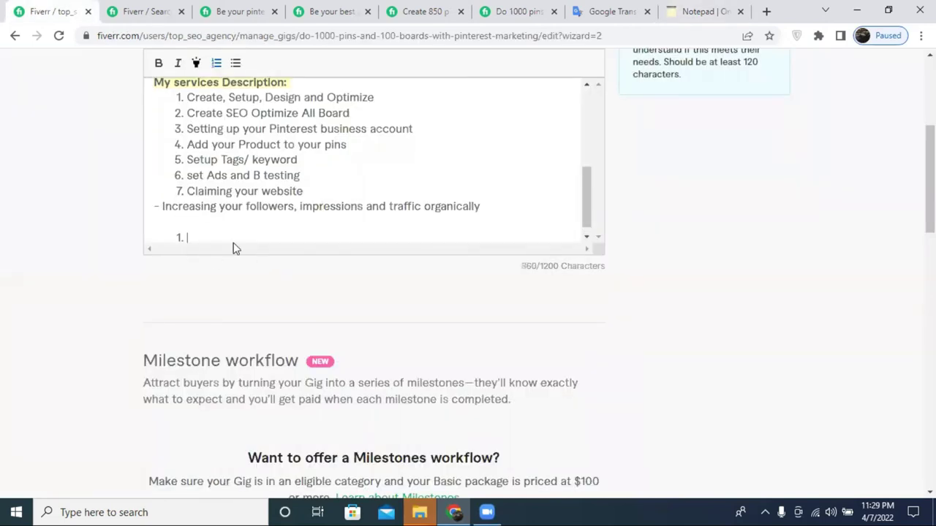
click(215, 63)
click(194, 234)
key(BackSpace)
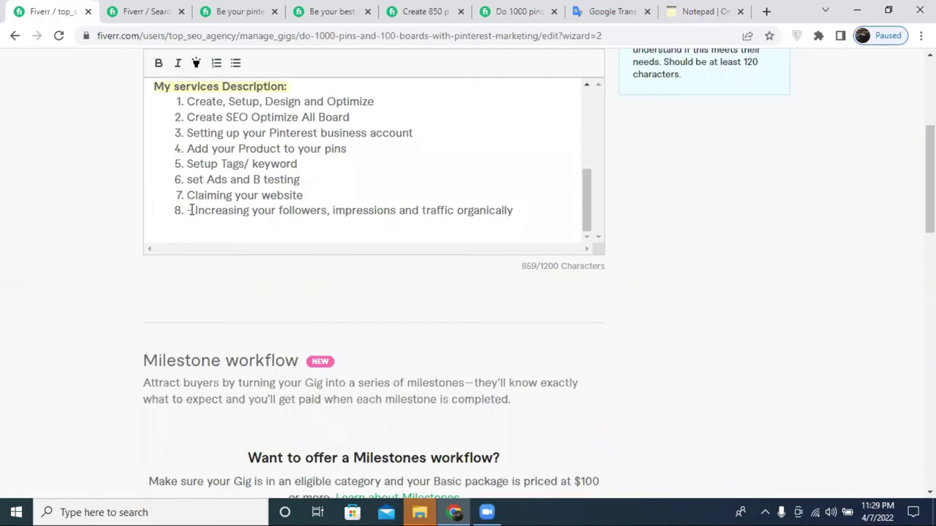
Delete the leading dash and space from service item 8, restore its numbering and start an empty item 9.
key(BackSpace)
key(BackSpace)
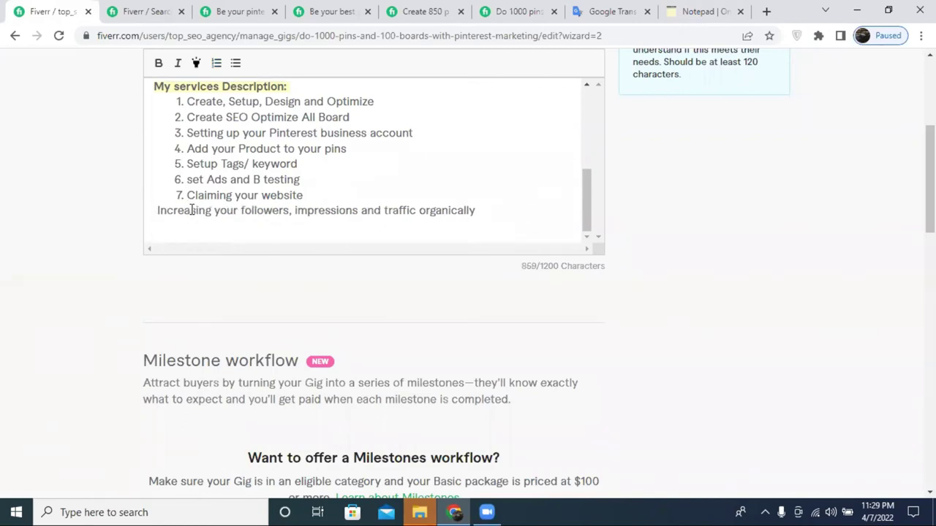
click(217, 63)
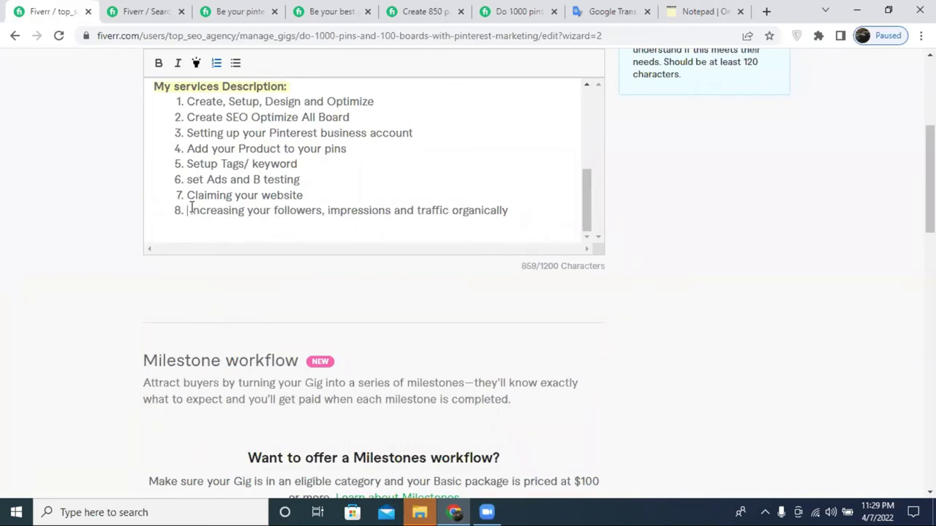
key(BackSpace)
click(517, 213)
key(Return)
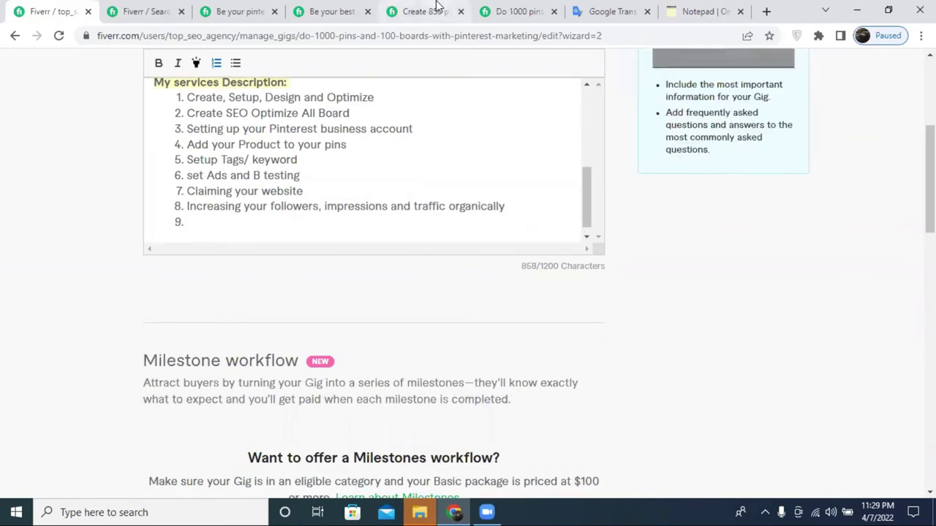
Copy "Increasing Monthly Viewers!" from the competing 850 pins gig's services list into the online notepad.
click(431, 11)
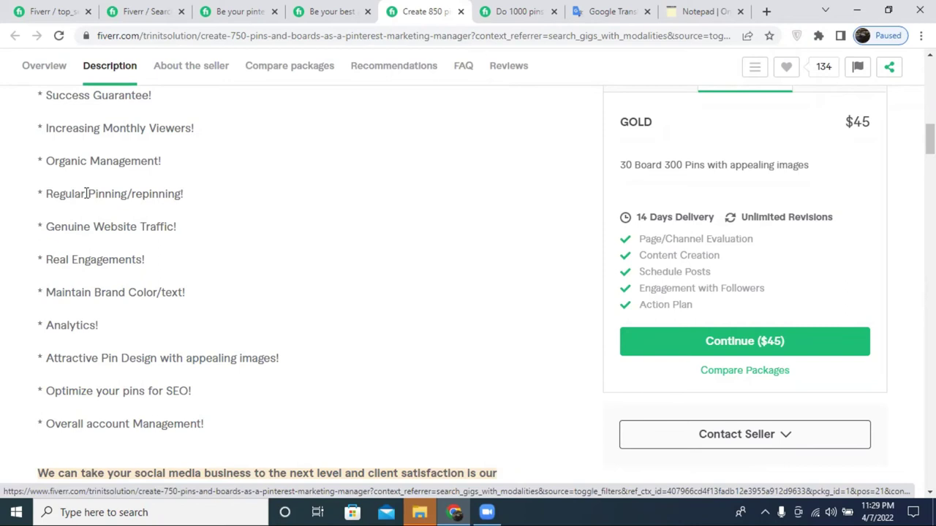
scroll(86, 193, up, 1)
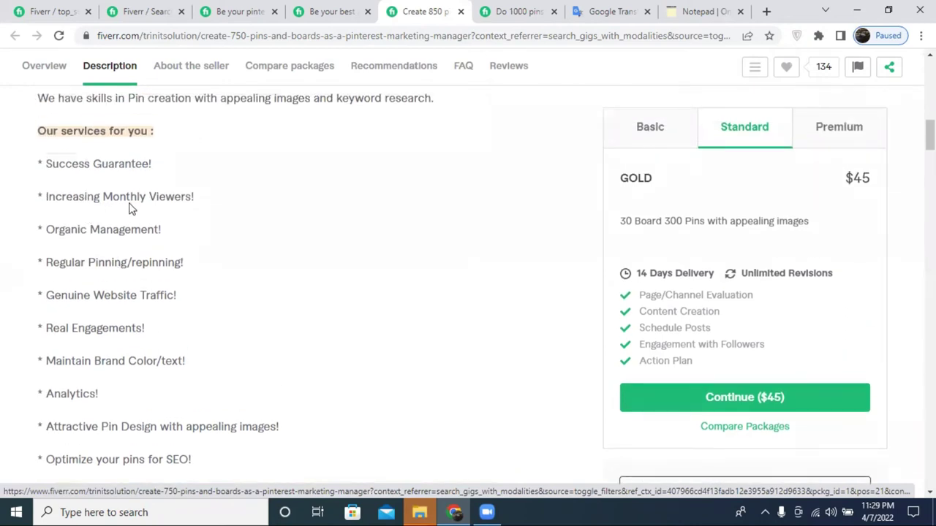
click(328, 9)
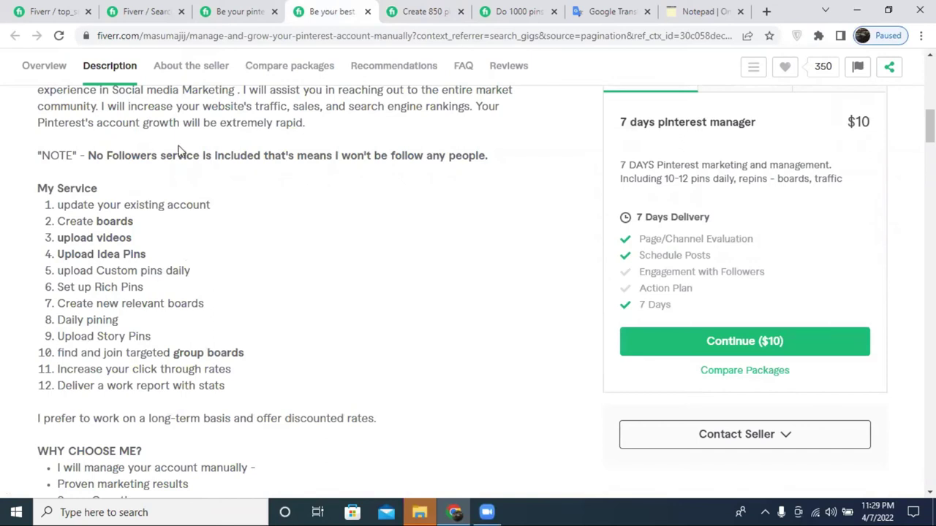
click(411, 9)
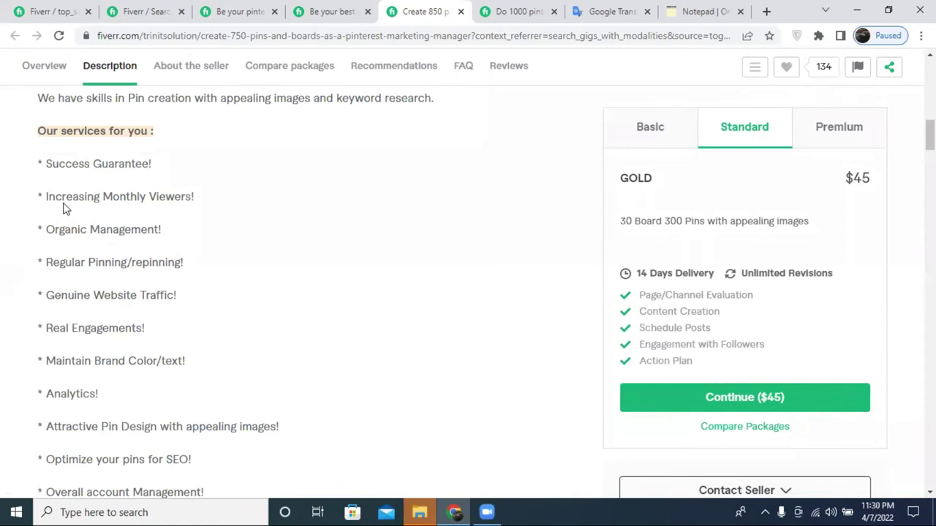
drag(45, 195, 209, 202)
right_click(183, 196)
click(219, 202)
click(691, 11)
key(ctrl+v)
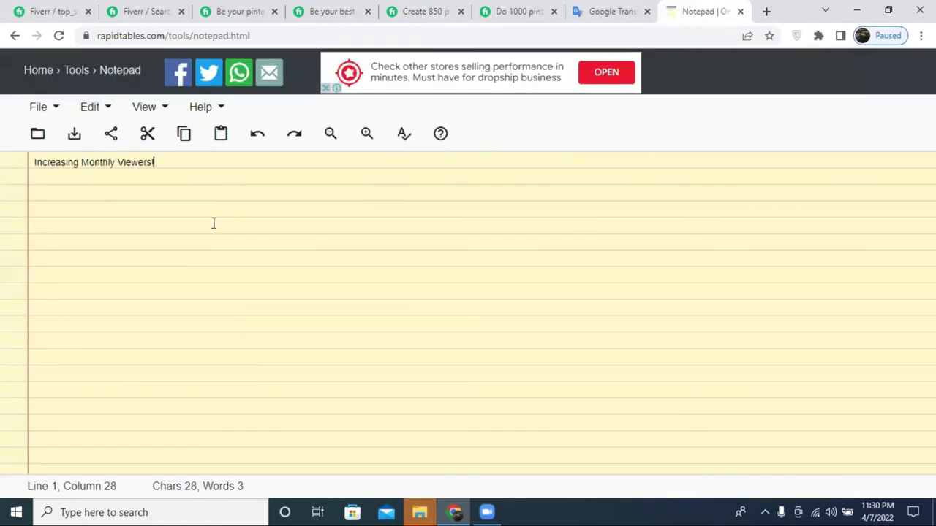
Move the "Increasing Monthly Viewers!" line from the notepad into the gig description after service 8.
triple_click(147, 162)
right_click(147, 162)
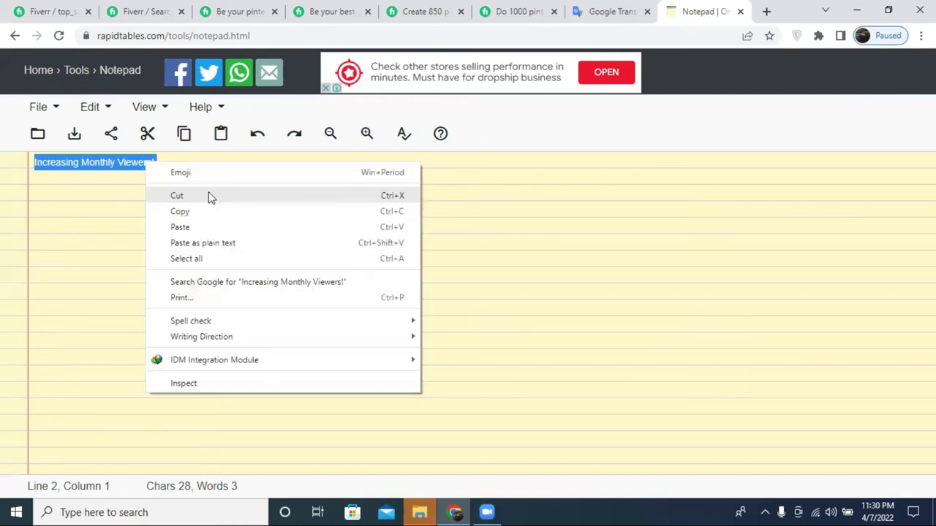
click(209, 194)
click(55, 11)
key(ctrl+v)
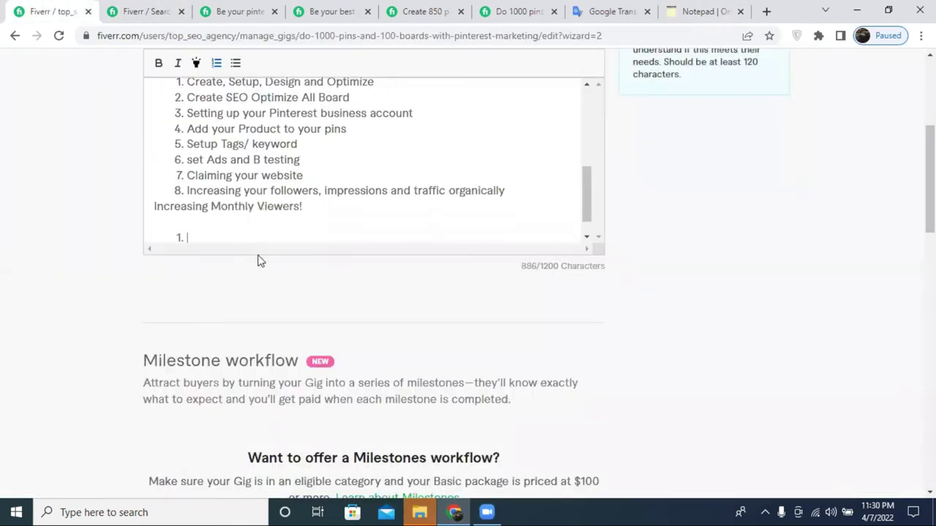
Format "Increasing Monthly Viewers!" as item 9 of the services list, remove the surplus lines and start item 10.
click(153, 206)
click(217, 64)
click(217, 240)
key(BackSpace)
key(BackSpace)
scroll(296, 185, up, 5)
scroll(295, 185, down, 5)
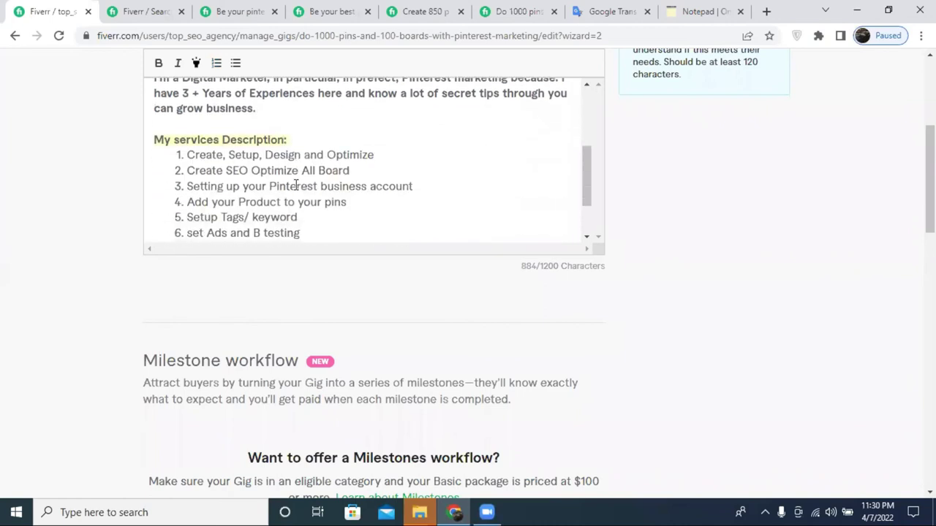
key(Return)
Check the competitor gigs already open for another service to add to the description.
click(232, 9)
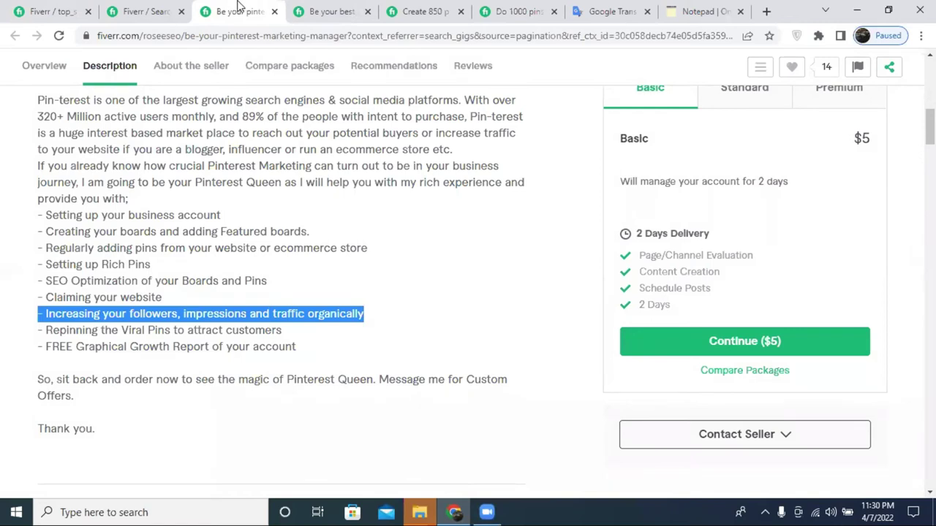
click(362, 7)
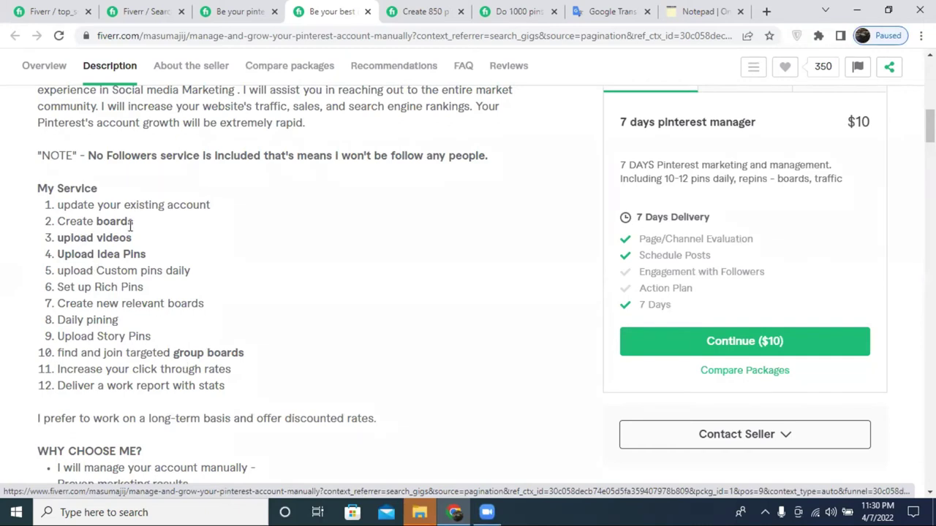
click(231, 7)
click(169, 7)
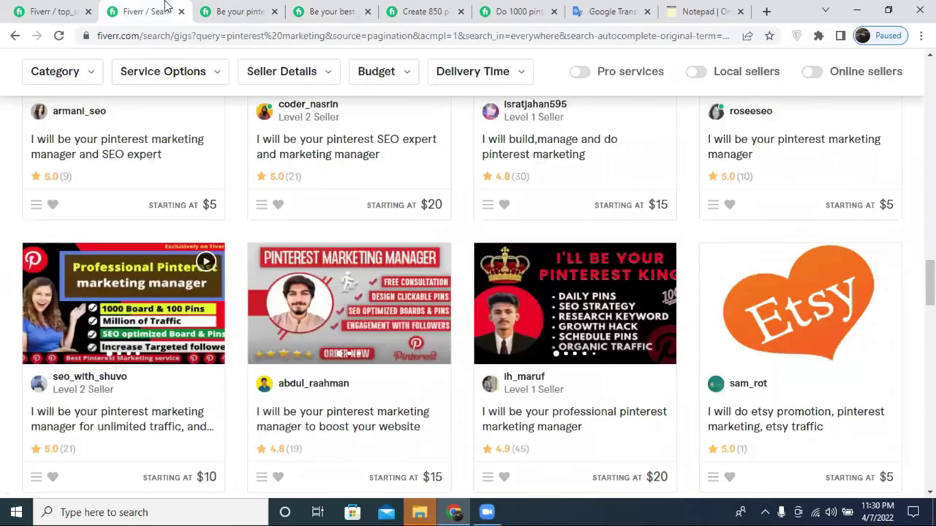
click(407, 9)
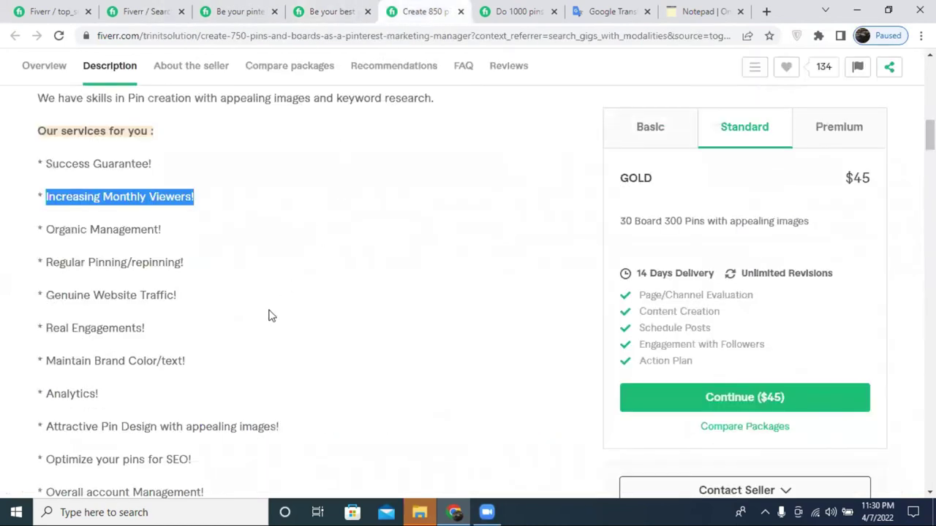
click(550, 8)
click(81, 9)
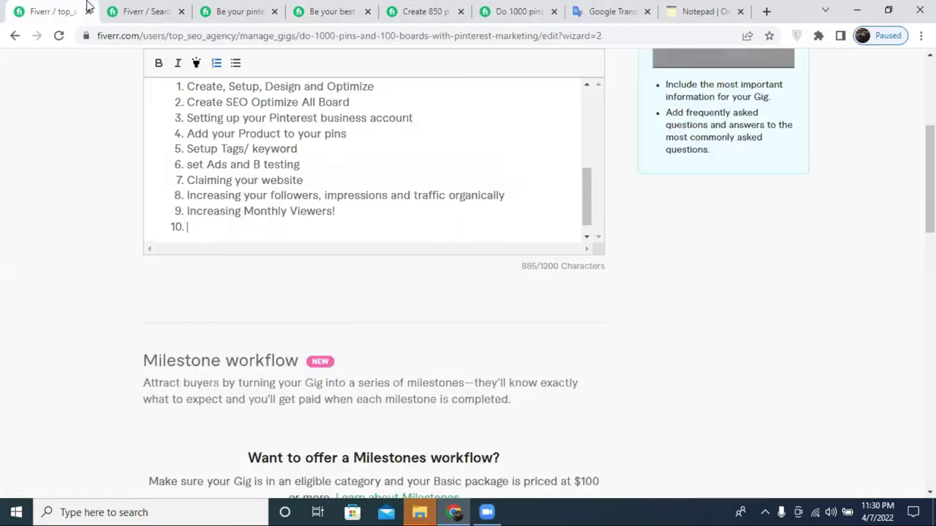
Open the "I will be your professional pinterest marketing manager" gig from the search results and read its services list.
click(152, 10)
scroll(291, 261, down, 3)
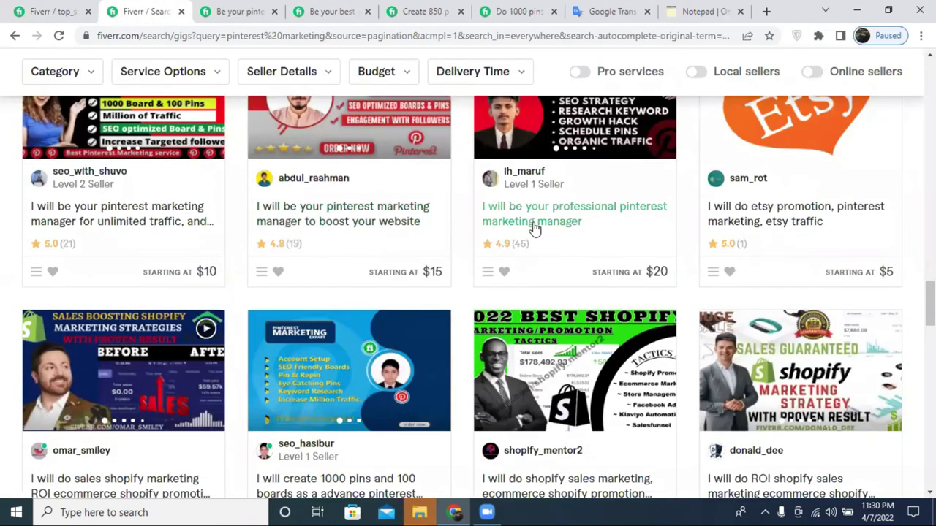
right_click(547, 228)
click(589, 234)
click(199, 10)
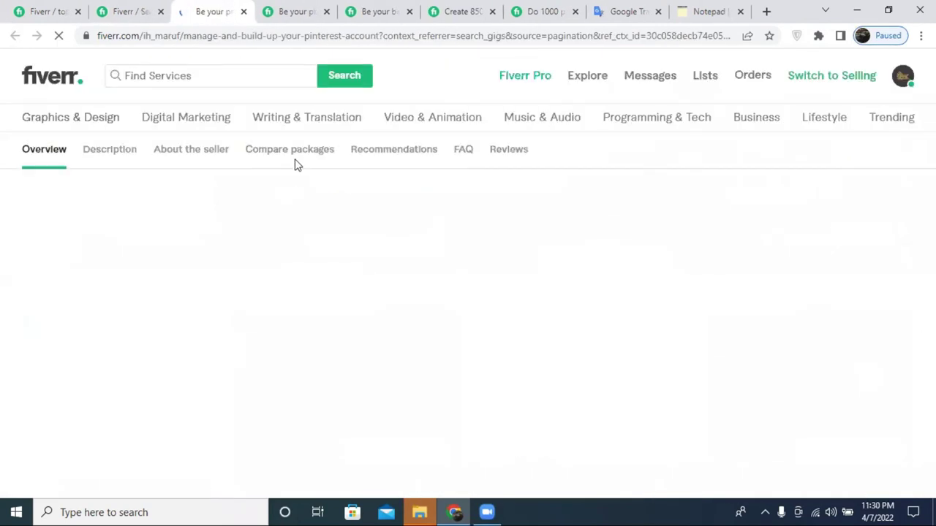
scroll(376, 223, down, 10)
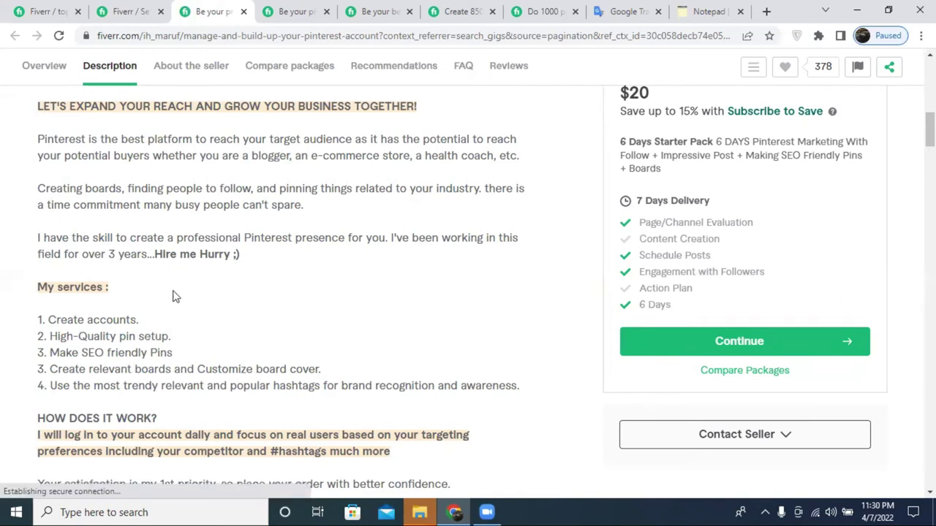
Open the gig offering 800 pins and 80 boards with SEO from the search results and view its services list.
click(141, 7)
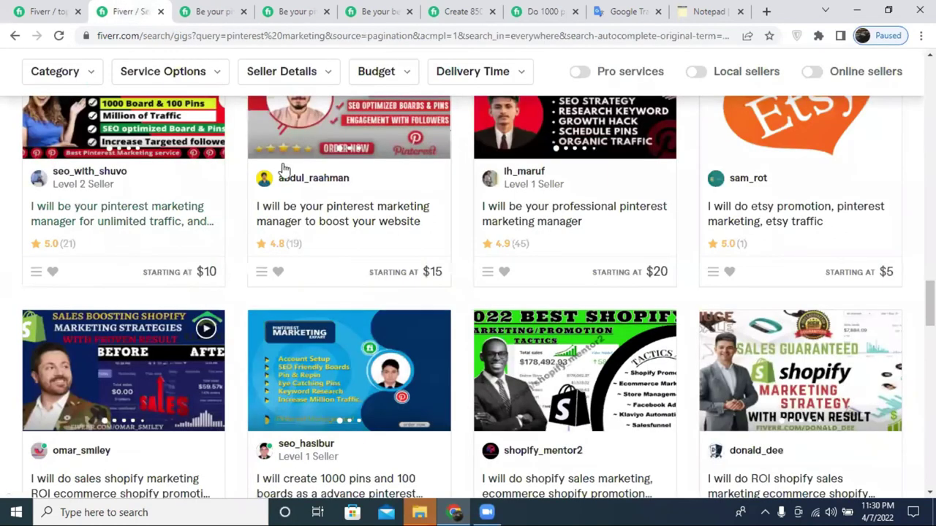
scroll(282, 171, down, 4)
scroll(320, 230, down, 3)
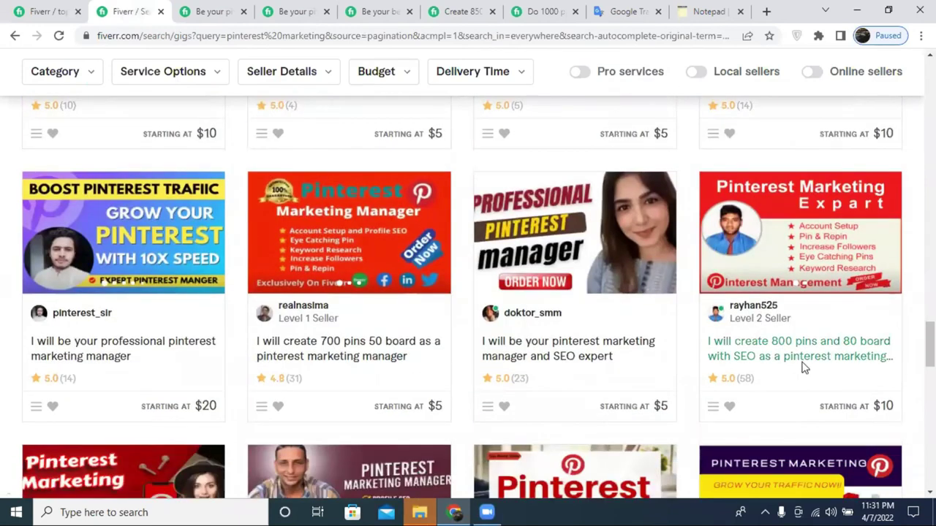
click(770, 356)
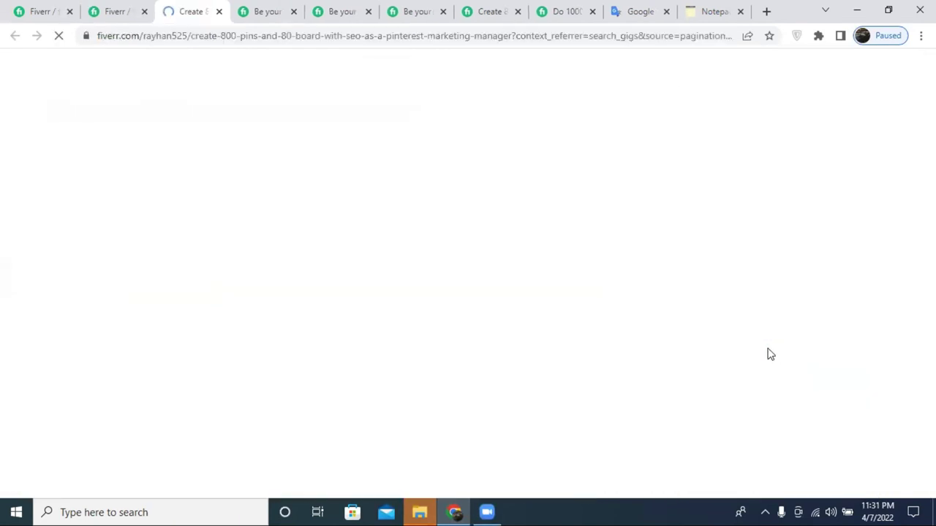
scroll(768, 355, down, 8)
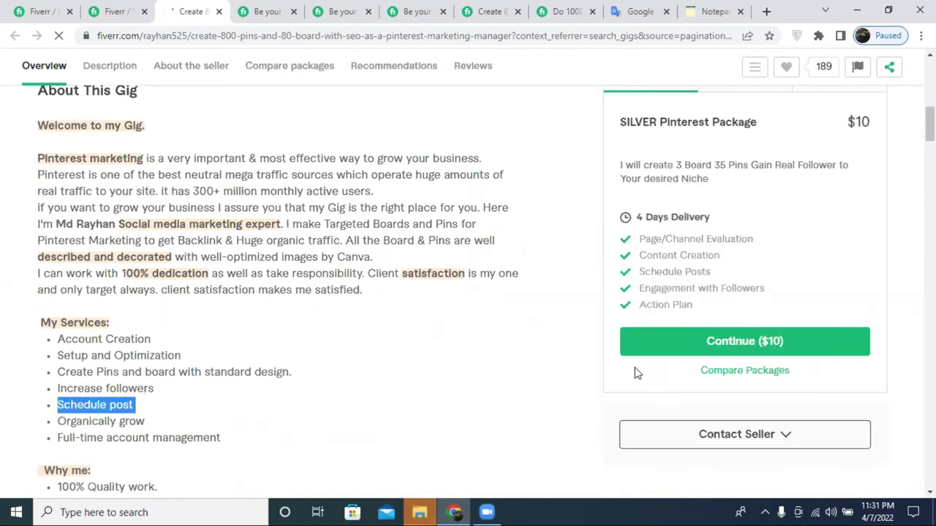
Copy "Full-time account management" from the 800 pins gig's services list into the online notepad.
triple_click(96, 445)
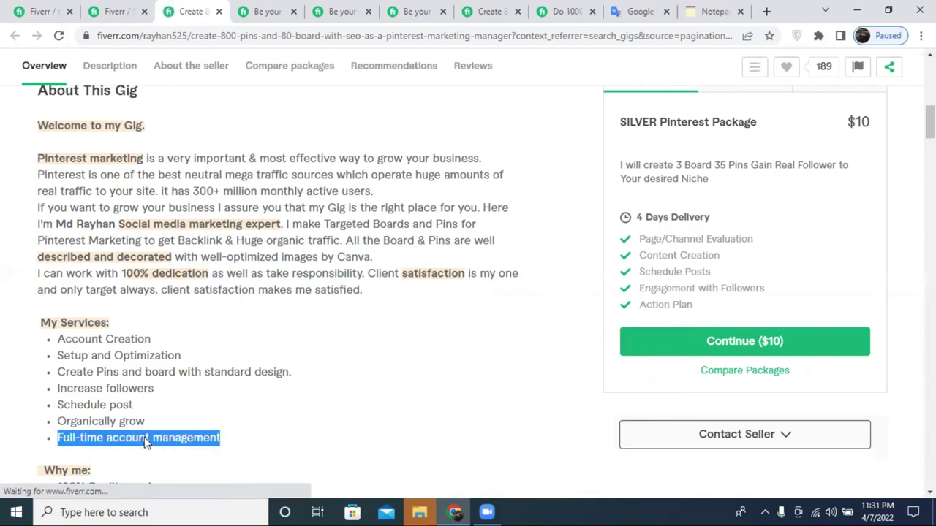
right_click(108, 442)
click(147, 345)
click(644, 11)
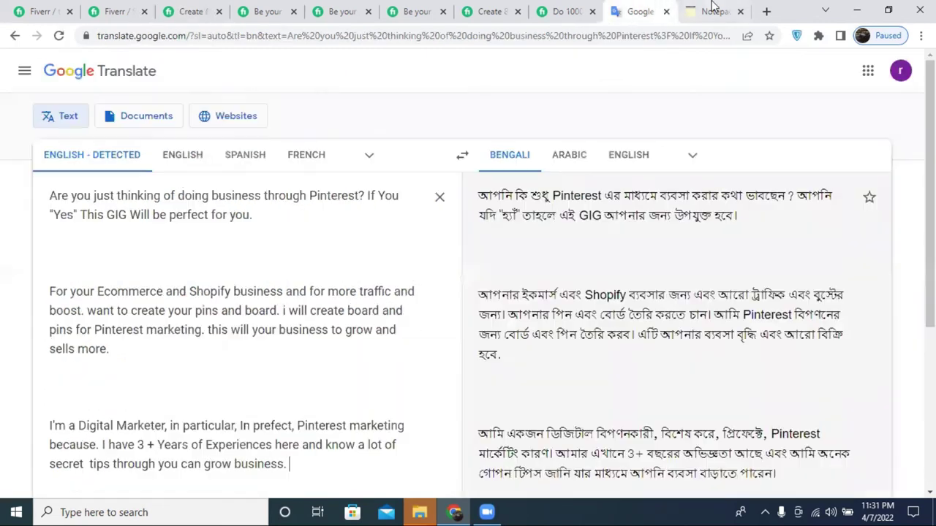
click(713, 11)
key(ctrl+v)
Move the "Full-time account management" line from the notepad into the gig description below "Increasing Monthly Viewers!".
triple_click(86, 163)
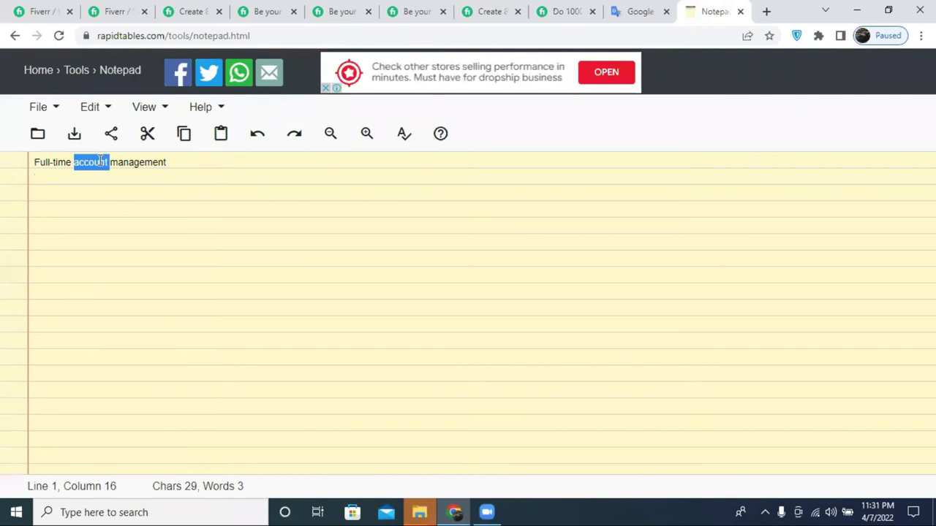
right_click(97, 156)
click(151, 191)
click(38, 9)
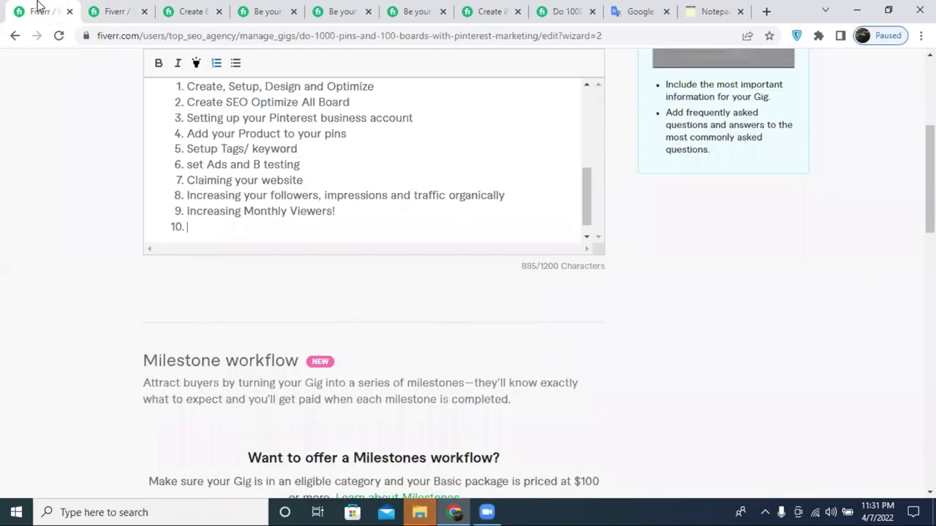
right_click(202, 227)
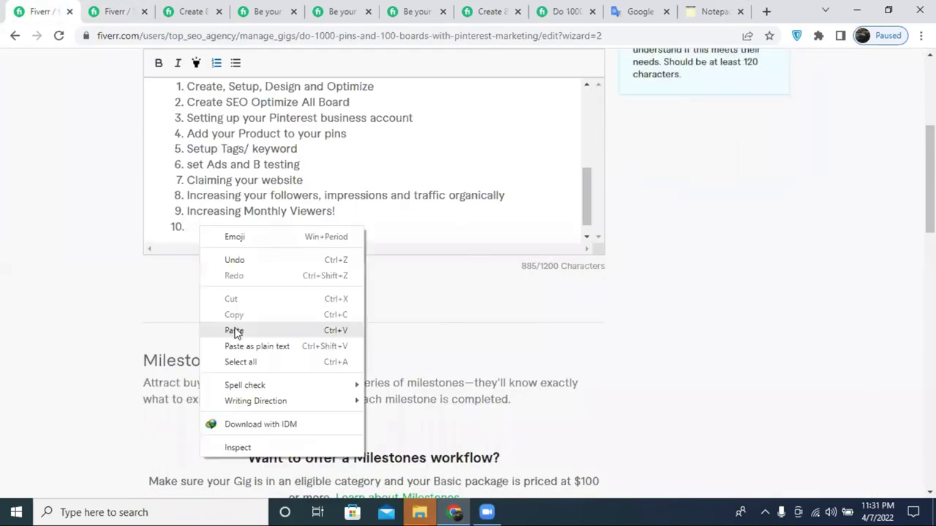
click(234, 331)
Format "Full-time account management" as item 10 of the services list and remove the extra empty lines beneath it.
key(BackSpace)
key(BackSpace)
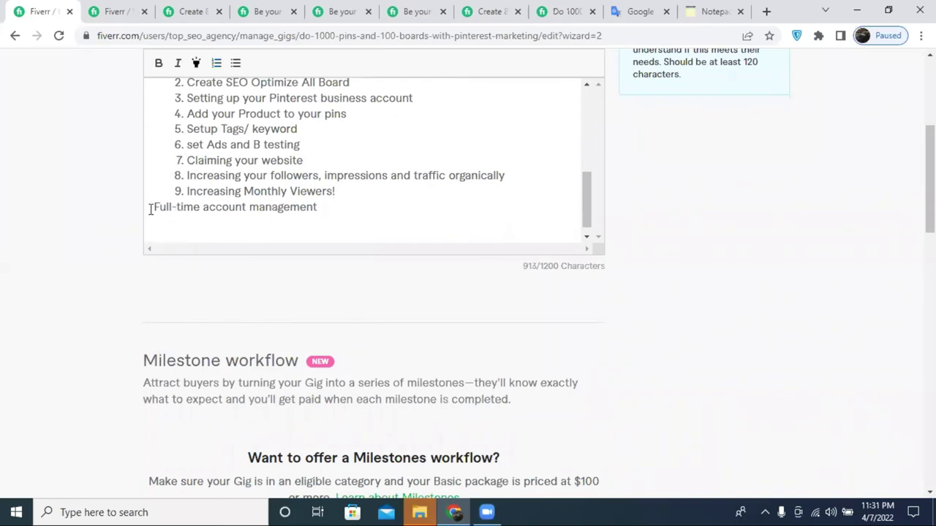
click(220, 65)
click(222, 226)
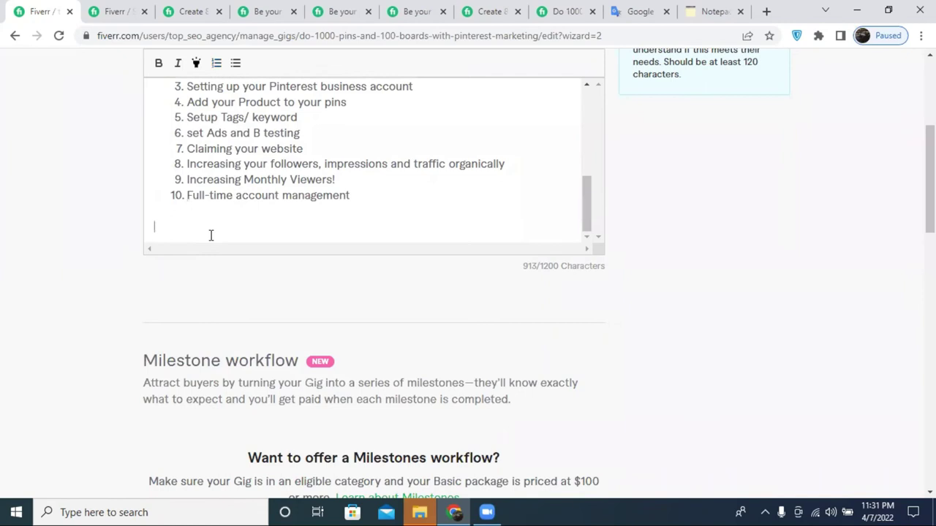
key(BackSpace)
Review the gig description from its opening heading down to the end of the services list.
scroll(212, 227, up, 10)
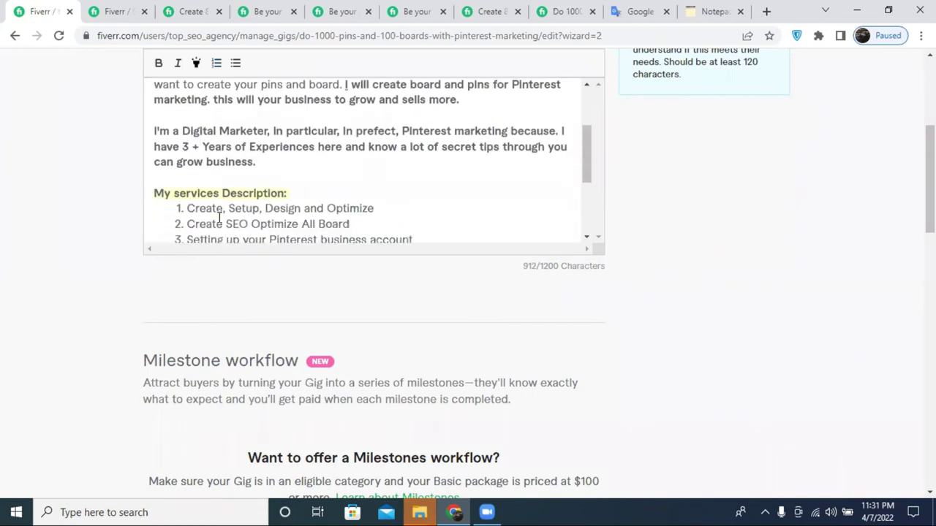
triple_click(293, 192)
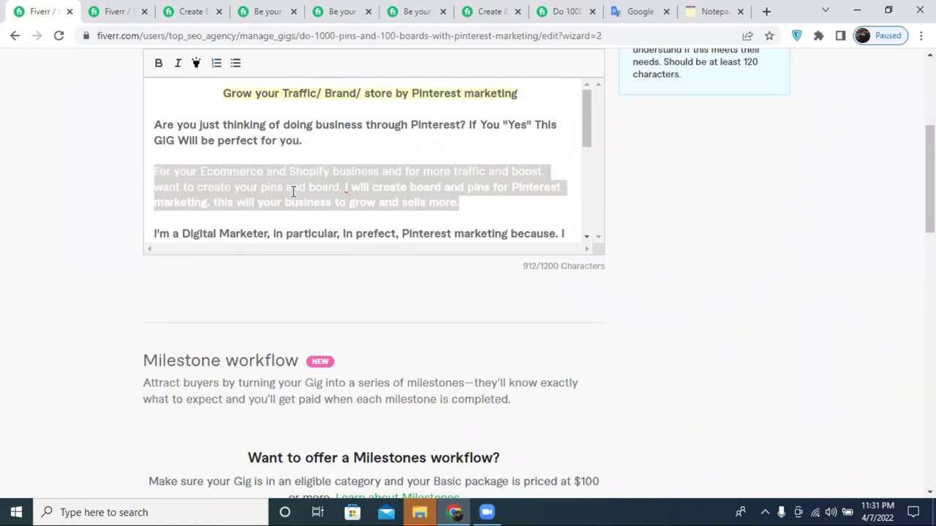
scroll(294, 192, down, 10)
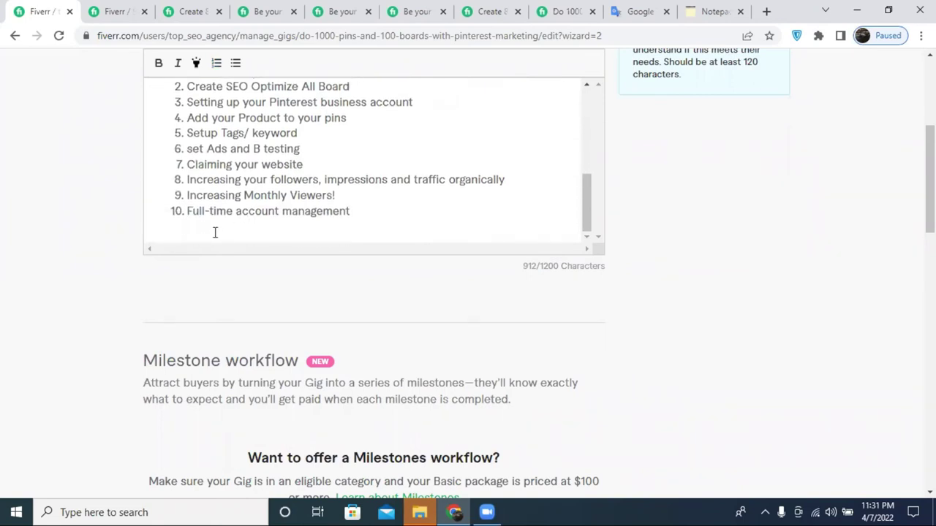
click(215, 232)
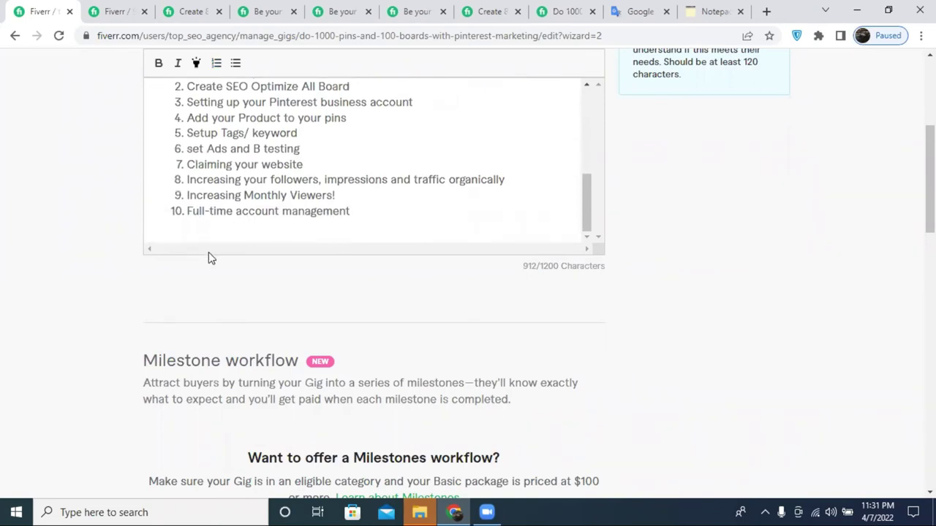
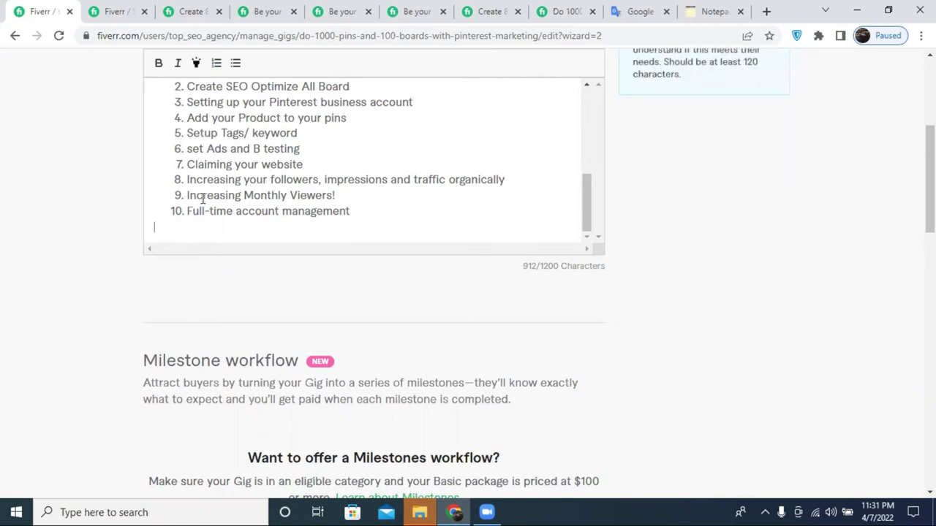
text(My)
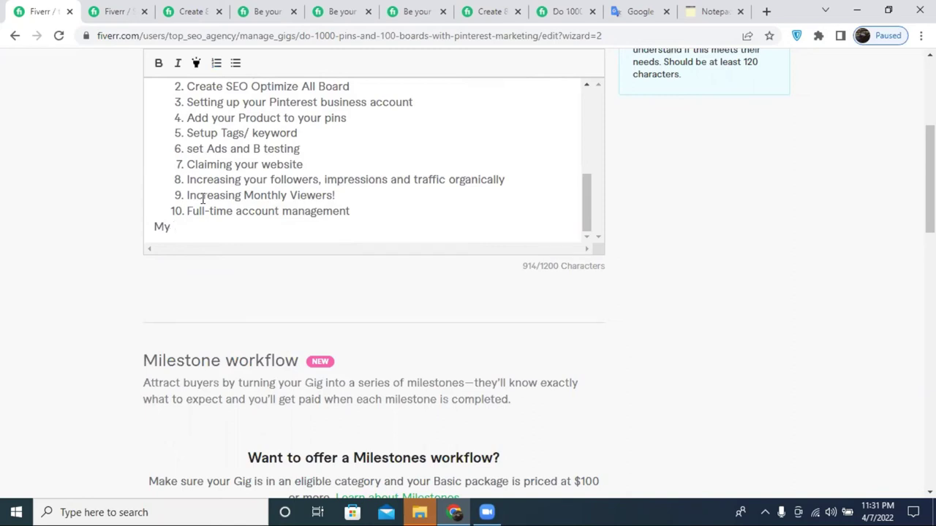
key(BackSpace)
key(BackSpace)
key(BackSpace)
End the numbered services list after item 10 and start a new paragraph below a blank line.
key(BackSpace)
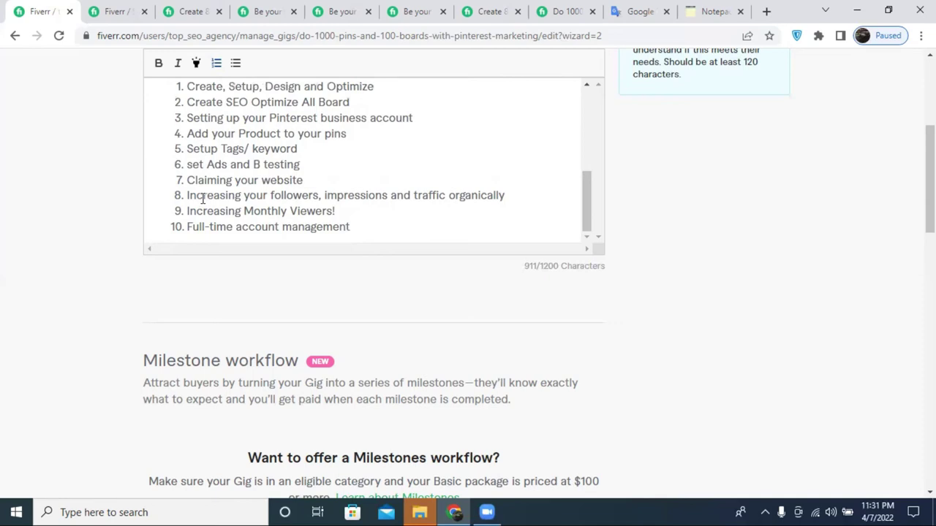
key(Return)
key(Return)
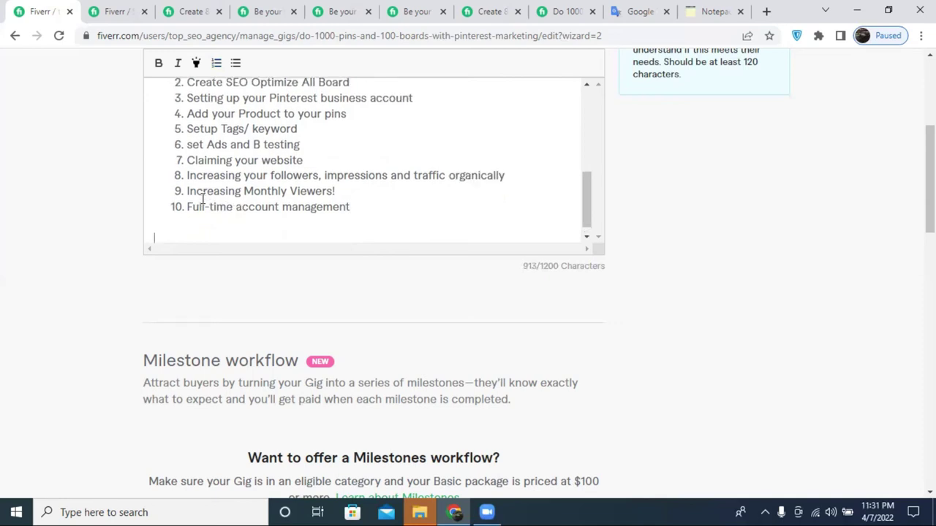
Add the heading "Why you Choose me" below the services list and make it bold and highlighted.
text(Why )
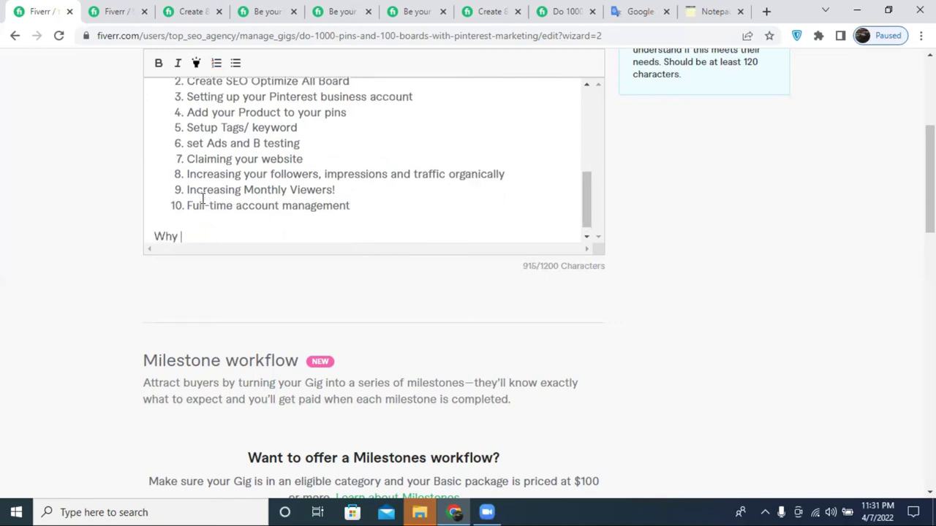
text(you Choose me)
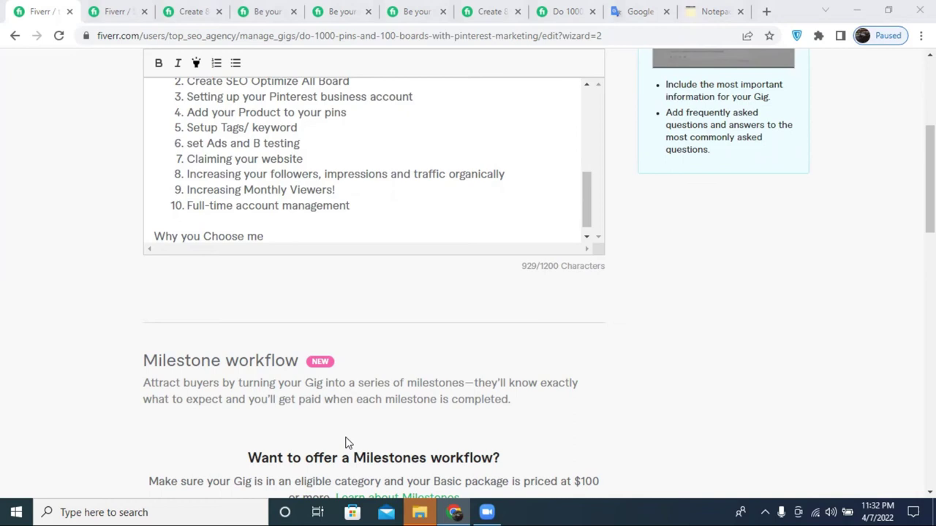
scroll(292, 216, down, 1)
drag(292, 217, 109, 222)
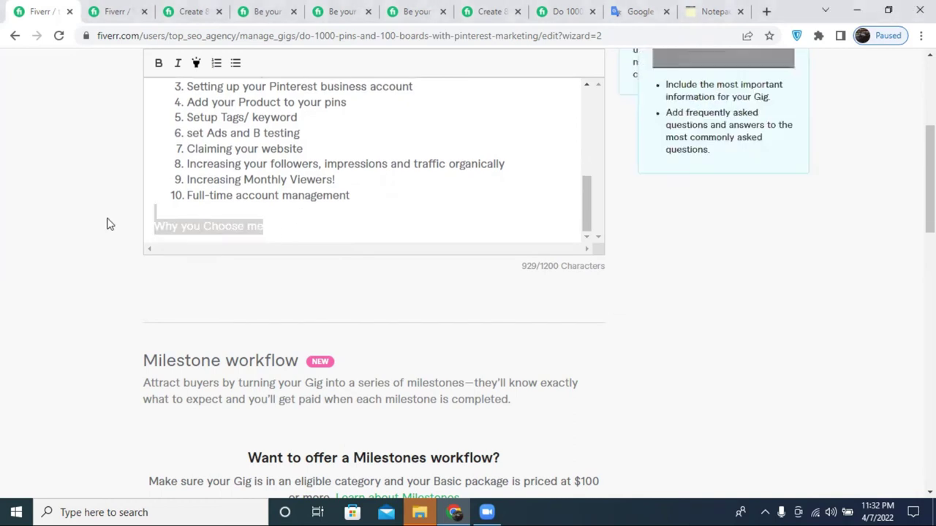
click(236, 64)
click(241, 69)
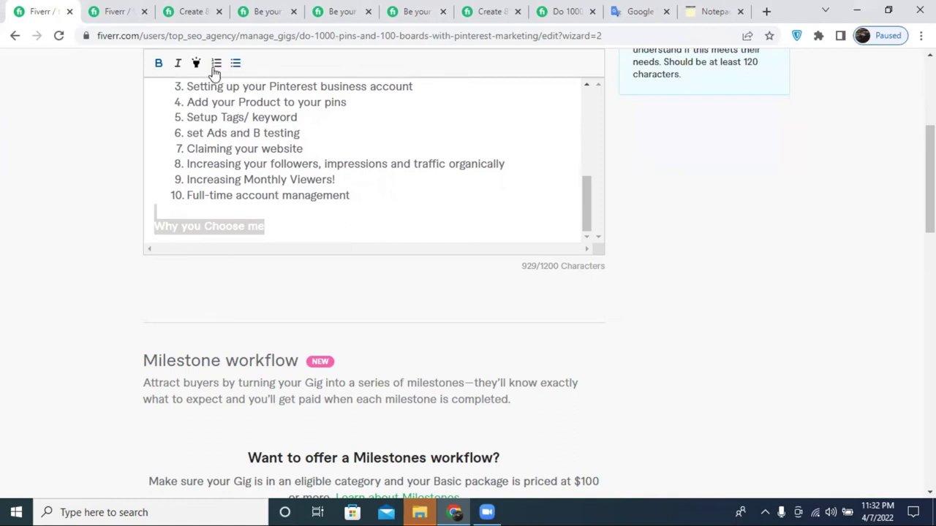
click(278, 226)
drag(278, 226, 153, 227)
click(196, 63)
click(289, 232)
Start a numbered list under the "Why you Choose me" heading with "On-Time Delivery" as item 1.
key(Return)
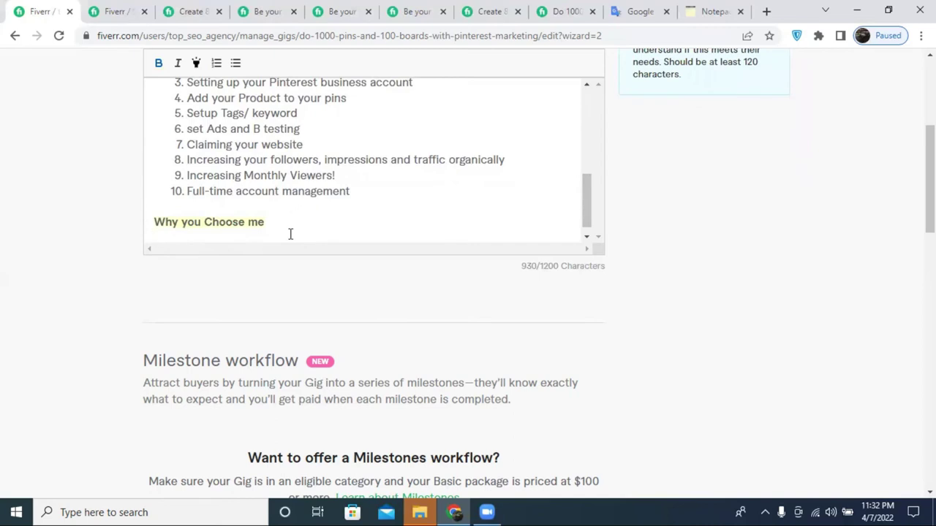
click(215, 64)
click(251, 228)
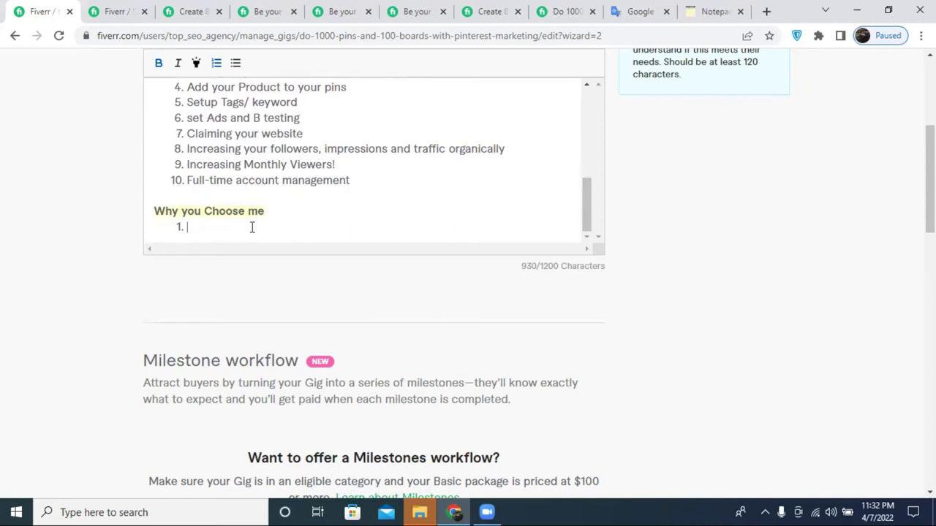
text(On-TIme )
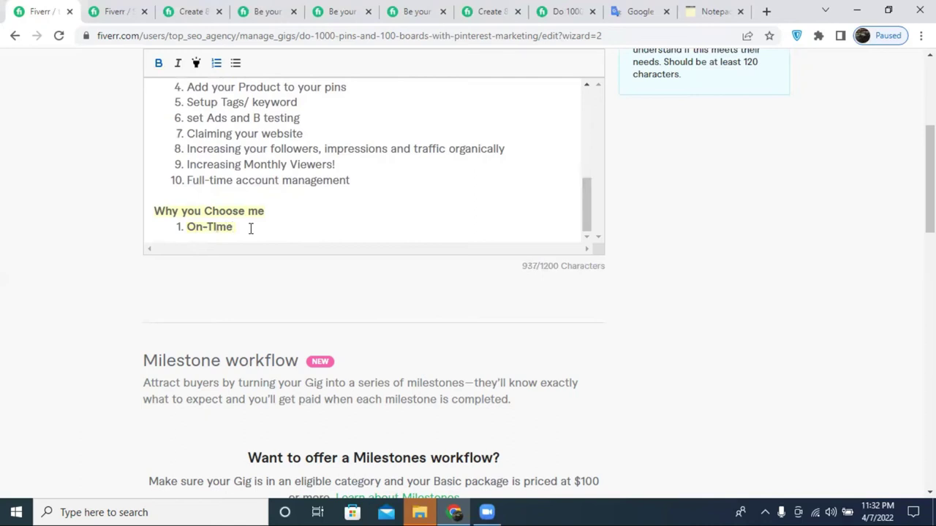
text(Delivery)
key(Return)
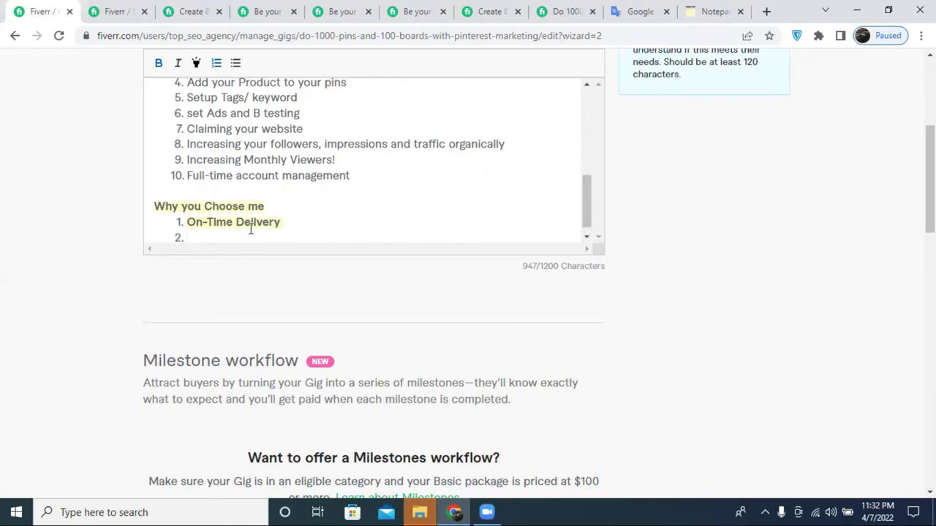
Add "All manually work" and "High Quality Services" as items 2 and 3 of the new list.
text(All)
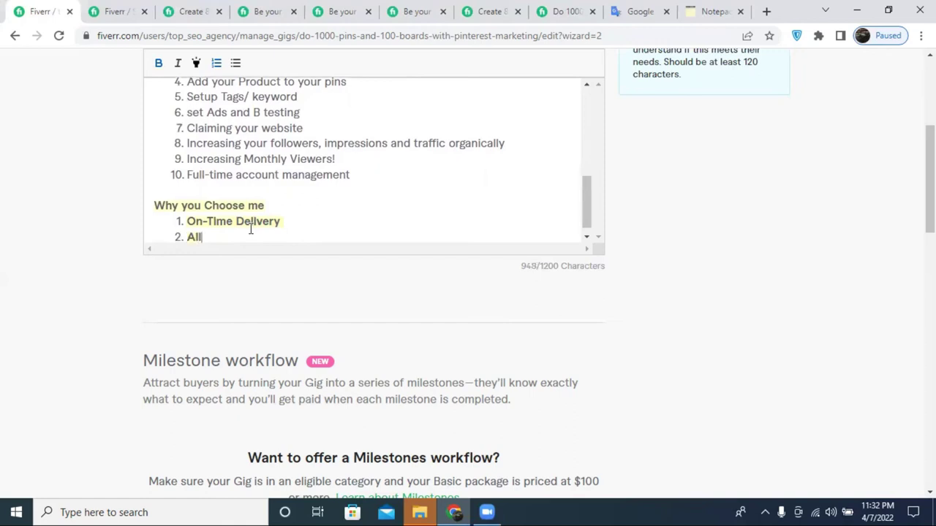
text( manually work)
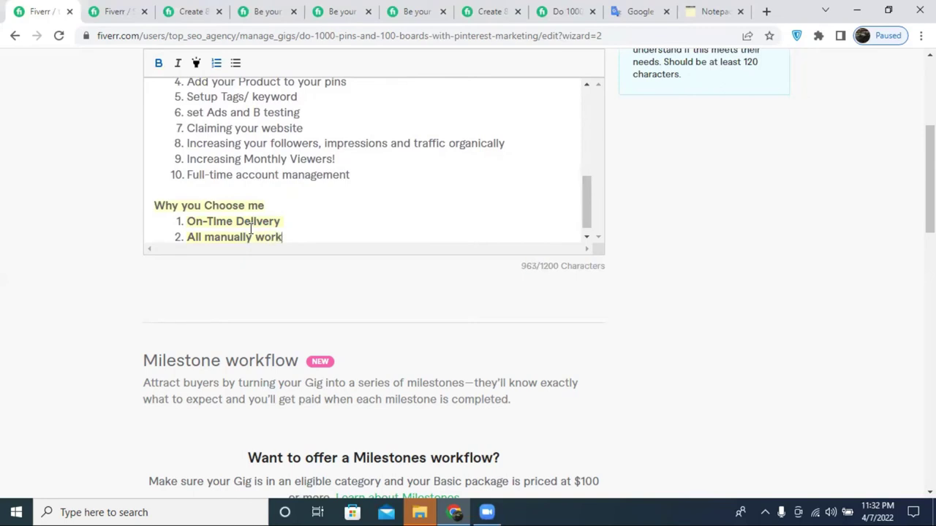
key(Return)
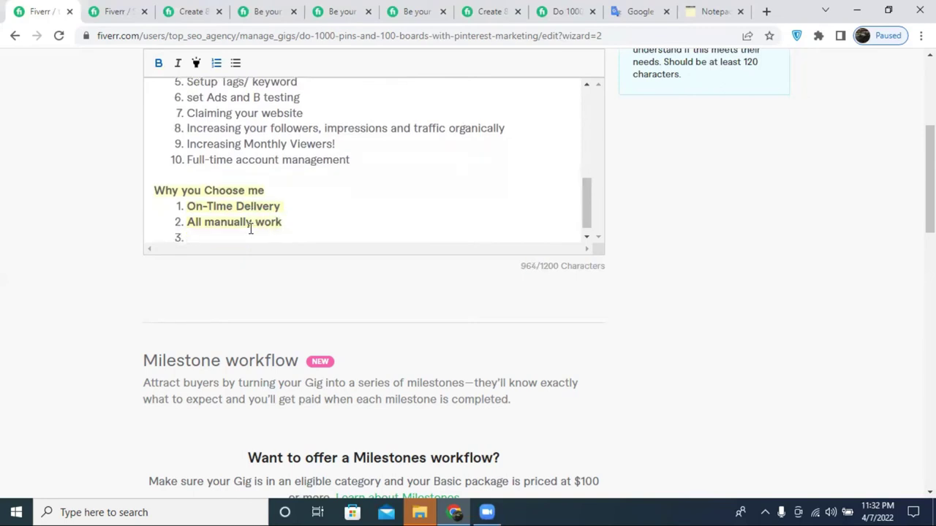
text(Hight)
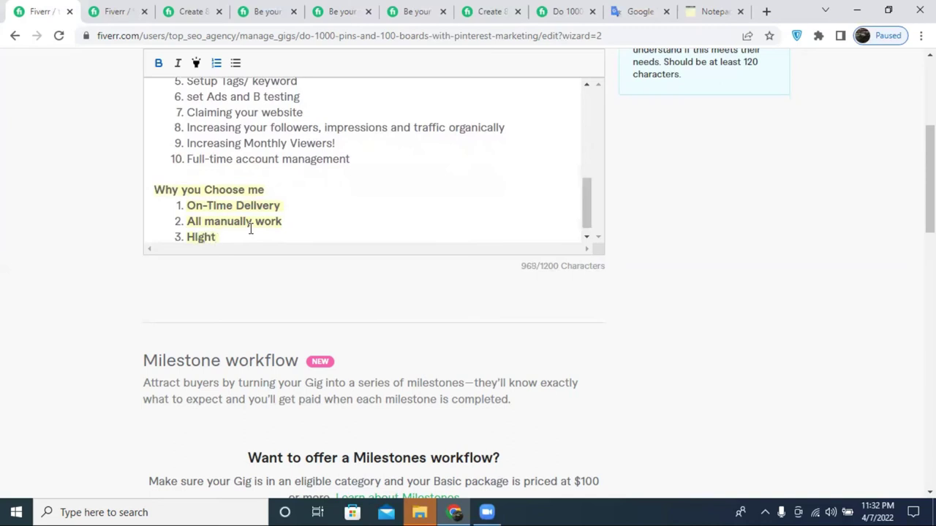
key(BackSpace)
text(Quality Services)
key(Return)
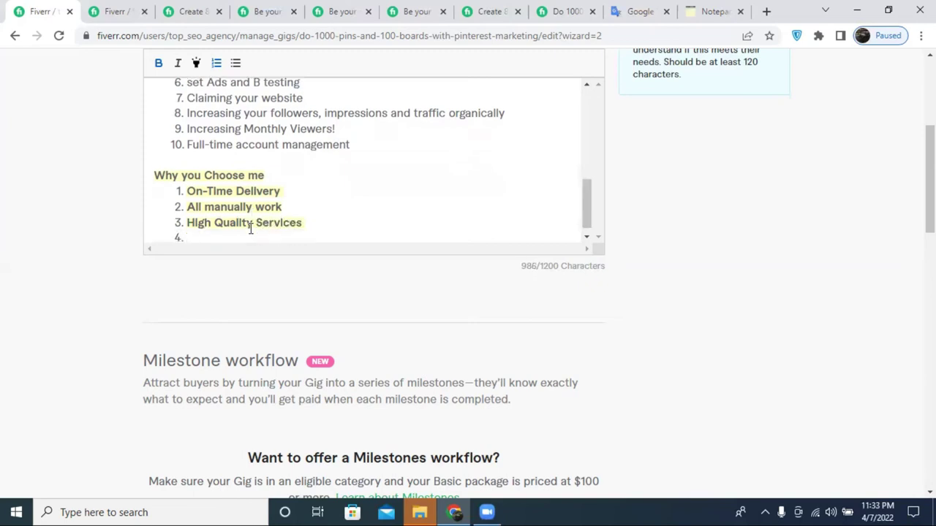
Look through the competing gigs for more selling points and copy "100% satisfaction guaranteed" from a WHY CHOOSE ME list.
click(117, 11)
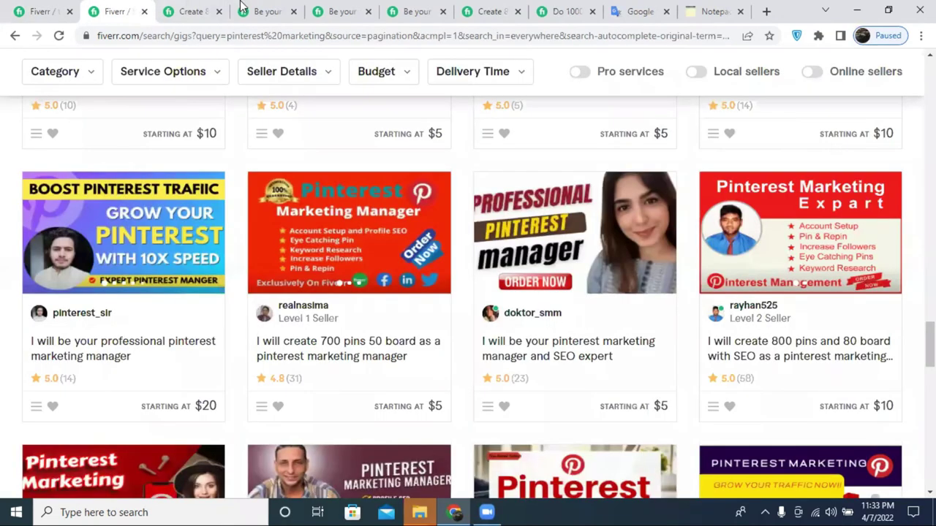
click(267, 11)
scroll(300, 176, down, 3)
click(358, 8)
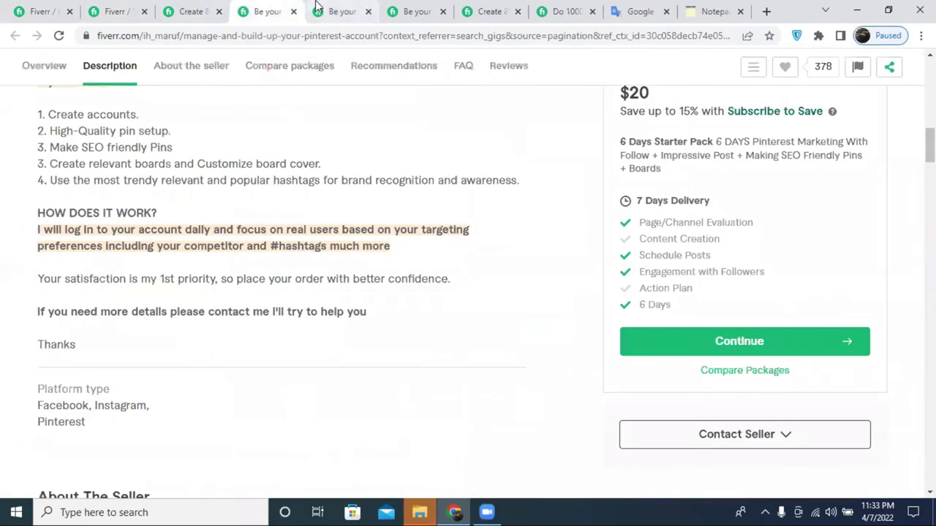
click(468, 8)
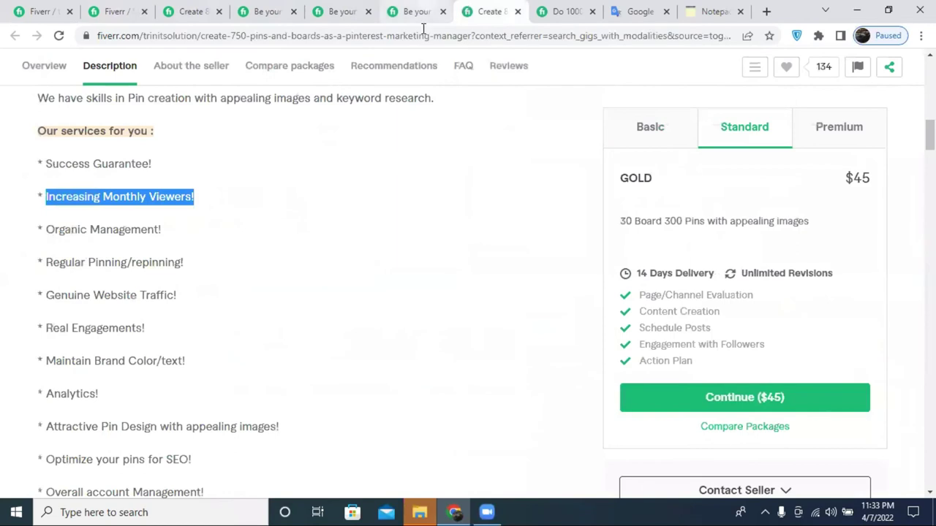
click(428, 9)
scroll(376, 177, down, 2)
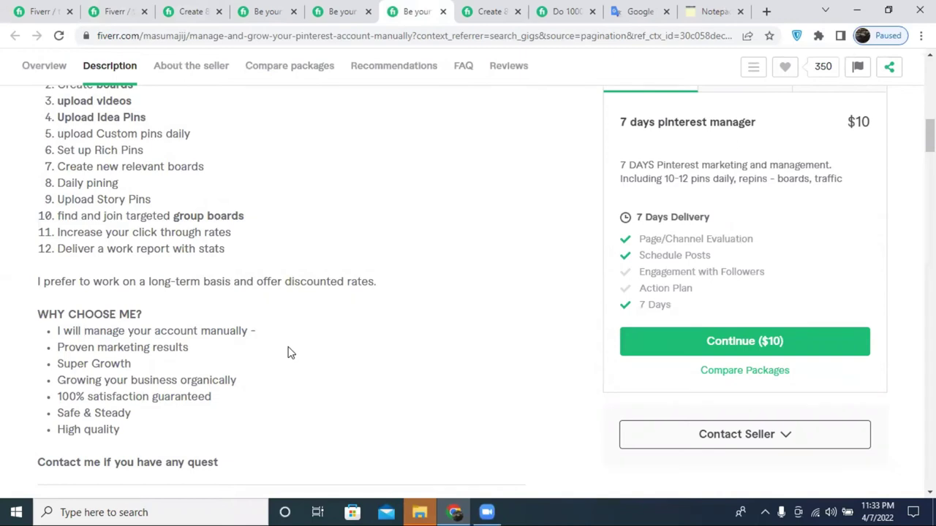
triple_click(117, 397)
right_click(114, 399)
click(187, 296)
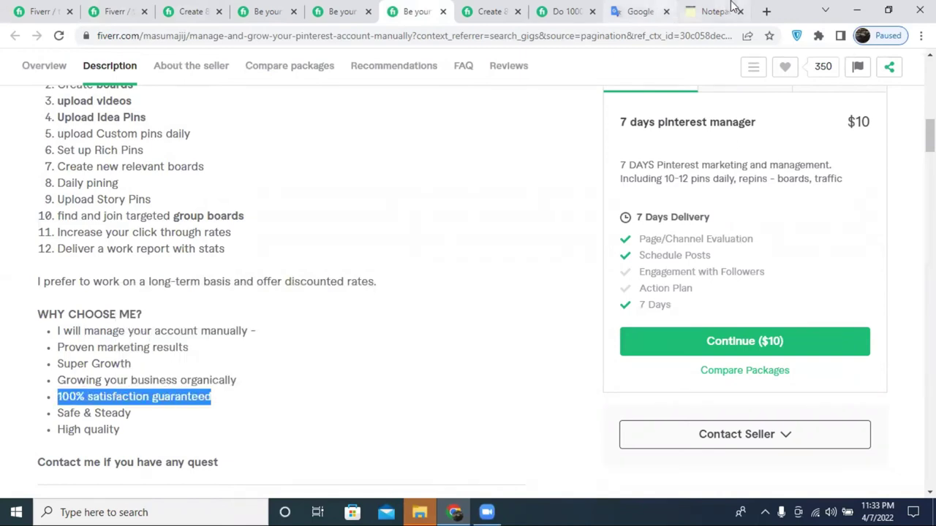
Paste "100% satisfaction guaranteed" into the online notepad and cut it from there as plain text.
click(733, 9)
right_click(171, 176)
click(226, 284)
click(110, 162)
right_click(109, 163)
click(134, 263)
right_click(117, 166)
click(146, 204)
Paste "100% satisfaction guaranteed" into the gig description and format it as item 4 of the "Why you Choose me" list.
key(ctrl+1)
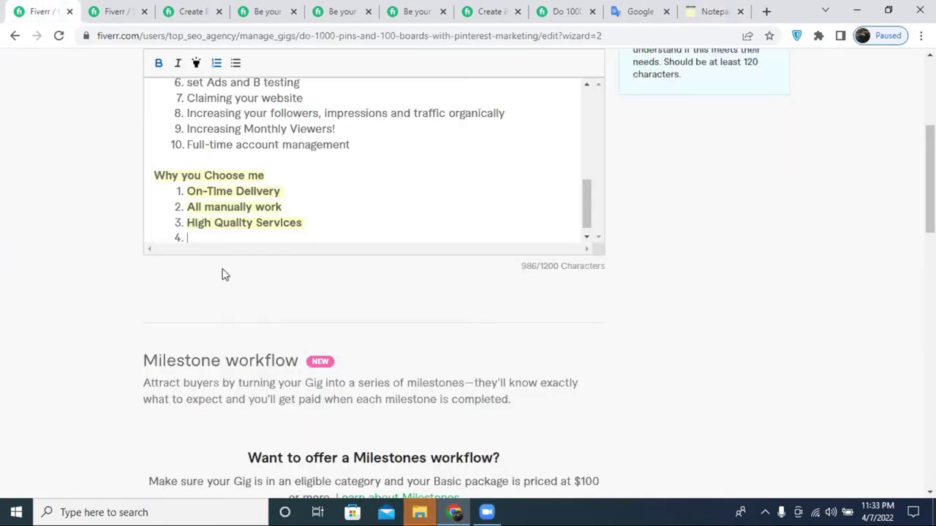
key(ctrl+v)
click(155, 206)
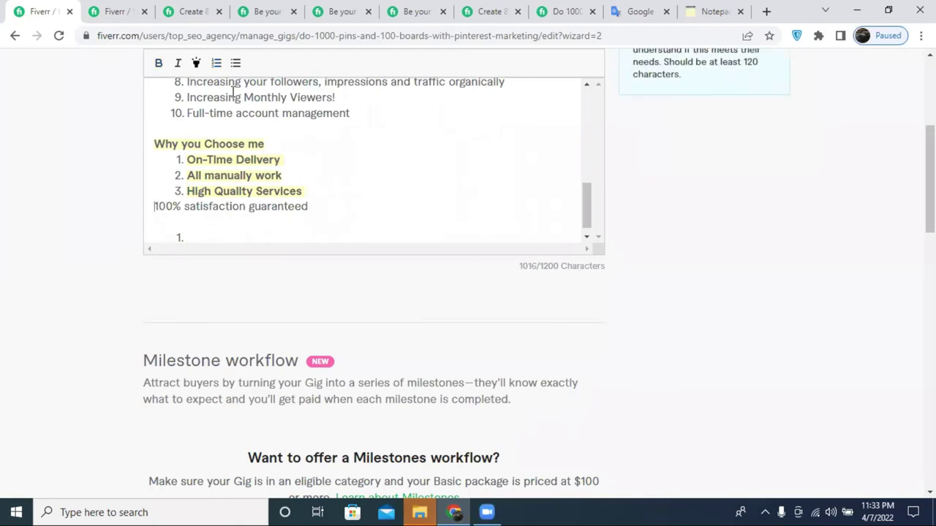
click(217, 63)
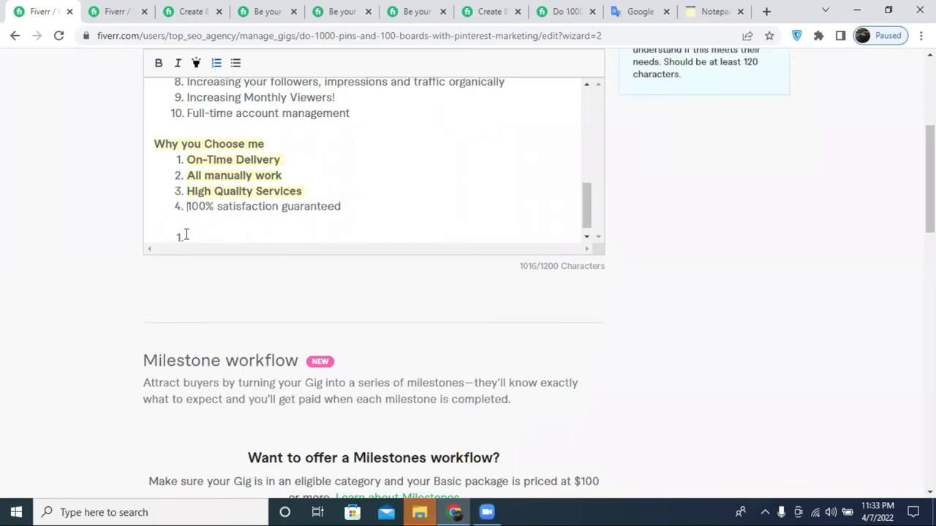
Copy "Growing your business organically" from the competing gig's WHY CHOOSE ME list.
click(484, 10)
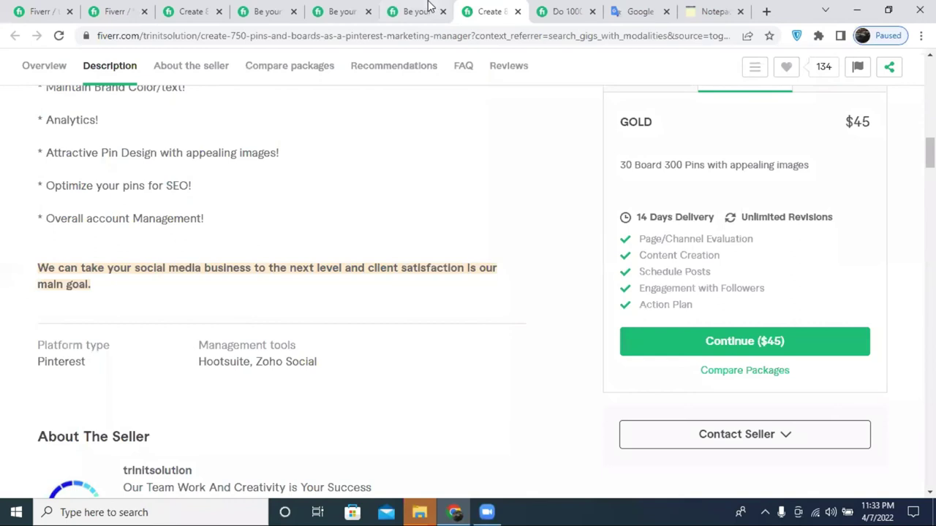
click(424, 10)
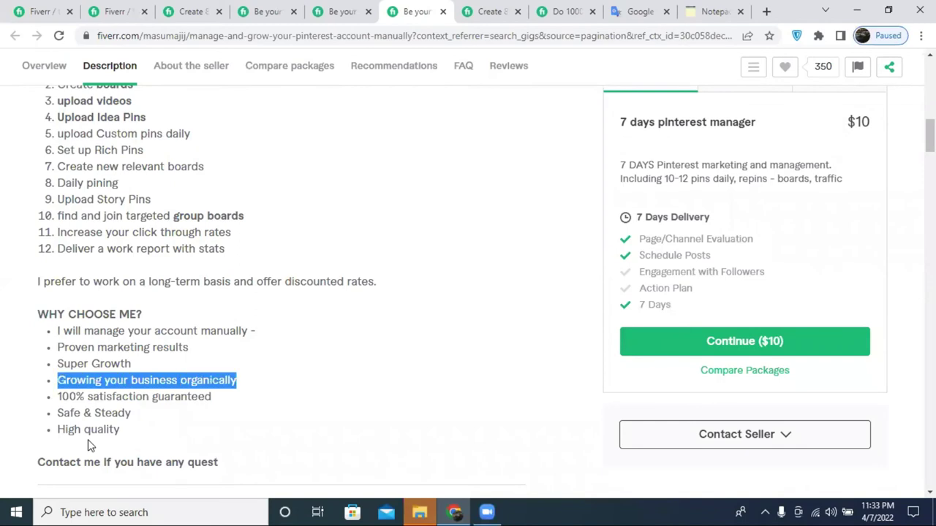
right_click(162, 383)
click(225, 395)
Paste "Growing your business organically" into the online notepad and copy it from there as plain text.
click(713, 11)
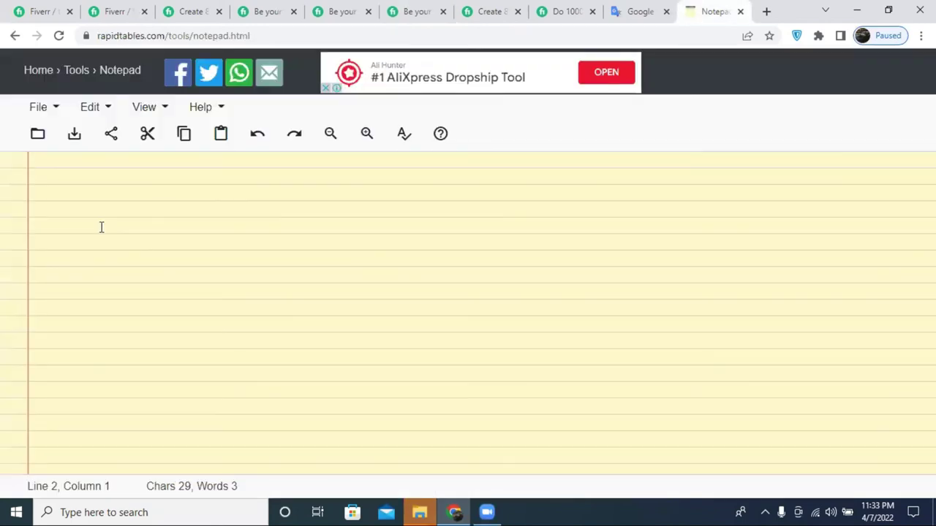
key(ctrl+v)
double_click(61, 164)
triple_click(62, 164)
right_click(63, 167)
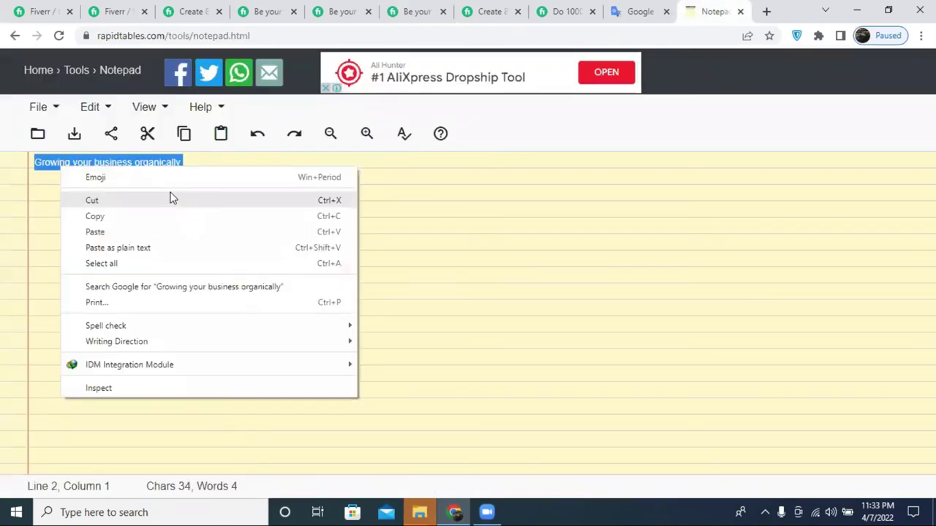
click(171, 215)
Paste "Growing your business organically" below "100% satisfaction guaranteed" in the gig description and format it as list item 5.
click(117, 10)
click(37, 11)
click(364, 209)
key(Return)
key(ctrl+v)
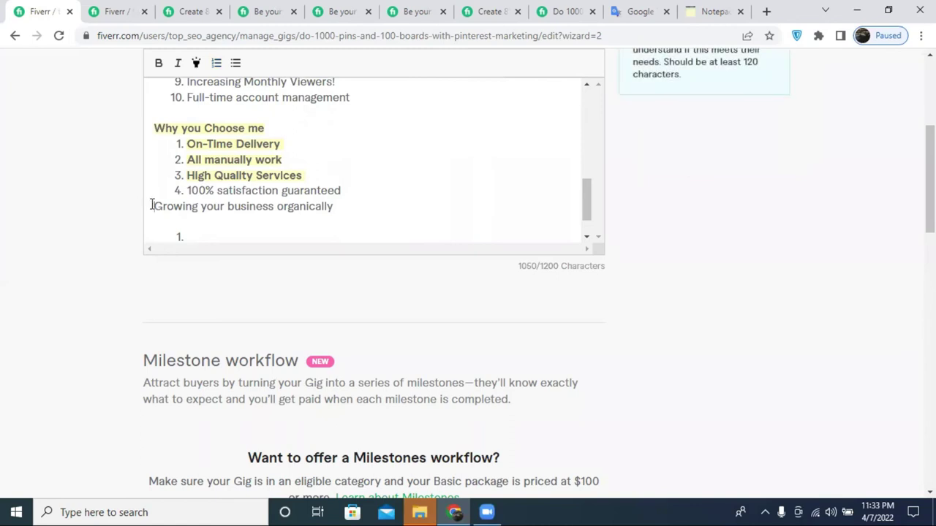
click(217, 64)
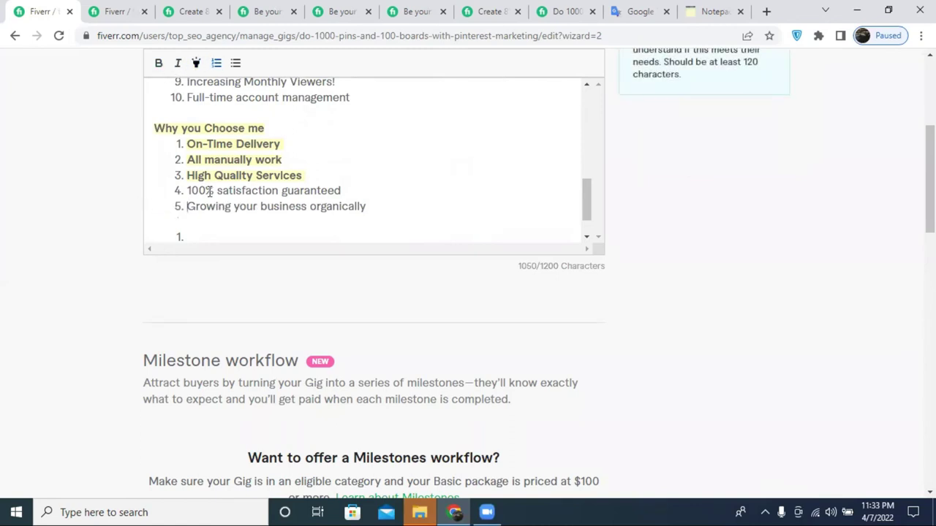
Delete the stray empty numbered item and the extra line beneath "Growing your business organically".
key(BackSpace)
key(BackSpace)
key(BackSpace)
key(BackSpace)
text(ly)
key(BackSpace)
text(y)
key(BackSpace)
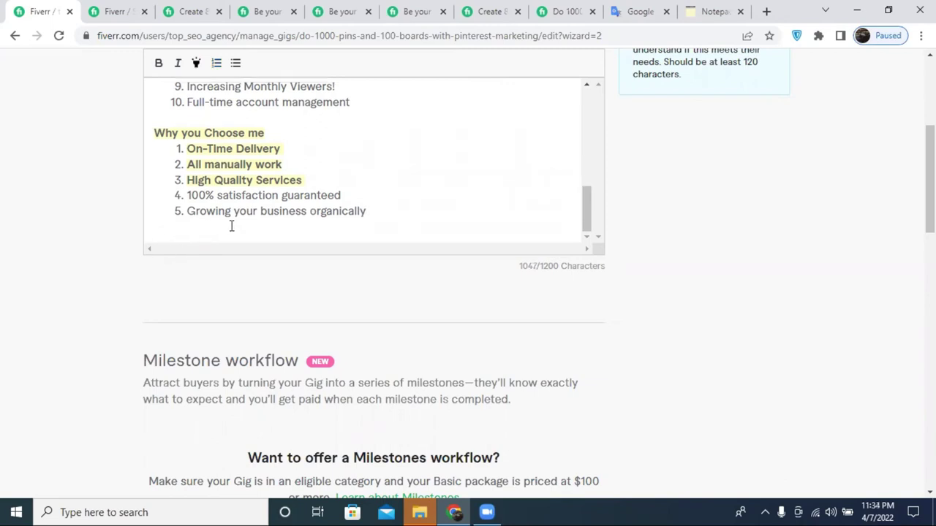
Remove the highlighting and bold from the first three items of the numbered "Why you Choose me" list.
drag(328, 179, 183, 149)
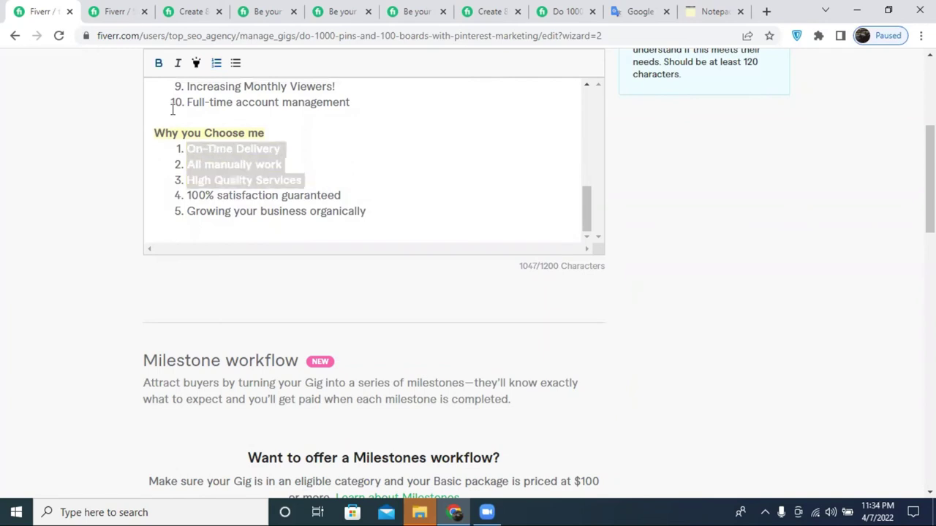
click(212, 63)
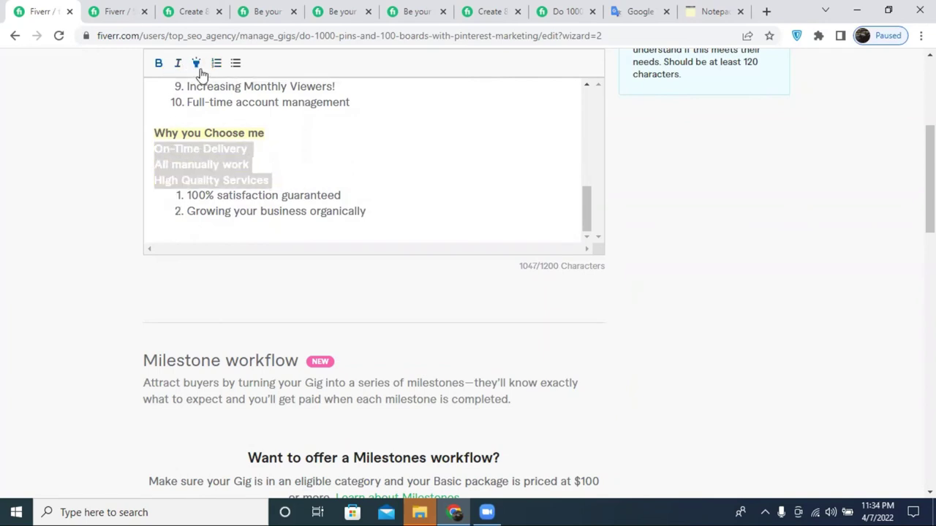
click(217, 63)
click(392, 149)
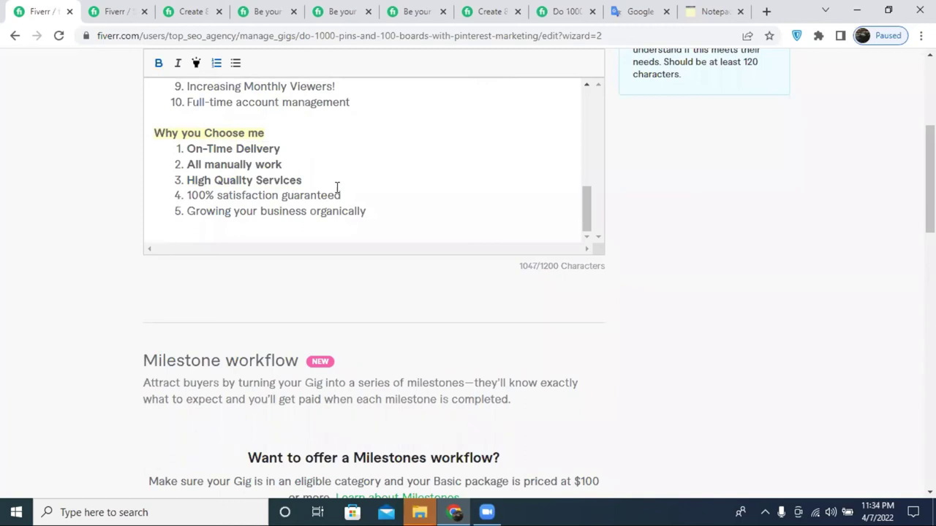
drag(362, 211, 168, 155)
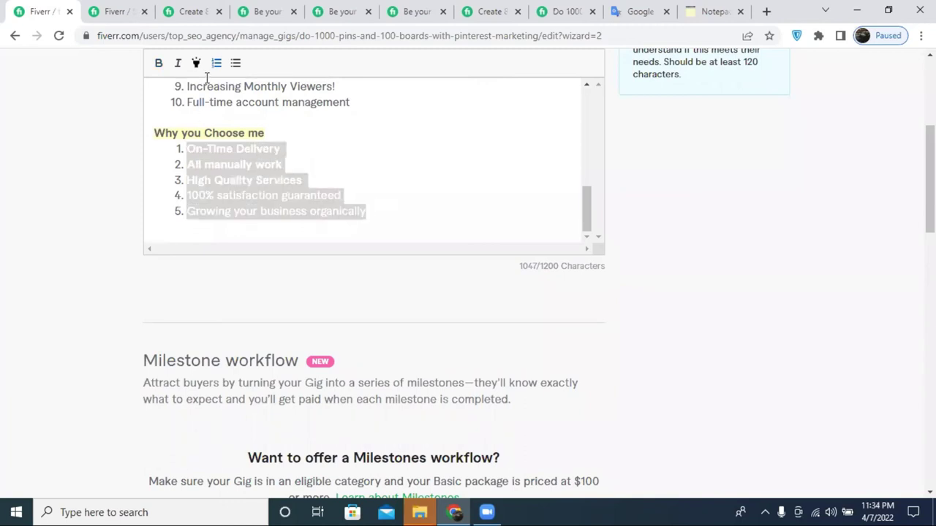
click(158, 62)
click(411, 209)
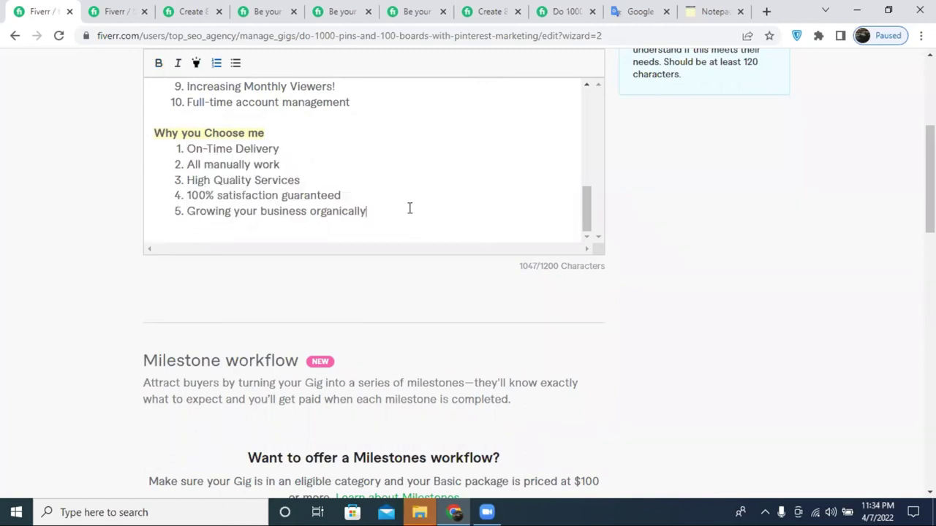
Check the gig description from its opening heading to its end and place the cursor on the empty line below item 5.
scroll(365, 198, up, 5)
scroll(359, 194, up, 5)
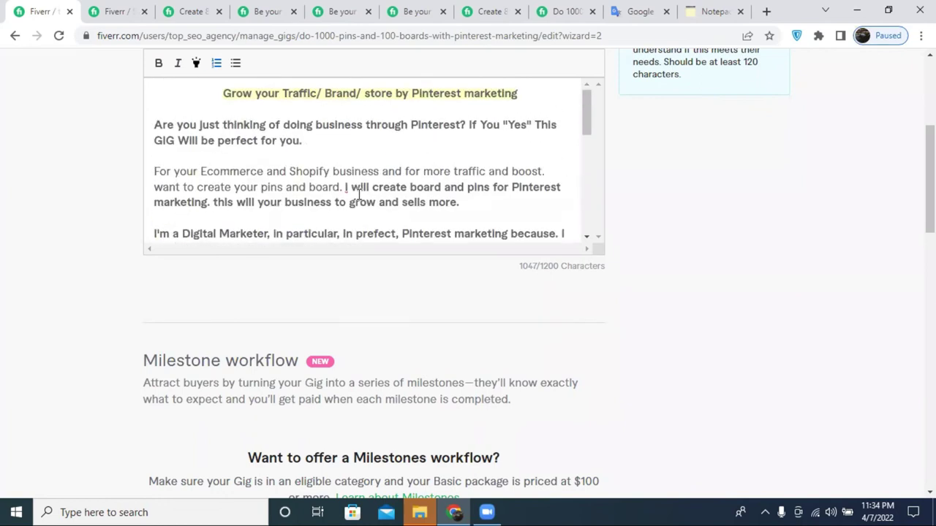
scroll(359, 194, down, 10)
click(326, 234)
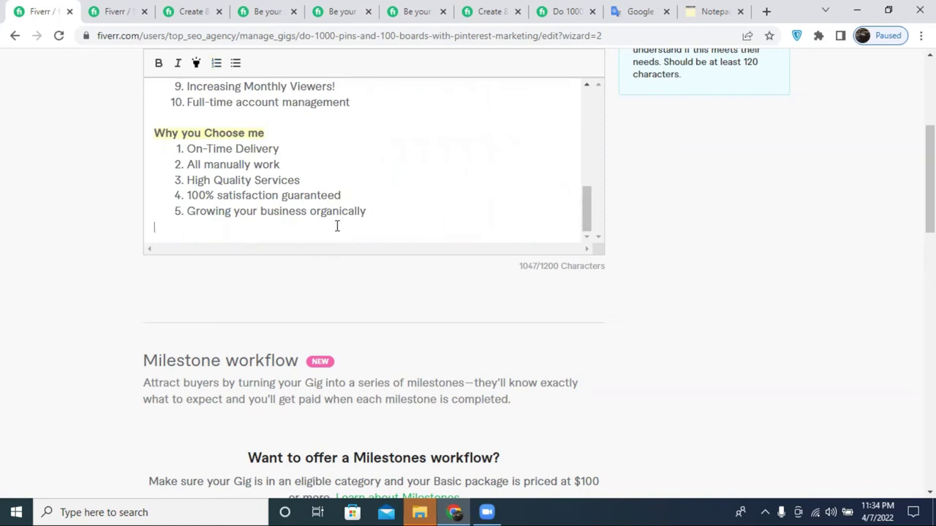
Switch to Google Translate and replace the source text with the dictated Bengali sentence "অর্ডার করার আগে অবশ্যই আমার সাথে যোগাযোগ করুক এবং সেরা সার্ভিস নেওয়ার জন্য".
click(655, 9)
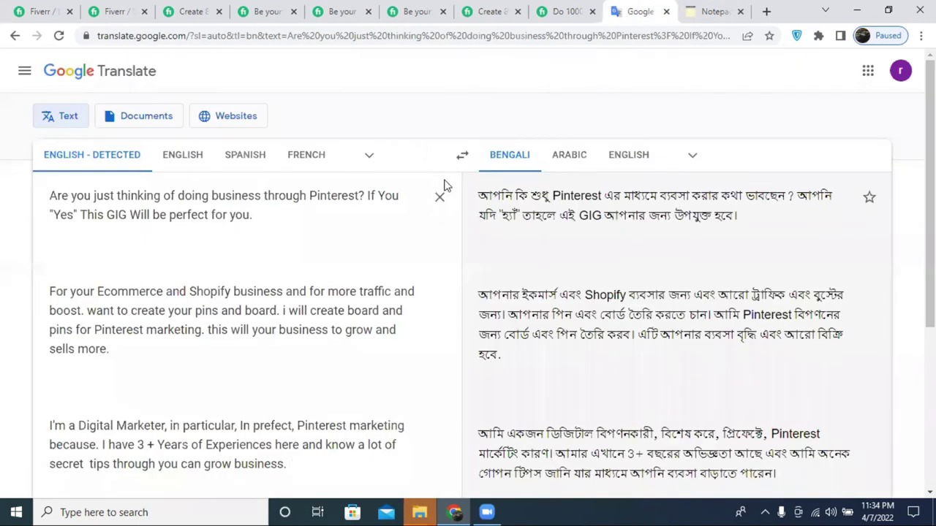
click(439, 197)
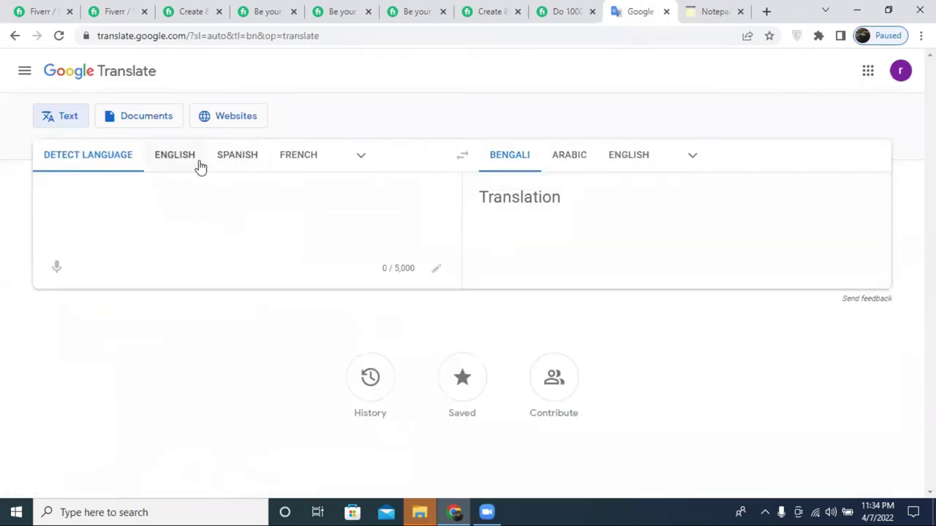
click(285, 164)
click(278, 163)
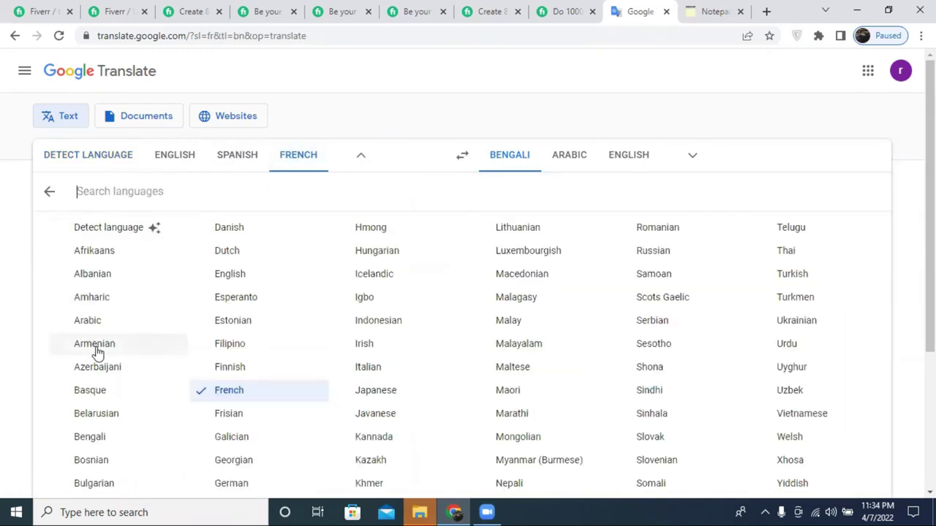
click(89, 436)
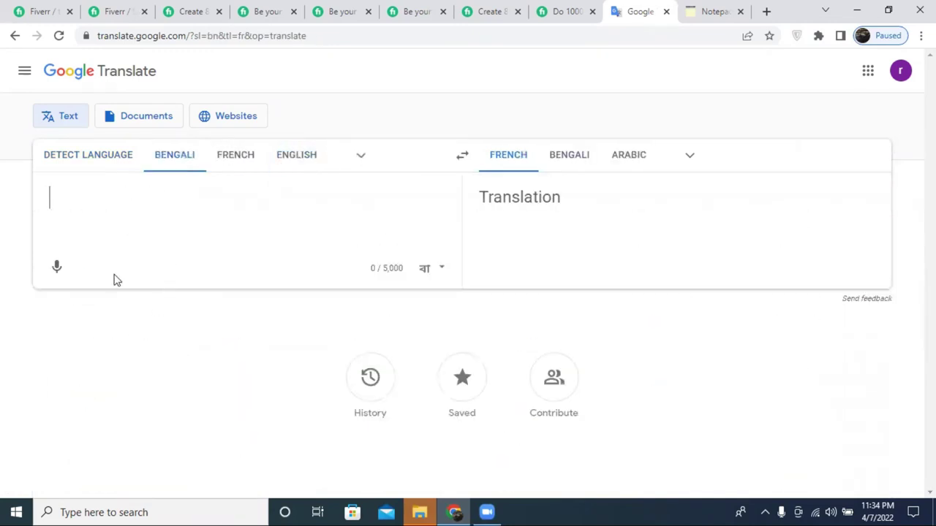
click(63, 279)
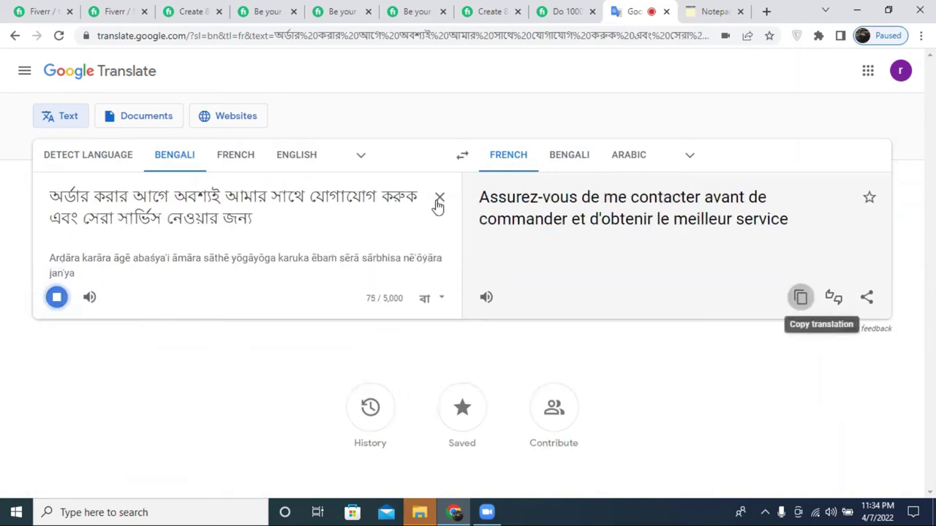
Translate the Bengali sentence into English with automatic source detection and copy "Be sure to contact me before ordering and to get the best service".
click(799, 298)
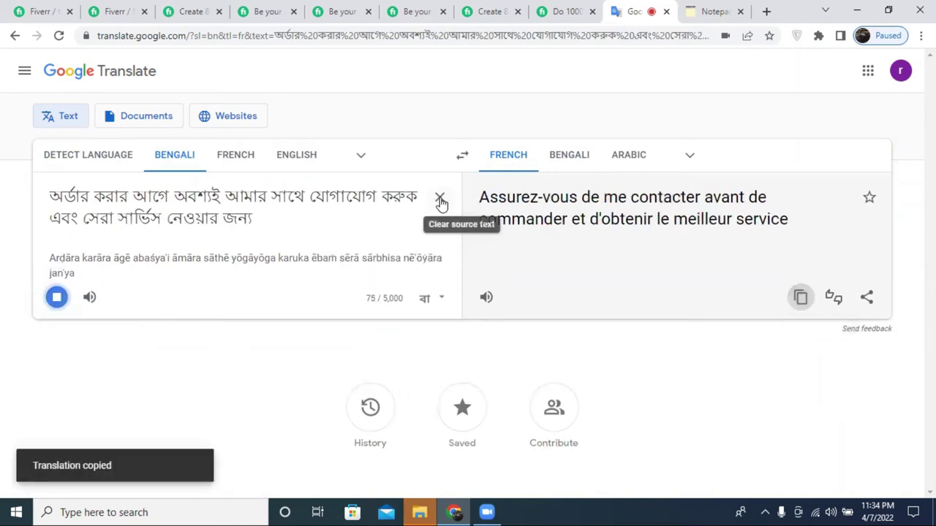
click(570, 163)
click(630, 157)
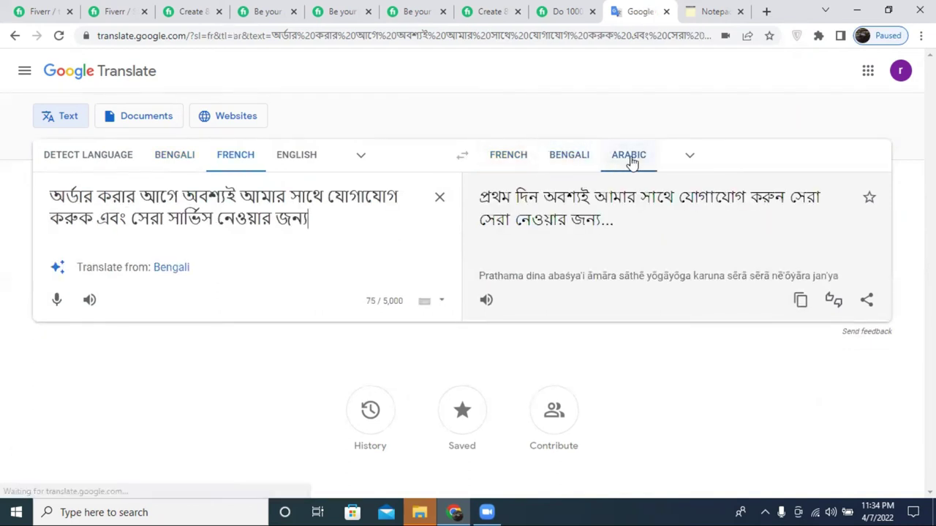
click(630, 157)
click(297, 278)
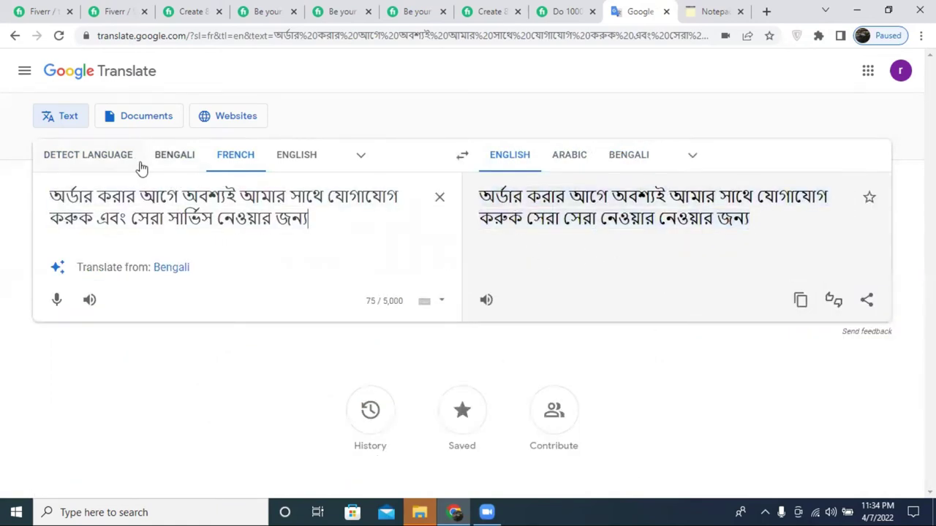
click(92, 156)
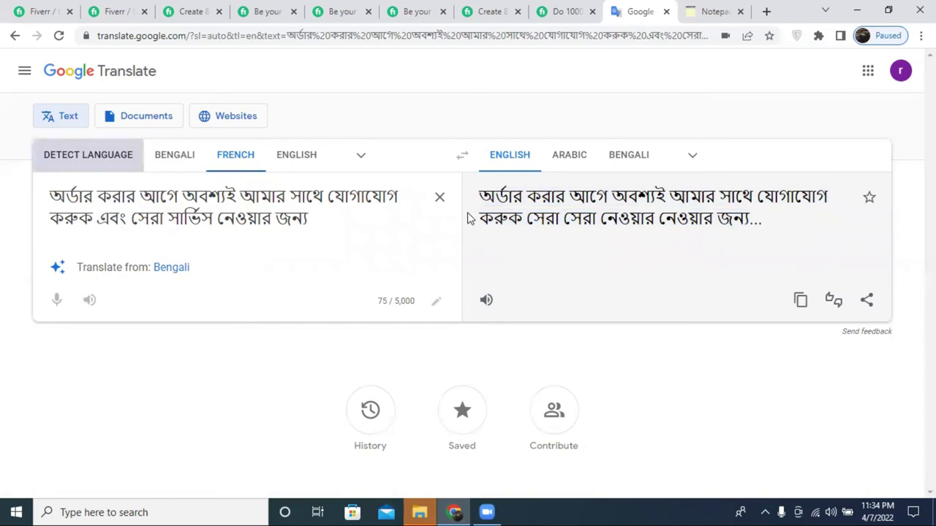
click(800, 297)
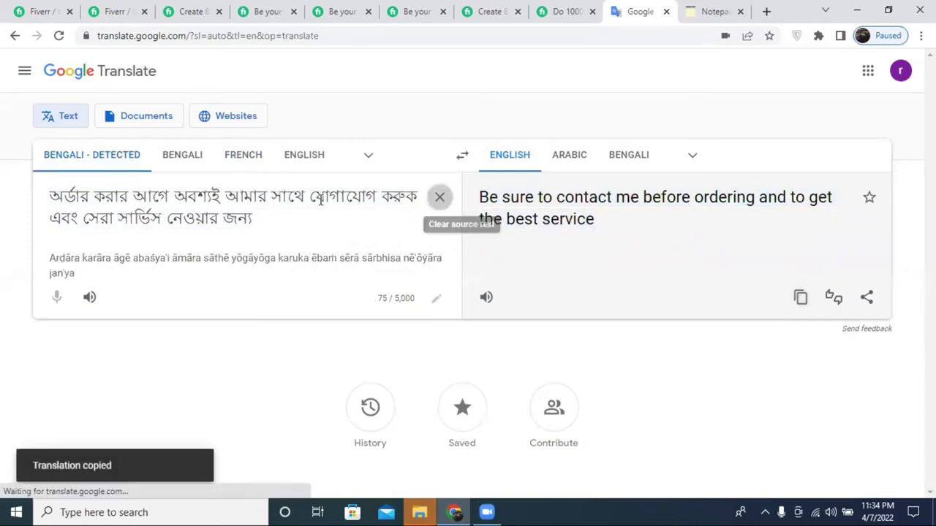
Paste the English sentence as the new source text and translate it back into Bengali to check its meaning.
click(439, 196)
right_click(315, 202)
click(346, 305)
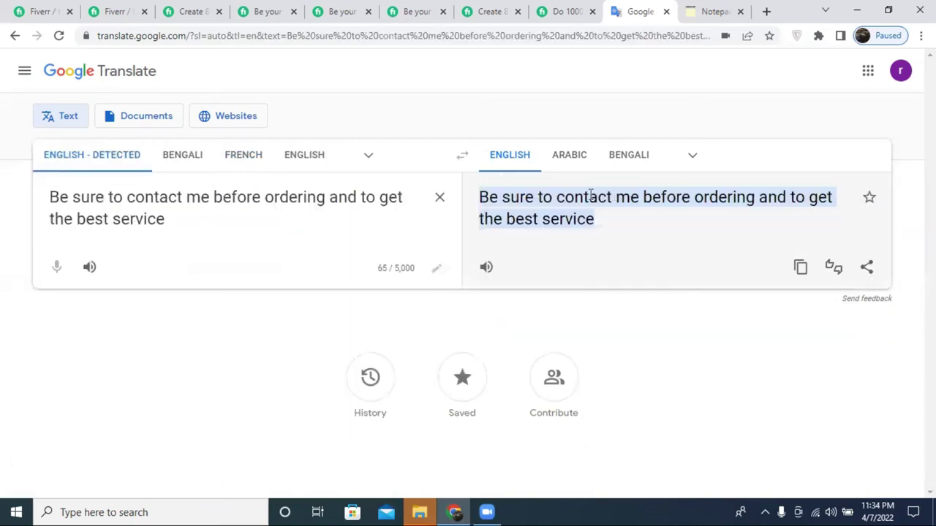
click(622, 157)
key(ctrl+a)
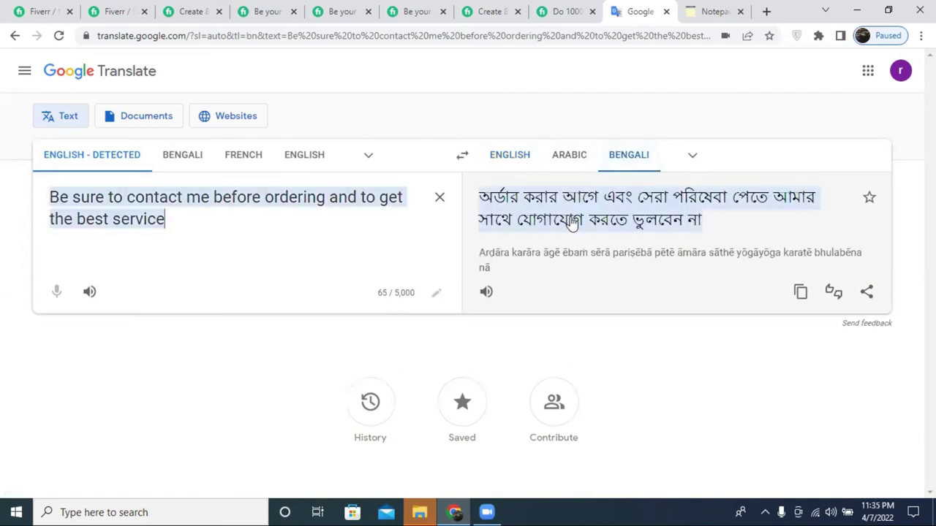
click(622, 241)
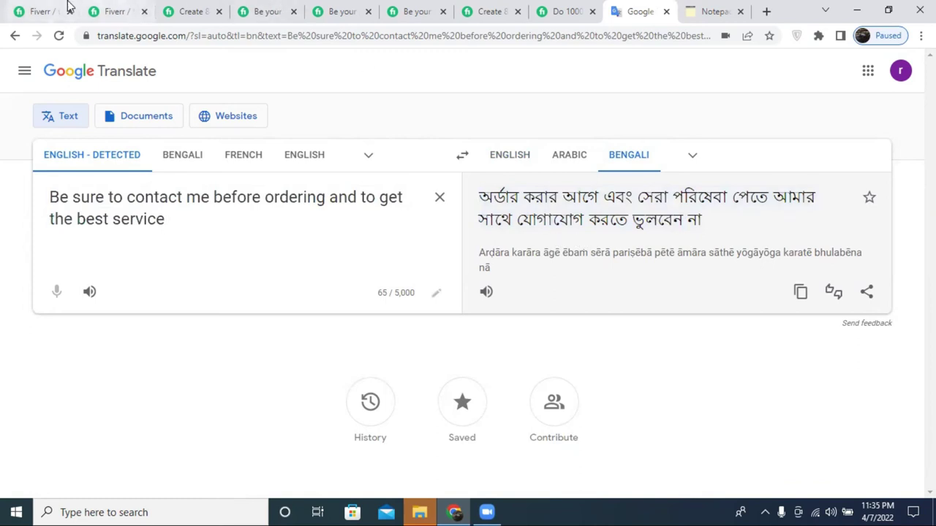
Switch to the Fiverr gig editor, paste "Be sure to contact me before ordering and to get the best service" below list item 5, and make it bold.
click(43, 11)
click(224, 220)
key(ctrl+v)
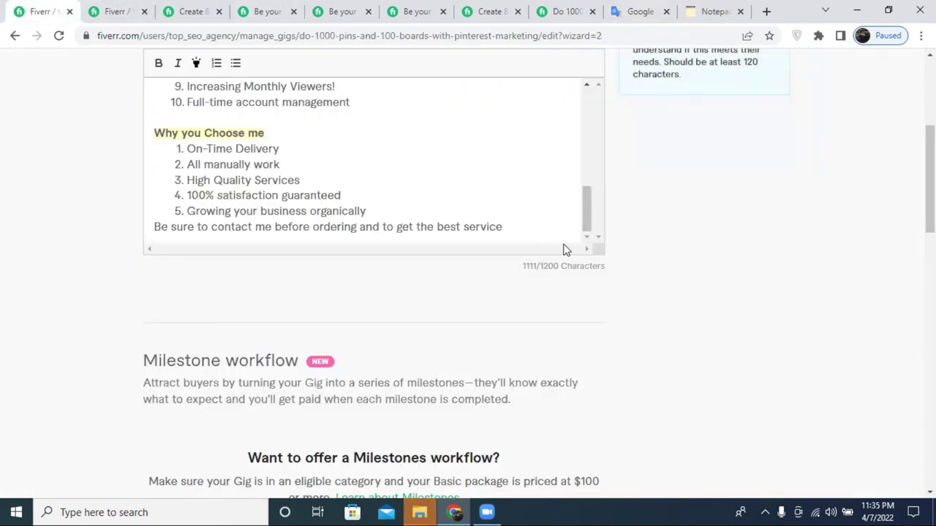
drag(506, 226, 151, 225)
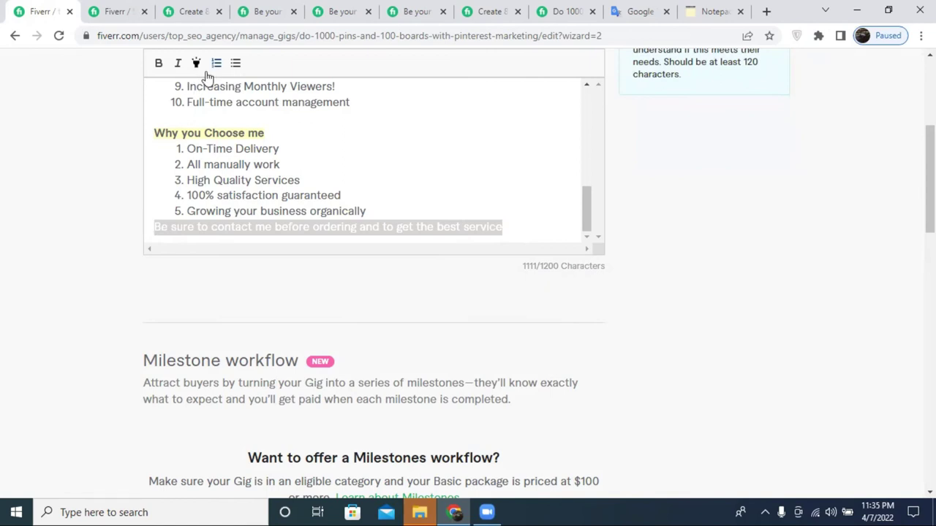
click(629, 9)
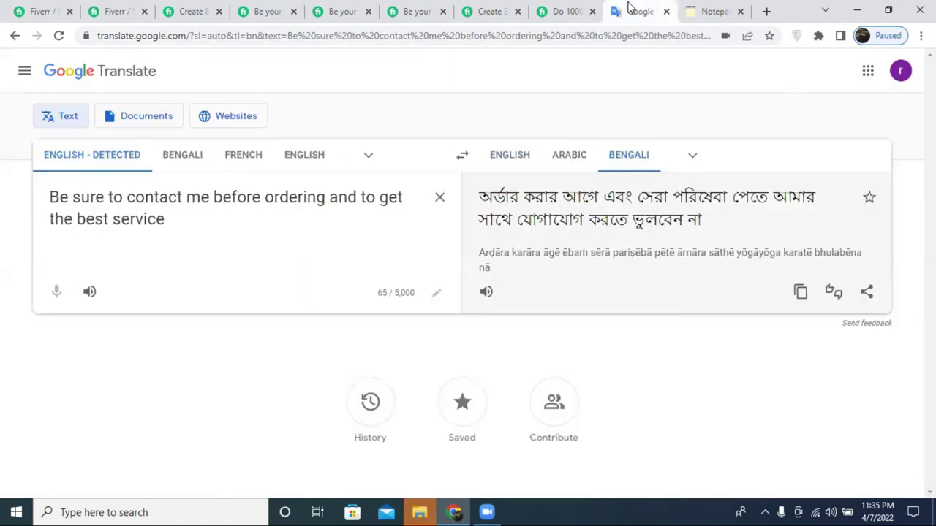
click(43, 6)
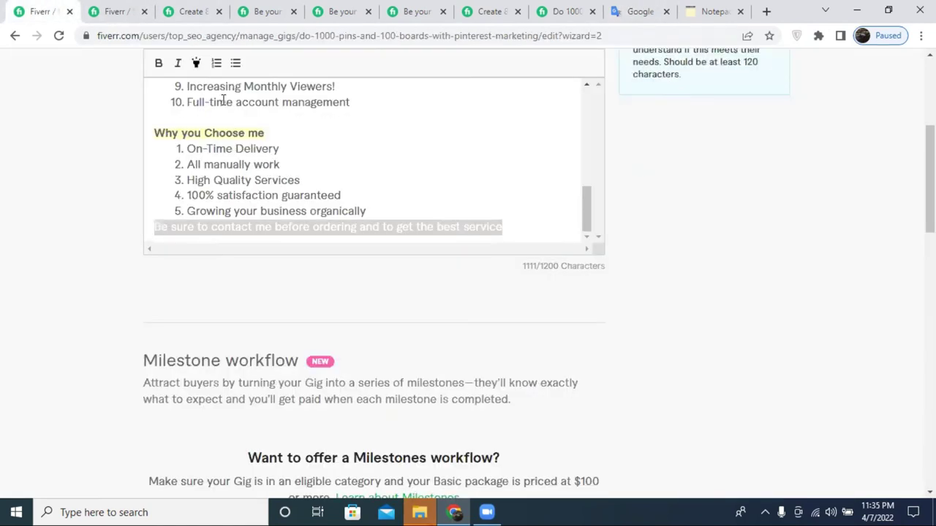
click(158, 67)
click(351, 209)
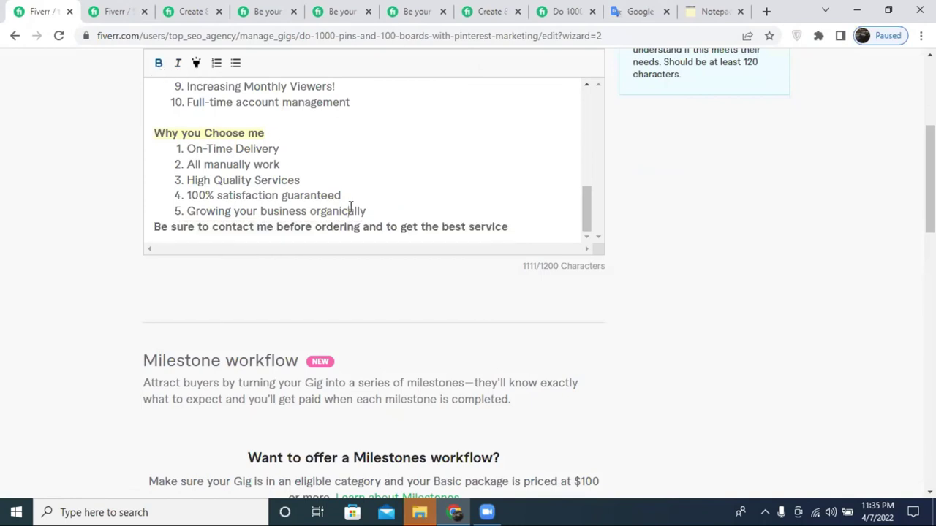
Enclose the bold contact line in parentheses with "##" at both ends and insert a blank line above it.
triple_click(438, 230)
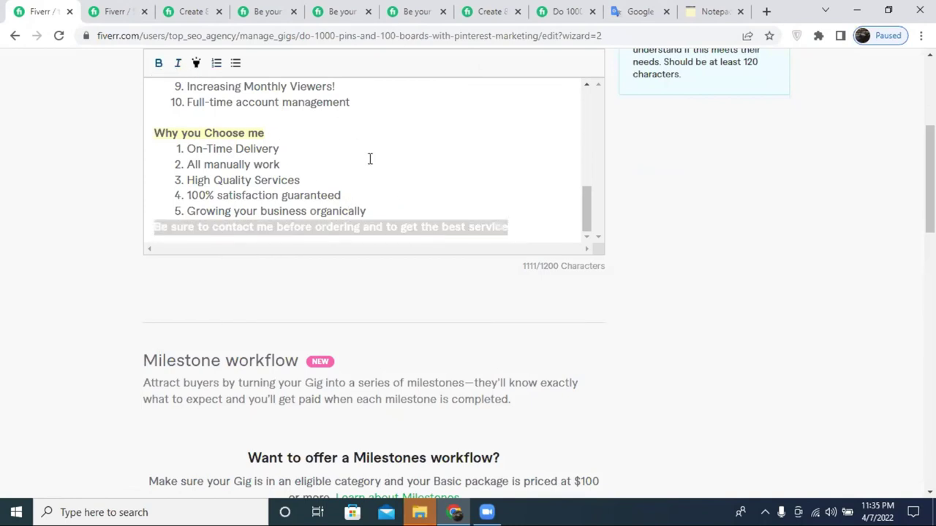
click(400, 196)
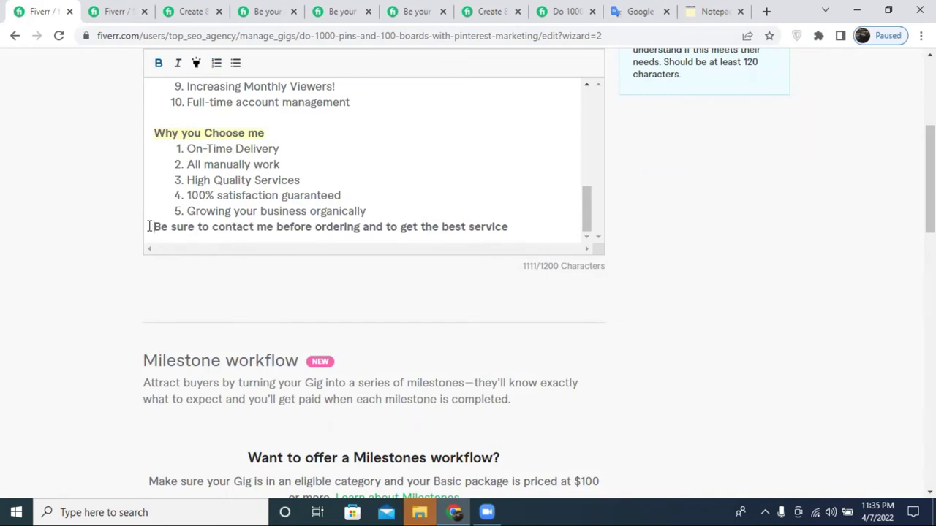
text(()
click(522, 228)
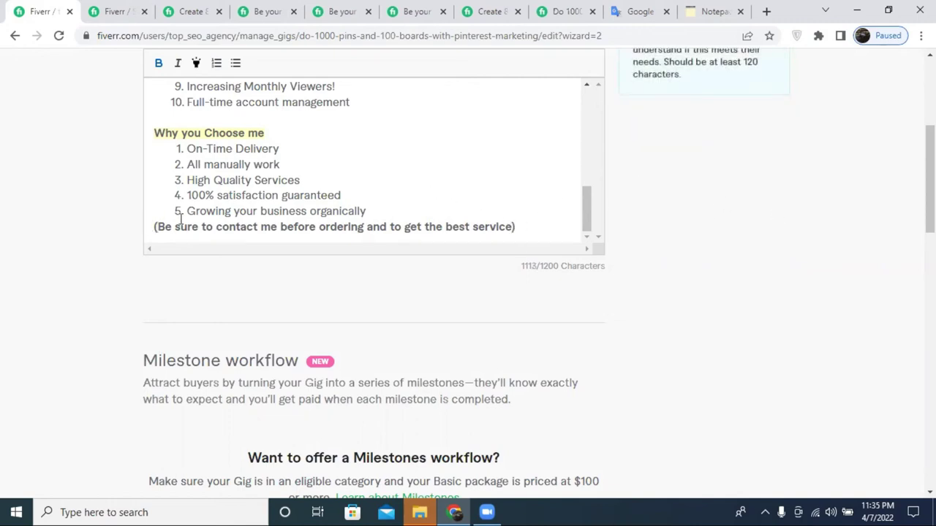
click(154, 226)
text(##)
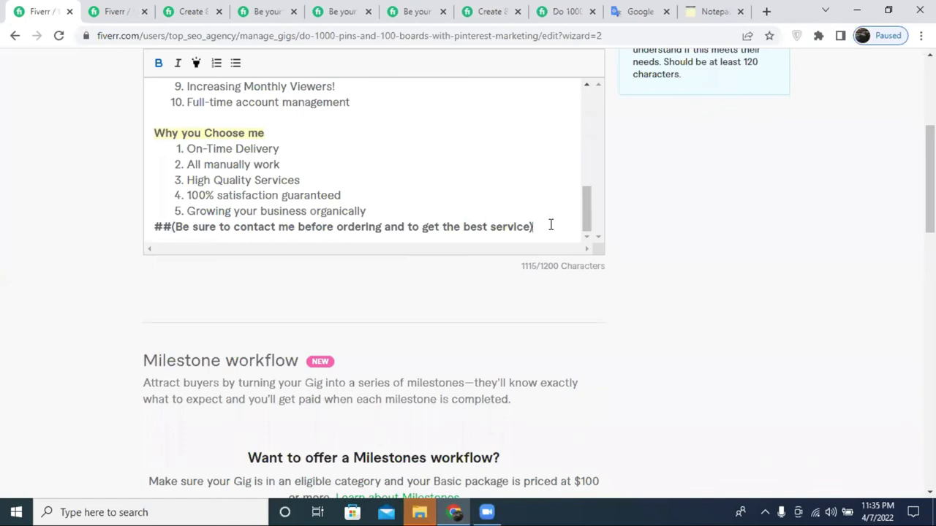
text(##)
click(157, 225)
key(Return)
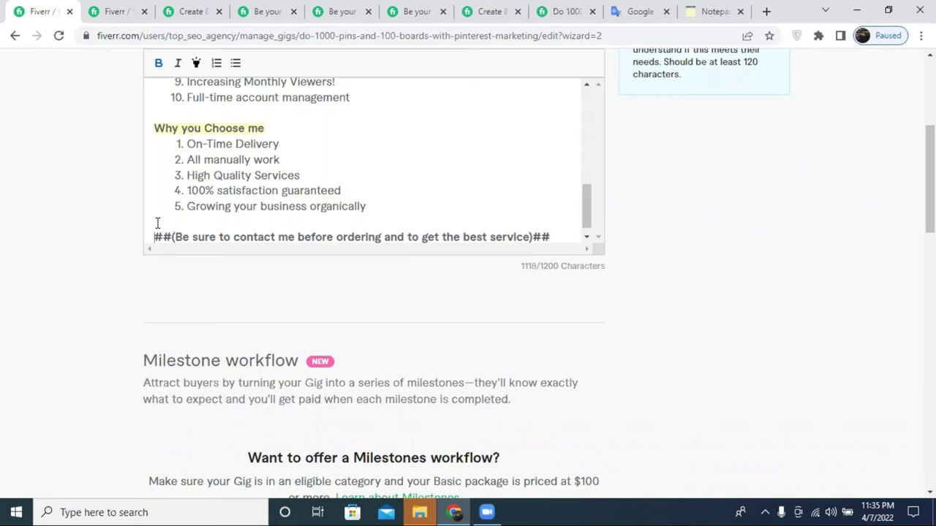
Add "**" before and after the heading "Grow your Traffic/ Brand/ store by Pinterest marketing" at the start of the description.
scroll(413, 167, up, 10)
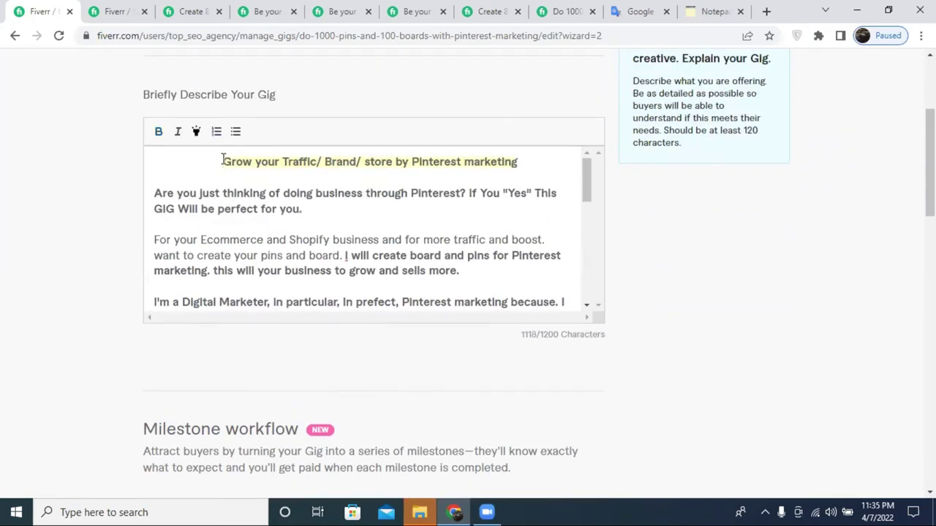
click(223, 161)
text(**)
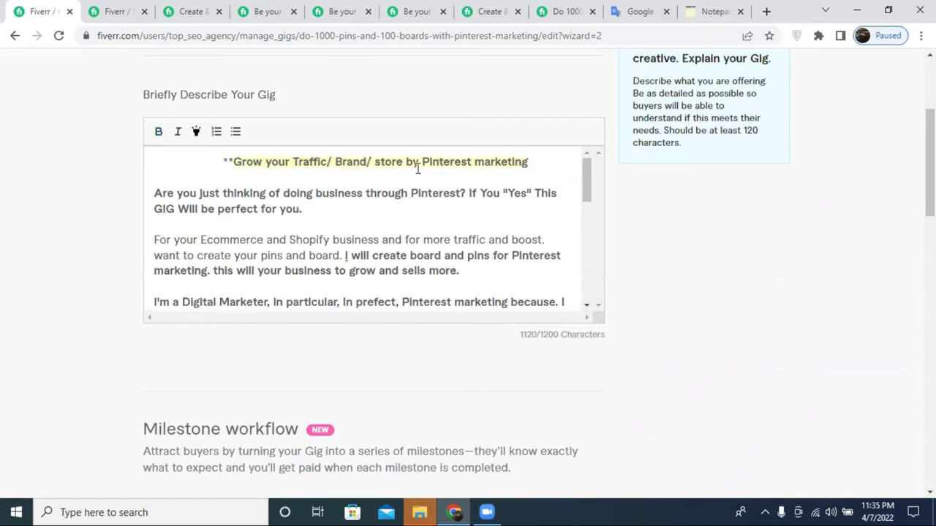
click(533, 162)
text(**)
click(224, 161)
key(Delete)
text(*)
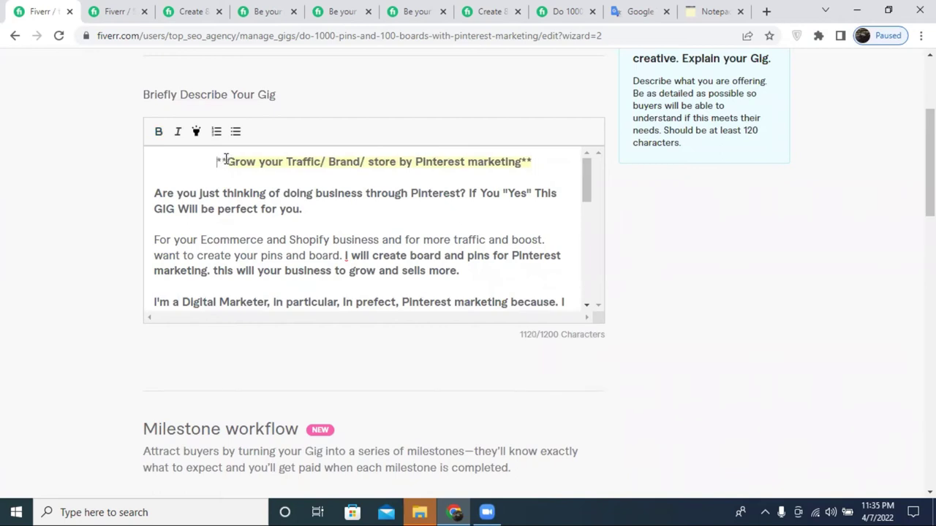
Copy the entire gig description and try to save the page and continue to the next gig stage.
scroll(282, 240, down, 6)
scroll(320, 252, down, 3)
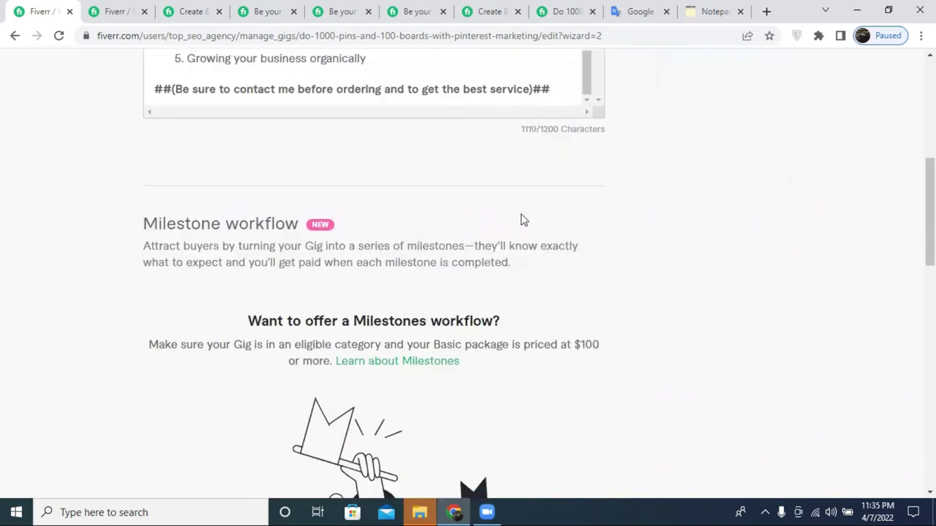
scroll(530, 225, up, 2)
drag(558, 223, 151, 87)
right_click(198, 108)
click(254, 157)
right_click(203, 126)
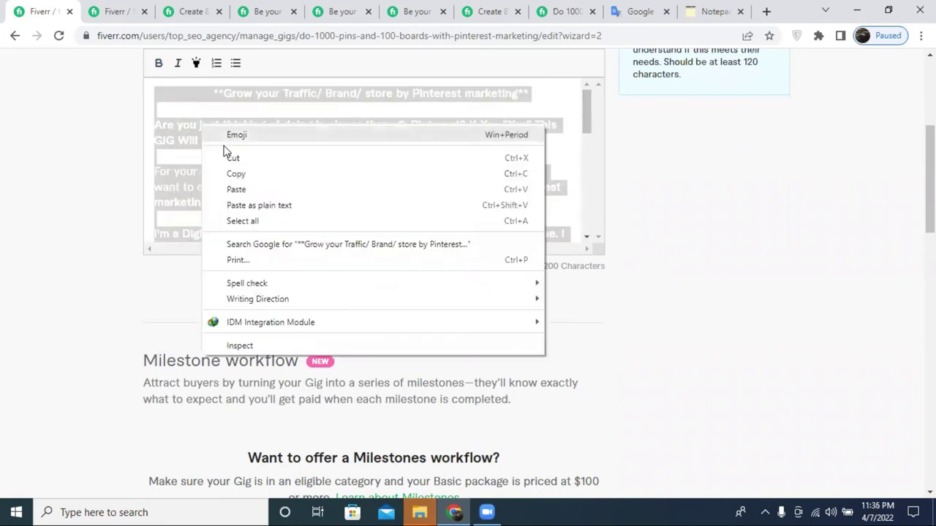
click(257, 174)
right_click(214, 136)
click(282, 184)
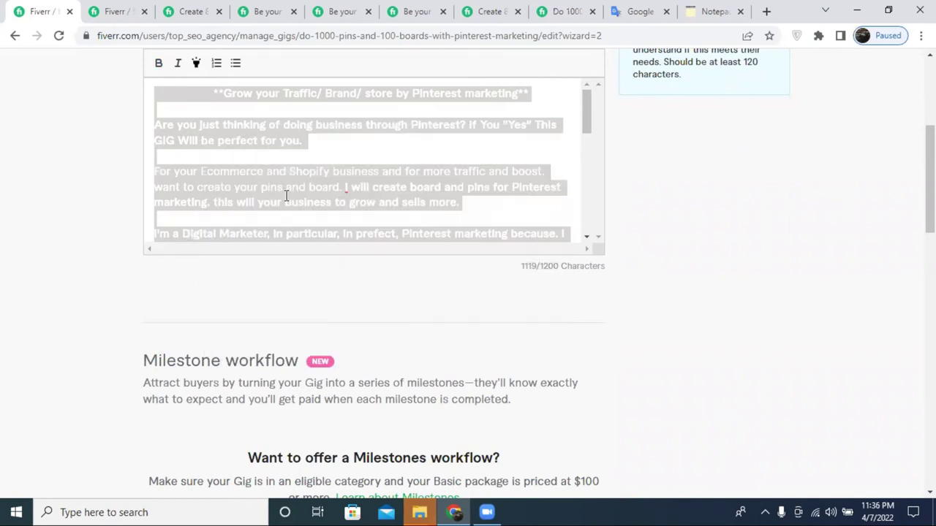
scroll(614, 374, down, 8)
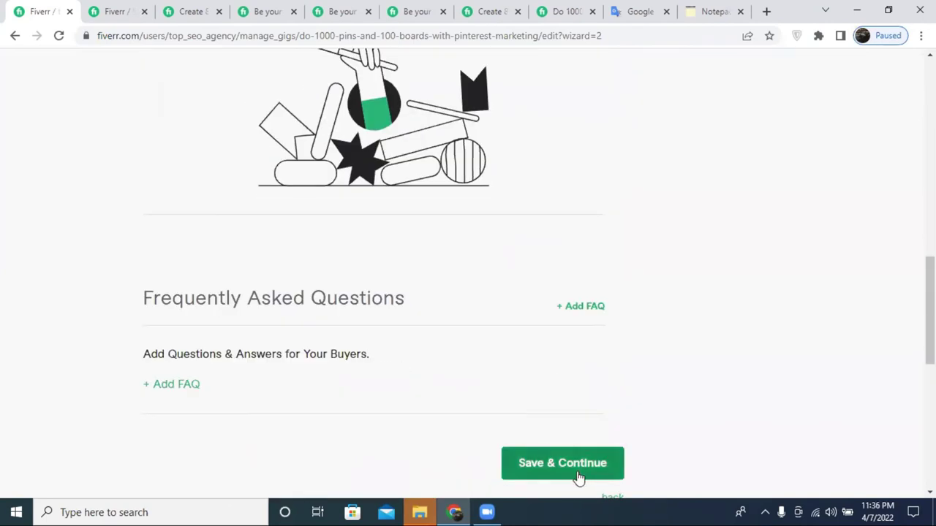
click(577, 477)
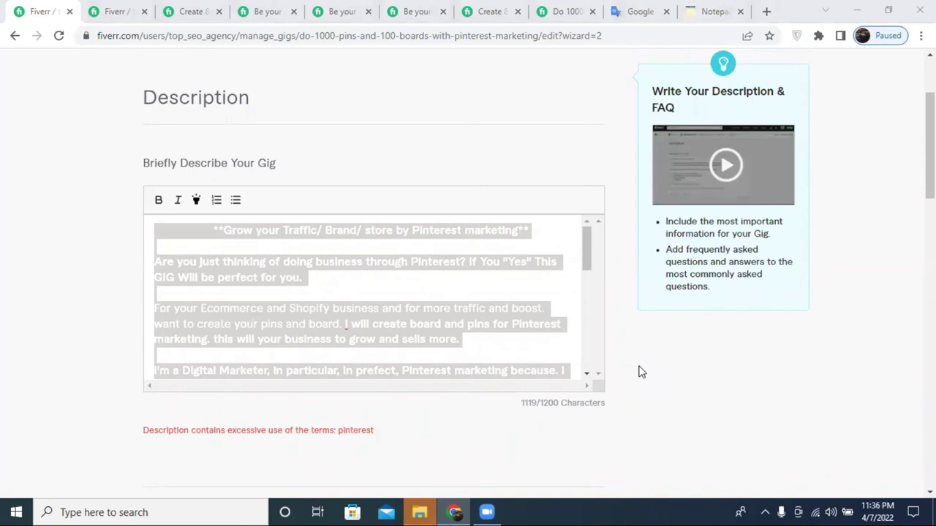
Change "Pinterest" to "Pin-terest" in the paragraph beginning "I'm a Digital Marketer".
click(389, 280)
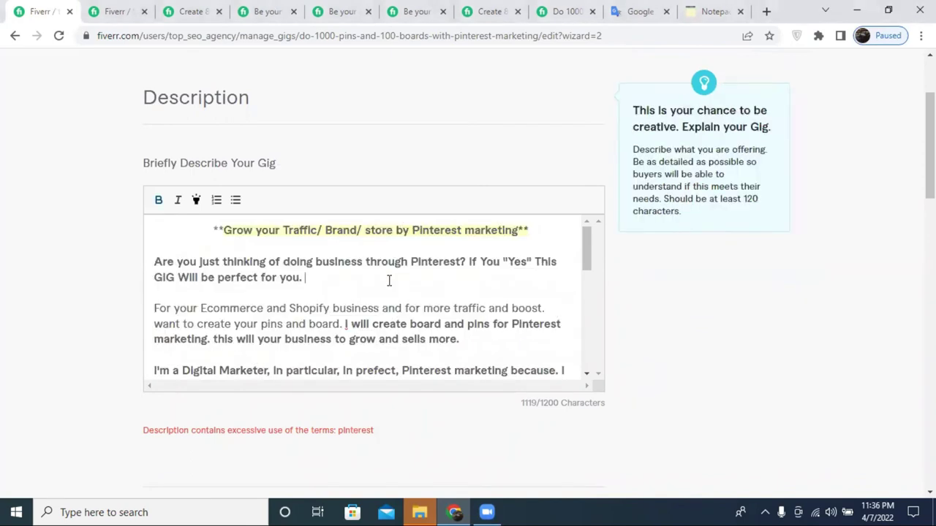
scroll(392, 280, down, 10)
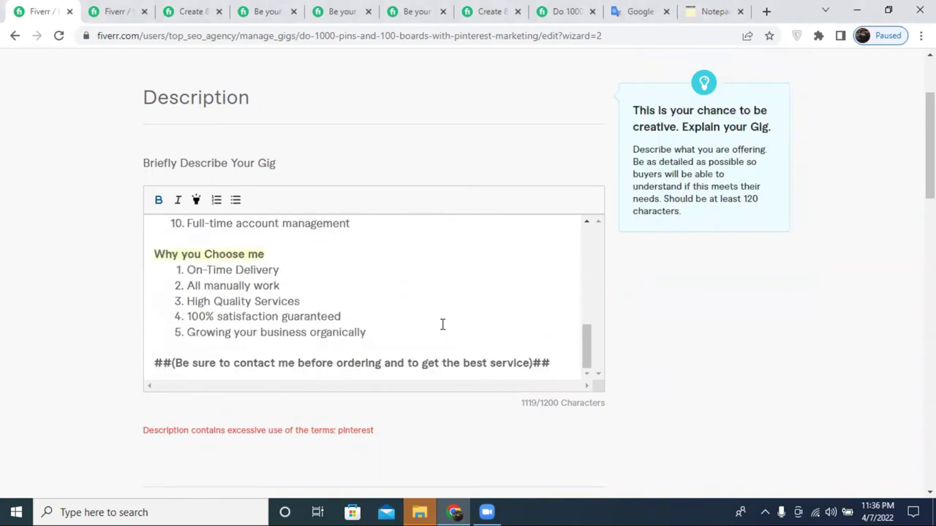
scroll(435, 311, up, 5)
scroll(437, 304, up, 1)
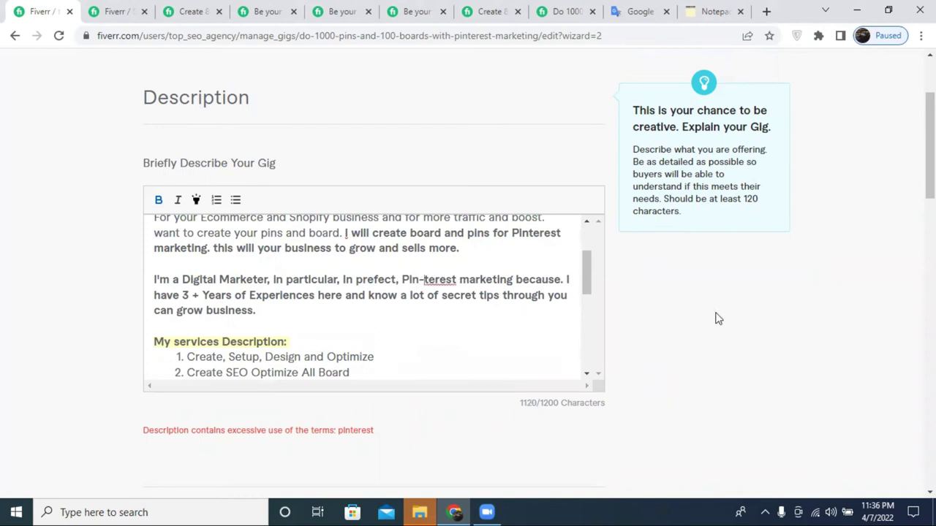
scroll(501, 326, down, 2)
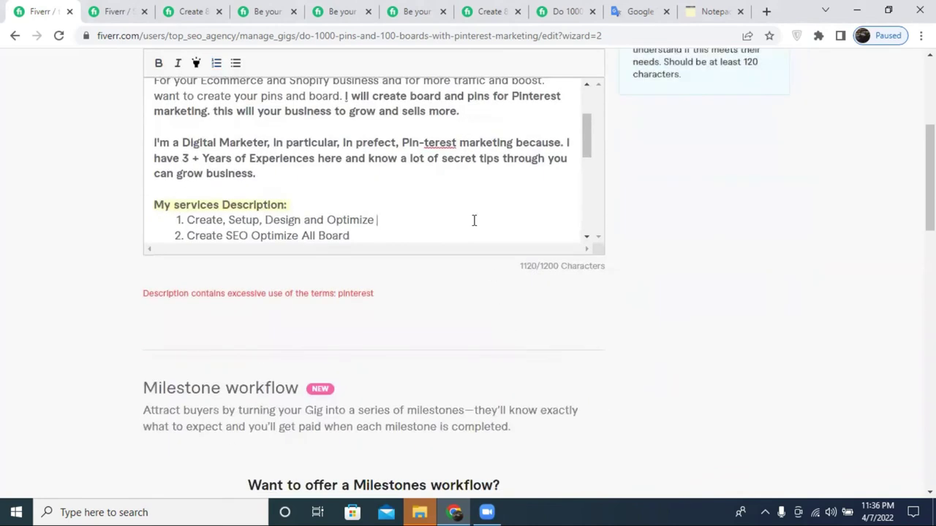
Change "Pinterest" to "P-interest" in the sentence "I will create board and pins" and save the description stage to continue.
scroll(660, 324, down, 10)
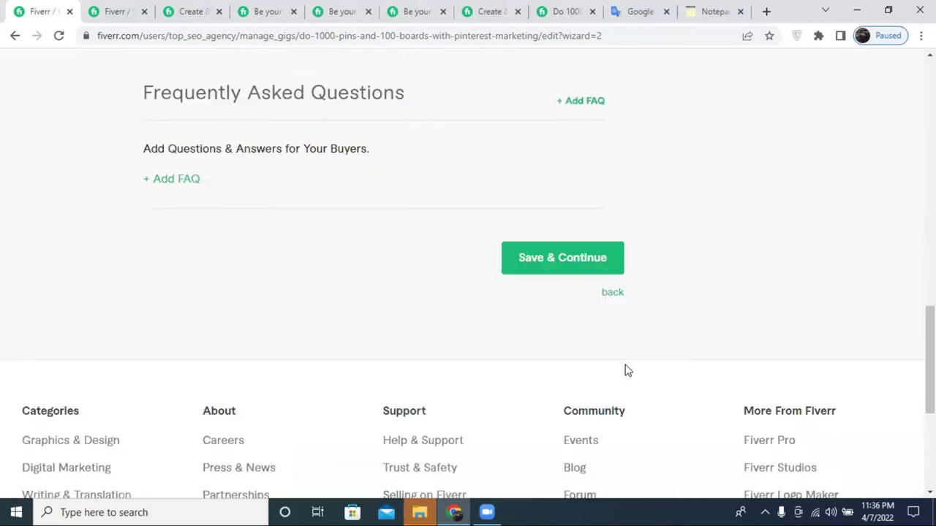
click(572, 262)
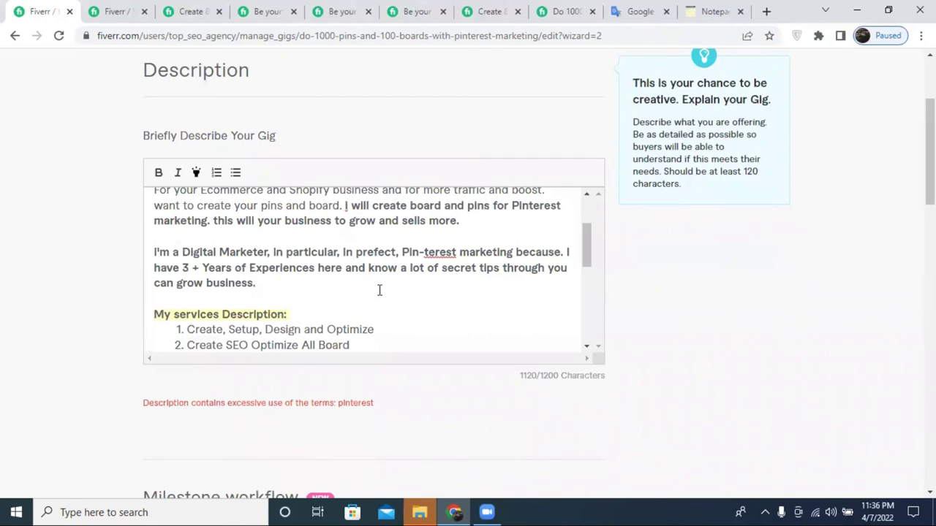
scroll(398, 285, up, 3)
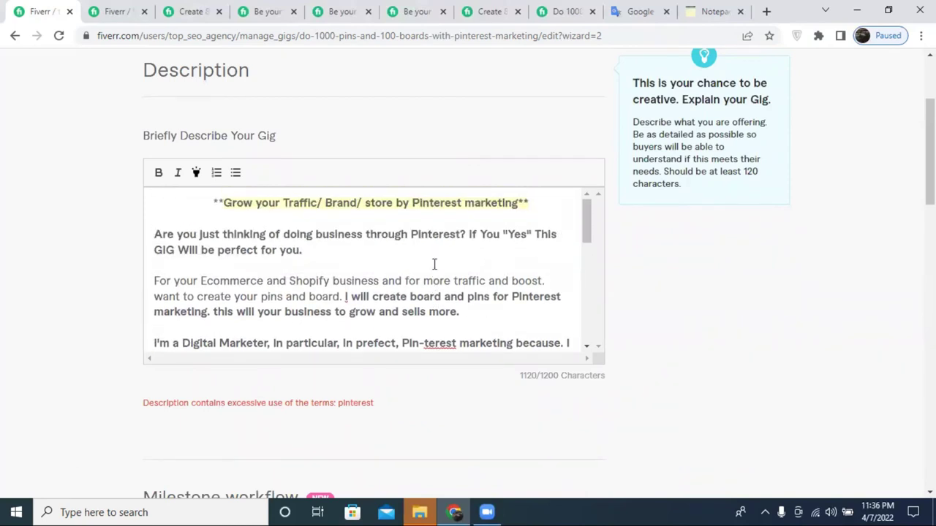
click(518, 296)
text(-)
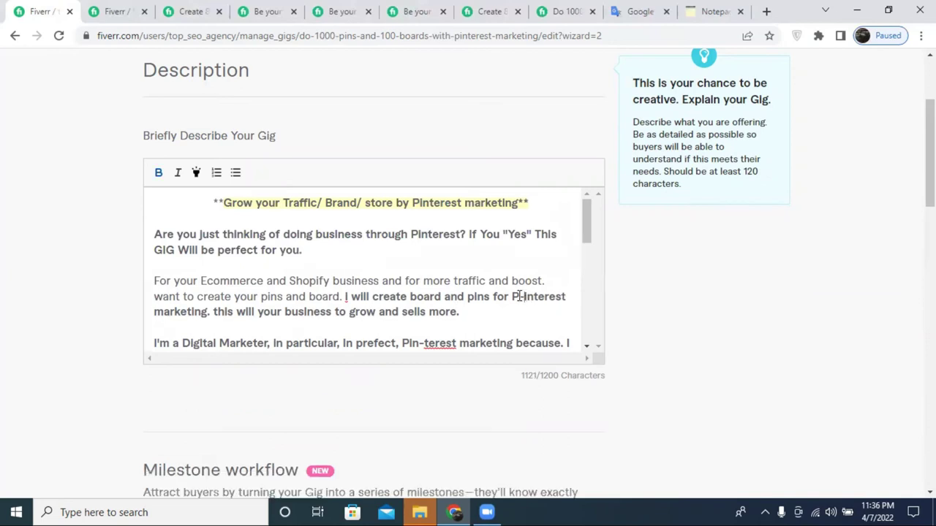
scroll(625, 370, down, 10)
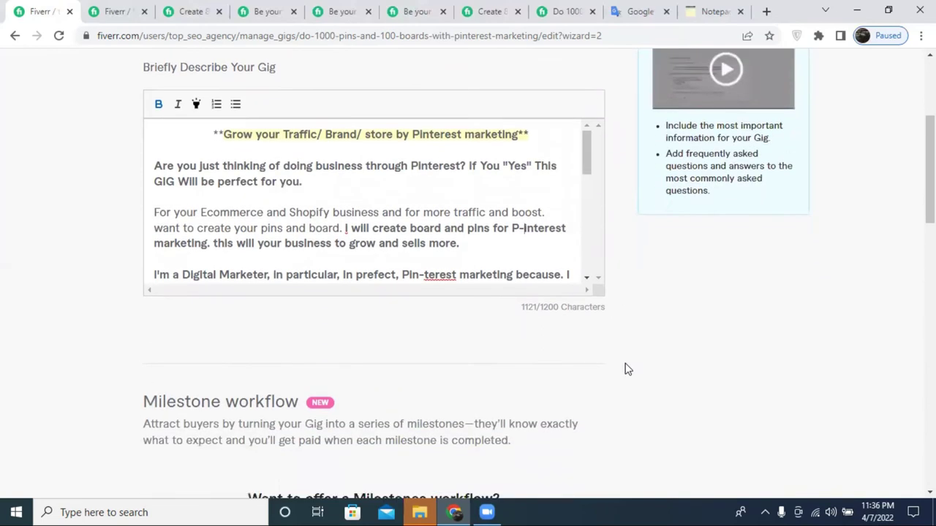
click(623, 370)
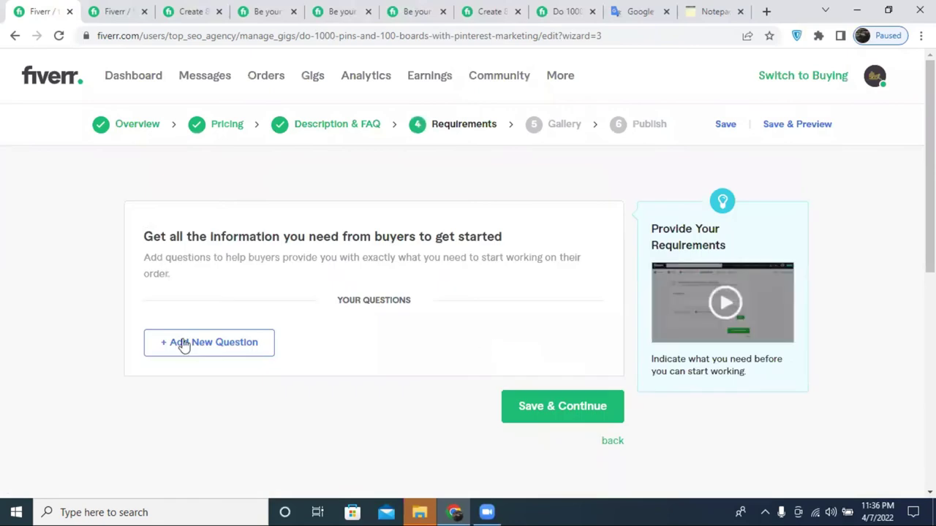
Add a new buyer requirement question whose answer comes in the form of an attachment.
click(164, 348)
scroll(166, 345, down, 3)
click(192, 333)
click(214, 435)
Write "1. Website and Store Link" as the first line of the question, correcting the spelling of "Website".
click(220, 217)
text(1.)
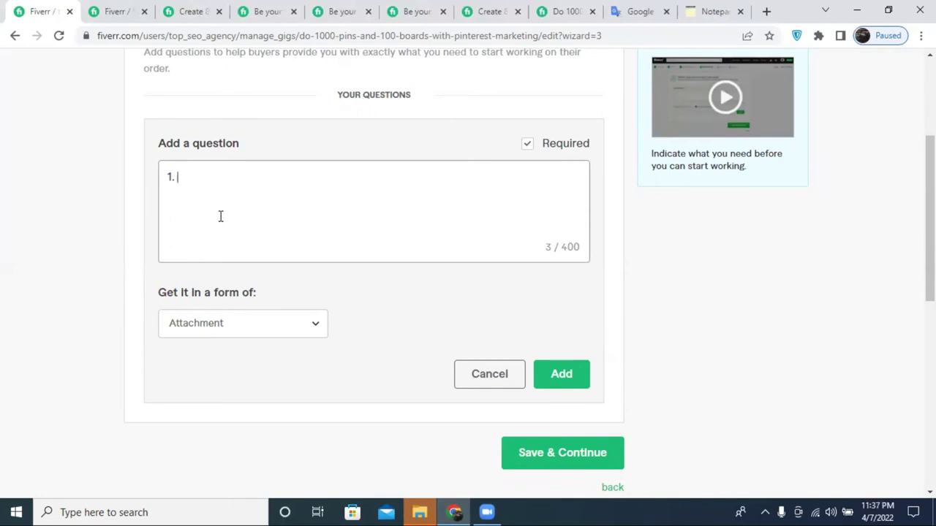
text(Webite)
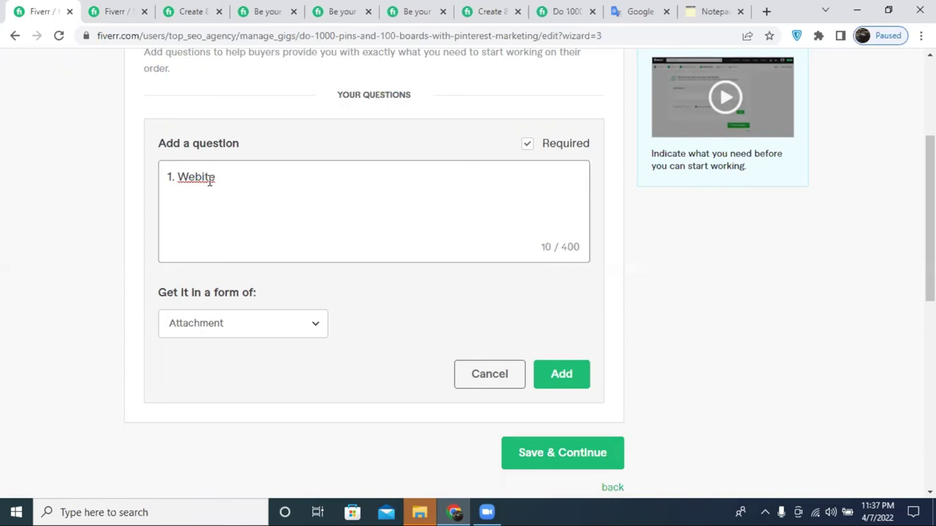
right_click(209, 181)
click(241, 189)
text(and )
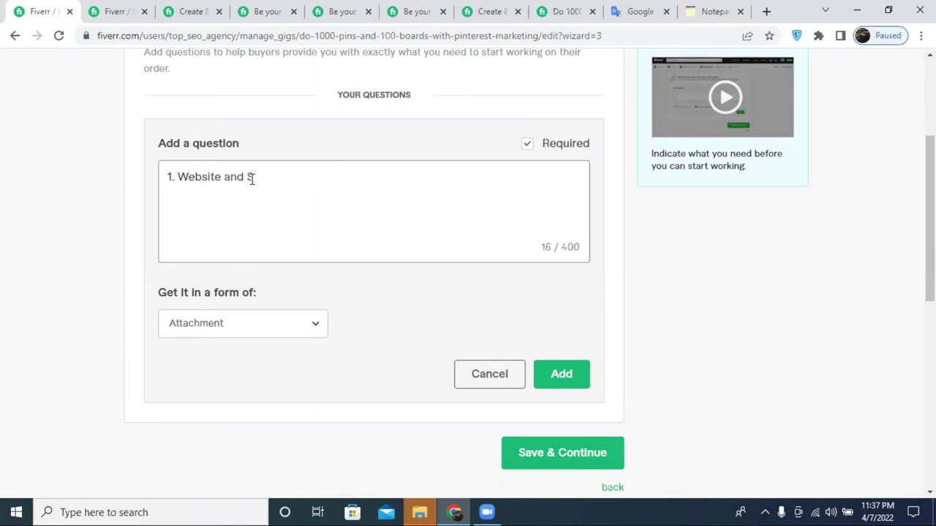
text(Stor)
text(e )
text(Link )
Add the second line "2. pin resource" to the question, correcting the spelling of "resource".
text(2)
text(. pin )
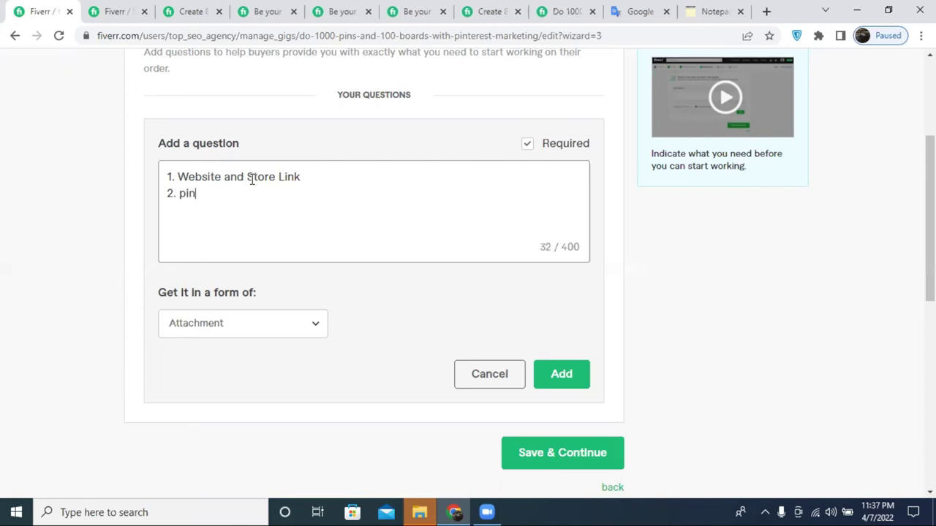
text(resurs)
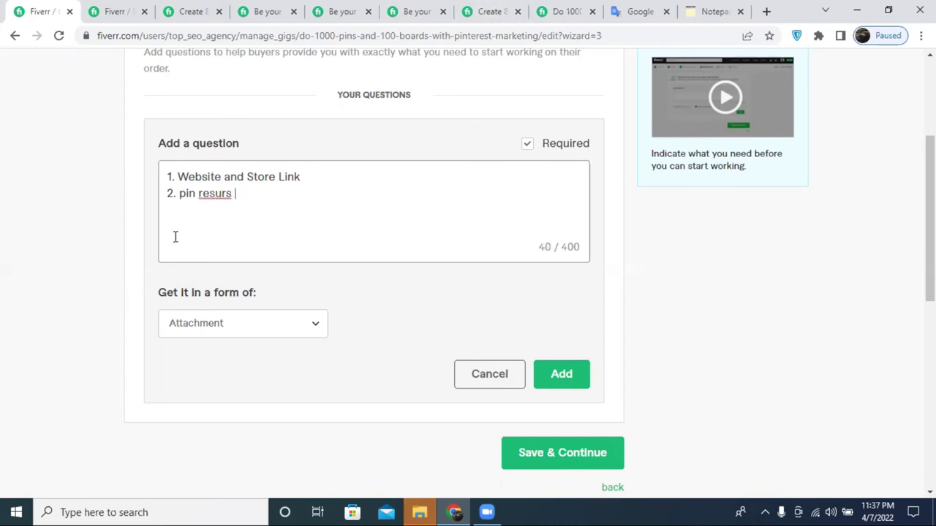
right_click(212, 196)
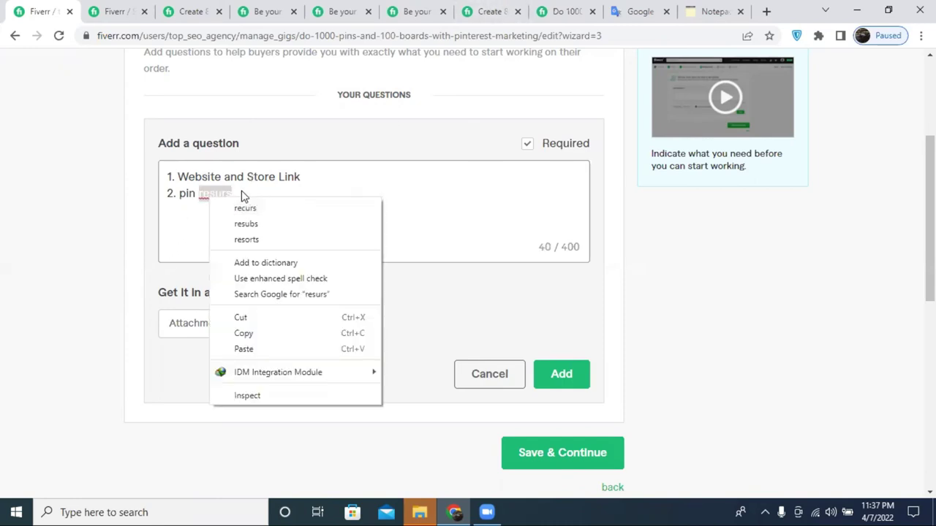
click(218, 189)
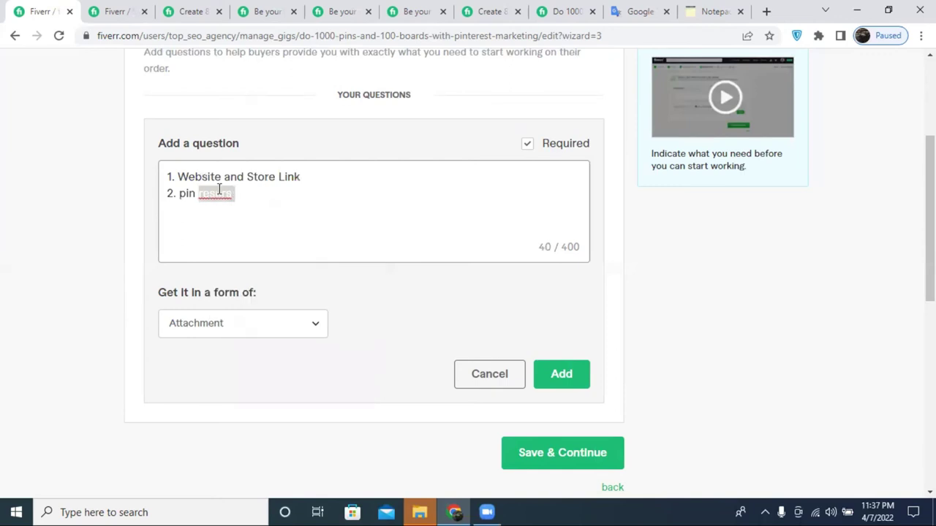
text(rese)
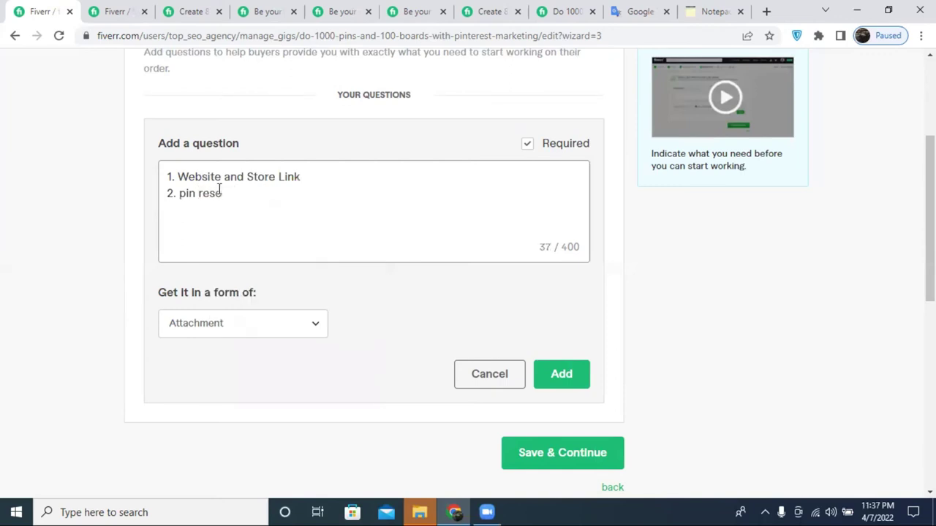
key(BackSpace)
text(ures)
double_click(219, 190)
text(resourec)
right_click(230, 194)
click(271, 201)
Extend the second line to "2. pin and board Resource" and add the third line "3. User/password".
text(and )
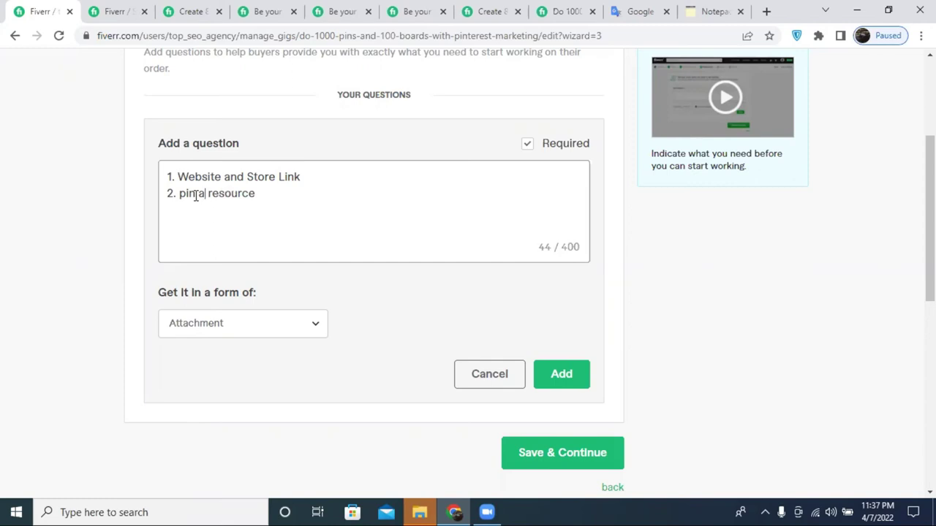
text(board)
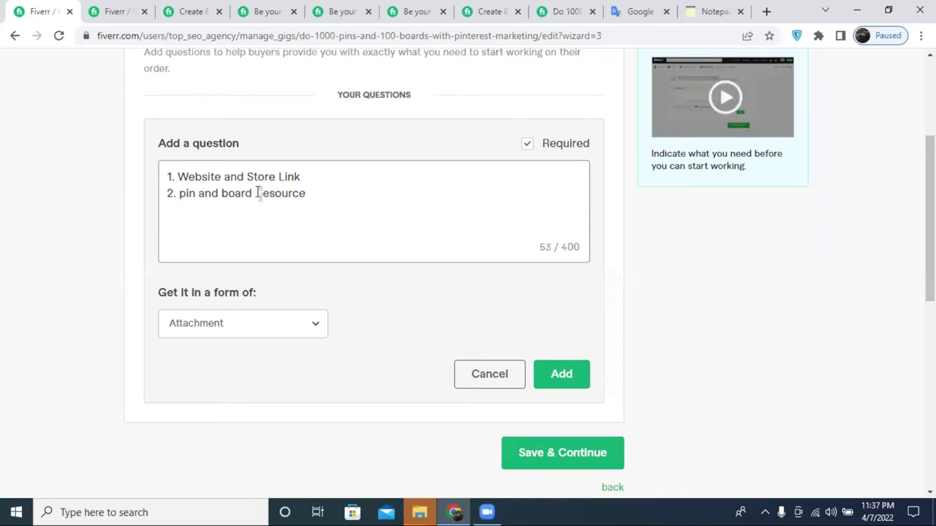
text( R)
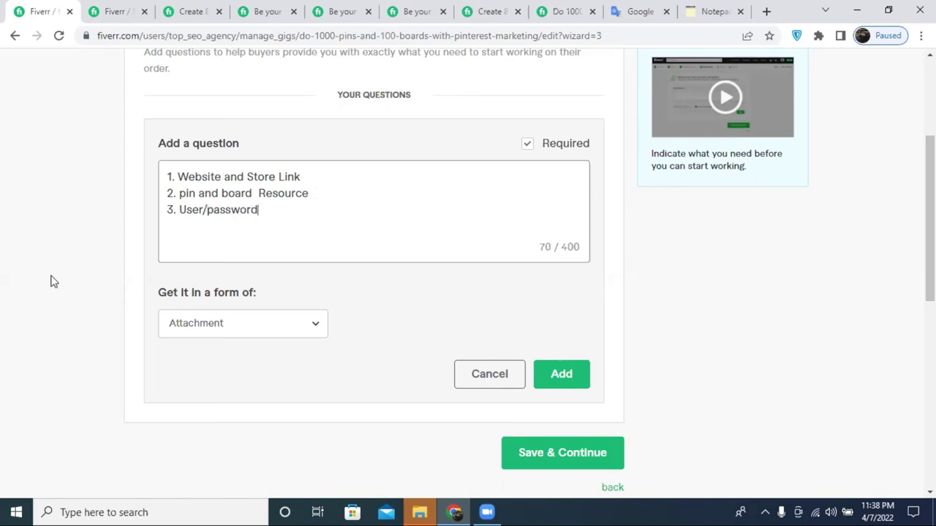
Add the finished question to the requirements and save the stage to continue to the gallery.
click(350, 261)
scroll(349, 274, down, 2)
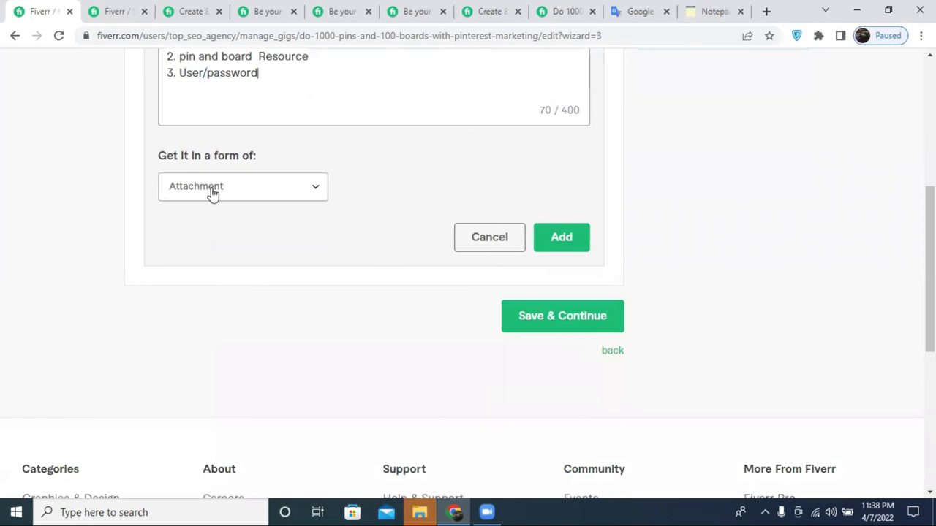
click(561, 238)
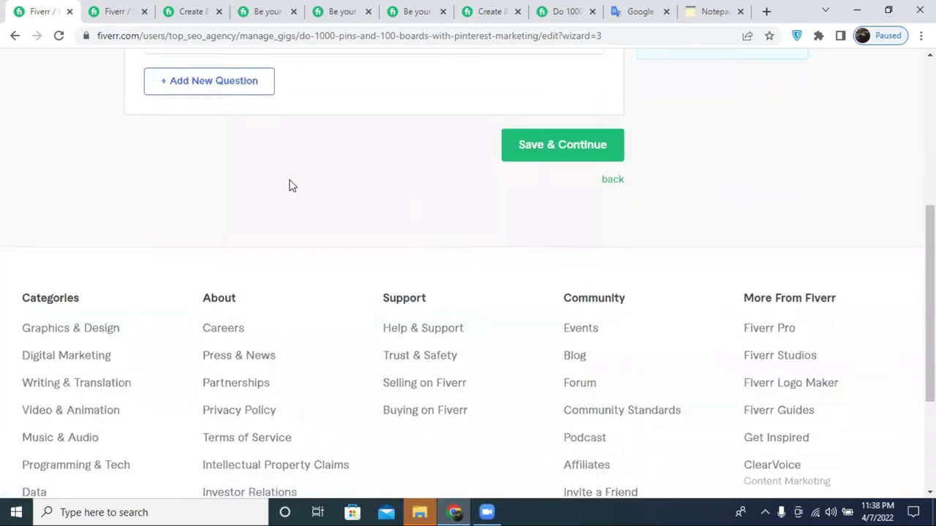
scroll(288, 183, up, 5)
click(594, 480)
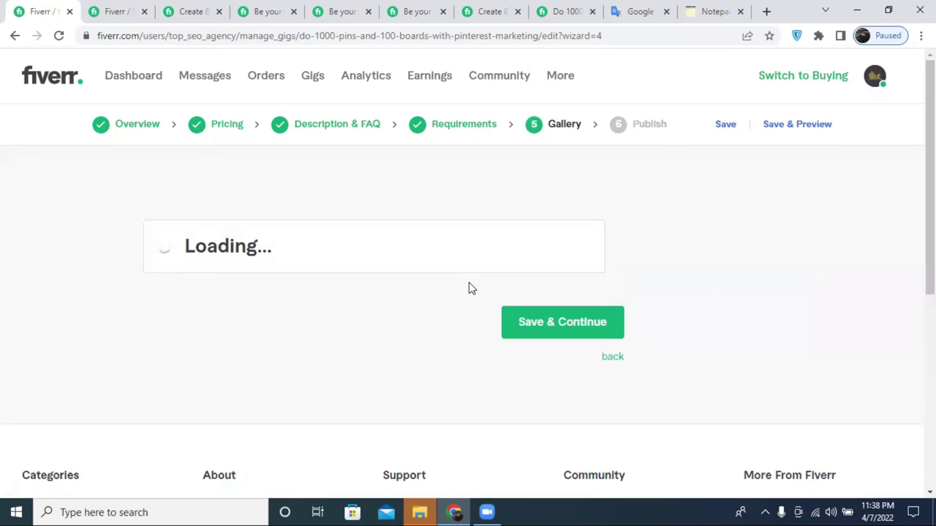
Look over the gallery upload areas and close the competitor gig tabs and the old preview of the own gig.
scroll(351, 180, down, 3)
scroll(351, 178, down, 4)
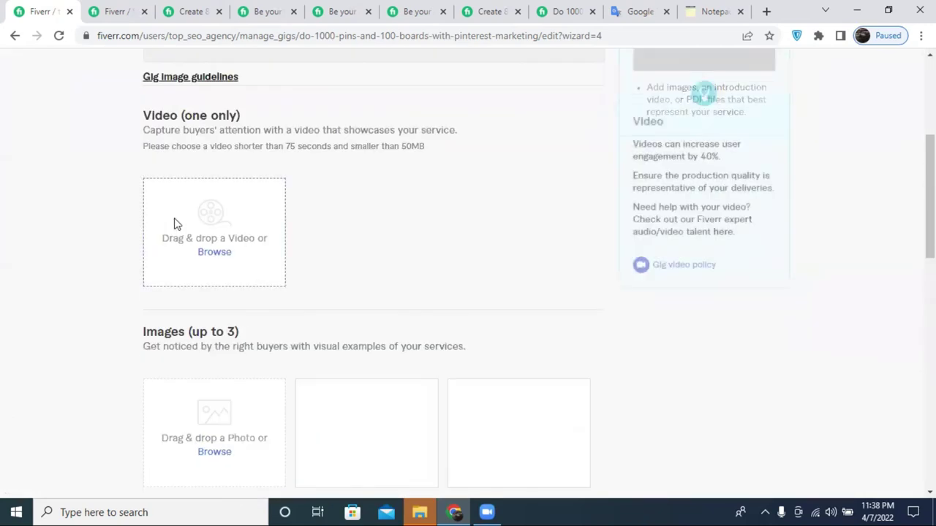
click(205, 11)
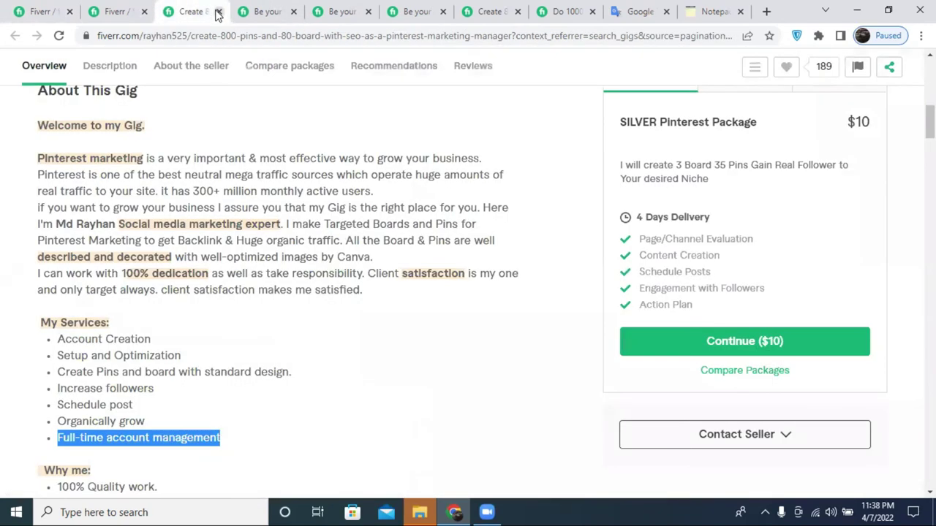
click(218, 12)
click(218, 11)
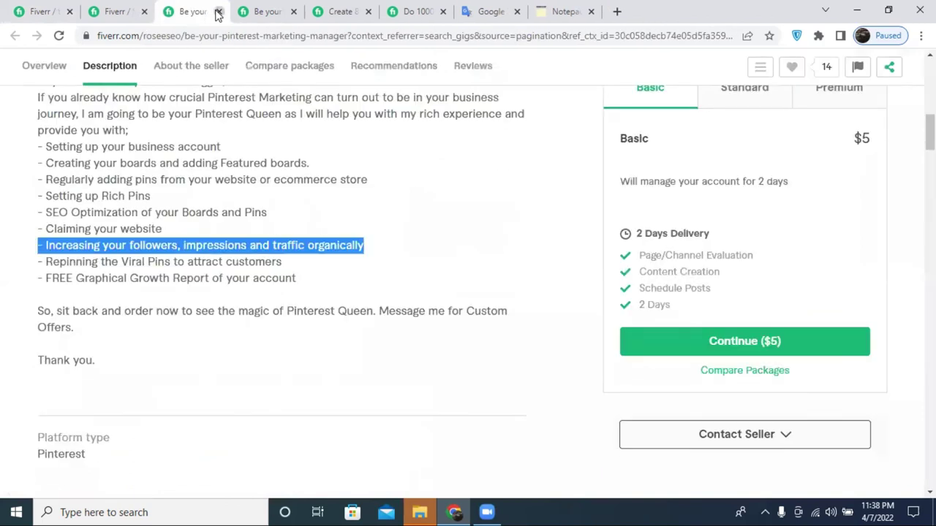
click(218, 12)
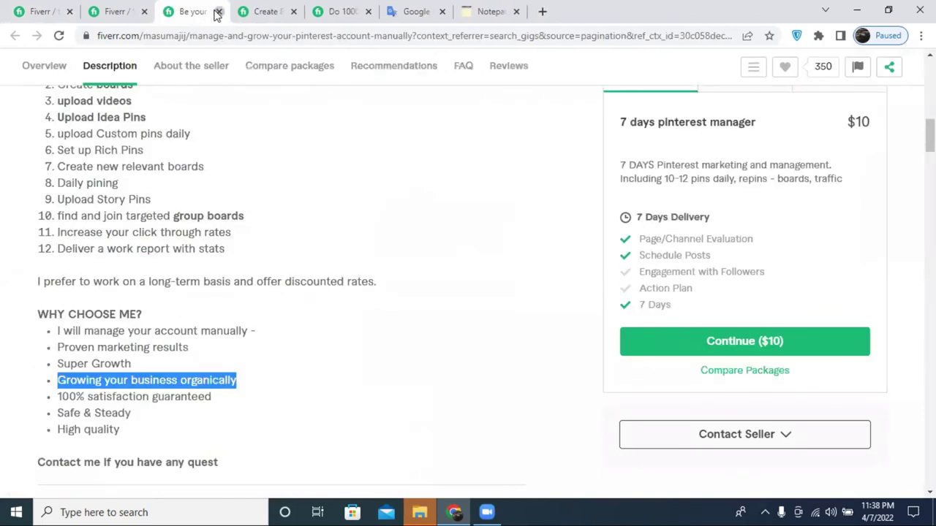
click(218, 12)
click(217, 12)
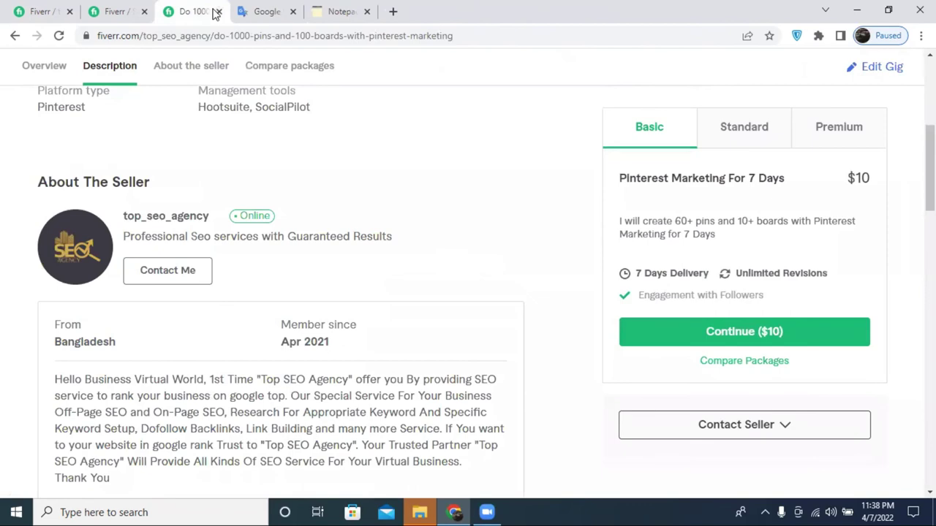
click(217, 11)
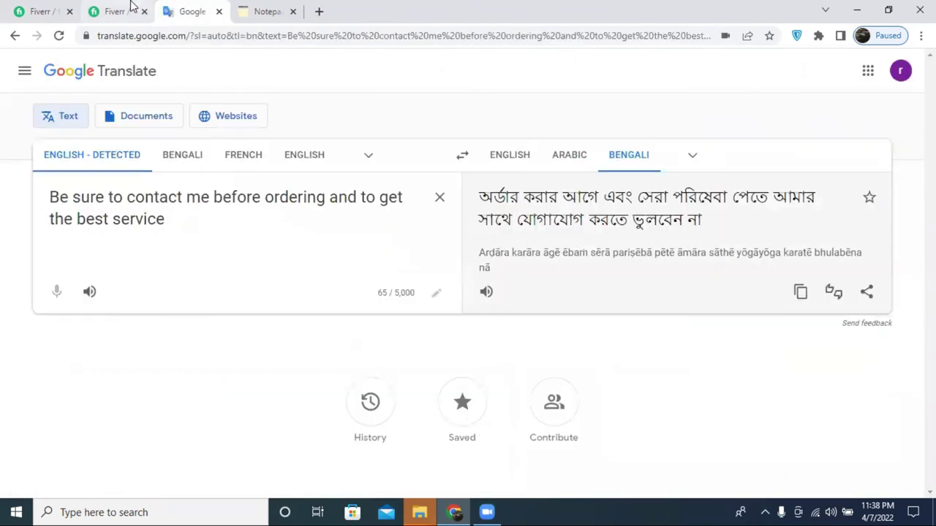
Open the account's own seller profile in a new tab from the "pinterest marketing" search results page.
click(128, 10)
scroll(850, 156, up, 12)
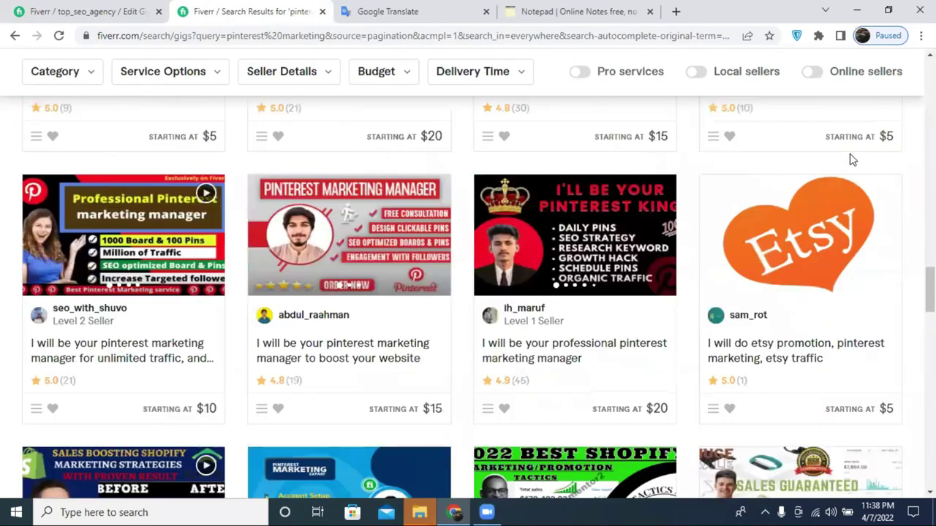
scroll(908, 122, up, 10)
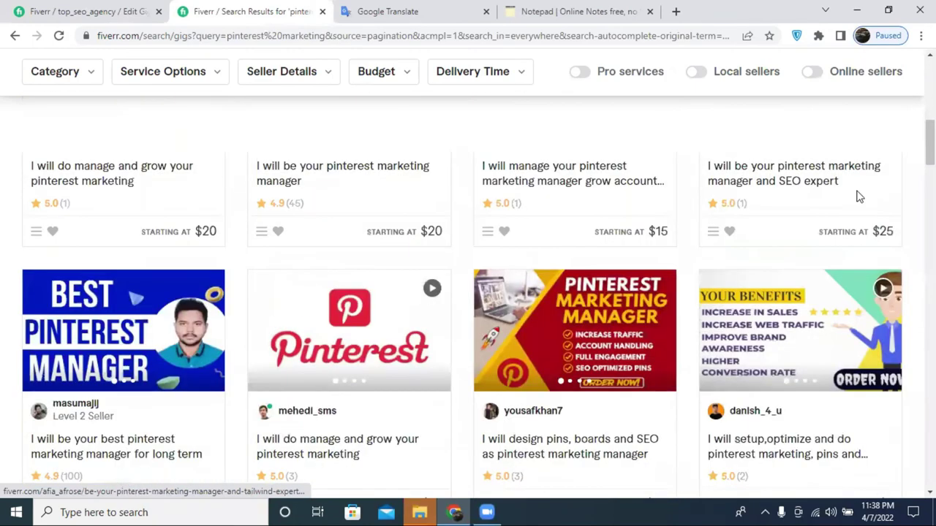
click(890, 78)
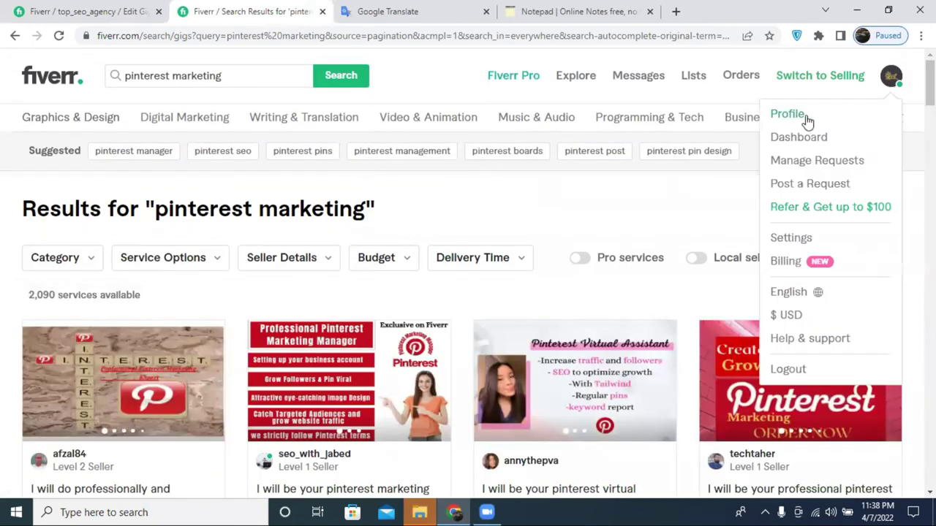
middle_click(803, 117)
click(380, 11)
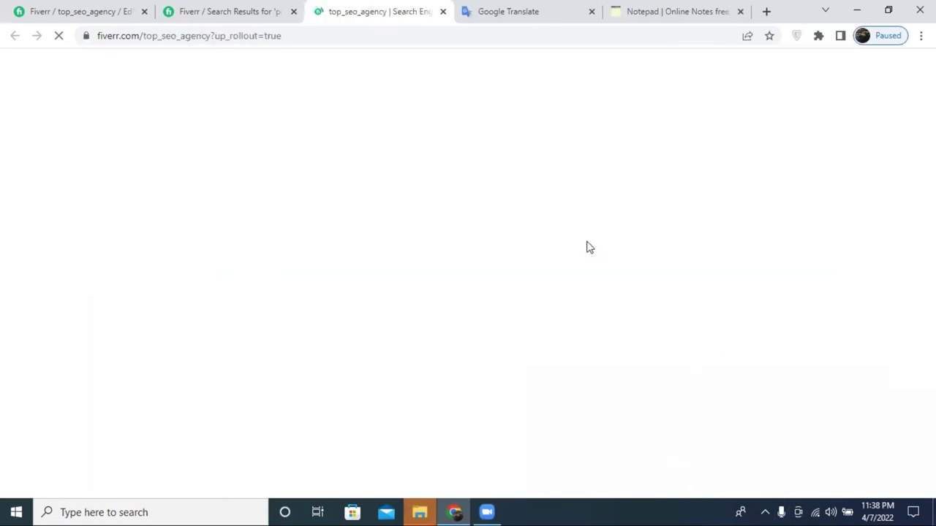
scroll(590, 241, down, 1)
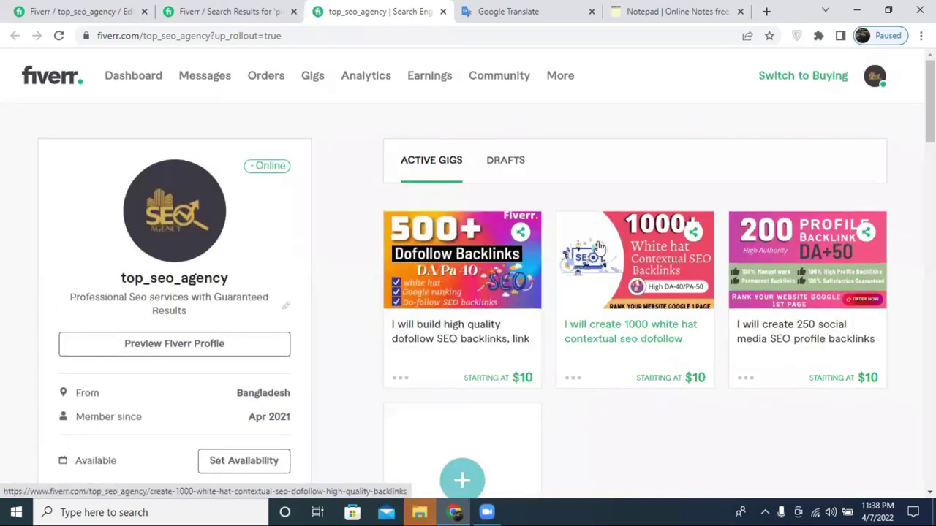
Open the draft gig "I will do 1000 pins and 100 boards with pinterest marketing" from the profile and review its description.
click(503, 161)
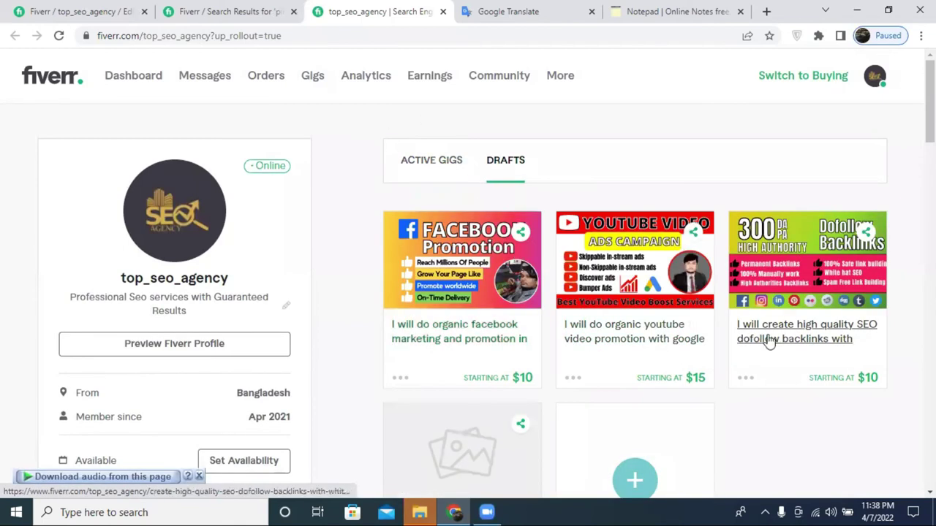
scroll(564, 359, down, 3)
click(476, 327)
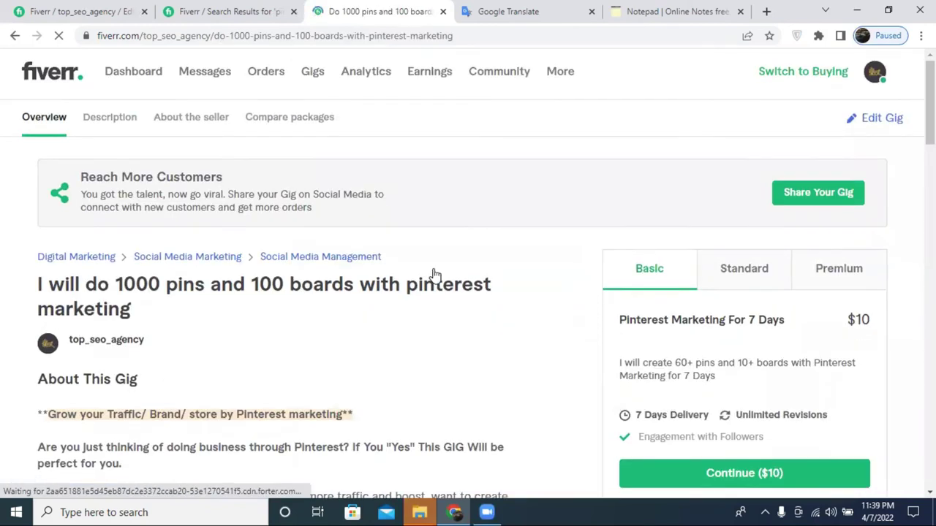
scroll(329, 267, down, 2)
scroll(344, 259, down, 4)
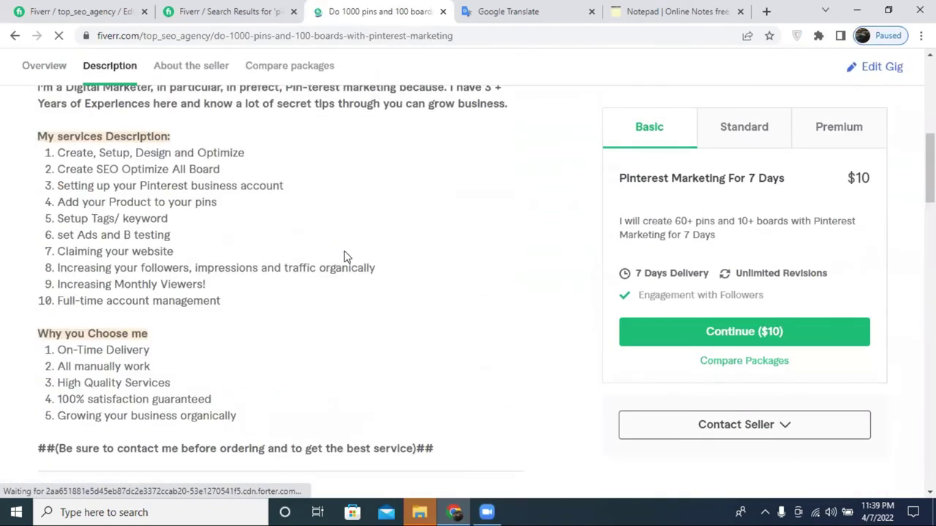
scroll(346, 258, up, 3)
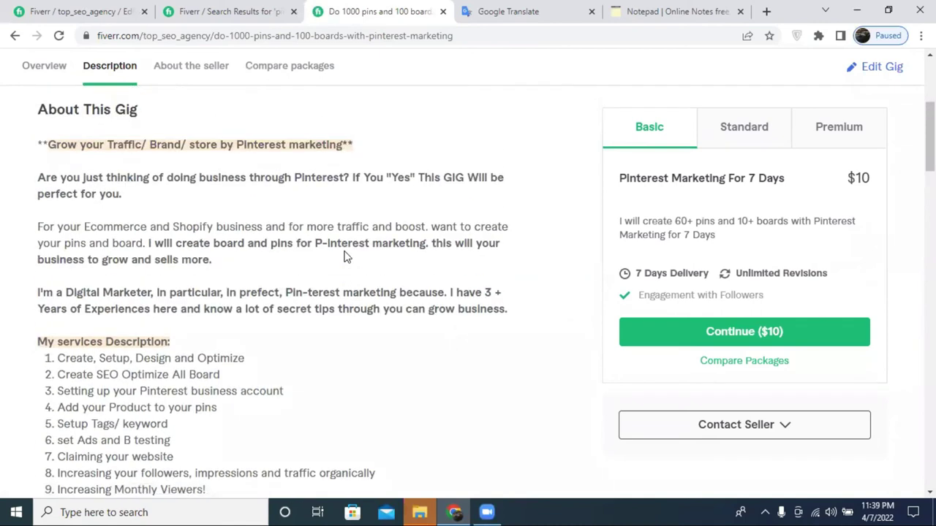
Look through the rest of the draft gig page, including its title and Basic package, and close its tab.
scroll(347, 259, up, 4)
scroll(347, 259, down, 1)
scroll(346, 258, down, 8)
scroll(346, 259, up, 9)
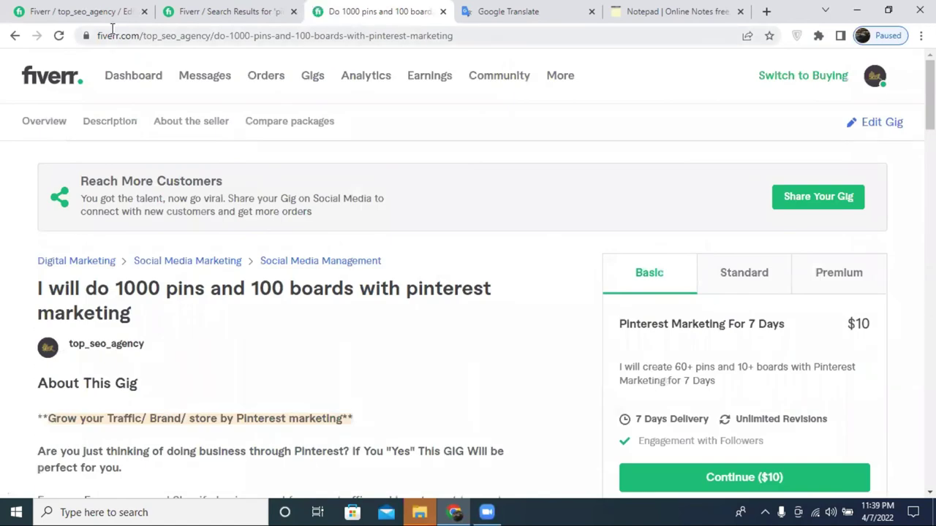
click(444, 13)
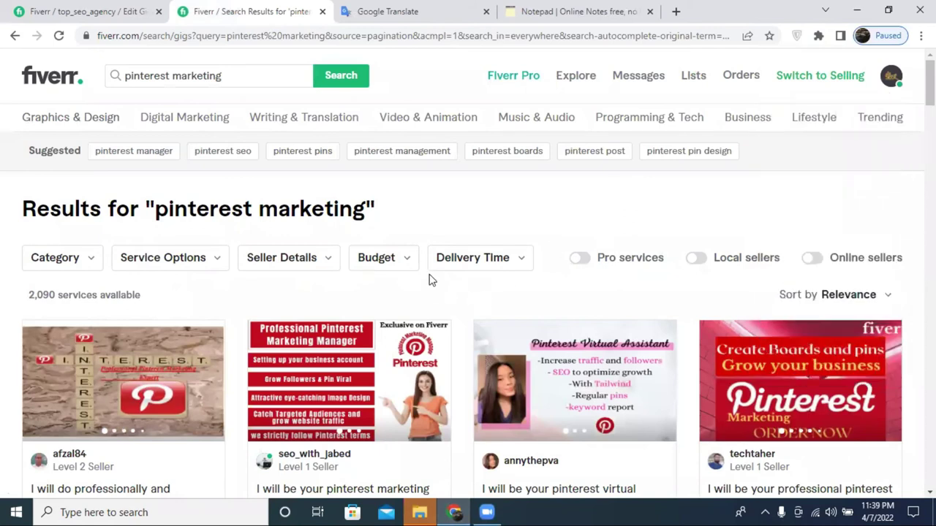
Open the competitor gig "I will be your pinterest marketing manager" with the red-and-white Pinterest cover from the search results and examine its main image.
scroll(432, 280, down, 3)
scroll(358, 262, down, 3)
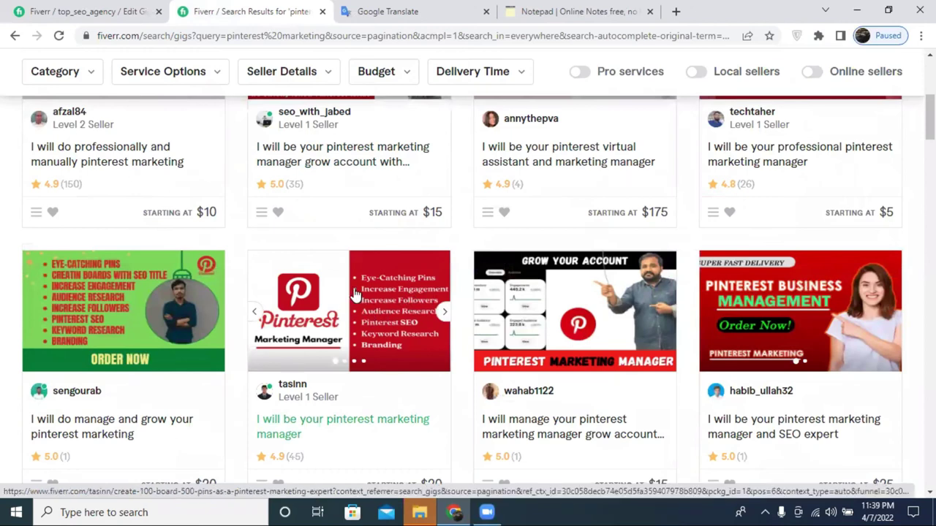
click(360, 290)
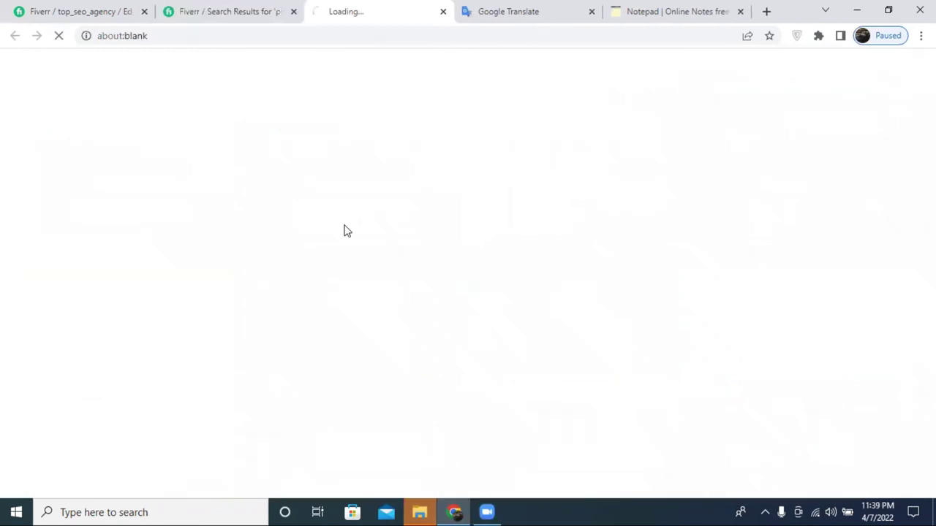
click(251, 8)
click(359, 10)
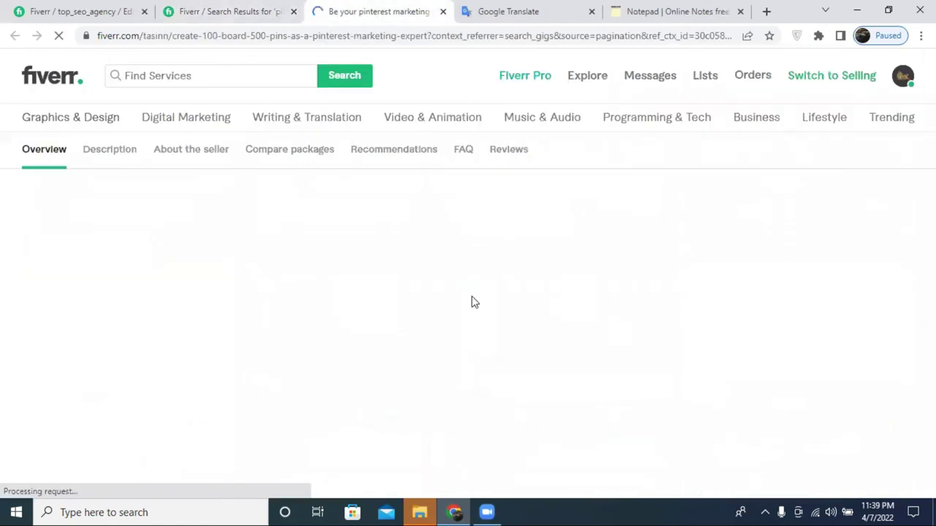
scroll(495, 313, down, 3)
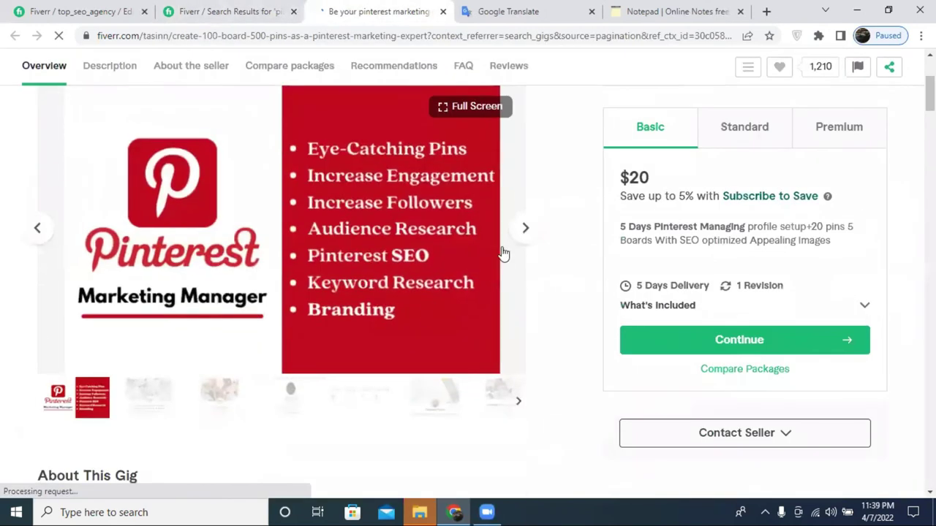
scroll(438, 302, up, 1)
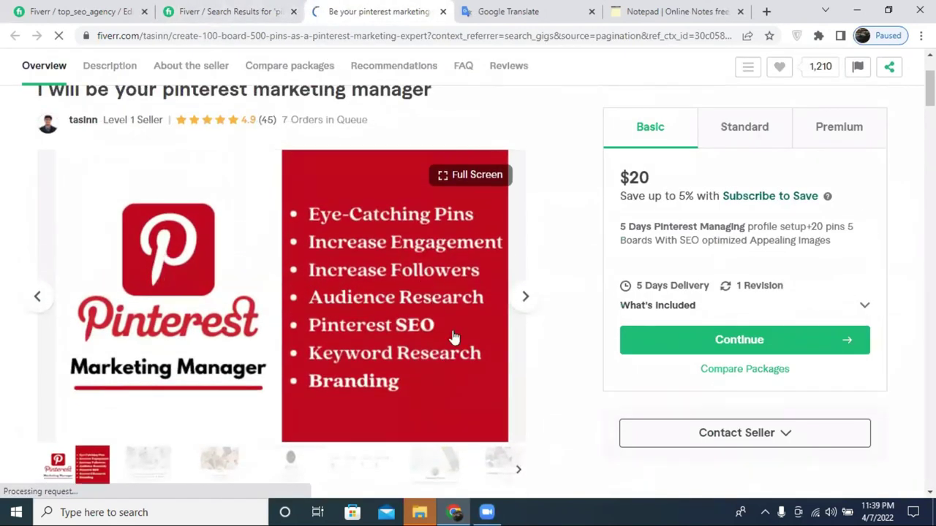
Minimize the browser, close the zoom recordings folder and start Chrome with the profile whose photo shows a man in a grey outfit.
click(856, 9)
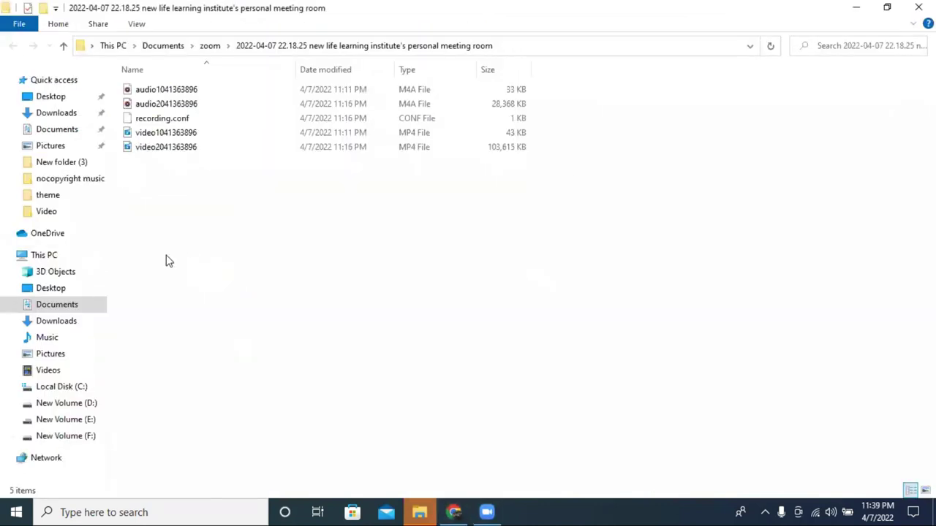
click(919, 7)
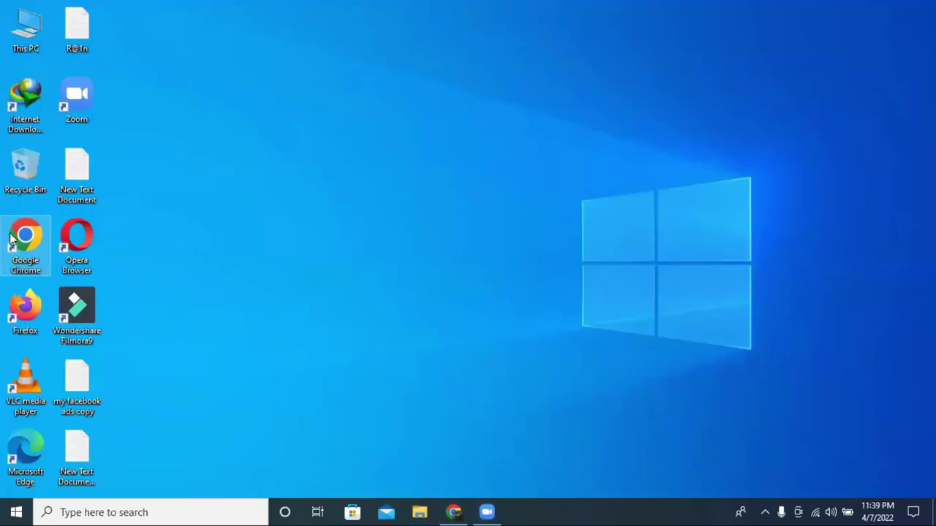
key(Return)
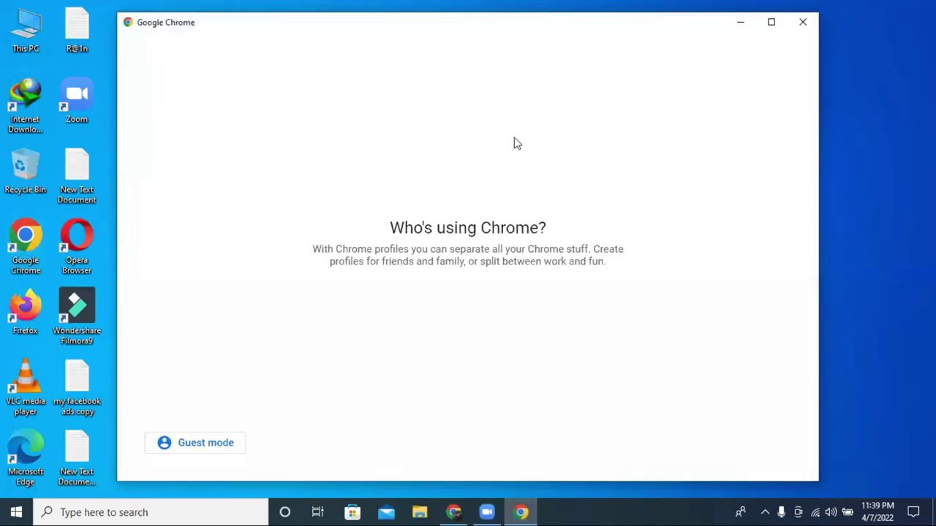
scroll(675, 195, down, 4)
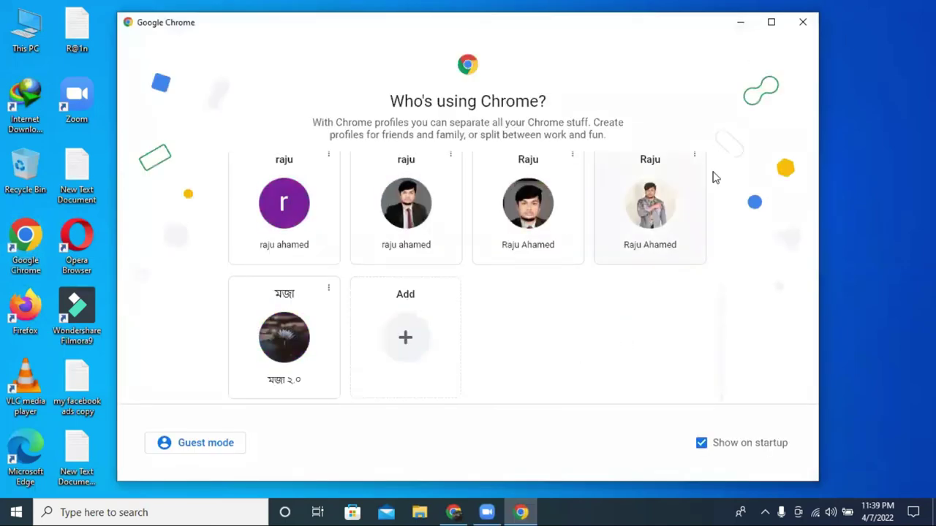
click(669, 210)
click(527, 40)
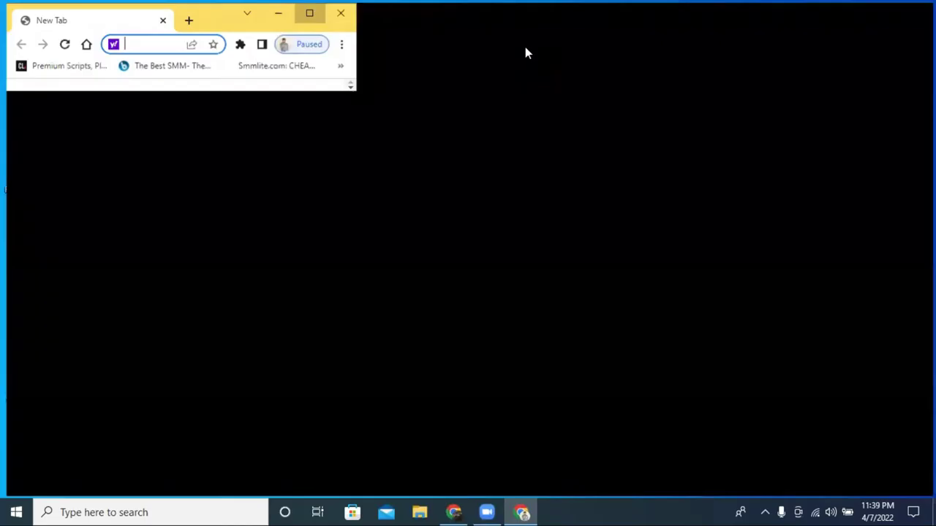
Open the Canva home page from the new tab's shortcuts and close the extra blank tab.
click(431, 258)
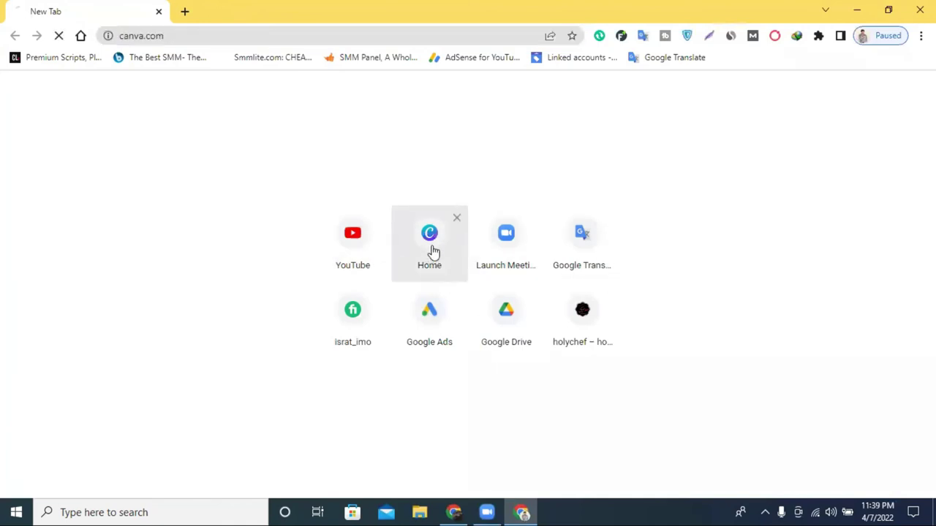
click(185, 11)
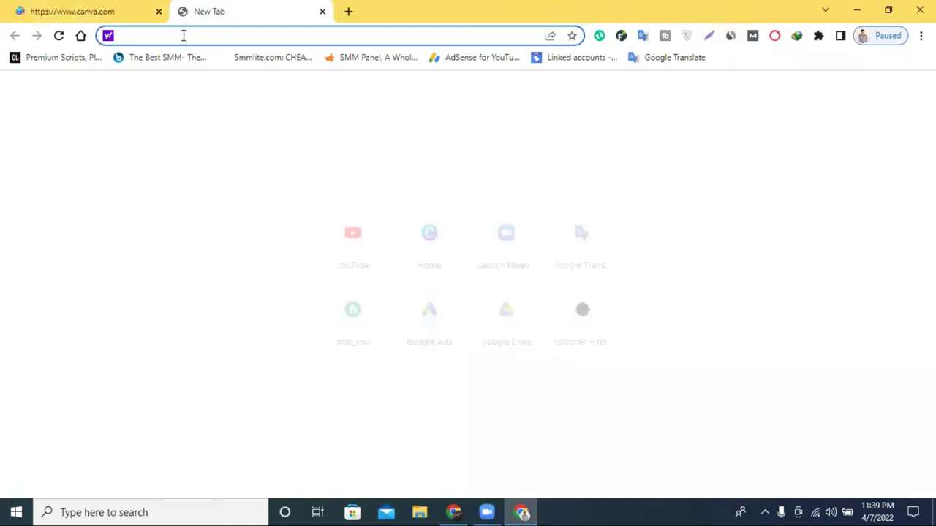
key(ctrl+shift+Tab)
click(323, 11)
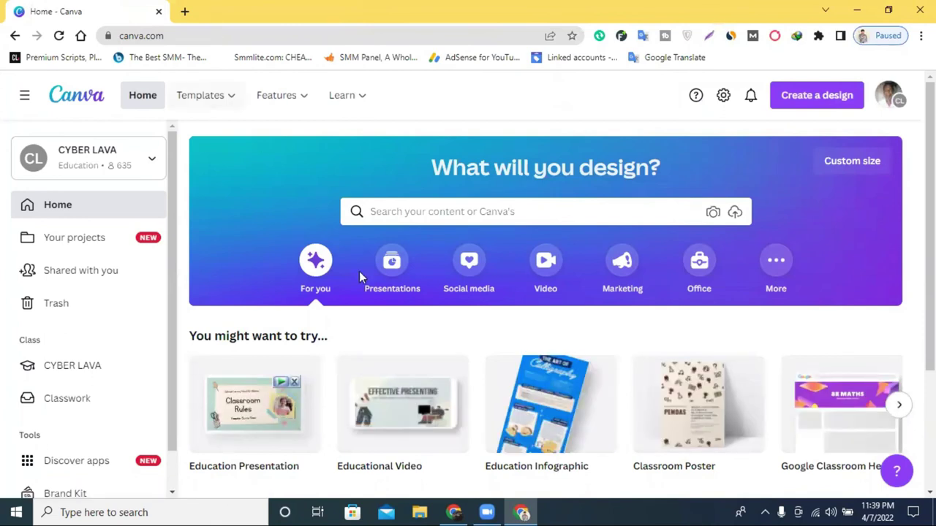
Create a new Canva design with the recent custom size 1280 × 769 px and bring up its tab.
scroll(632, 265, down, 4)
scroll(632, 265, up, 3)
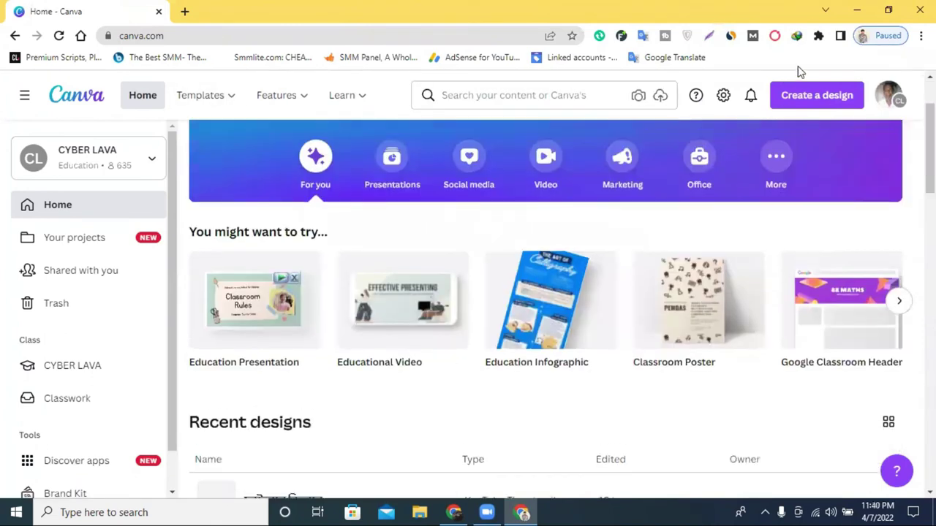
click(802, 97)
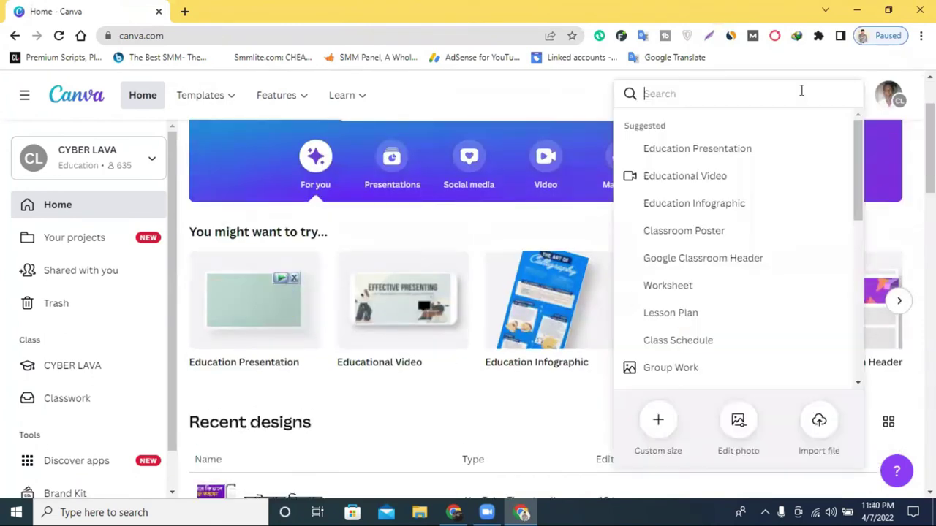
click(656, 432)
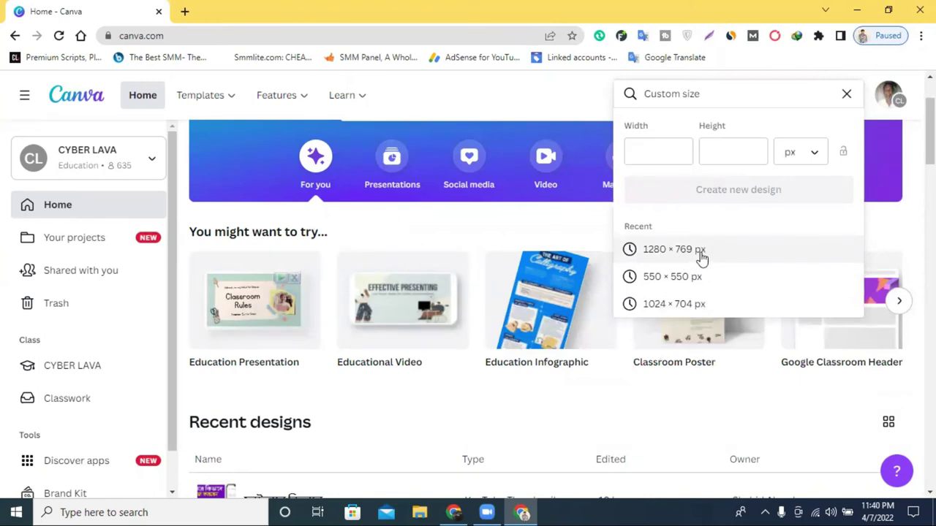
click(702, 253)
click(112, 8)
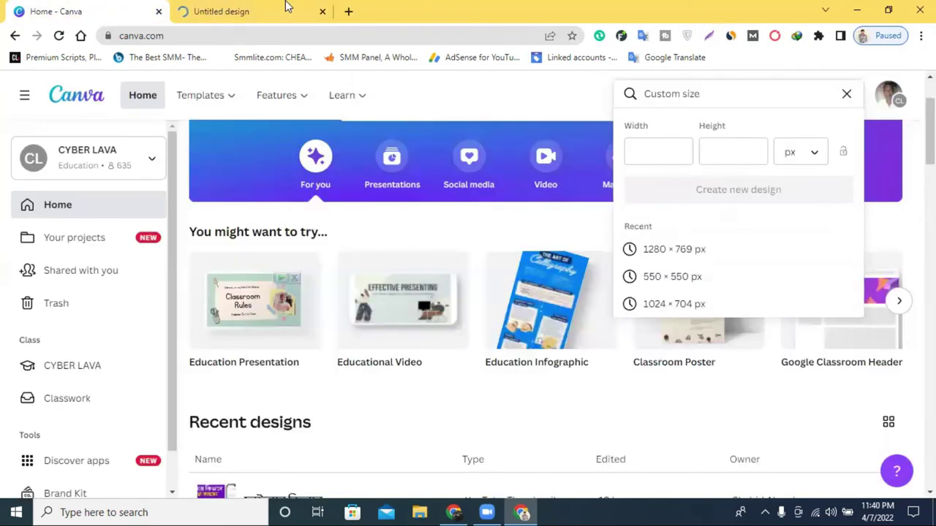
click(221, 11)
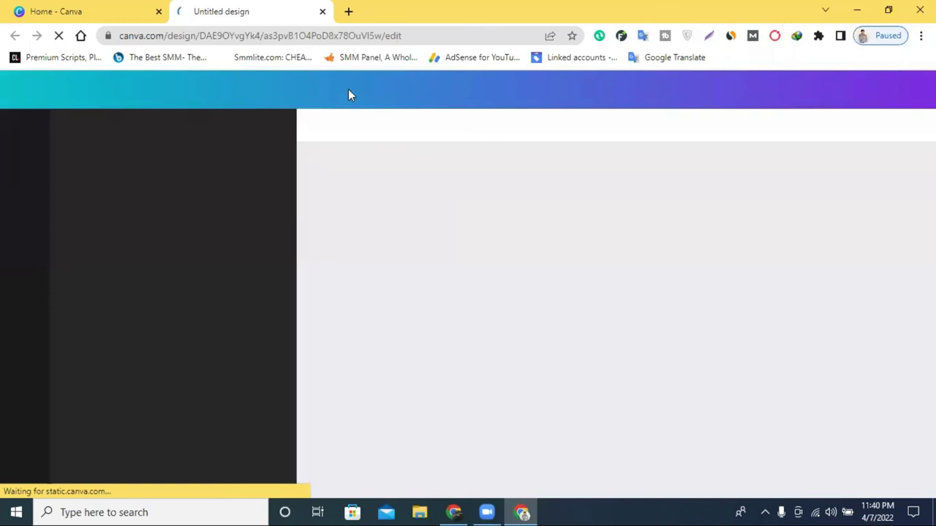
Switch to the Fiverr window and examine the competitors' cover images in the "pinterest marketing" search results for design ideas.
click(454, 512)
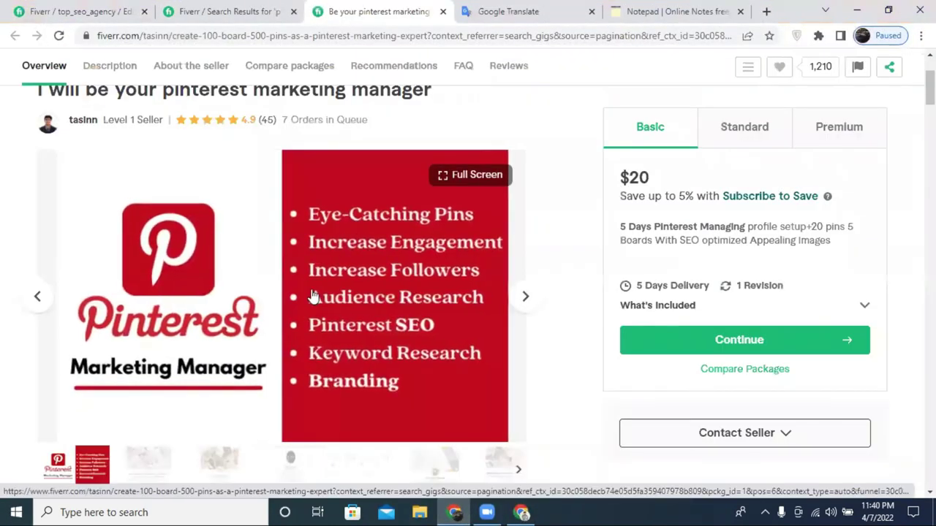
scroll(433, 261, up, 2)
click(212, 11)
scroll(424, 329, down, 7)
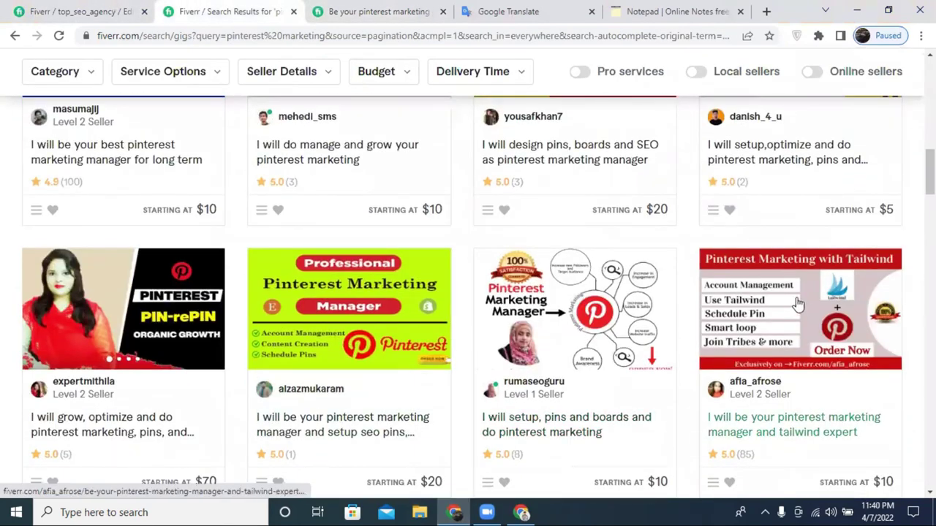
scroll(424, 329, down, 9)
scroll(624, 292, down, 6)
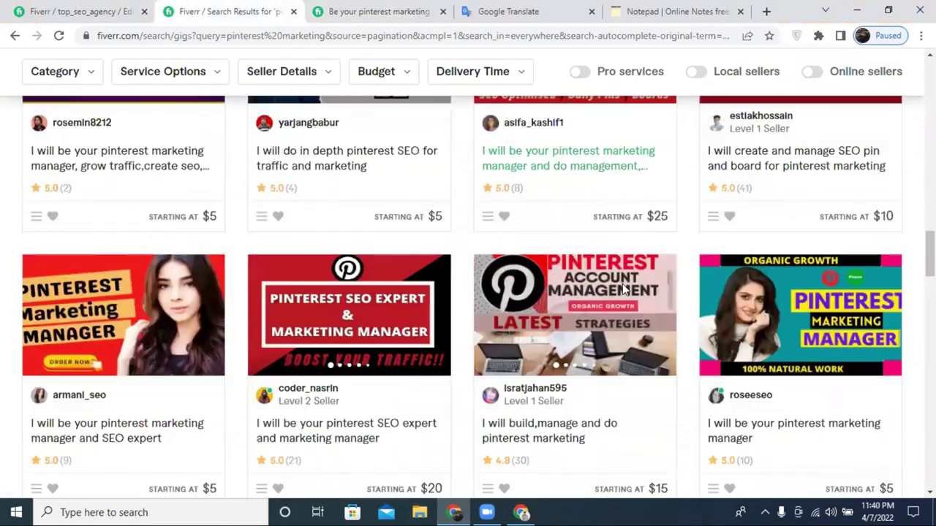
scroll(638, 262, down, 2)
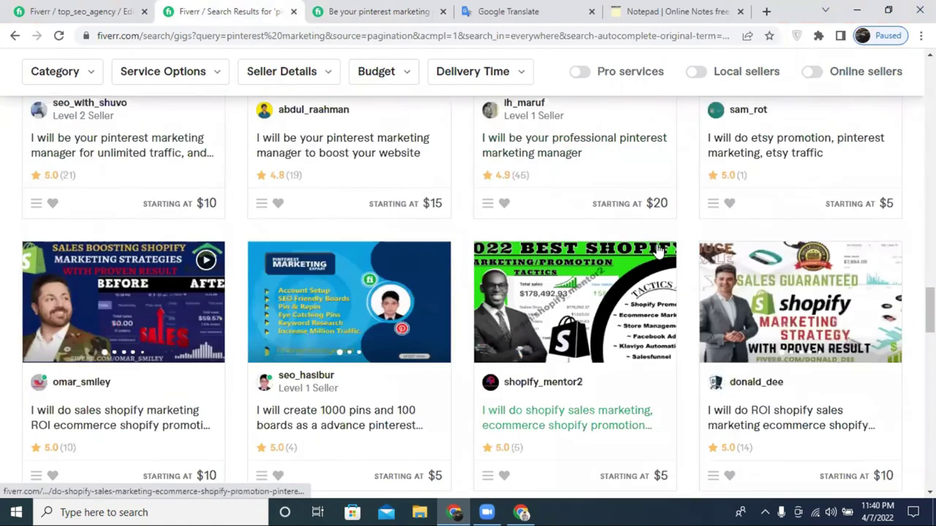
scroll(637, 270, up, 3)
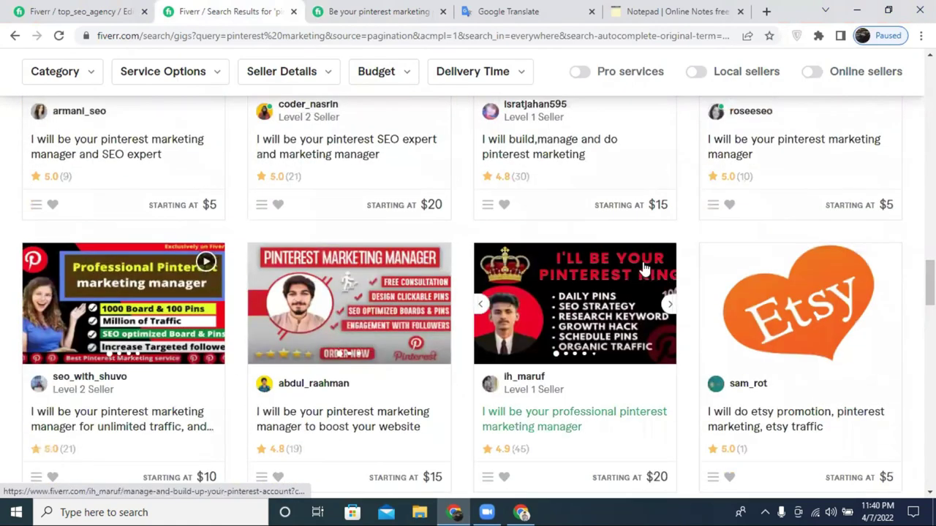
scroll(644, 269, down, 6)
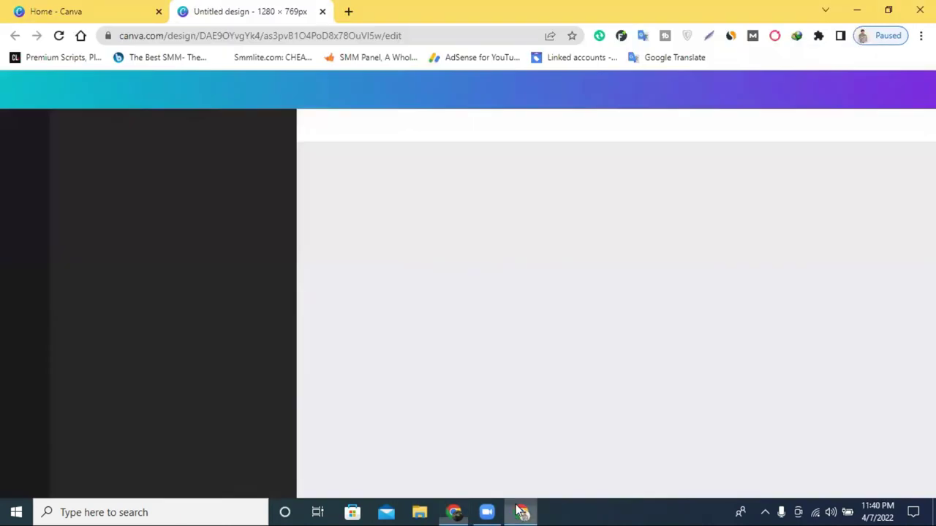
Return to the blank Canva design and search its elements for "background".
click(521, 512)
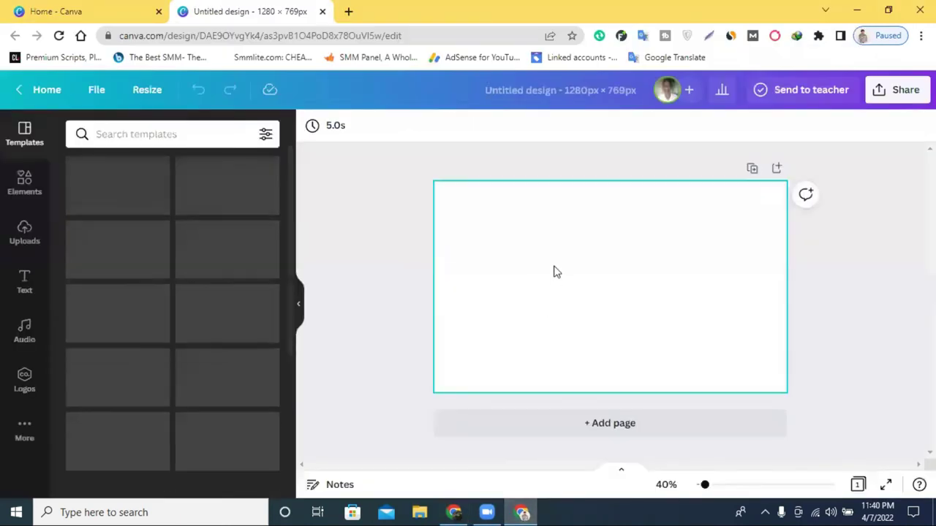
click(24, 187)
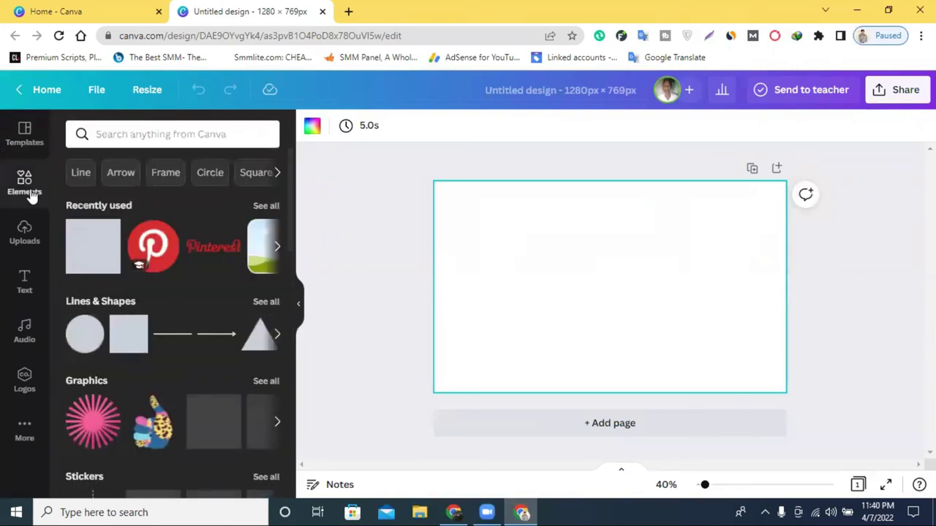
click(175, 133)
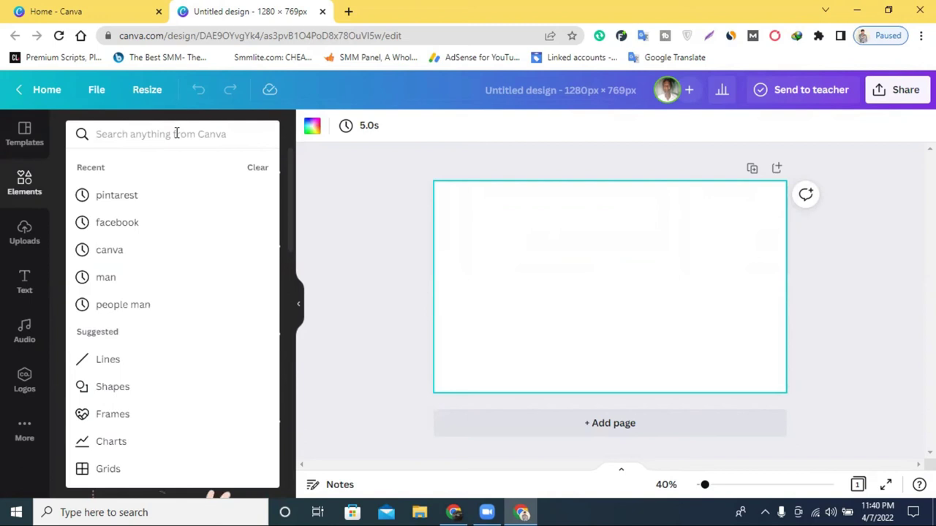
text(back)
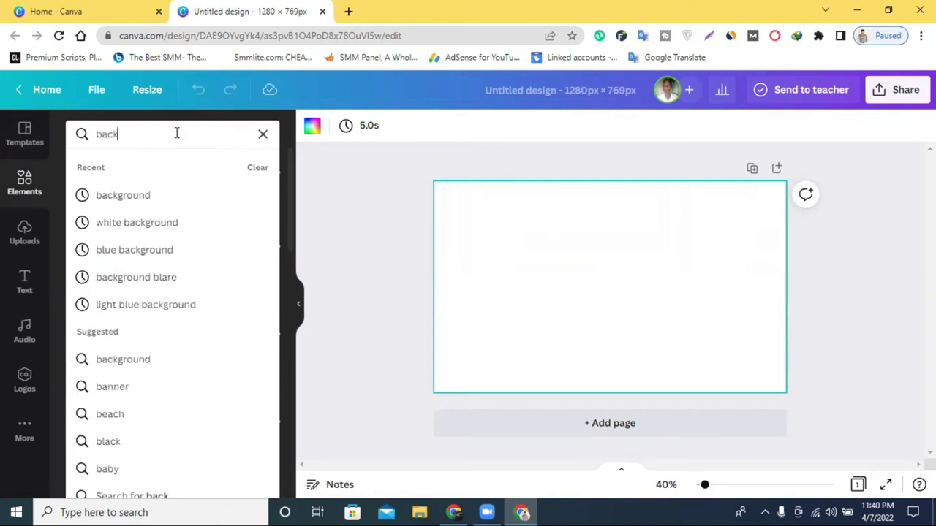
click(179, 199)
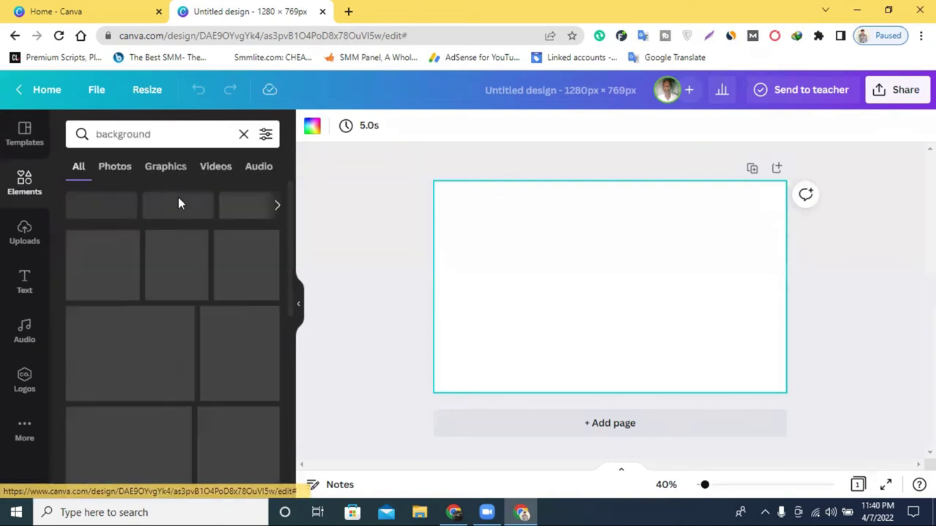
Narrow the "background" results to graphics and browse them for a suitable cover backdrop.
scroll(181, 227, down, 5)
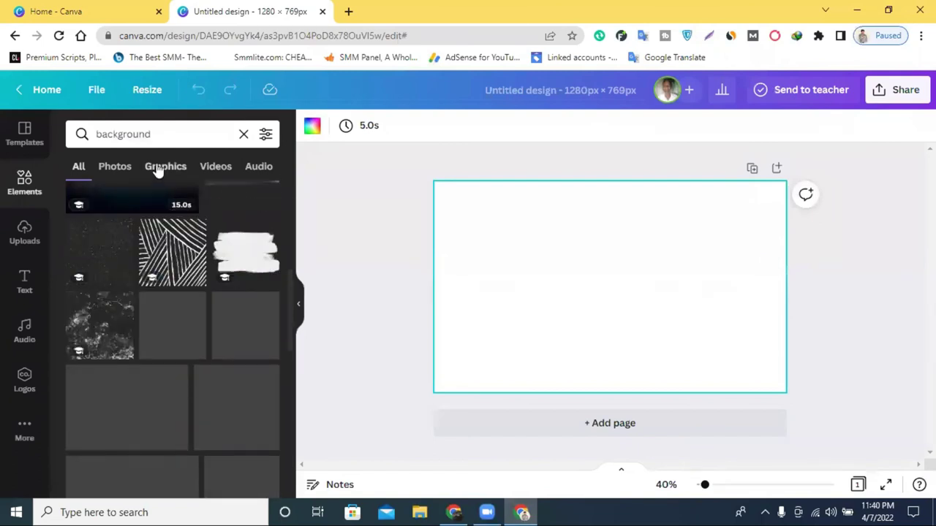
click(157, 168)
scroll(192, 271, down, 2)
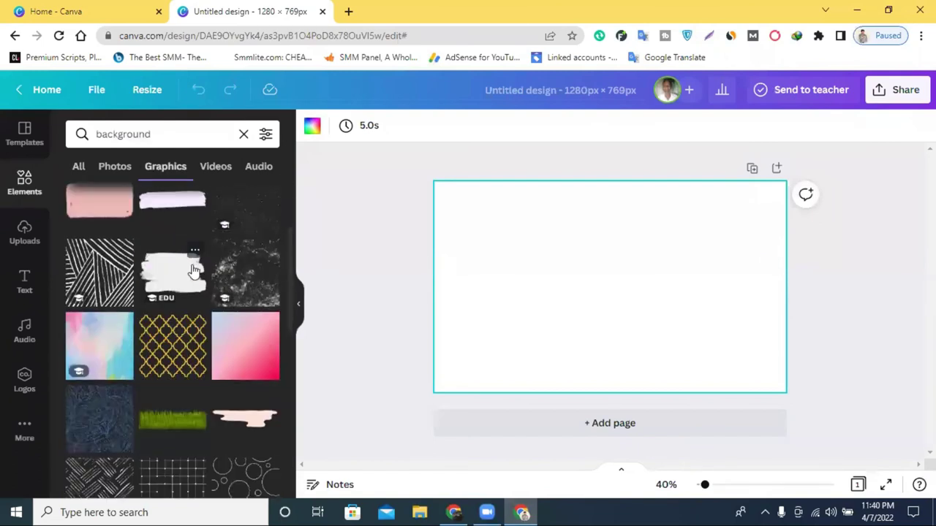
scroll(232, 266, down, 2)
scroll(240, 241, down, 5)
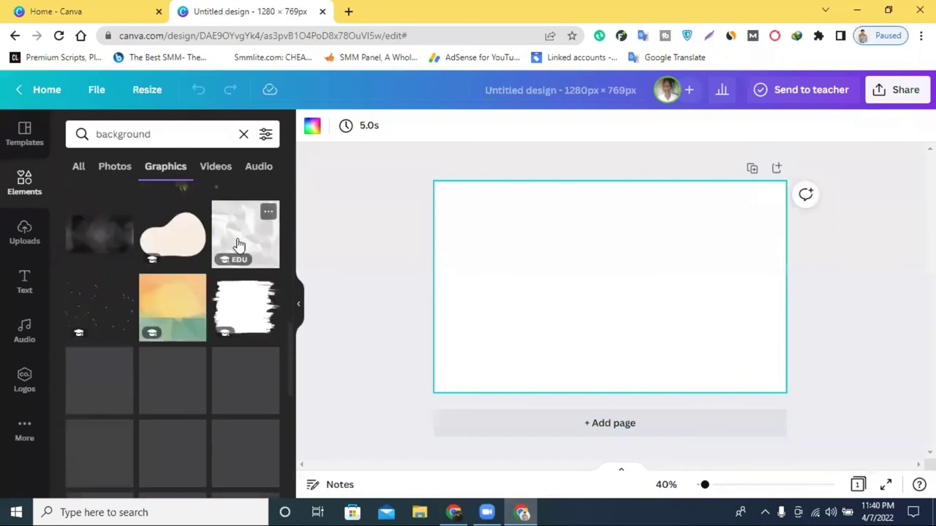
scroll(238, 244, down, 10)
scroll(238, 244, down, 10)
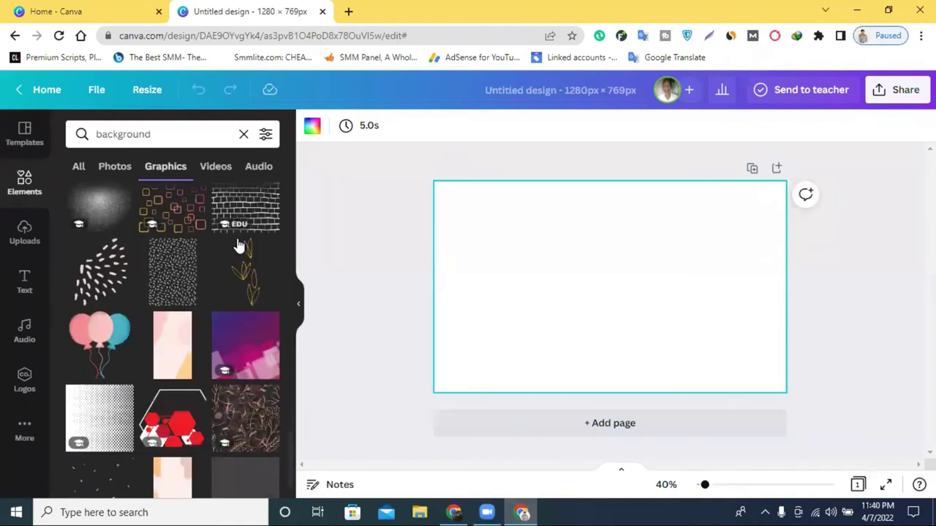
scroll(239, 245, down, 10)
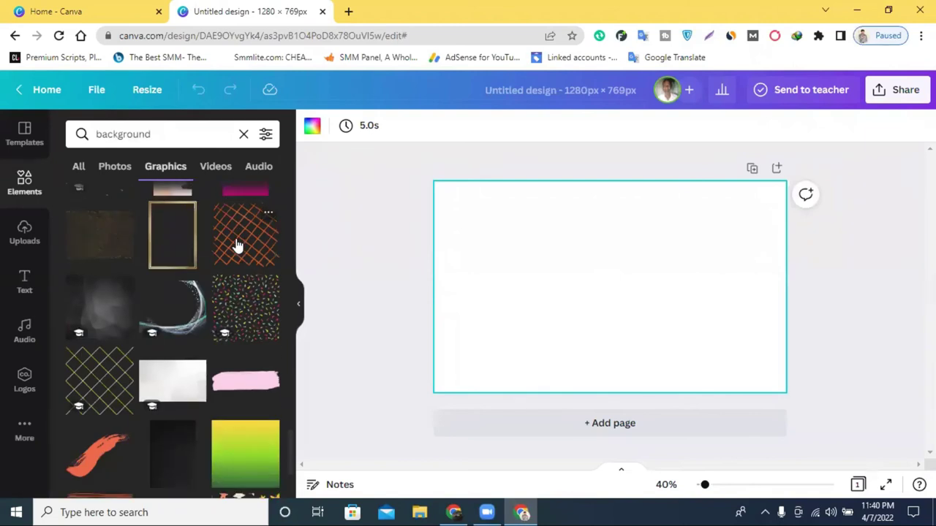
scroll(237, 244, down, 10)
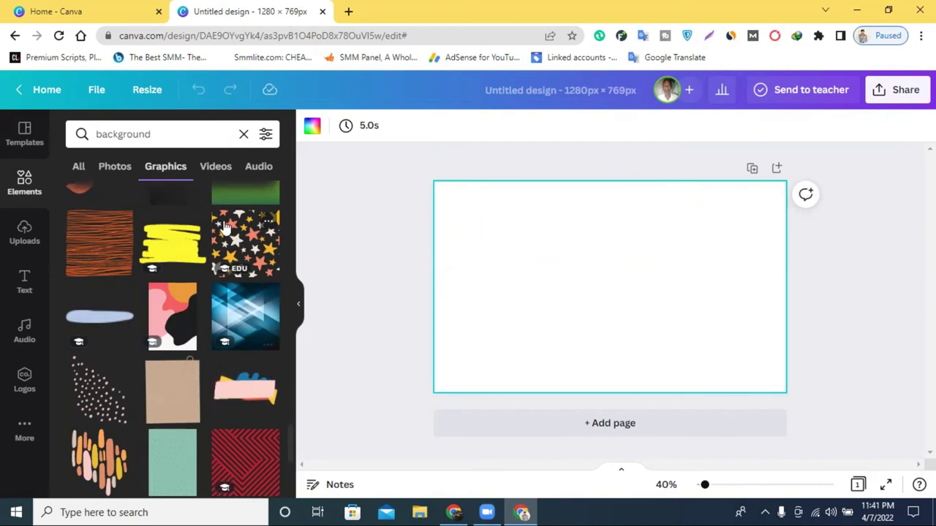
scroll(172, 293, down, 10)
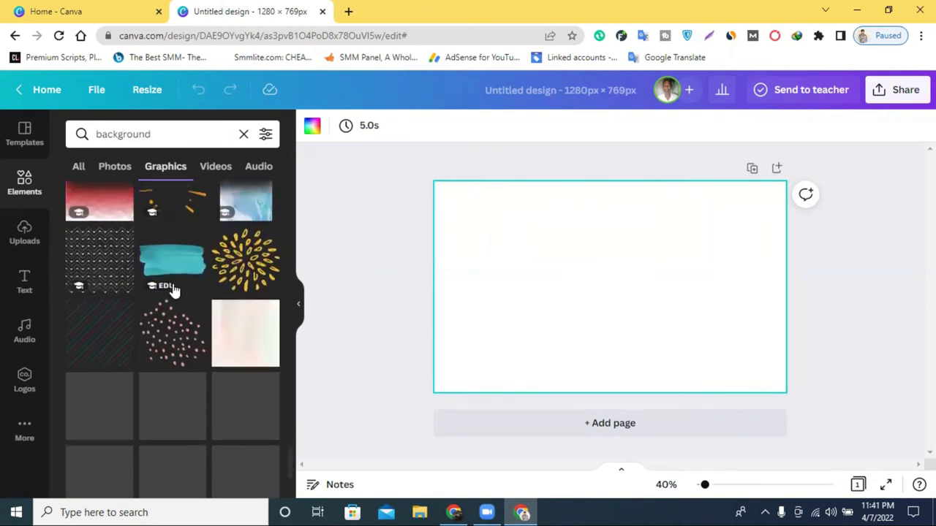
scroll(174, 290, down, 10)
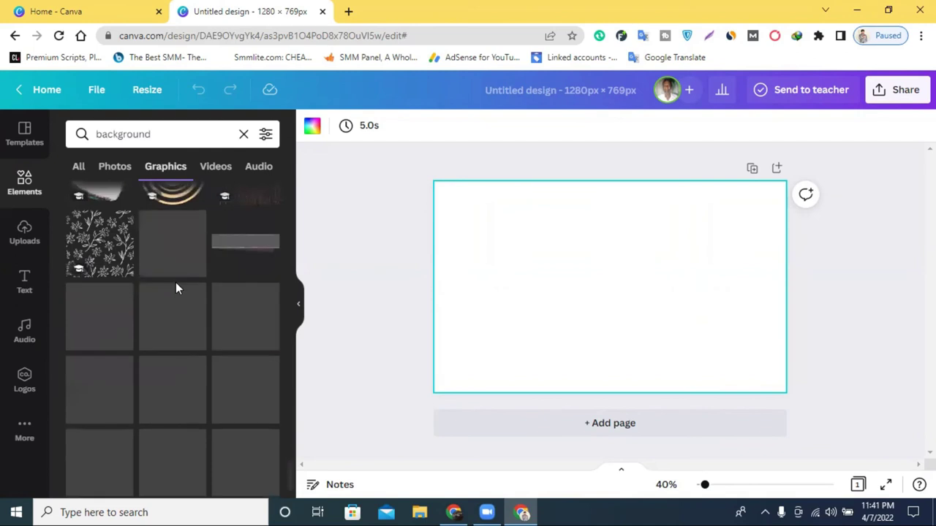
scroll(176, 282, down, 5)
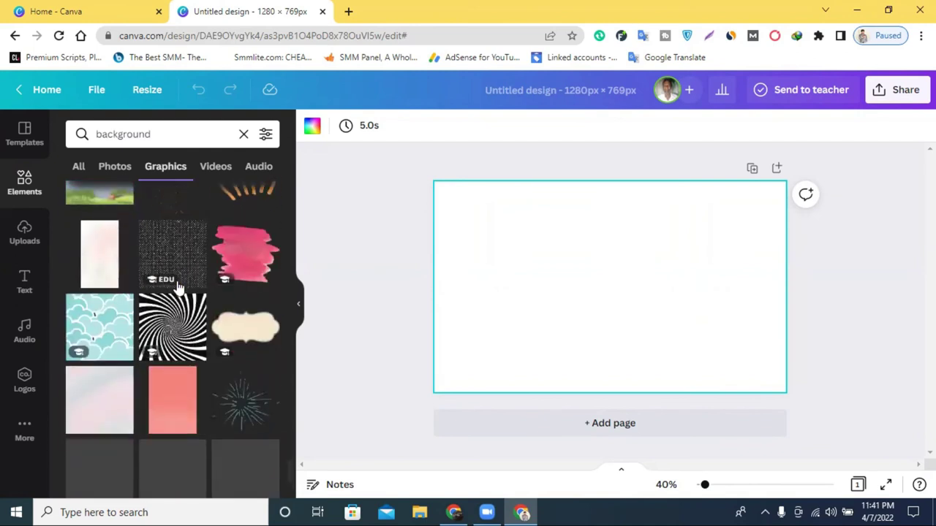
scroll(178, 286, down, 3)
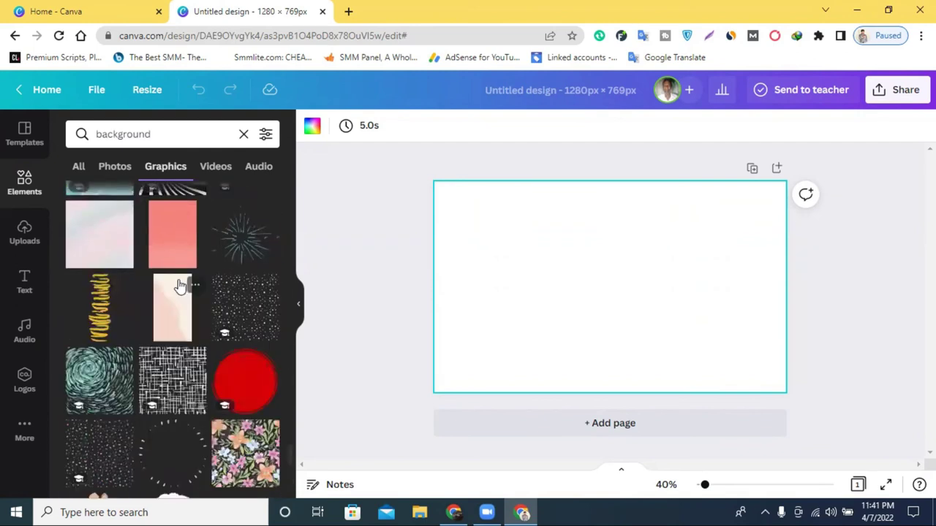
scroll(181, 284, down, 3)
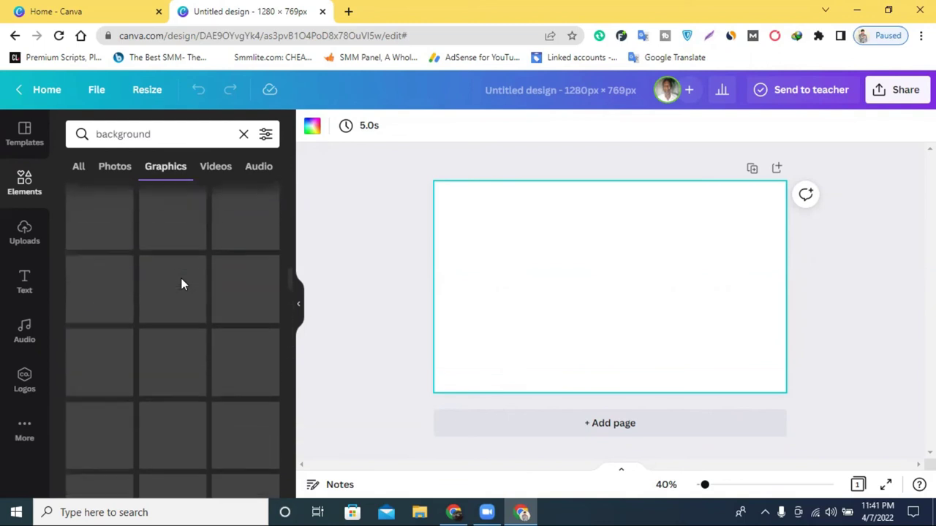
scroll(182, 283, down, 3)
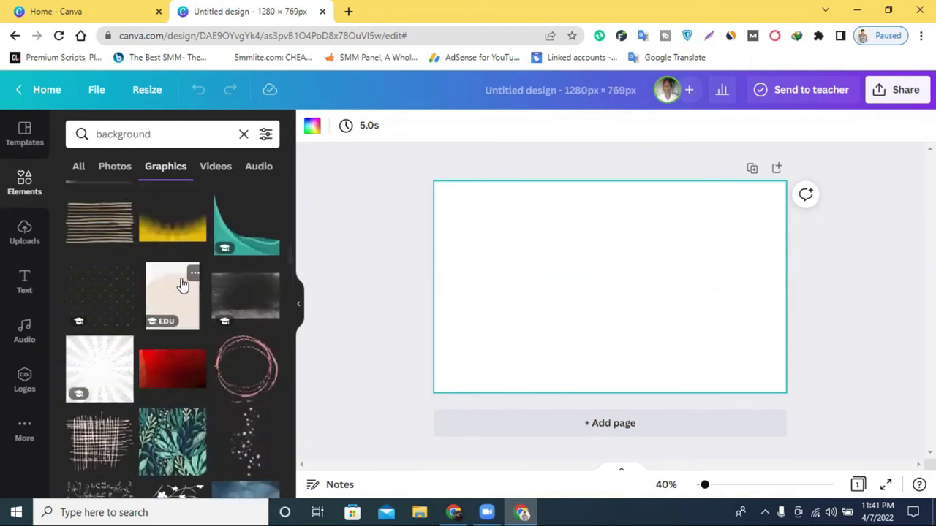
scroll(182, 284, up, 6)
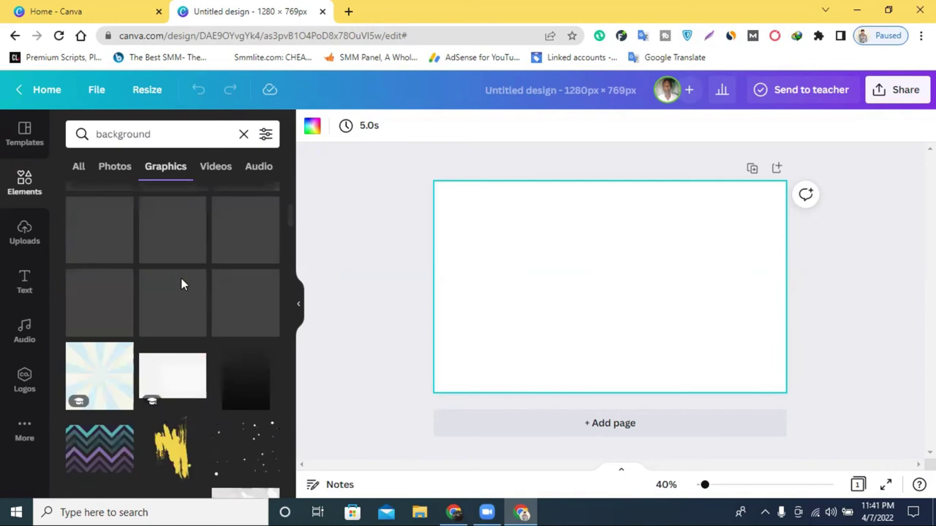
scroll(182, 284, up, 3)
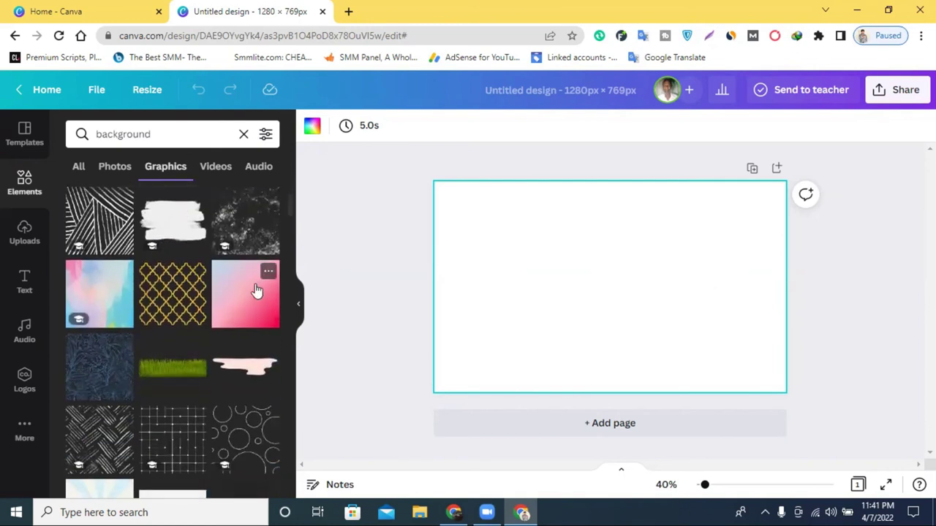
Try the pale-blue-to-red gradient square on the page, remove it, and list all graphics recommended for it.
click(256, 291)
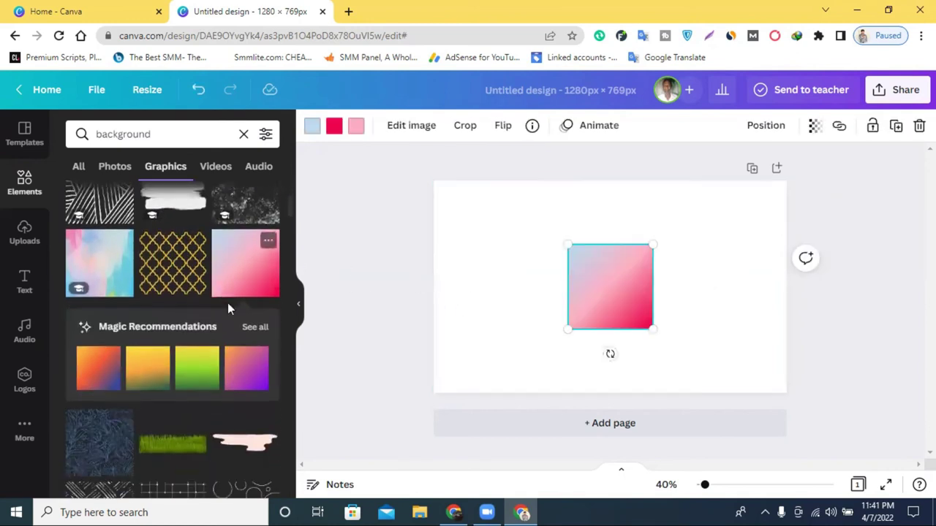
drag(614, 292, 237, 285)
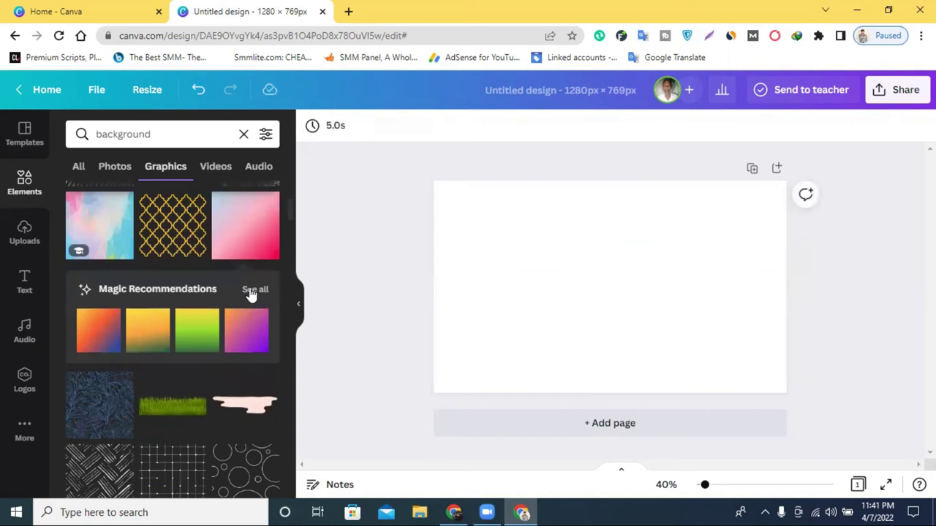
click(252, 290)
scroll(180, 278, down, 5)
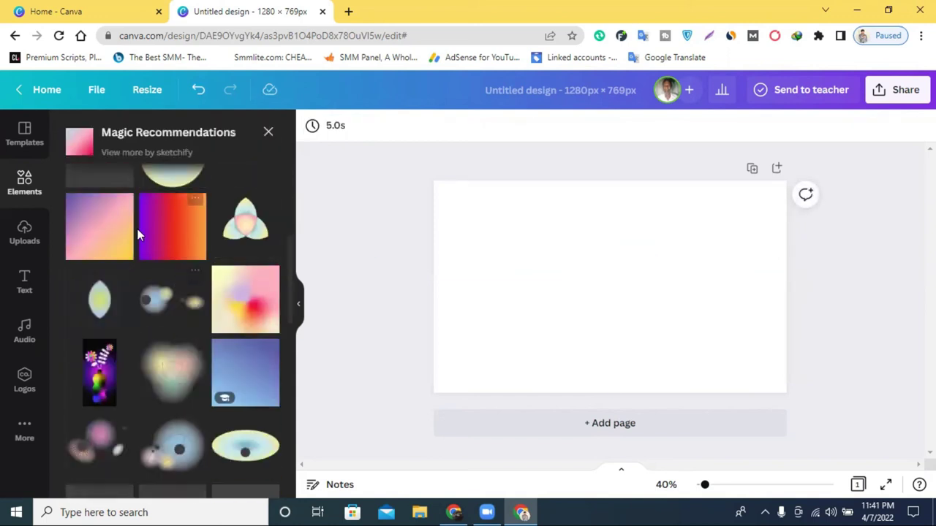
Try the purple-red-orange gradient square on the page, delete it, and browse all the graphics recommended for it.
click(157, 226)
drag(598, 288, 540, 272)
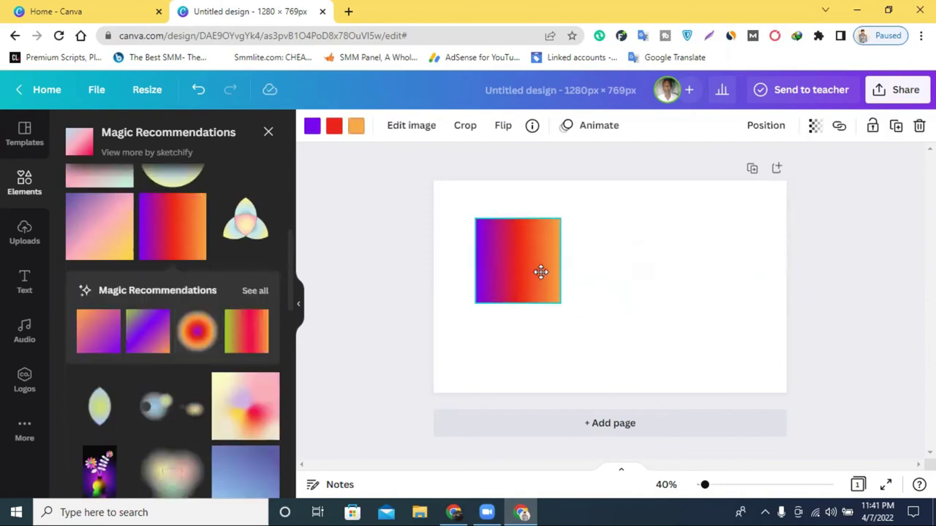
key(Delete)
click(256, 291)
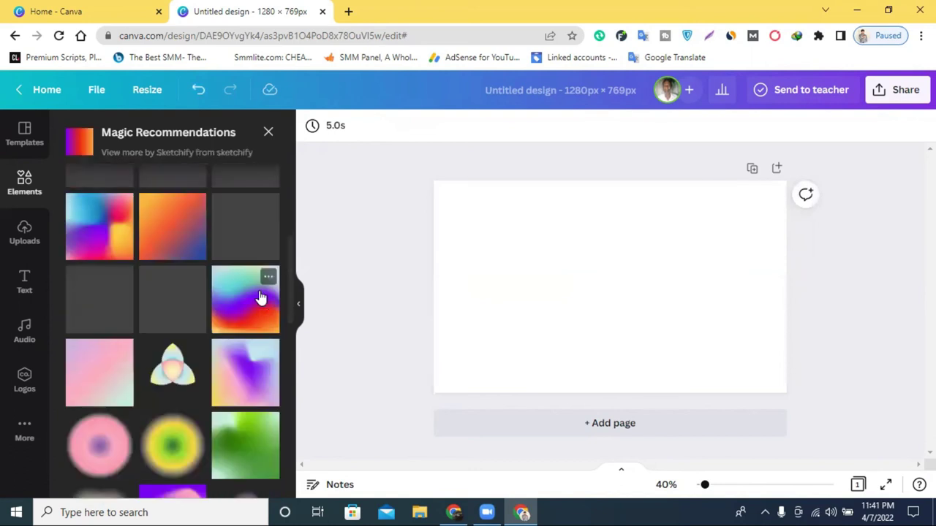
scroll(262, 318, down, 2)
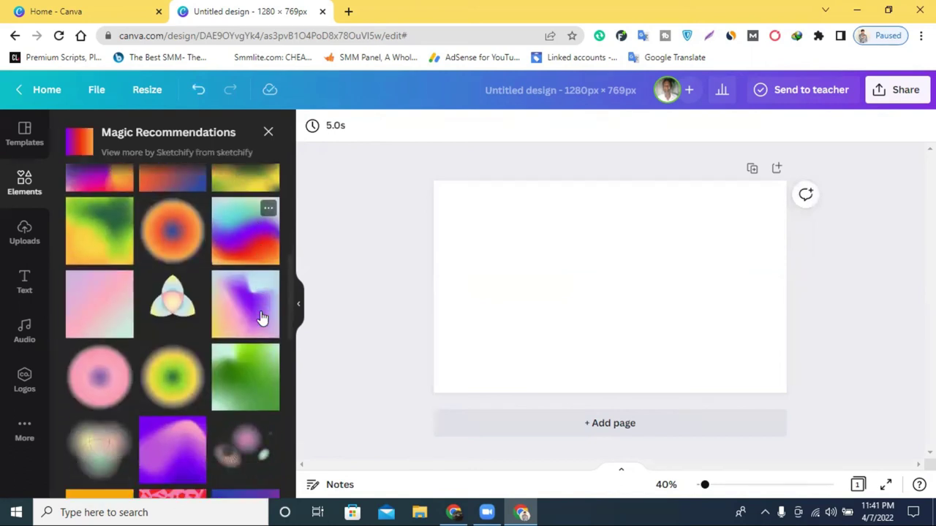
scroll(257, 320, down, 3)
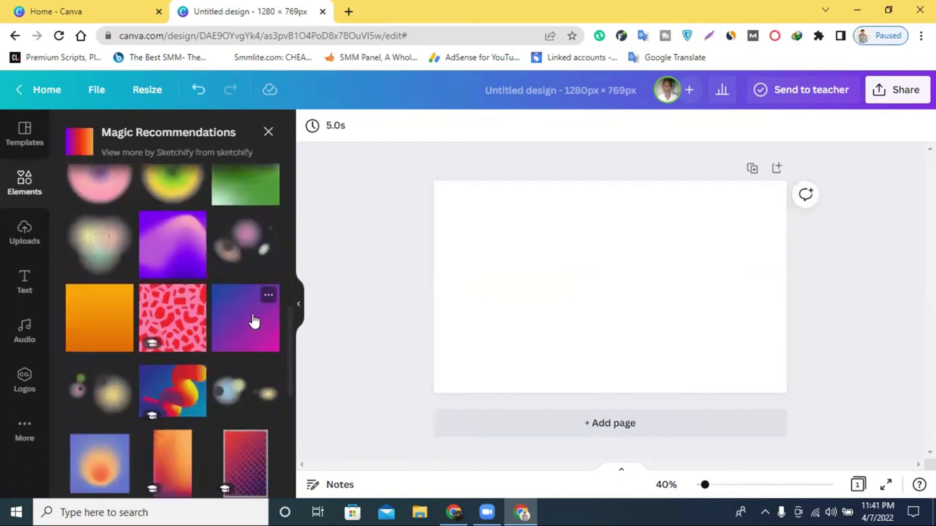
scroll(253, 316, up, 1)
scroll(115, 355, up, 2)
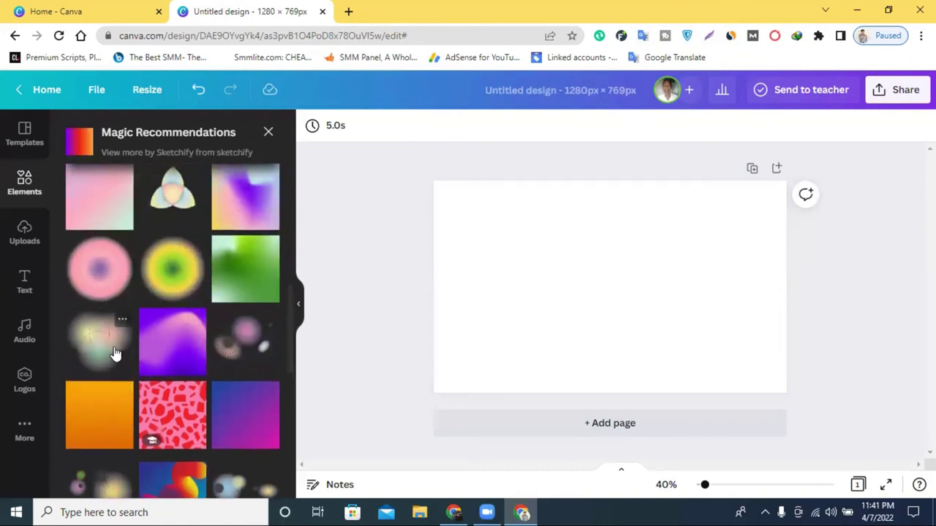
scroll(117, 340, down, 3)
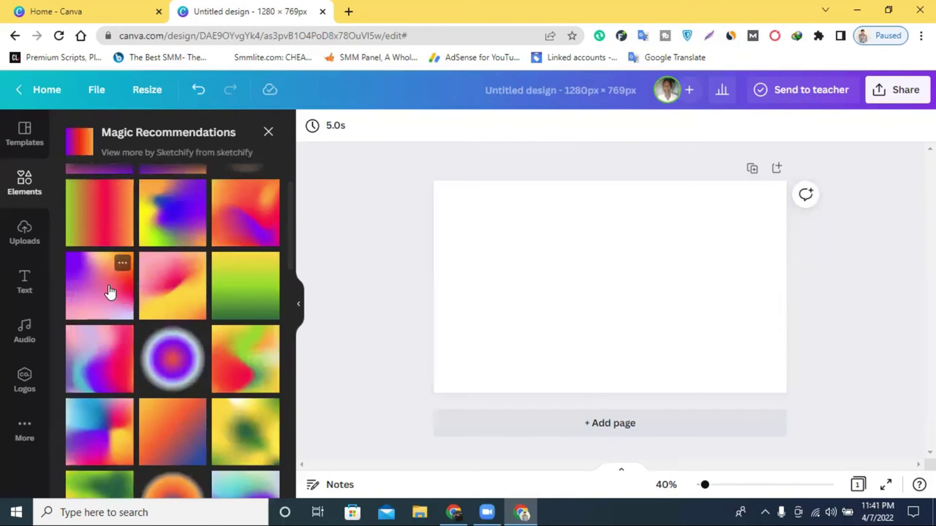
Add the blurred purple, pink and orange gradient and enlarge it to cover the whole page.
click(109, 291)
drag(592, 279, 452, 213)
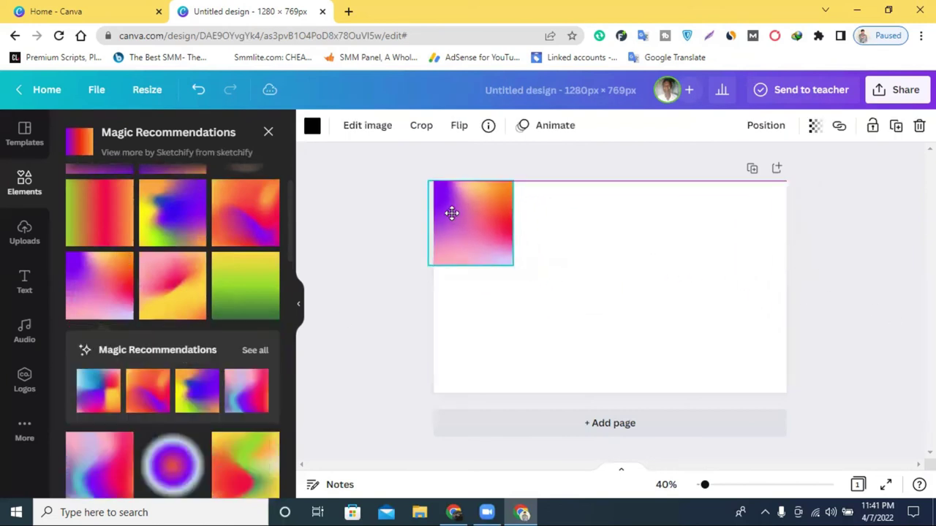
drag(515, 266, 828, 378)
drag(738, 327, 673, 296)
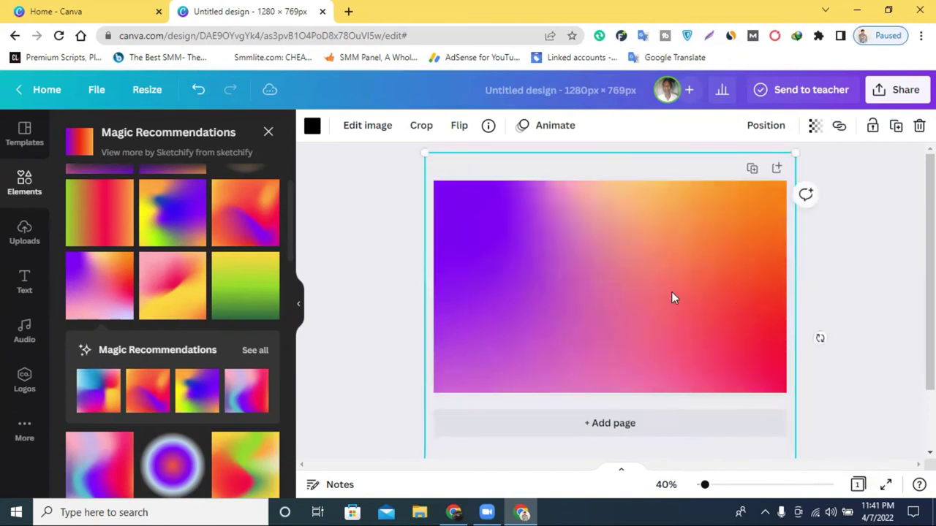
Try to recolour the gradient background with the custom colour #B63636.
click(366, 127)
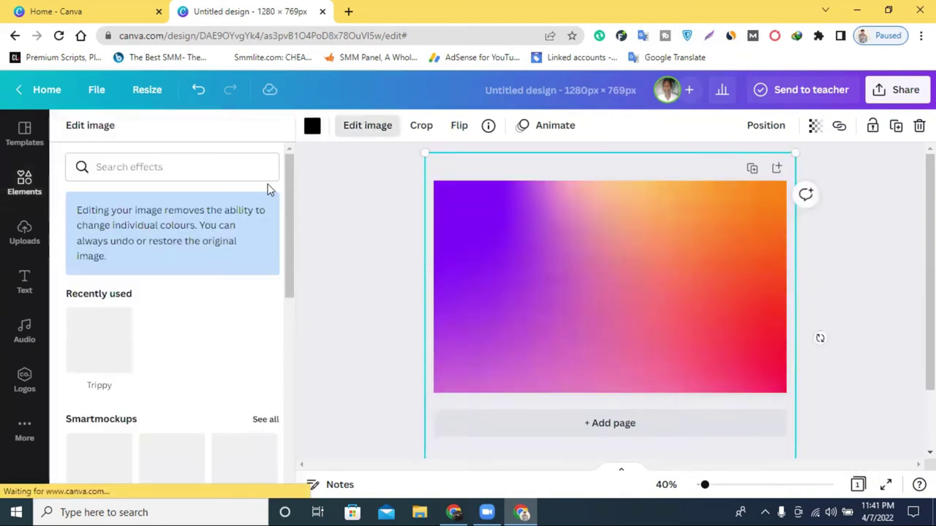
click(312, 126)
click(90, 206)
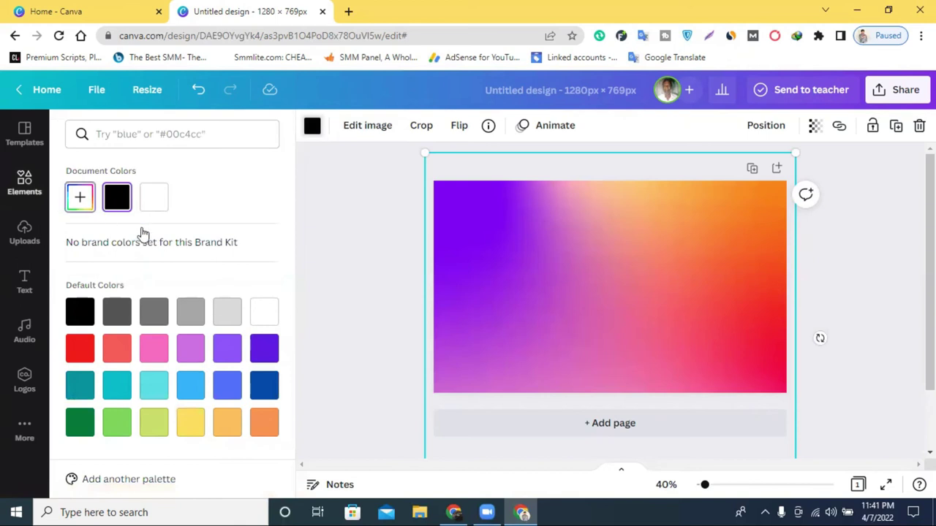
drag(206, 293, 206, 250)
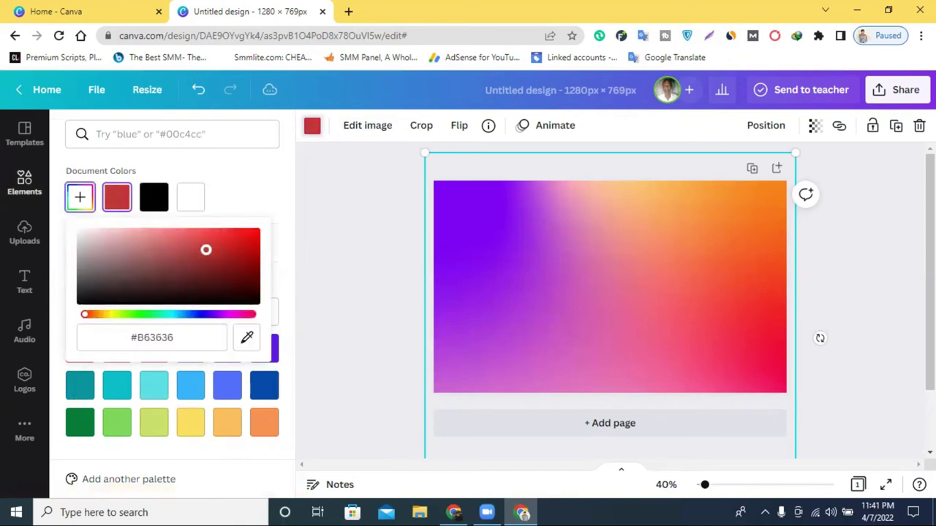
click(367, 125)
click(368, 126)
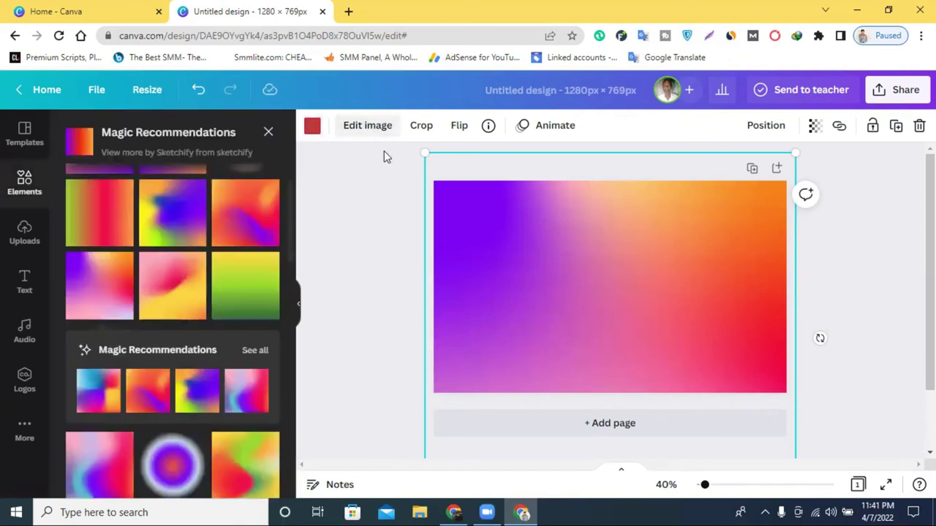
Reselect the gradient background and shift it slightly over the page, keeping the whole canvas covered.
click(430, 247)
click(525, 245)
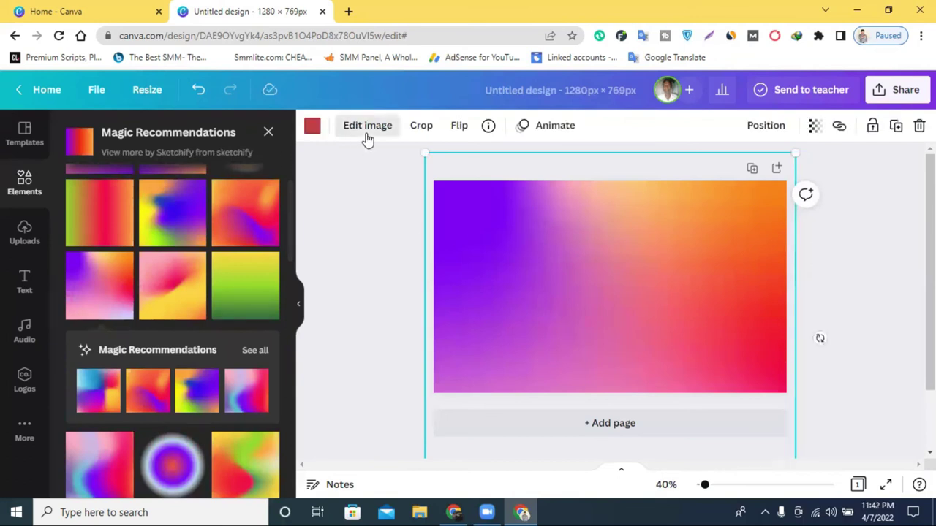
click(368, 128)
click(808, 317)
click(685, 280)
drag(685, 280, 698, 320)
click(841, 289)
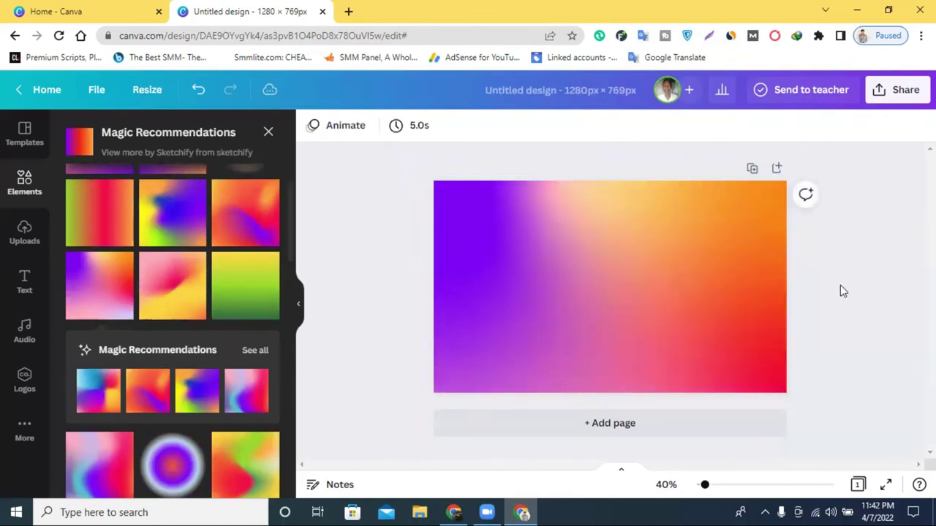
mouse_move(697, 265)
mouse_down()
mouse_move(468, 255)
mouse_move(665, 241)
mouse_move(880, 258)
mouse_move(629, 253)
mouse_move(778, 249)
mouse_move(687, 244)
mouse_move(706, 250)
mouse_up()
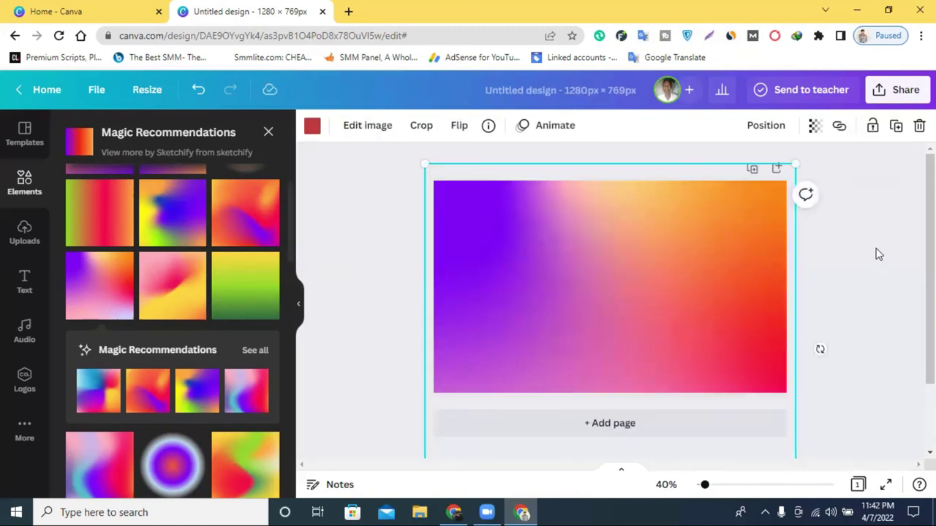
click(878, 254)
Enlarge the gradient well beyond the page edges and move it to show a more orange area.
click(680, 266)
drag(421, 163, 129, 166)
drag(606, 259, 605, 368)
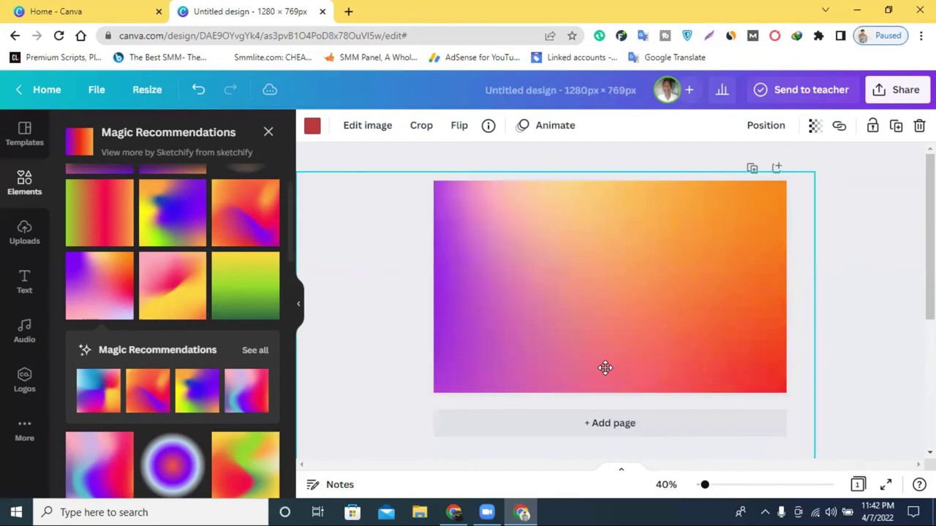
Delete the gradient background from the page and open the uploaded images.
key(Delete)
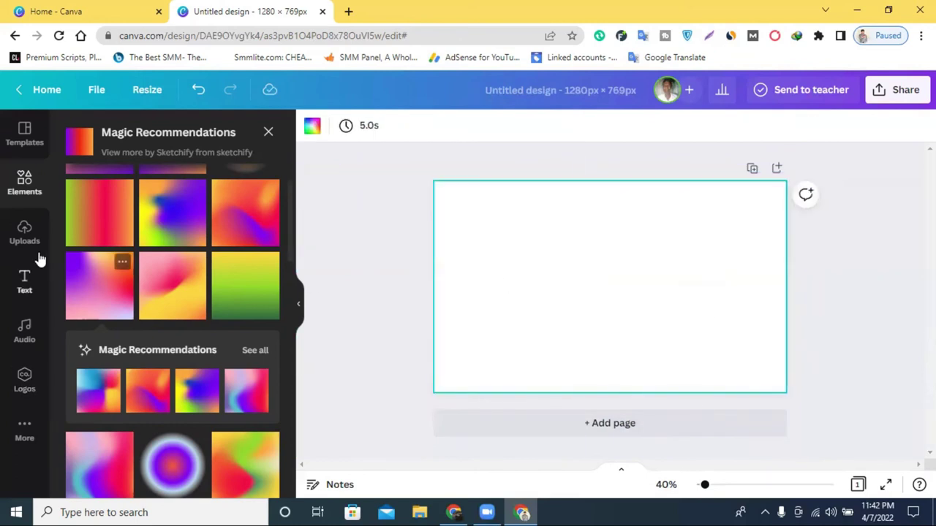
click(24, 234)
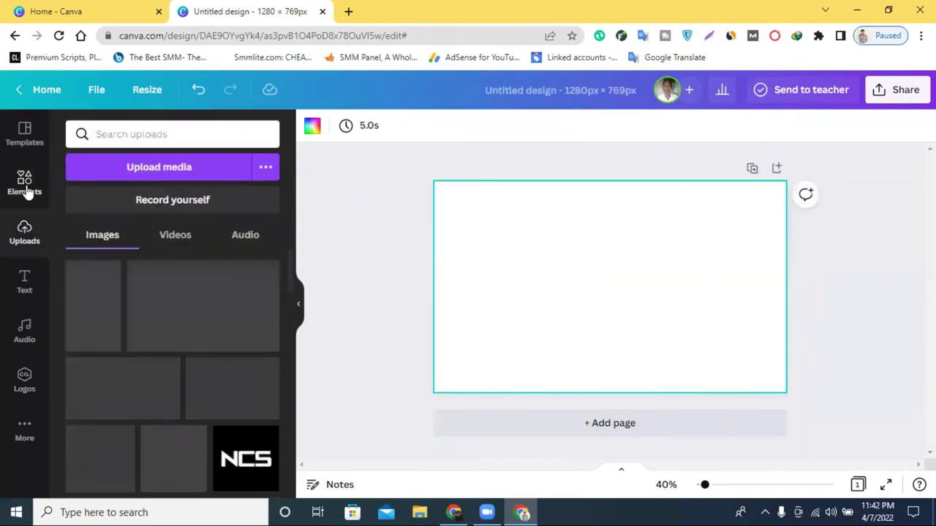
Clear the background search in the elements and place a square shape on the upper part of the page.
click(24, 185)
click(267, 133)
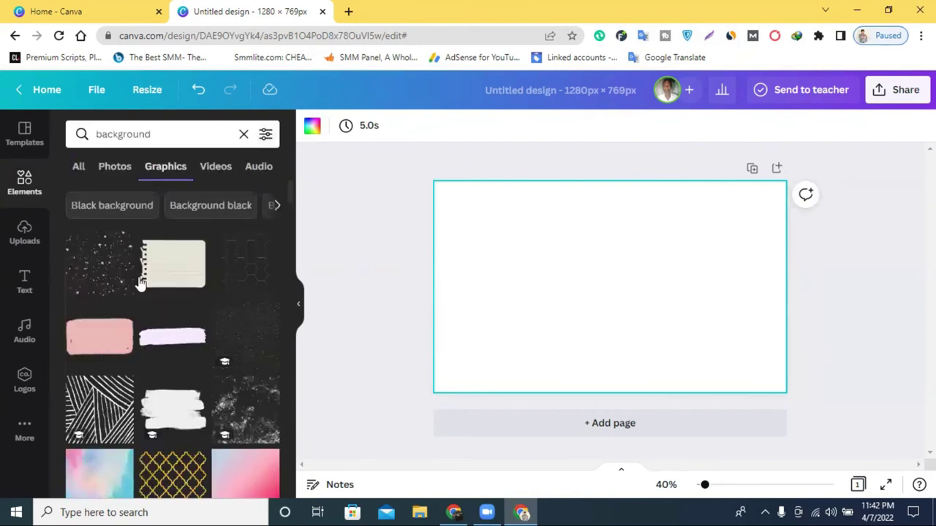
click(244, 134)
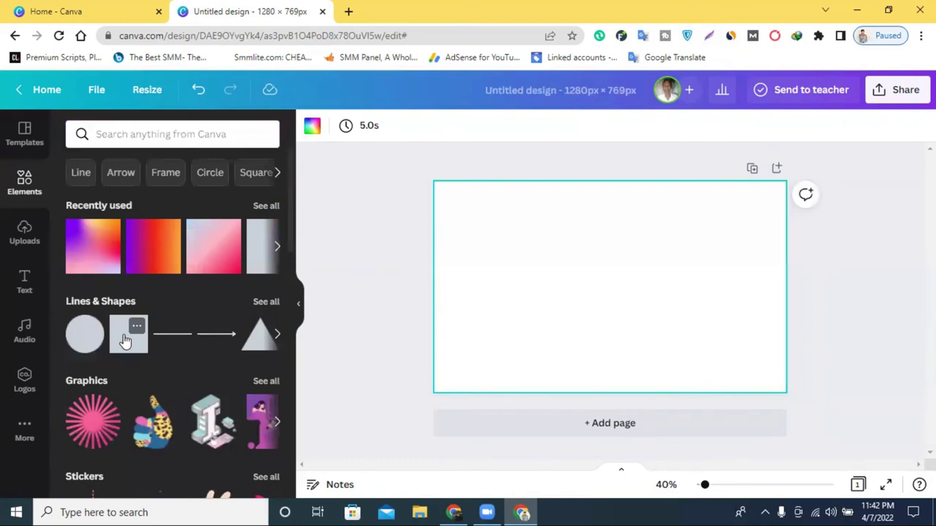
drag(594, 290, 651, 224)
Switch to Fiverr and review the competing Pinterest marketing gig images and the own gig's image upload section.
click(453, 512)
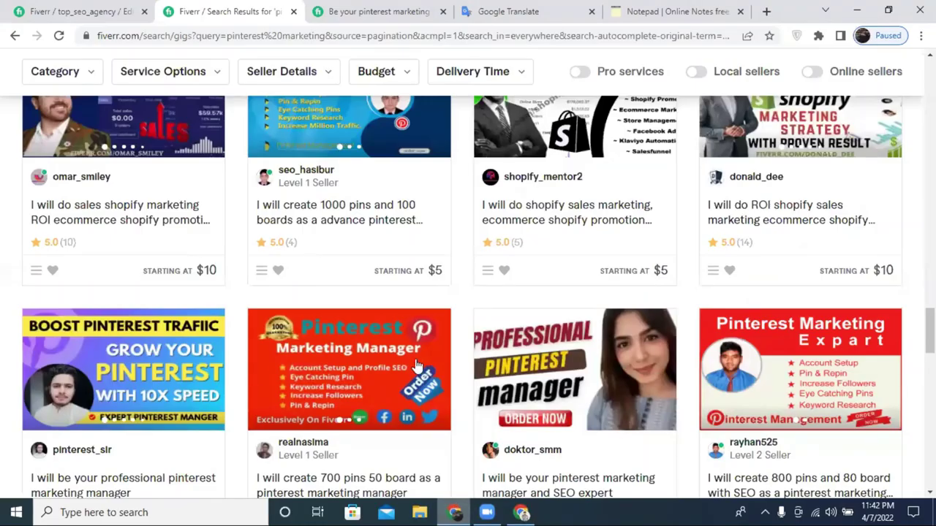
scroll(648, 303, down, 5)
click(399, 11)
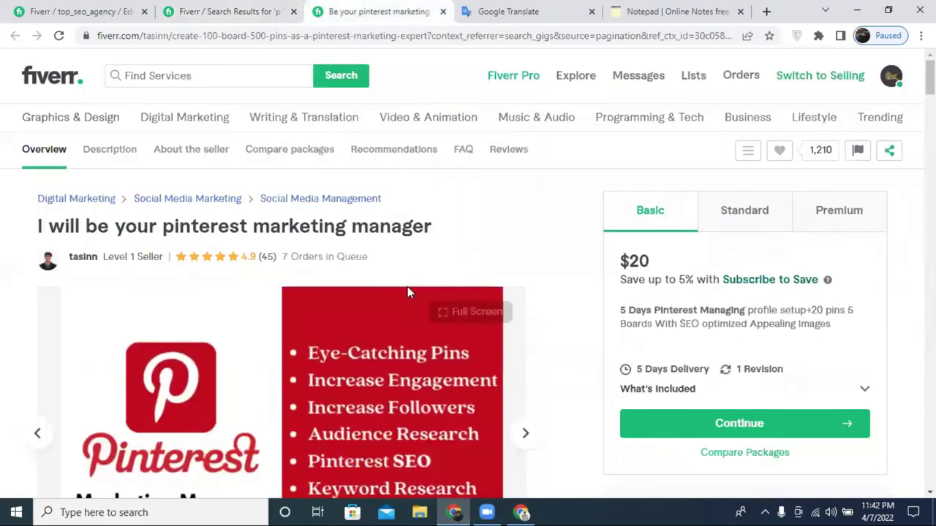
scroll(395, 351, down, 2)
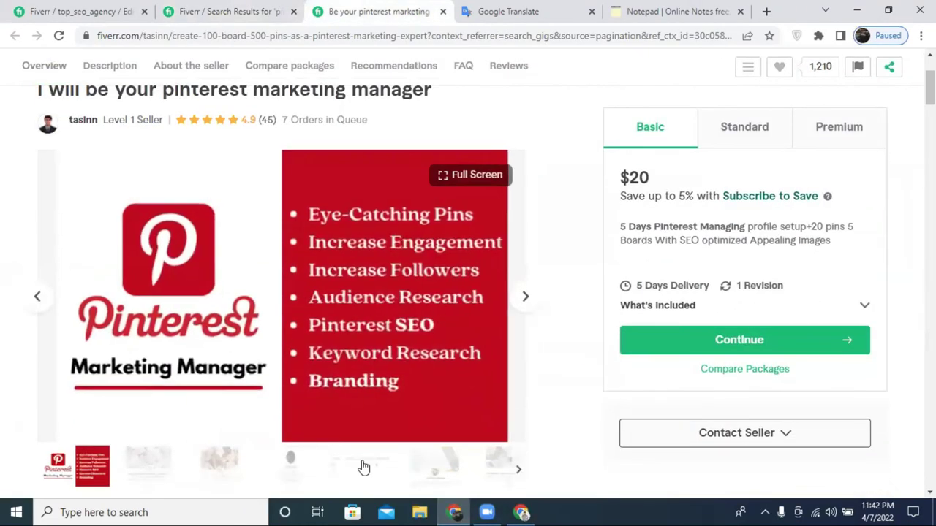
click(110, 7)
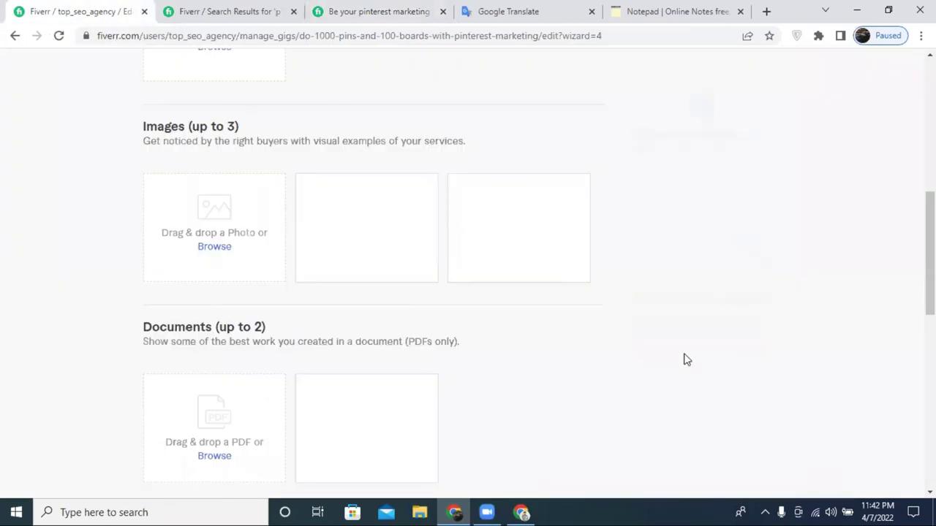
Switch back to Canva and stretch the square into a thin full-width band across the upper part of the page.
click(521, 512)
drag(704, 247, 504, 275)
drag(504, 321, 830, 230)
drag(609, 253, 618, 236)
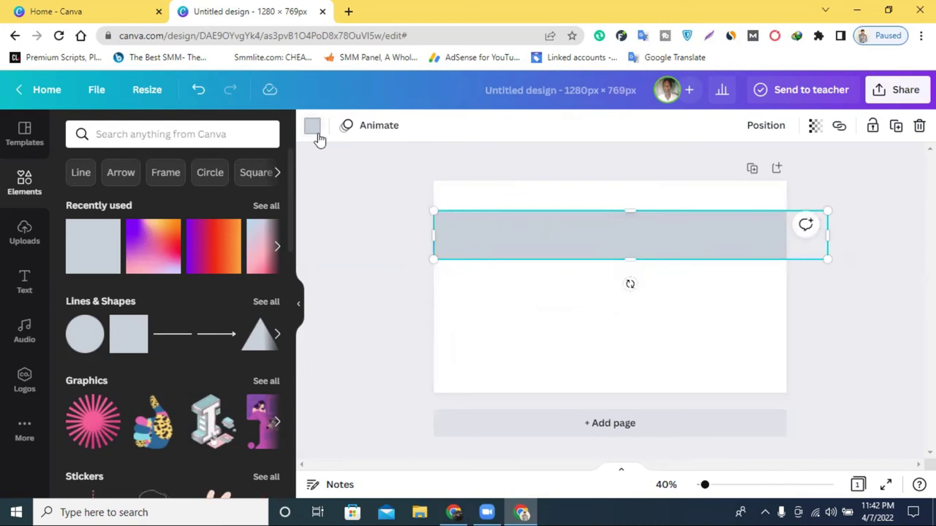
Set the page background to black.
click(341, 195)
click(310, 129)
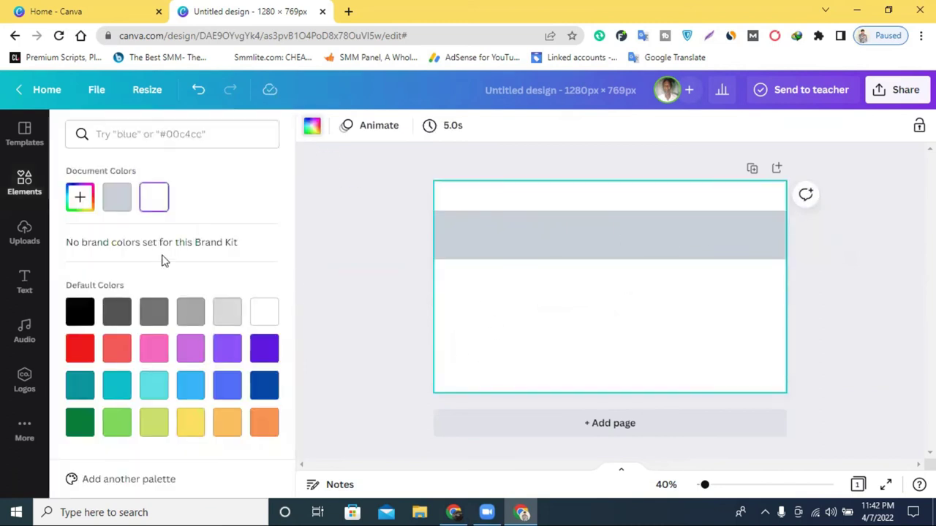
click(79, 315)
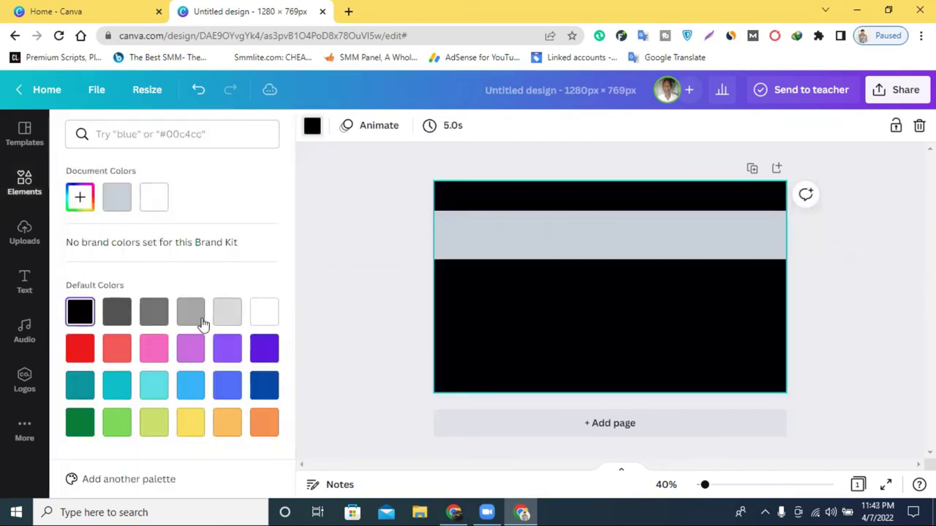
Fill the horizontal band with the default bright red.
click(684, 235)
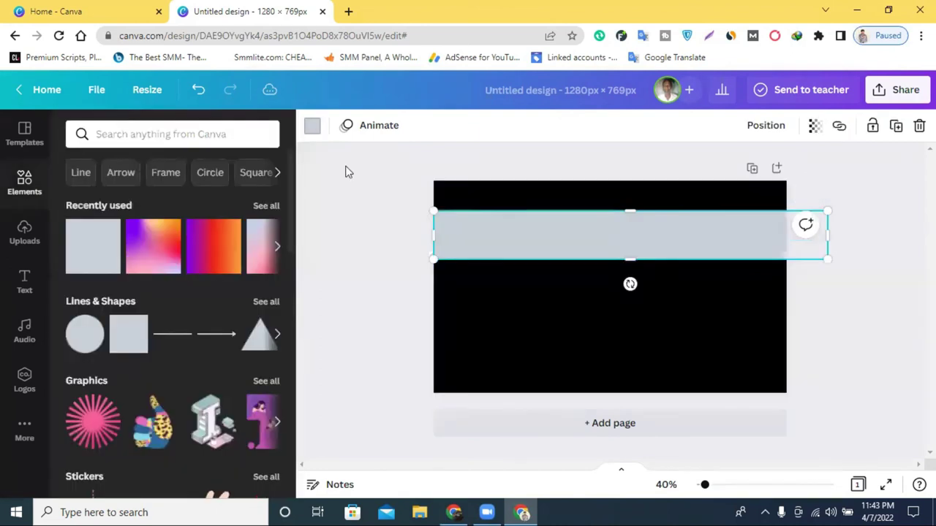
click(312, 125)
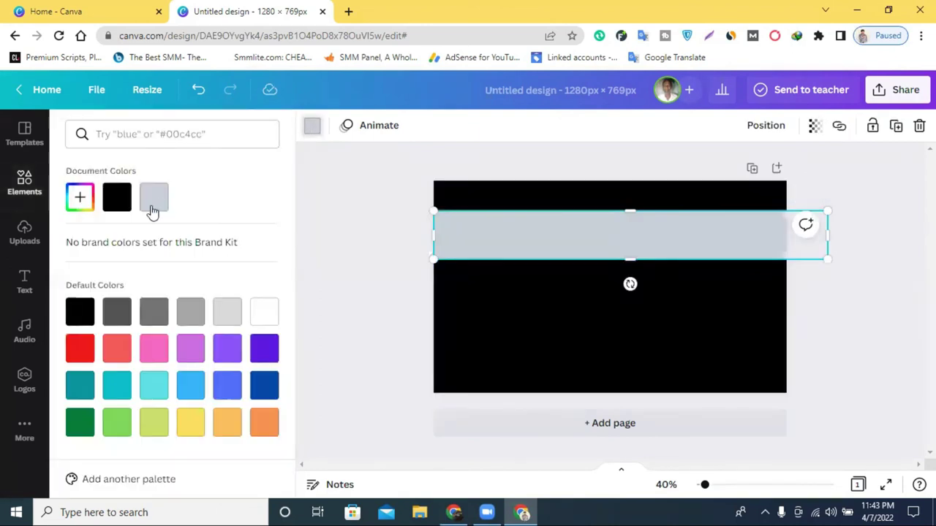
click(88, 354)
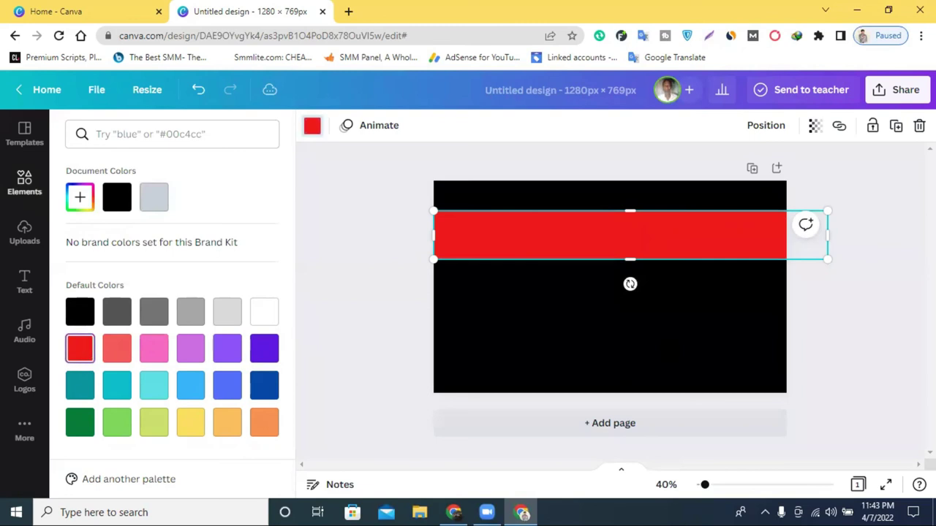
click(883, 302)
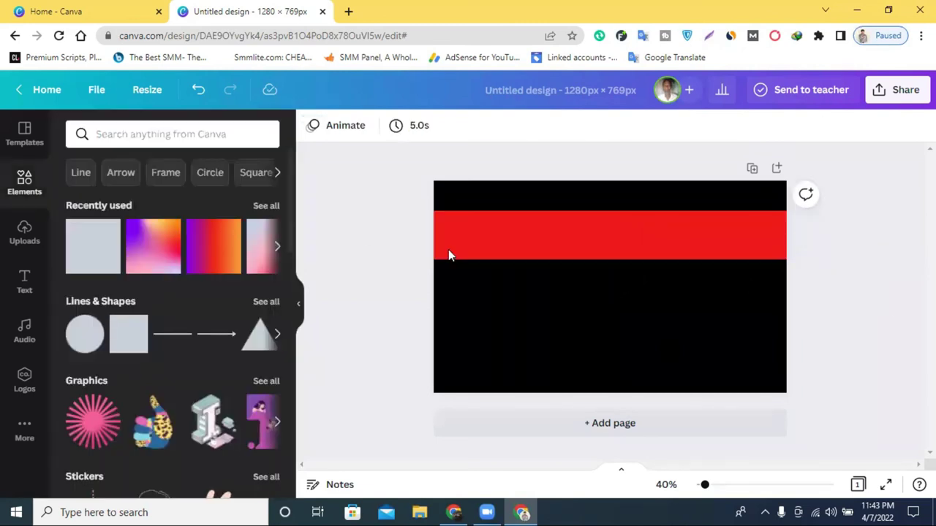
Add a heading reading "PINTAREST MARKETING" to the page.
click(28, 285)
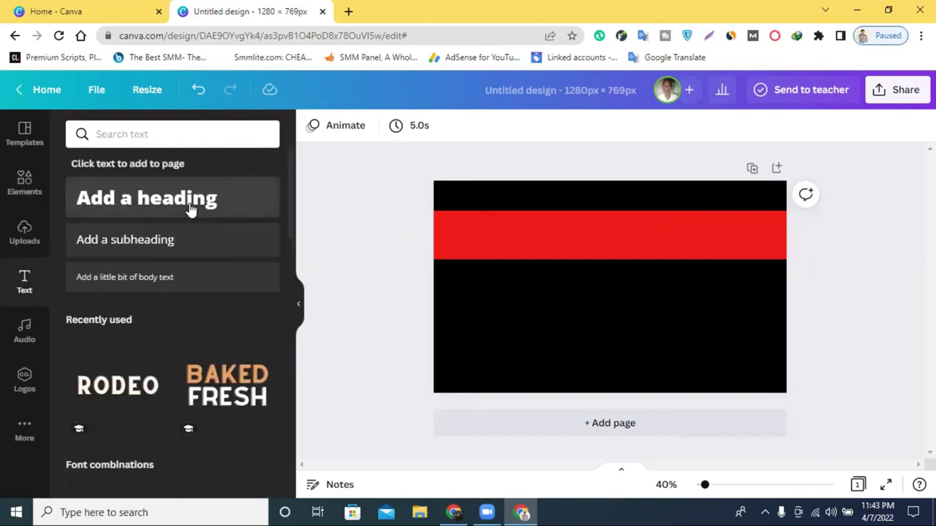
key(t)
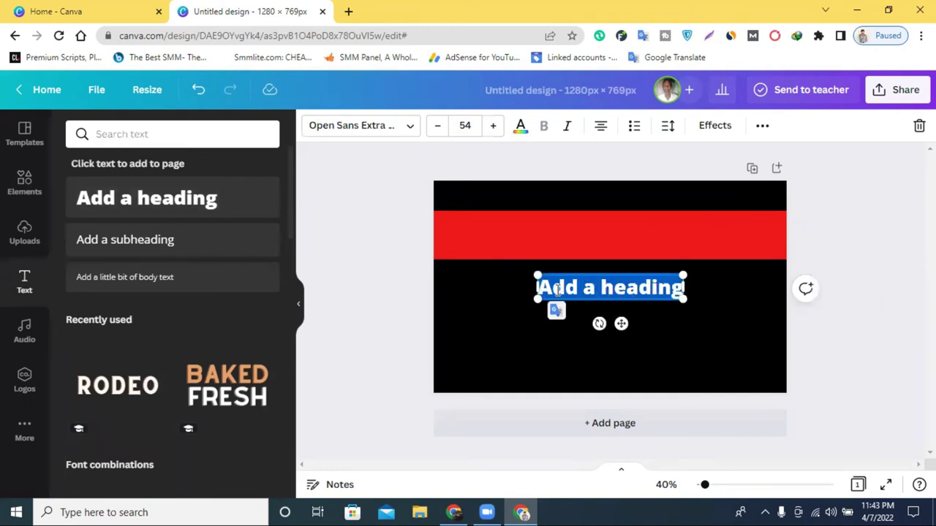
text(PINTAREST)
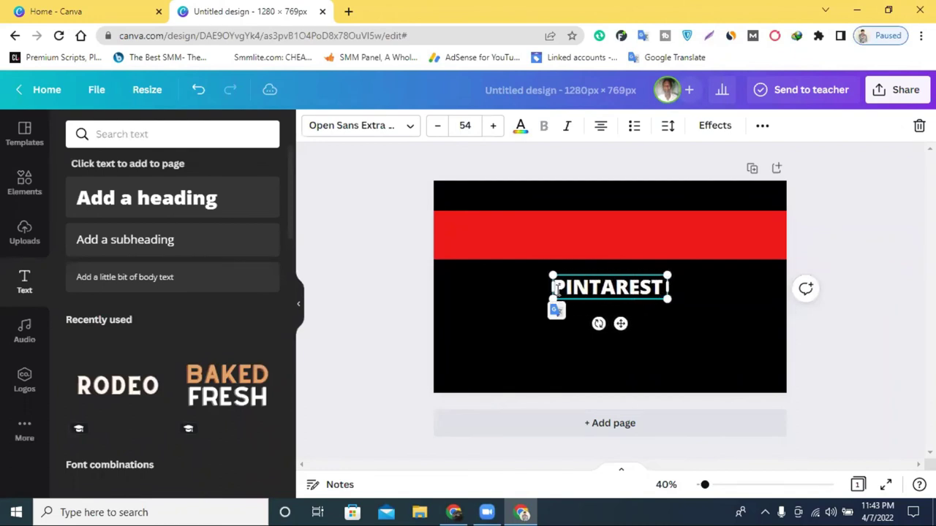
text( MA)
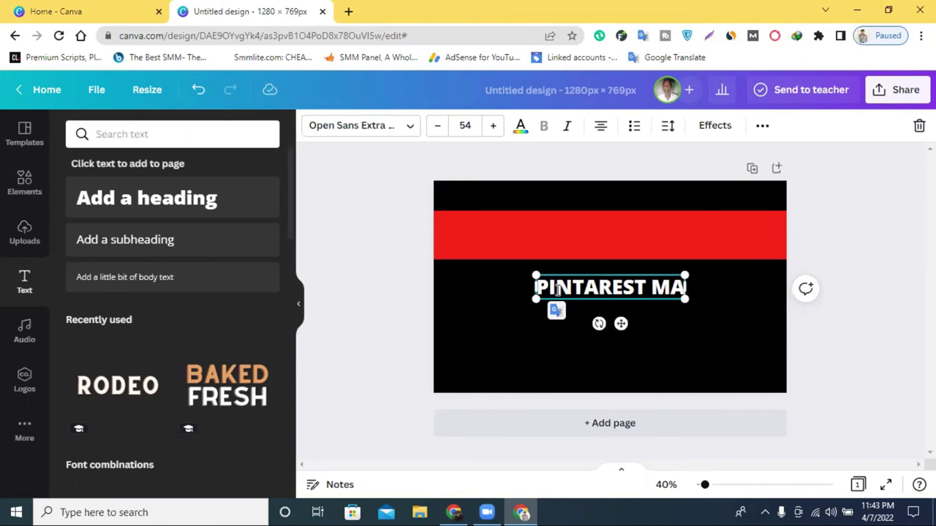
text(R)
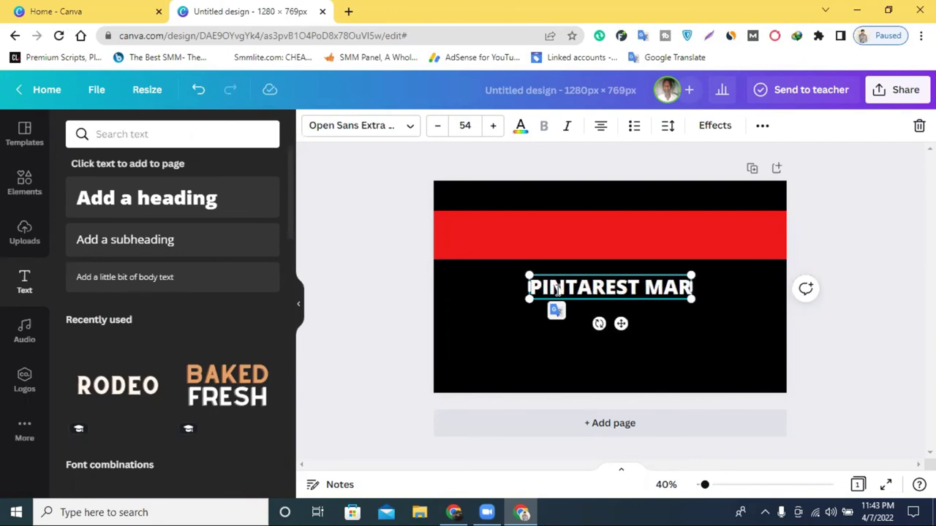
text(KETING)
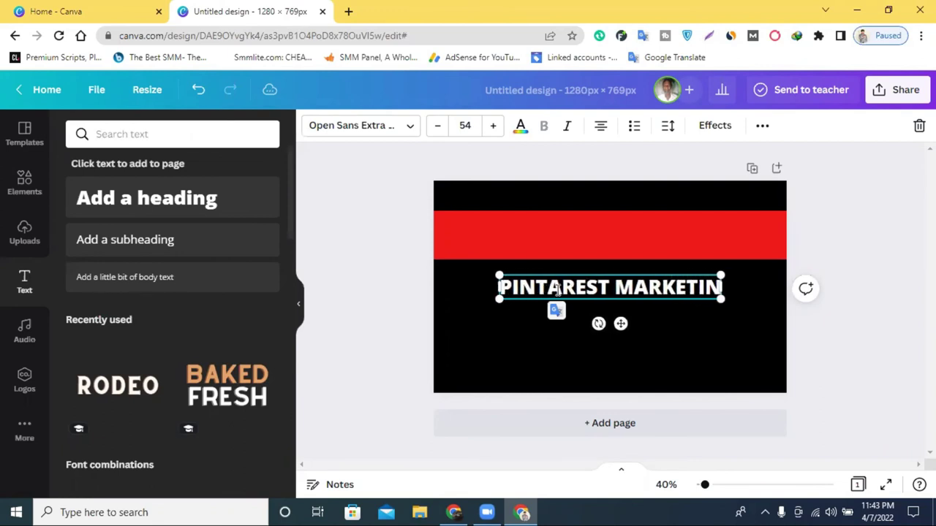
click(720, 313)
Move the heading onto the red band and enlarge it to font size 75.7 so it spans the band.
drag(612, 296, 557, 230)
drag(693, 246, 781, 253)
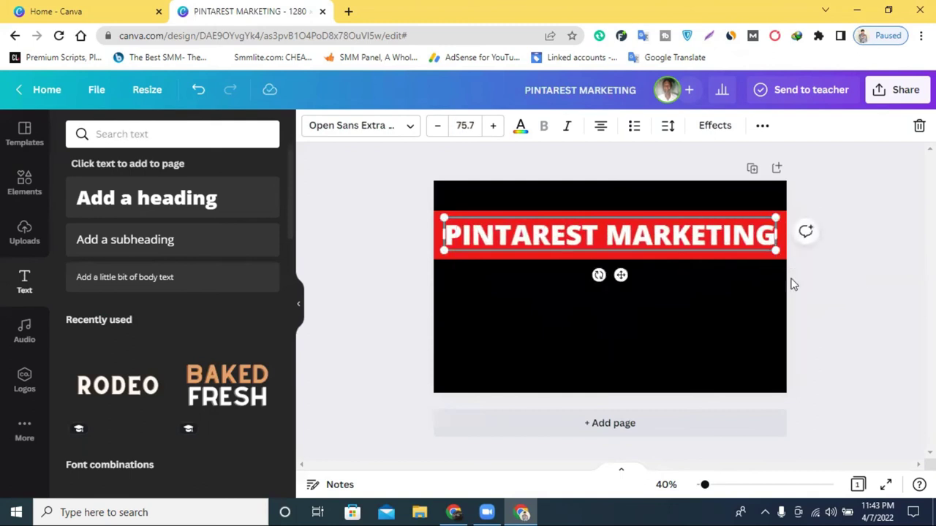
click(872, 346)
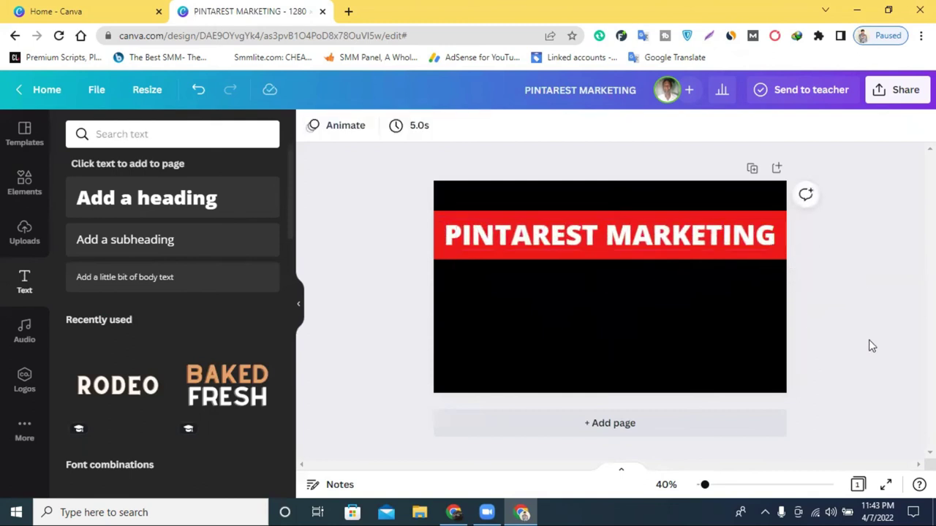
Delete the heading from the red band and search the elements for "pintarest".
click(623, 240)
key(Delete)
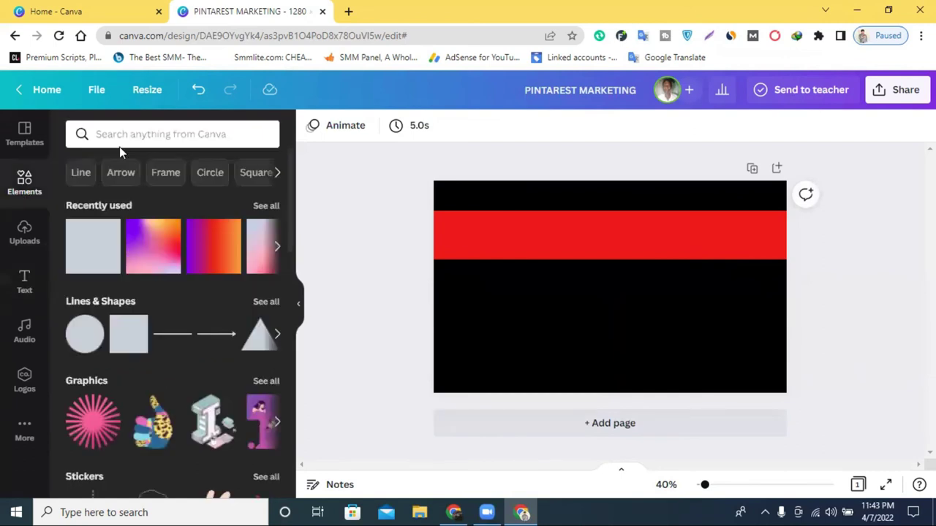
click(130, 134)
text(pin)
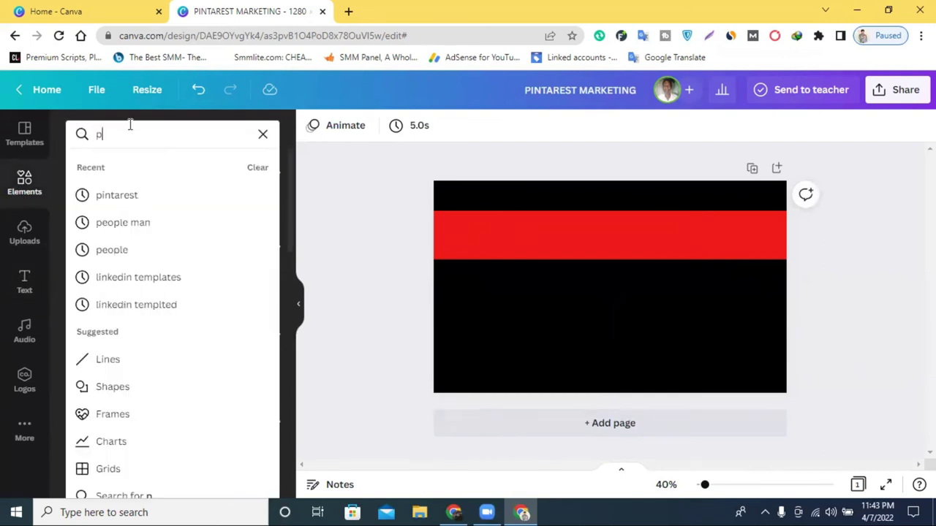
click(160, 195)
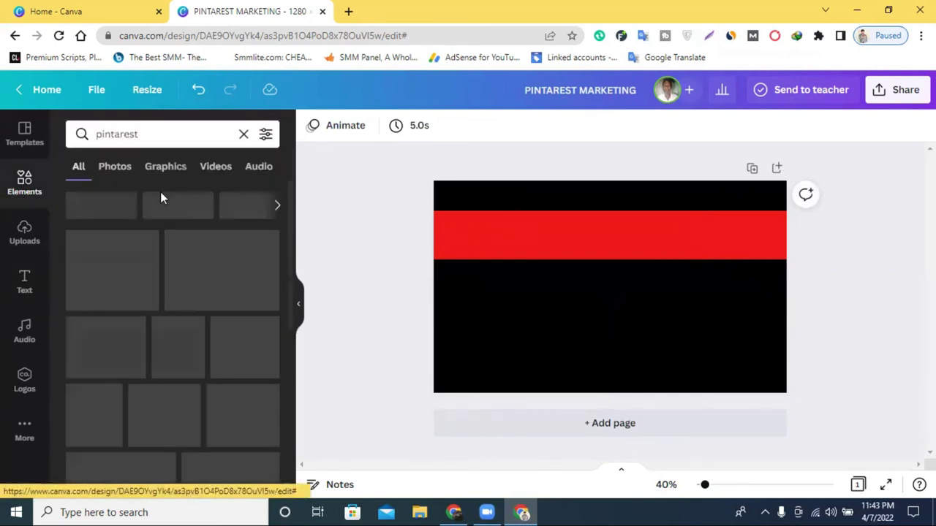
Change the page background to white.
click(530, 335)
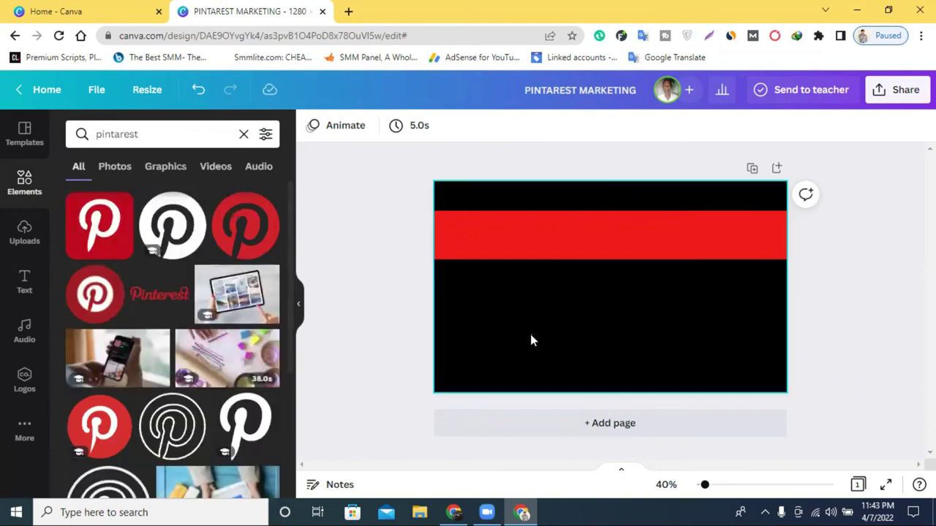
click(312, 125)
click(265, 313)
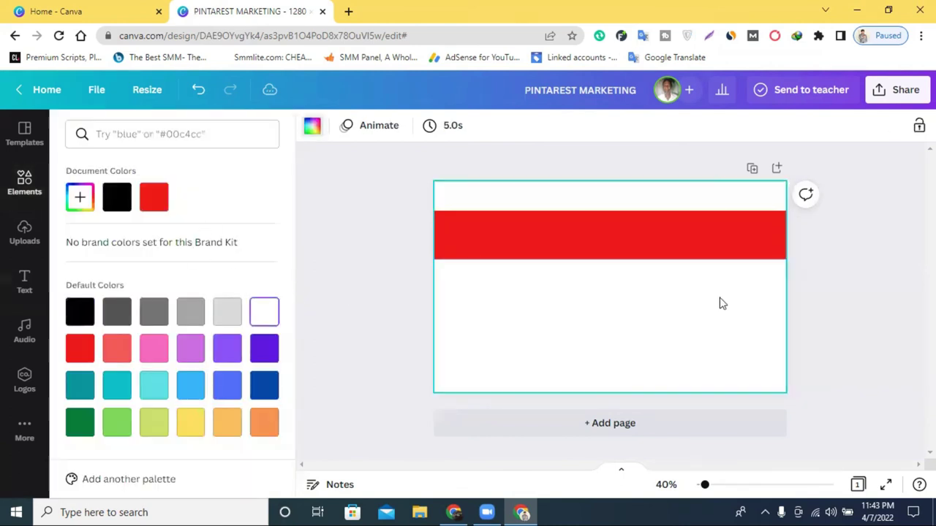
click(881, 278)
Give the page background a custom very pale pink colour.
click(482, 294)
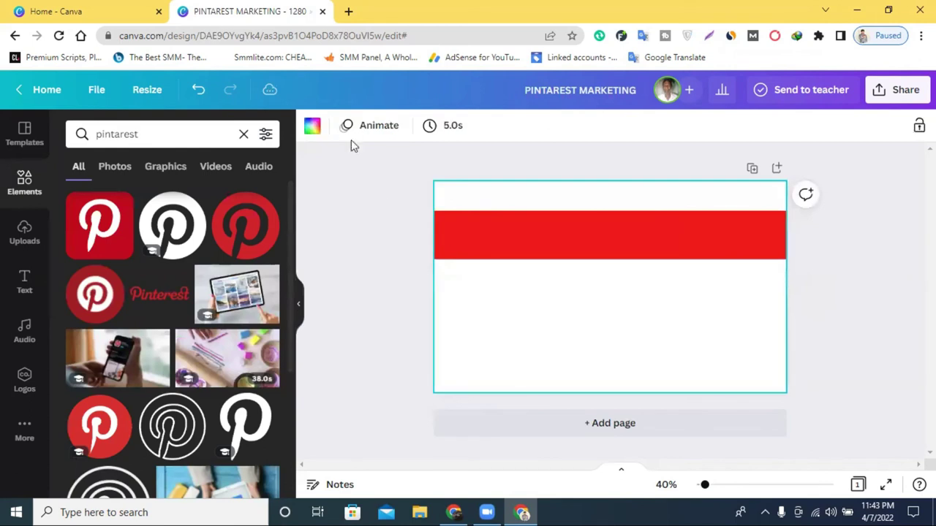
click(313, 128)
click(81, 198)
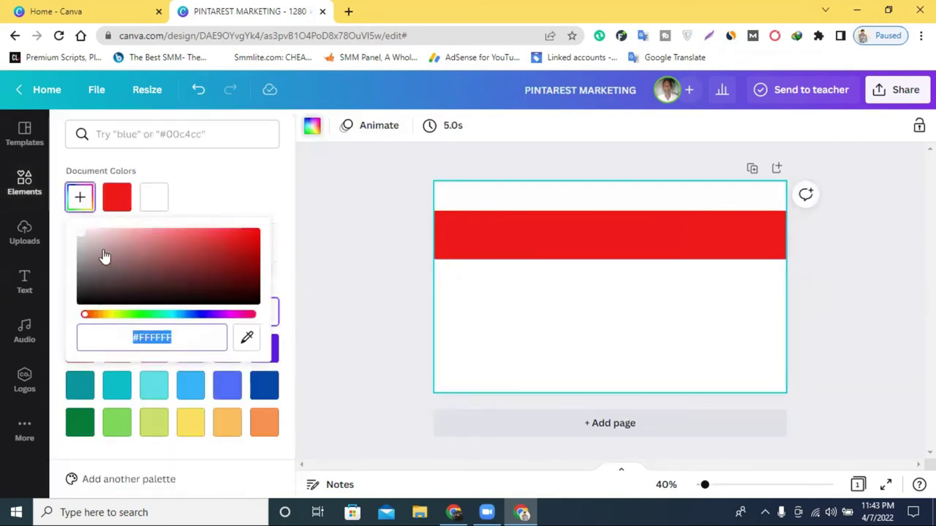
click(81, 234)
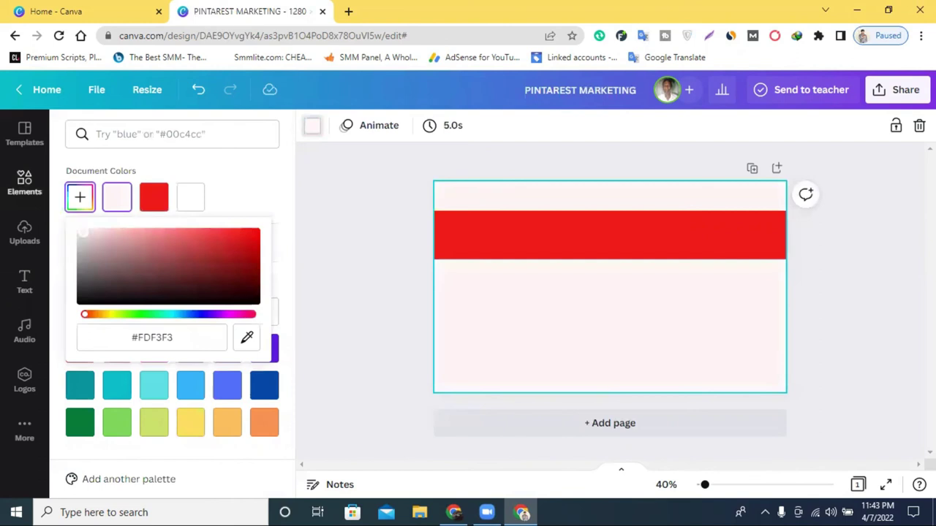
drag(83, 233, 86, 232)
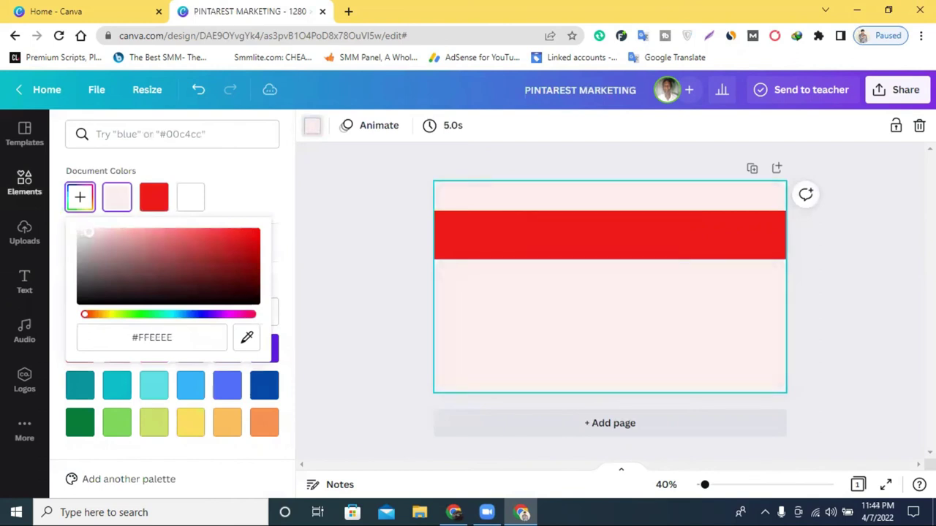
drag(91, 228, 86, 225)
click(826, 281)
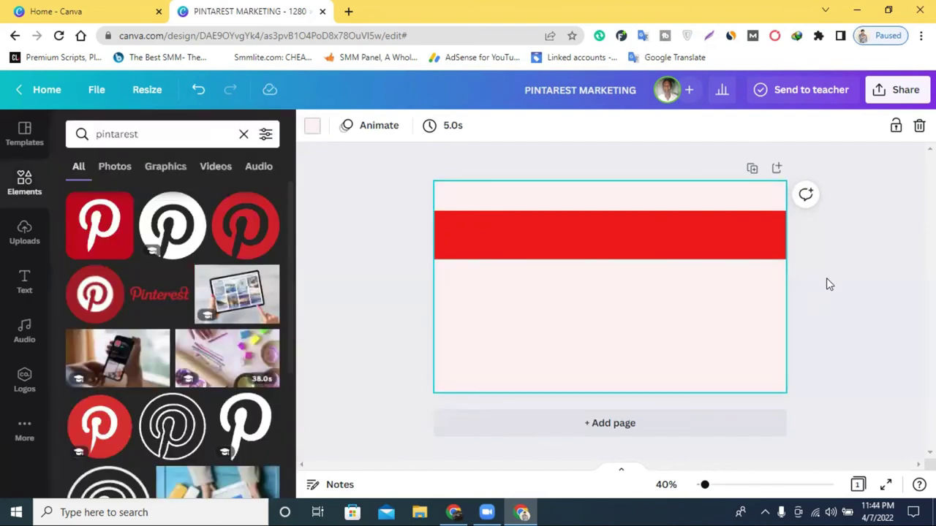
Place the red Pinterest wordmark on the left part of the band and fill the band with black.
click(150, 294)
drag(619, 307, 541, 247)
click(707, 221)
click(312, 126)
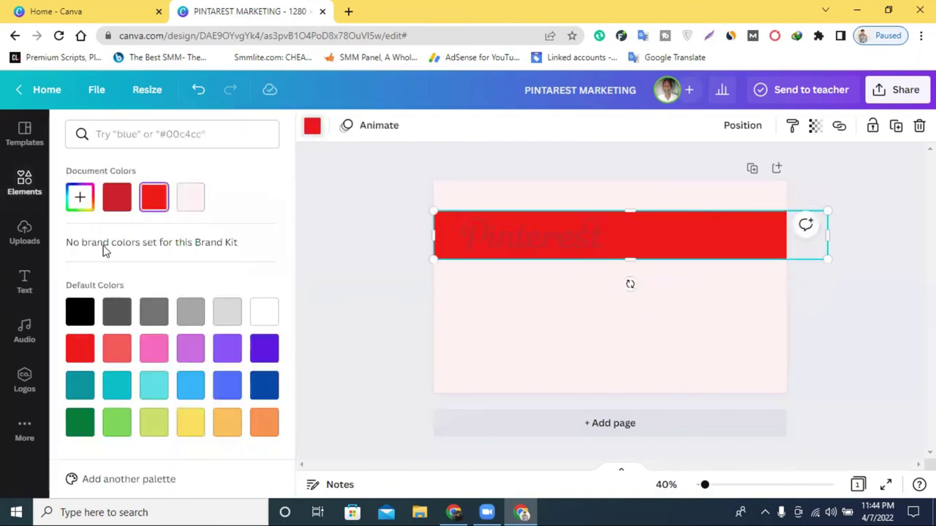
click(78, 310)
key(Escape)
Recolour the Pinterest wordmark on the black band in the bright red default colour.
click(512, 233)
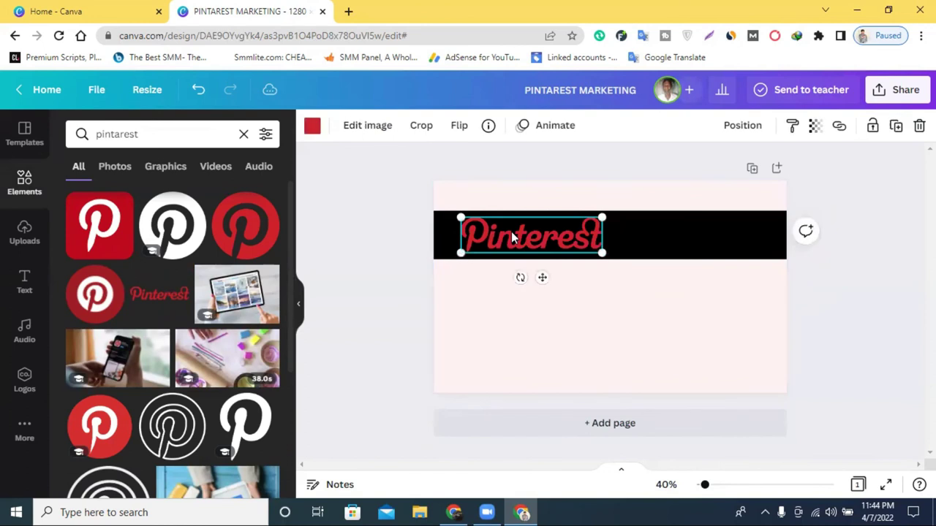
click(315, 129)
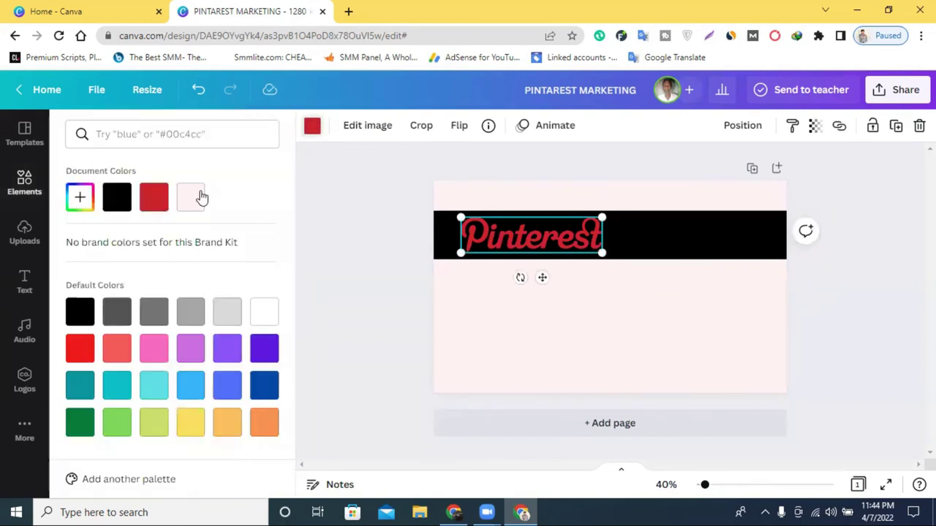
click(117, 198)
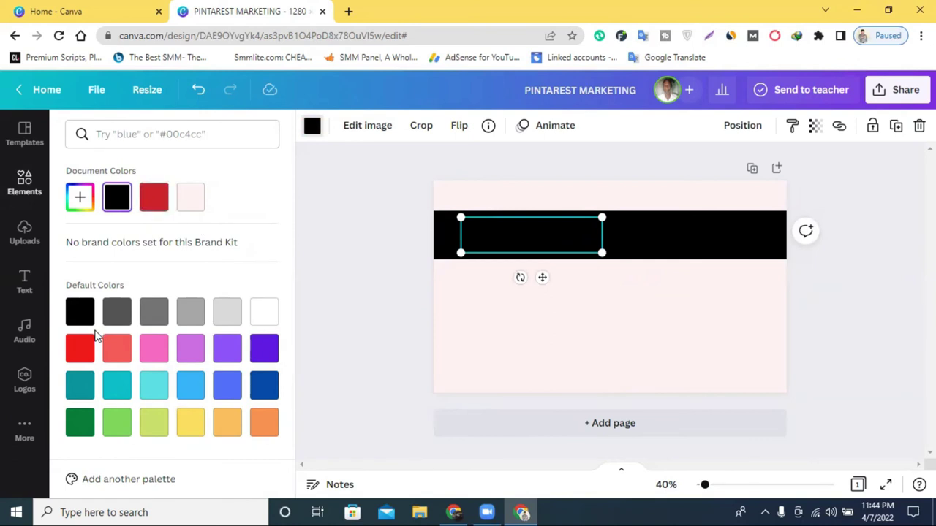
click(81, 350)
click(881, 322)
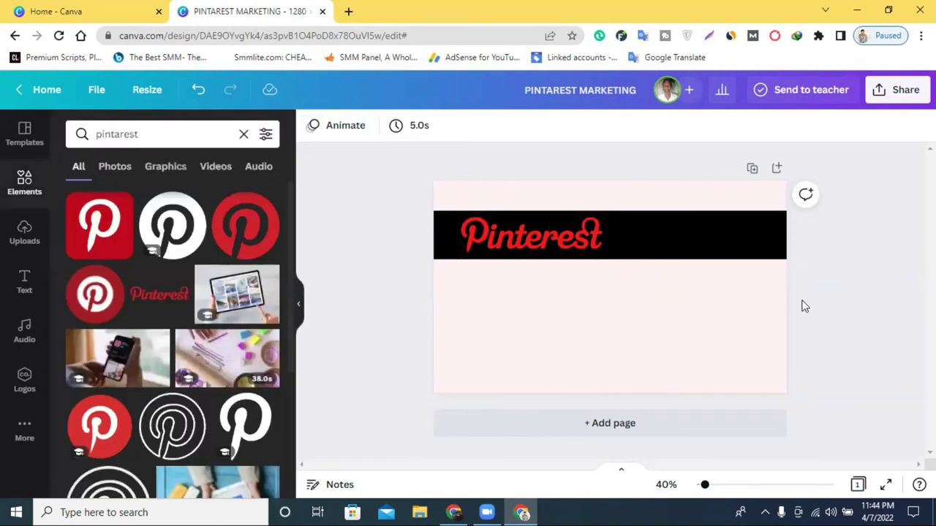
Enlarge the Pinterest wordmark slightly and position it near the black band's left end, centred in its height.
drag(518, 240, 518, 233)
drag(516, 238, 516, 237)
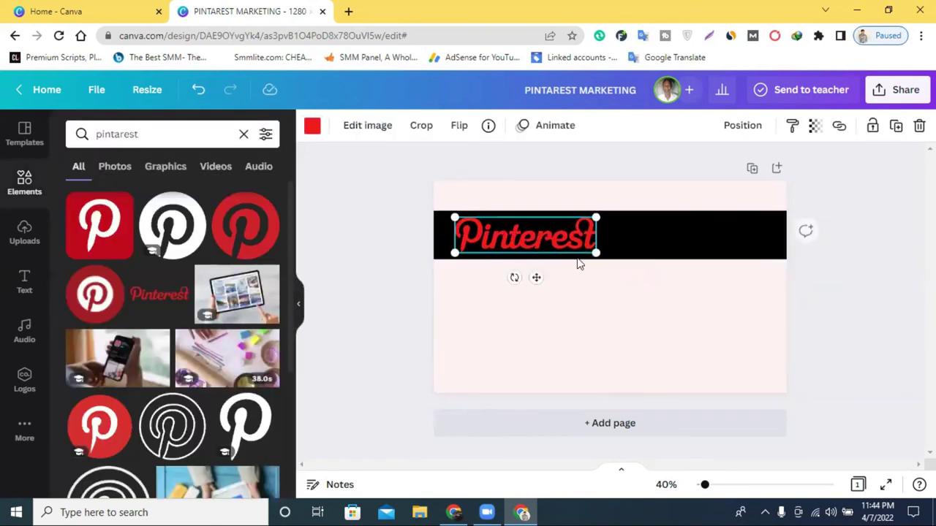
drag(598, 254, 611, 258)
mouse_move(558, 239)
mouse_down()
mouse_move(549, 238)
mouse_move(661, 239)
mouse_move(555, 244)
mouse_up()
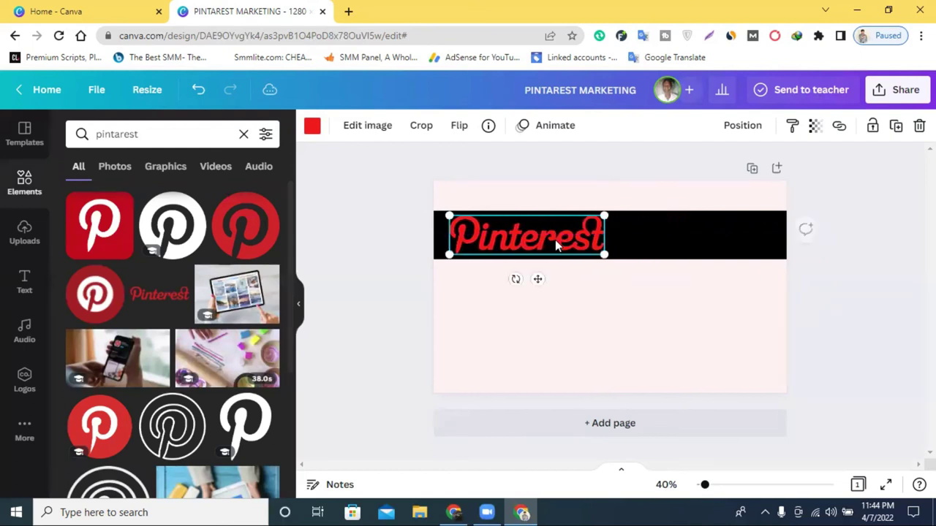
click(879, 303)
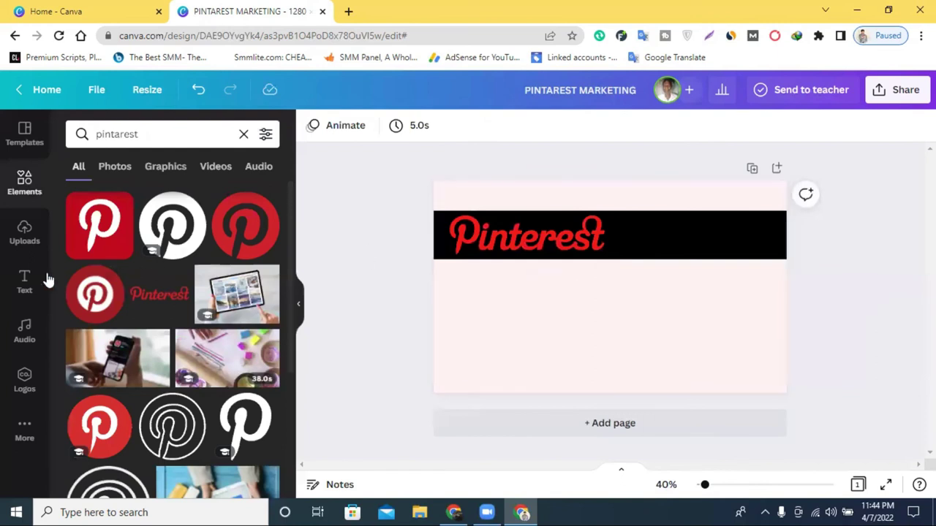
Add a heading to the page with the text "Marketing".
click(28, 289)
click(176, 212)
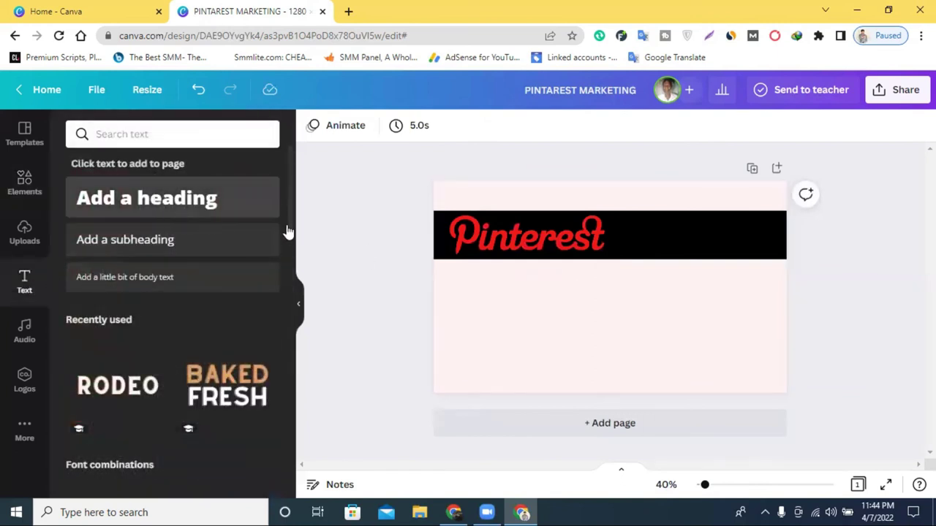
double_click(607, 292)
click(607, 292)
triple_click(608, 293)
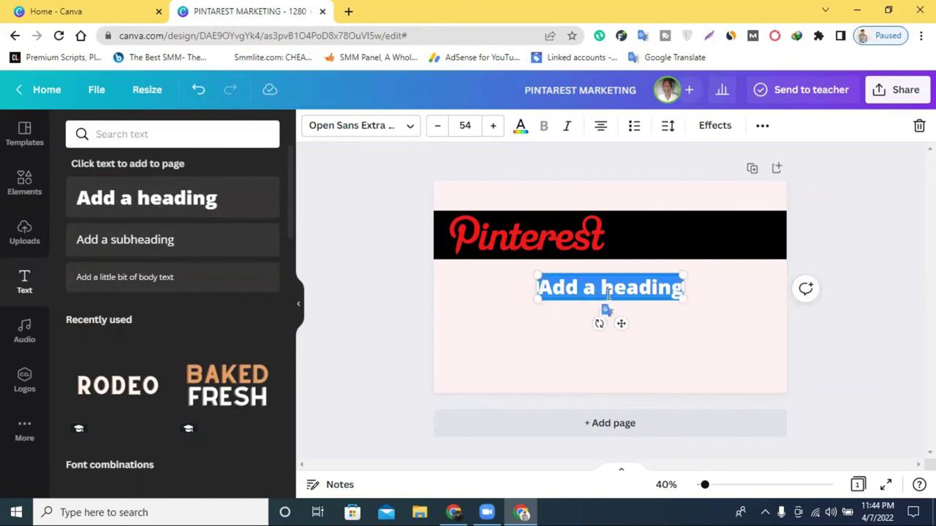
text(Mar)
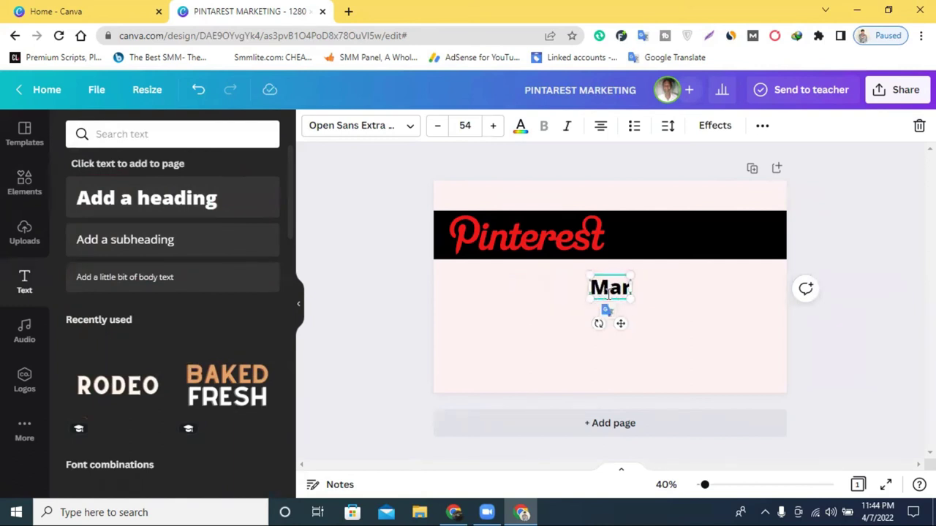
text(keting)
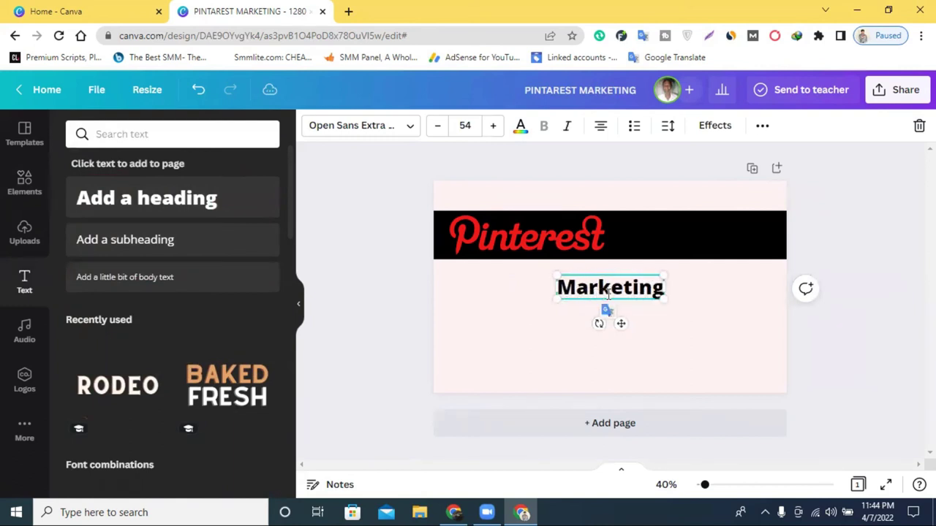
click(877, 307)
Place the "Marketing" heading beside the wordmark on the black band, colour it bright red and enlarge it to size 74.3.
drag(642, 292, 695, 239)
click(521, 125)
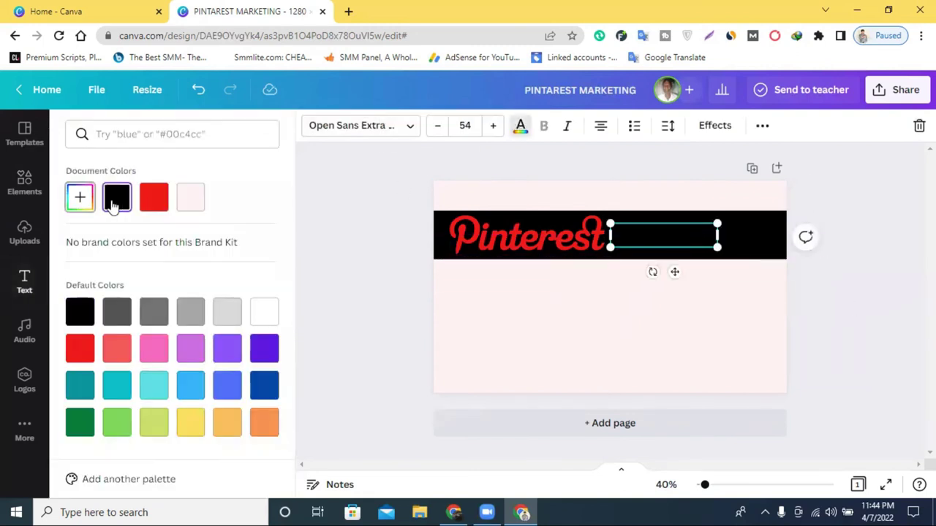
click(152, 208)
mouse_move(718, 246)
mouse_down()
mouse_move(768, 251)
mouse_move(716, 236)
mouse_up()
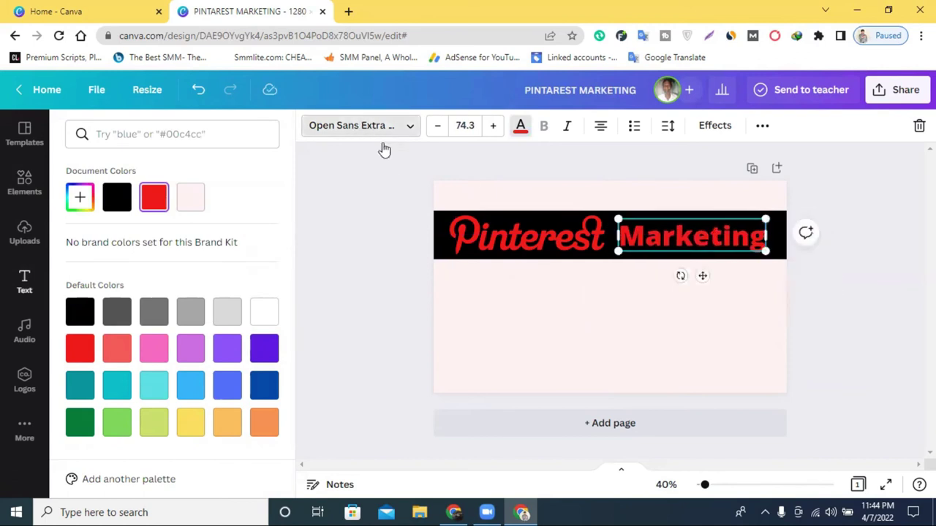
Try the fonts Anton, Arapey, Belleza and Bright on the "Marketing" heading.
click(382, 132)
scroll(164, 310, down, 2)
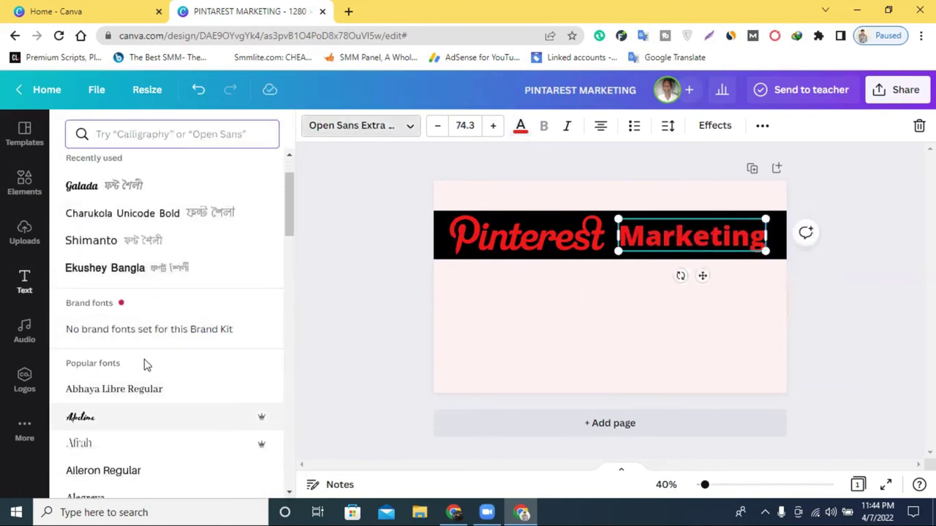
click(111, 468)
scroll(113, 457, down, 2)
click(106, 443)
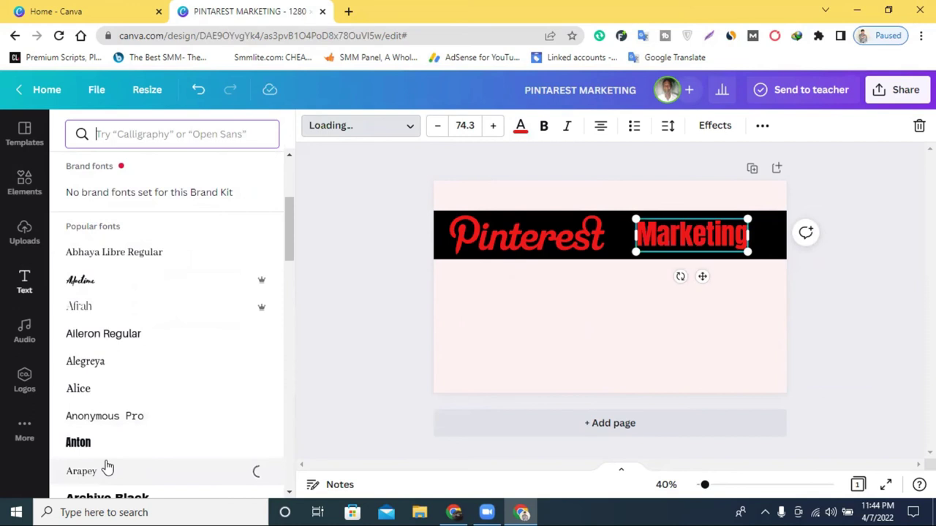
scroll(110, 453, down, 3)
click(93, 366)
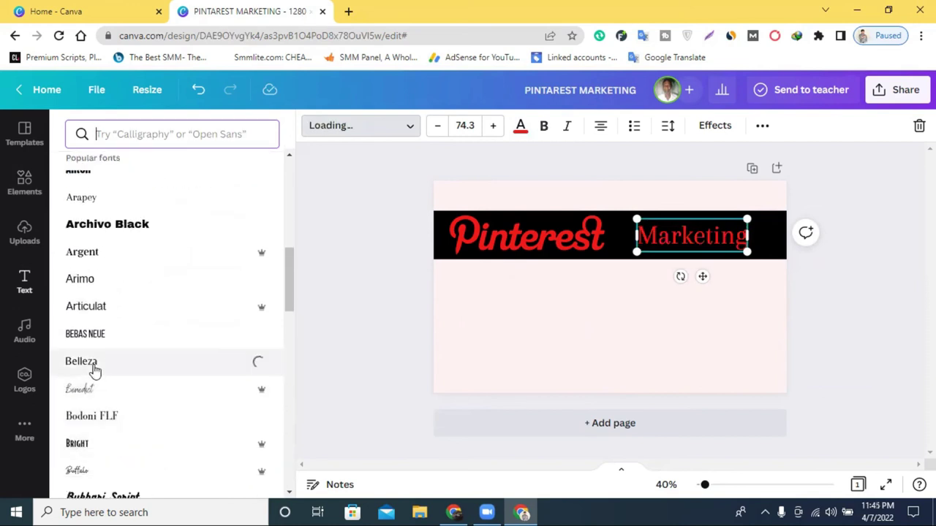
click(77, 444)
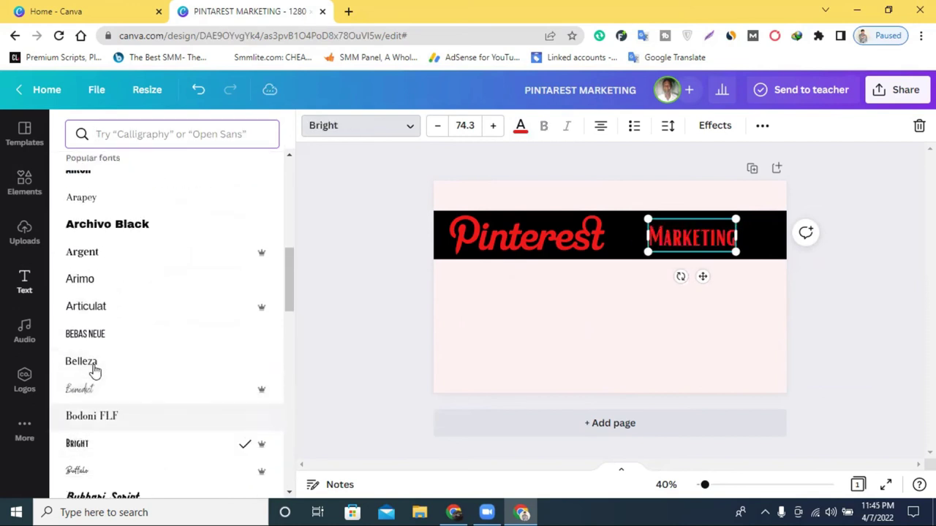
Try the fonts Caitlin, Code Pro, Eczar SemiBold and Findel on the "Marketing" heading.
click(91, 415)
scroll(99, 438, down, 1)
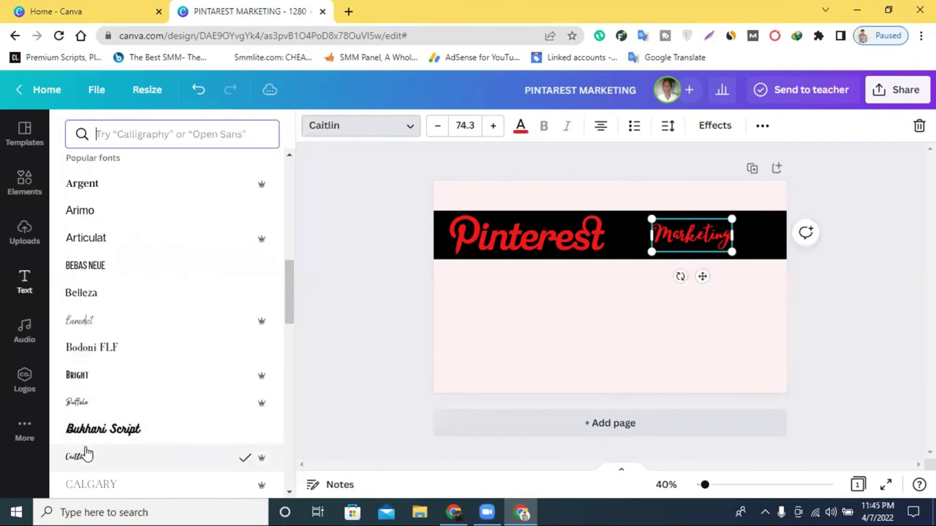
scroll(71, 329, down, 4)
click(90, 348)
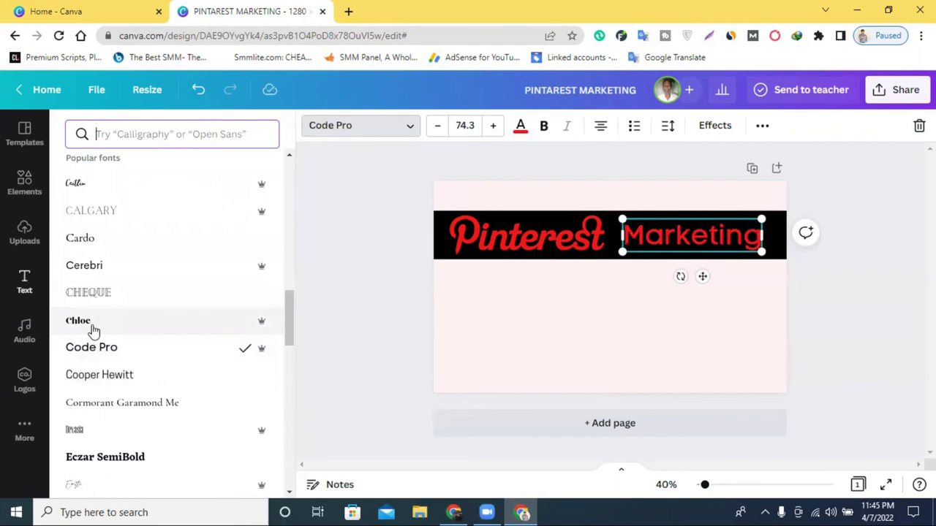
scroll(90, 329, down, 1)
click(87, 380)
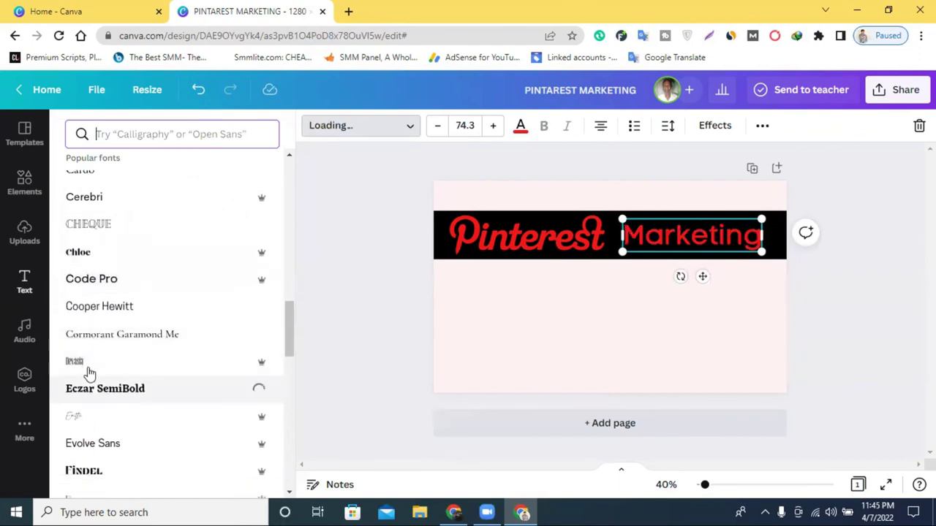
click(102, 447)
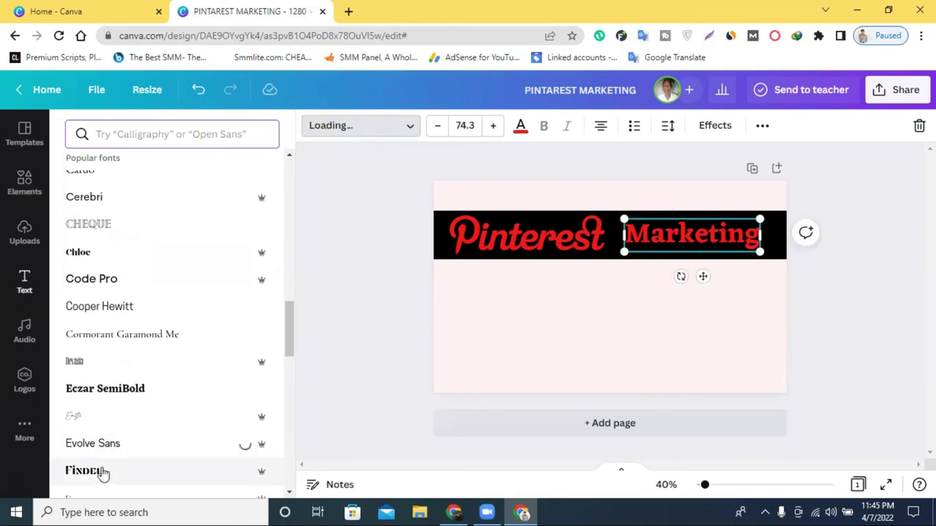
click(103, 476)
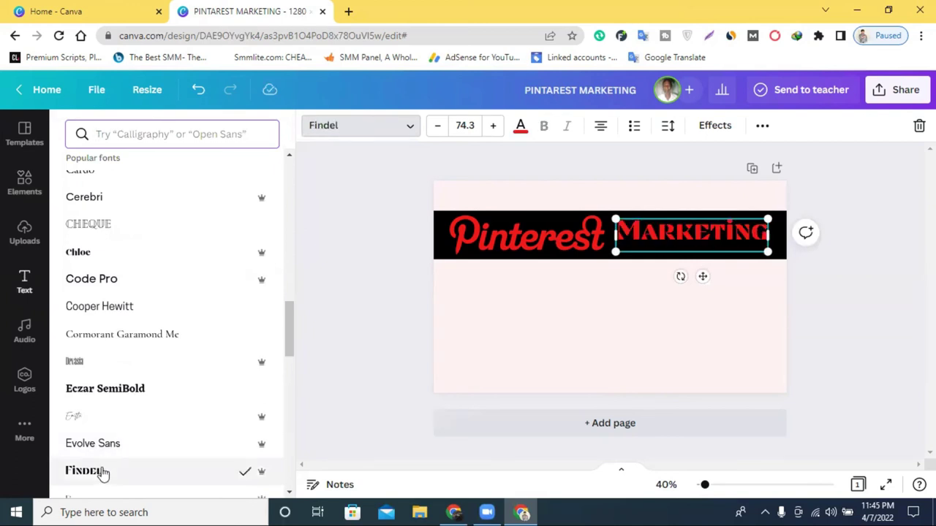
Try the fonts Josefin Sans Regular, League Gothic, London, Lovelo and Mont on the "Marketing" heading.
scroll(103, 471, down, 5)
click(102, 460)
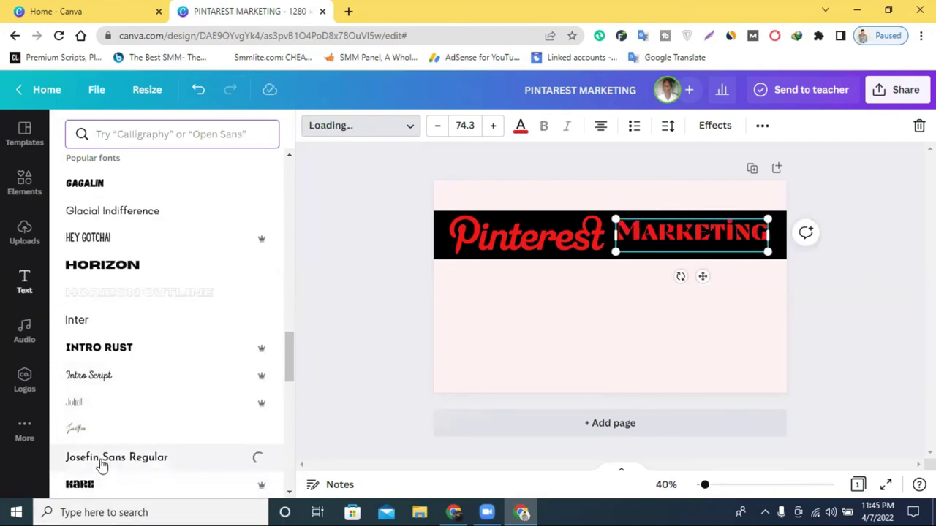
scroll(103, 463, down, 3)
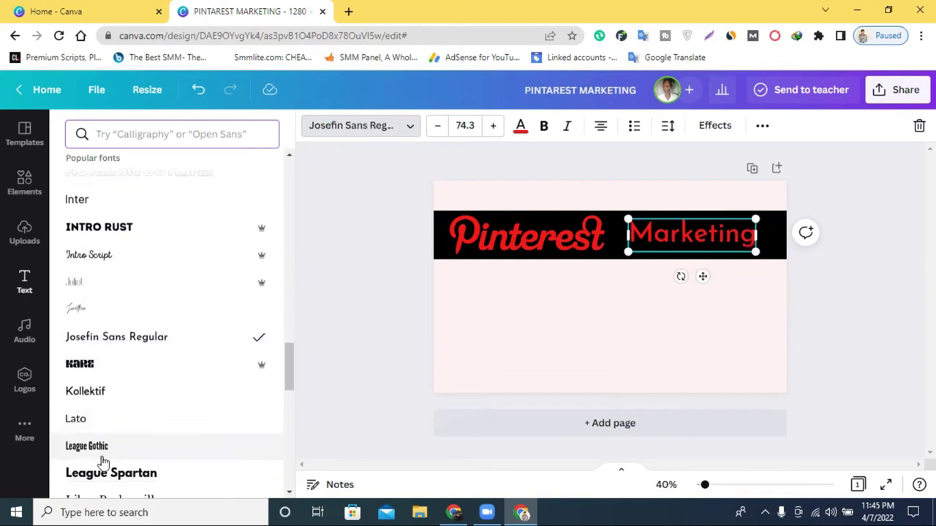
click(106, 442)
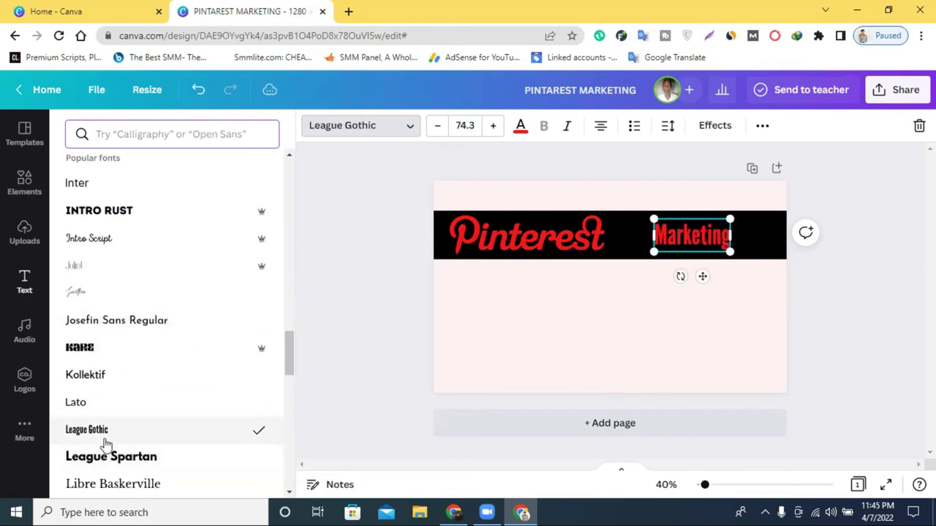
scroll(106, 444, down, 1)
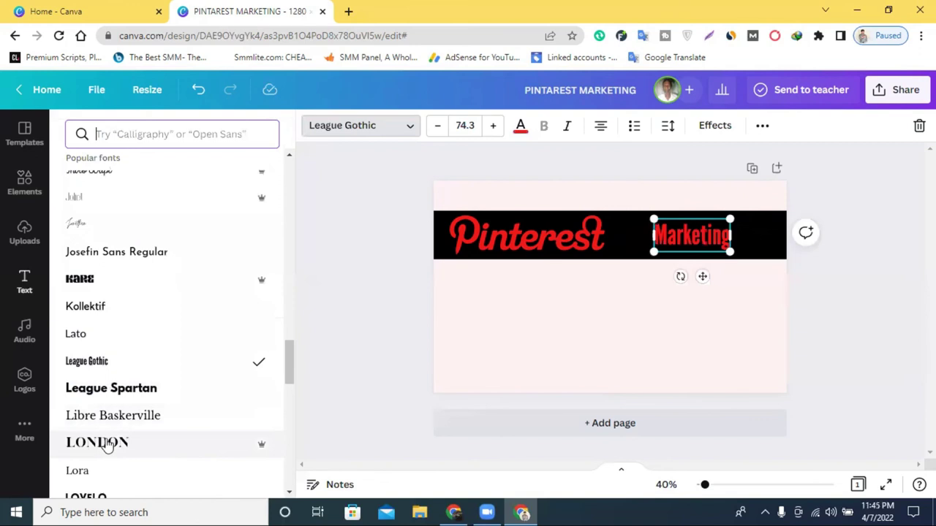
scroll(106, 444, down, 2)
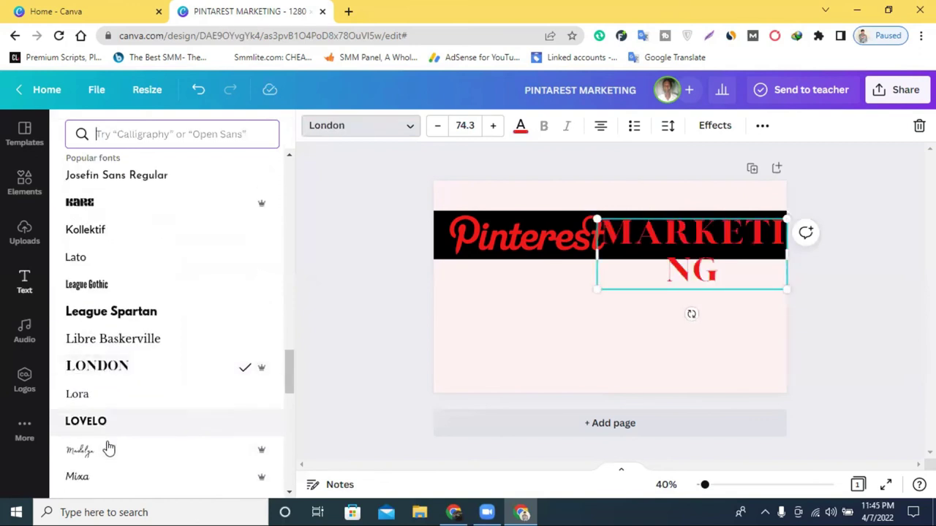
click(90, 364)
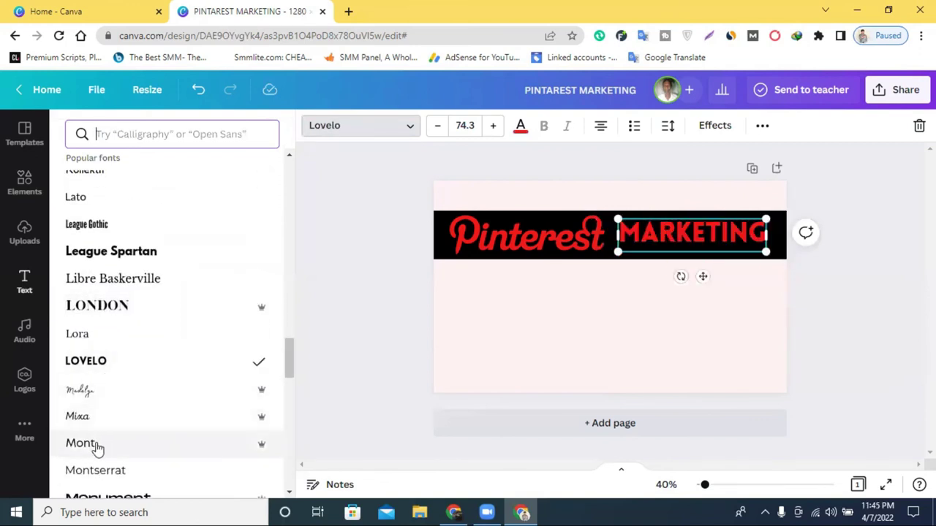
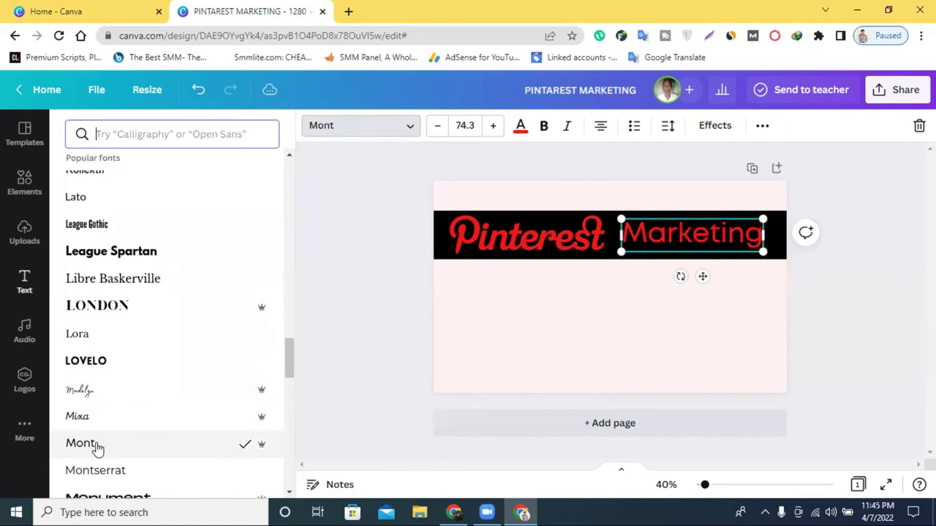
Set the "Marketing" heading's font to Lovelo and nudge it down so it lines up with the wordmark.
click(110, 363)
drag(680, 249, 679, 247)
click(895, 292)
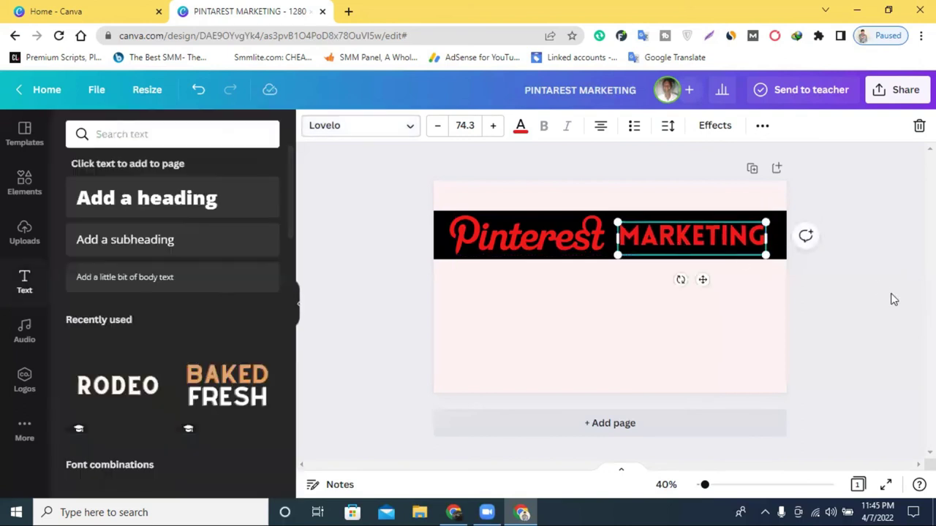
click(596, 247)
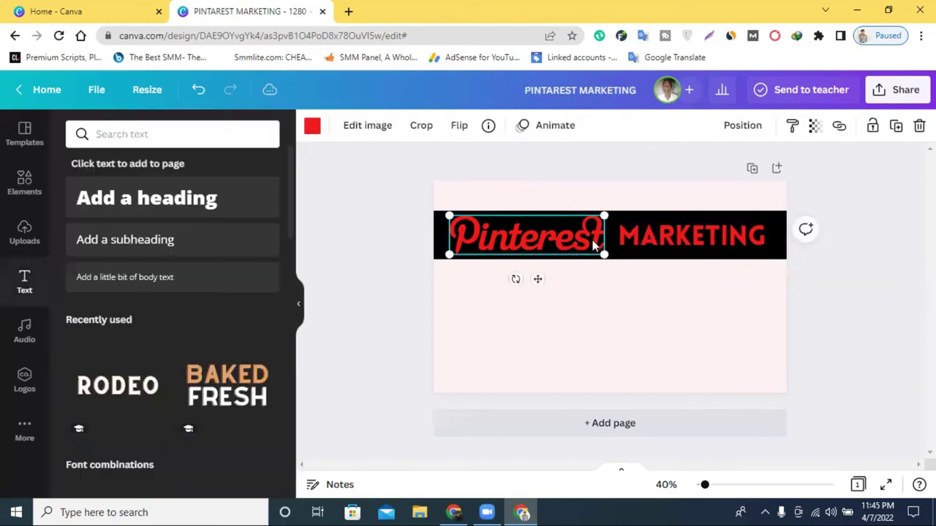
click(913, 337)
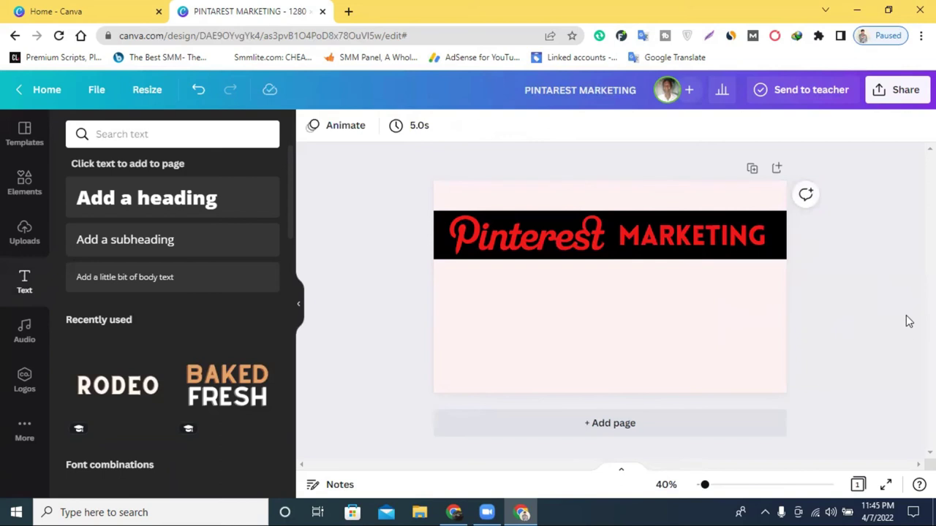
Switch to the other Chrome window to view the reference Fiverr gig's image and the online notepad.
click(453, 512)
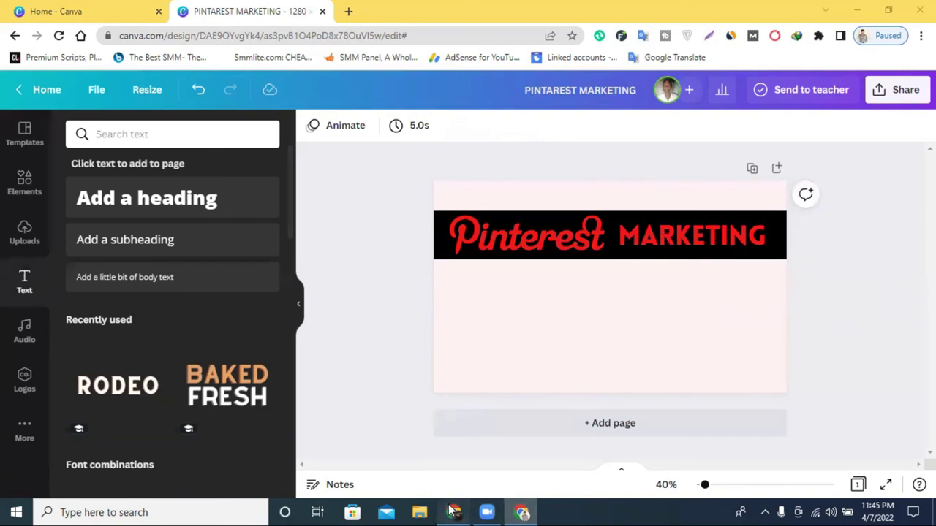
click(391, 11)
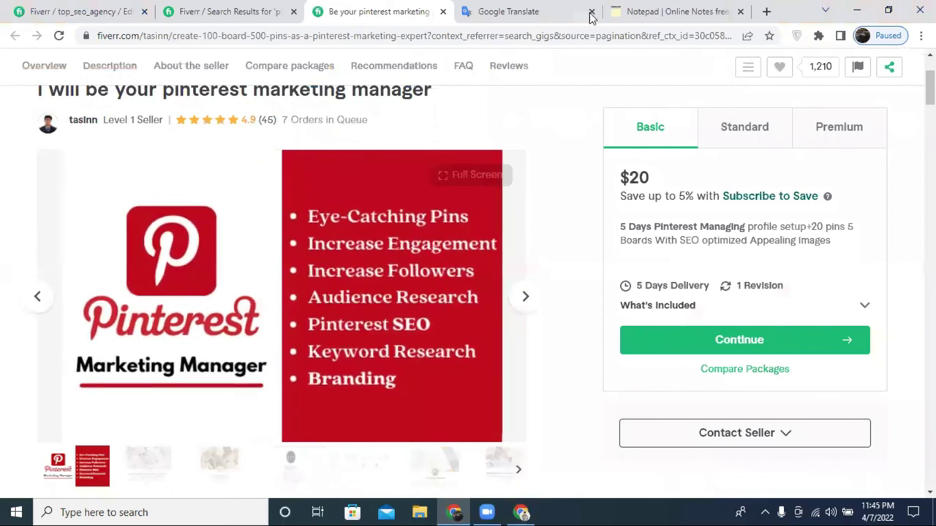
click(691, 9)
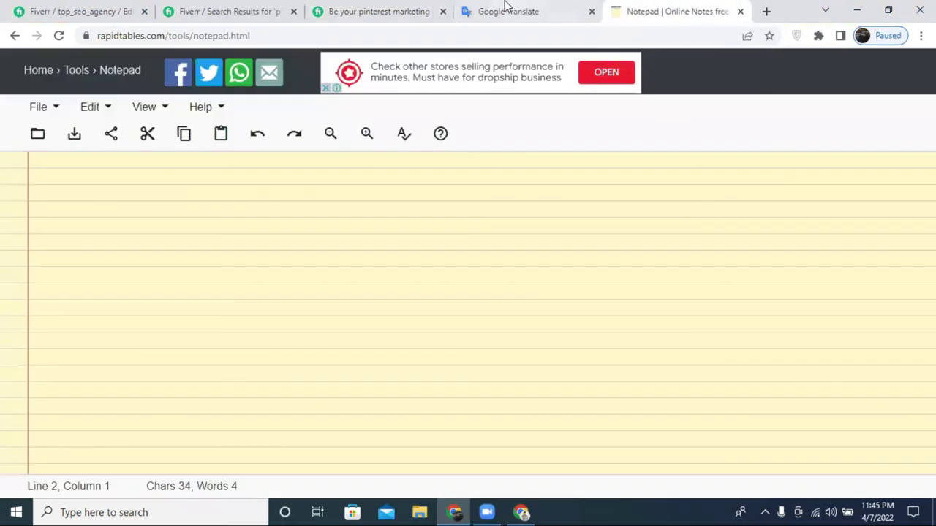
Switch back to the Canva design and delete the "Marketing" heading.
click(518, 512)
click(700, 244)
key(Delete)
Reposition and stretch the black band so it fills the page's right-hand part from top to bottom.
drag(626, 257, 908, 209)
drag(746, 220, 756, 510)
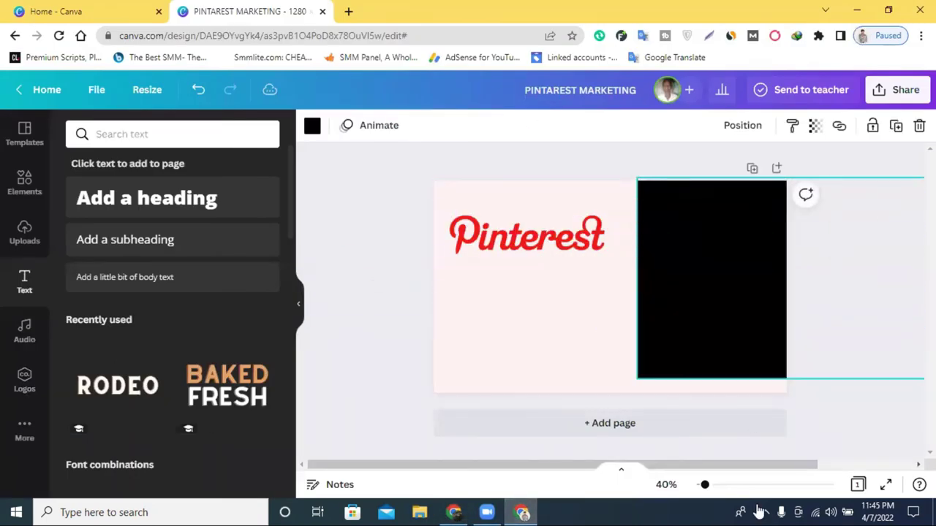
mouse_move(669, 339)
mouse_down()
mouse_move(683, 333)
mouse_move(665, 329)
mouse_up()
Move the Pinterest wordmark down to the middle of the light area and enlarge it to nearly that area's width.
click(532, 268)
mouse_move(532, 267)
mouse_down()
mouse_move(539, 282)
mouse_move(526, 284)
mouse_up()
drag(599, 286, 621, 295)
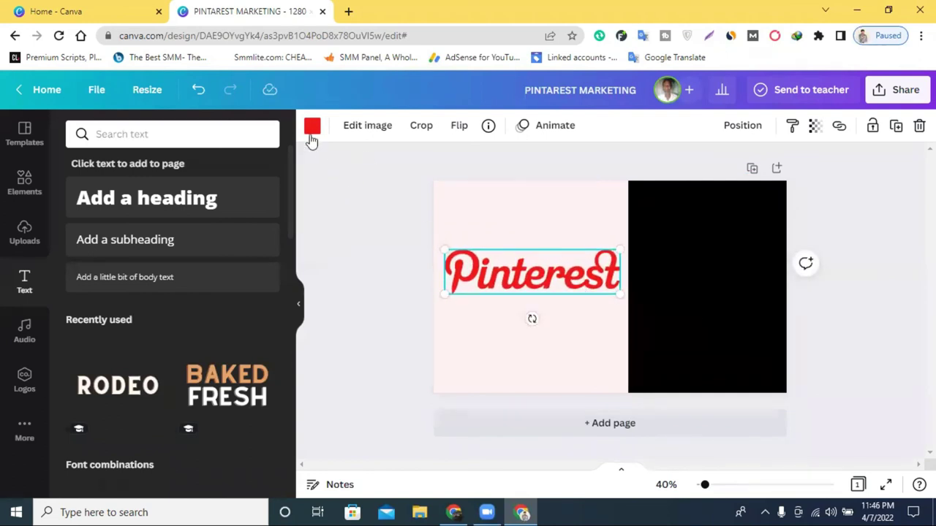
Recolour the Pinterest wordmark with a slightly darker custom red.
click(312, 127)
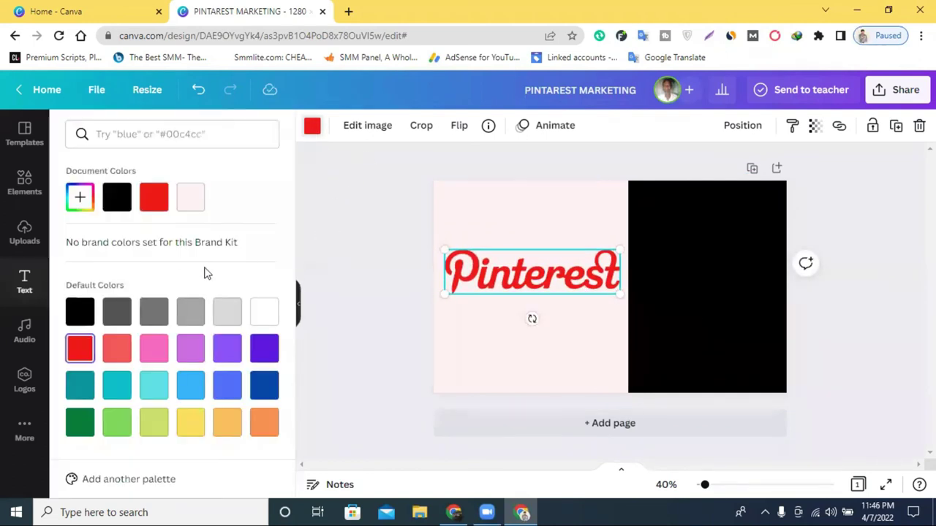
click(119, 352)
click(148, 204)
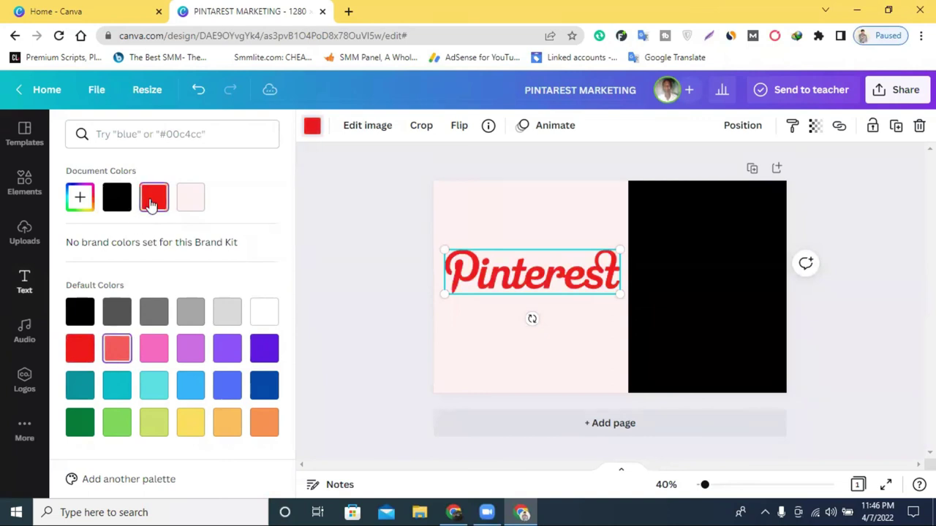
click(80, 198)
mouse_move(242, 231)
mouse_down()
mouse_move(226, 231)
mouse_move(243, 238)
mouse_up()
key(Escape)
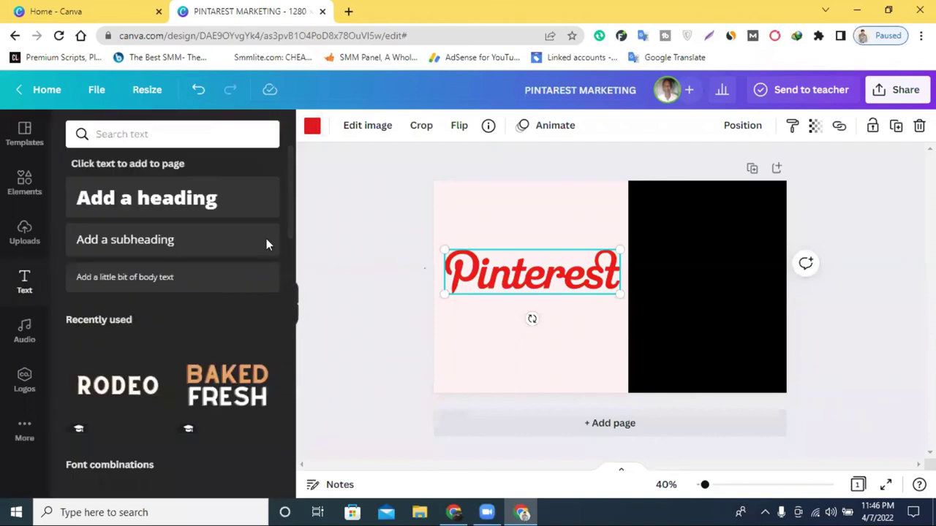
key(Escape)
Add the round red Pinterest logo from the "pintarest" element results, shrink it and centre it above the wordmark.
click(25, 183)
click(136, 135)
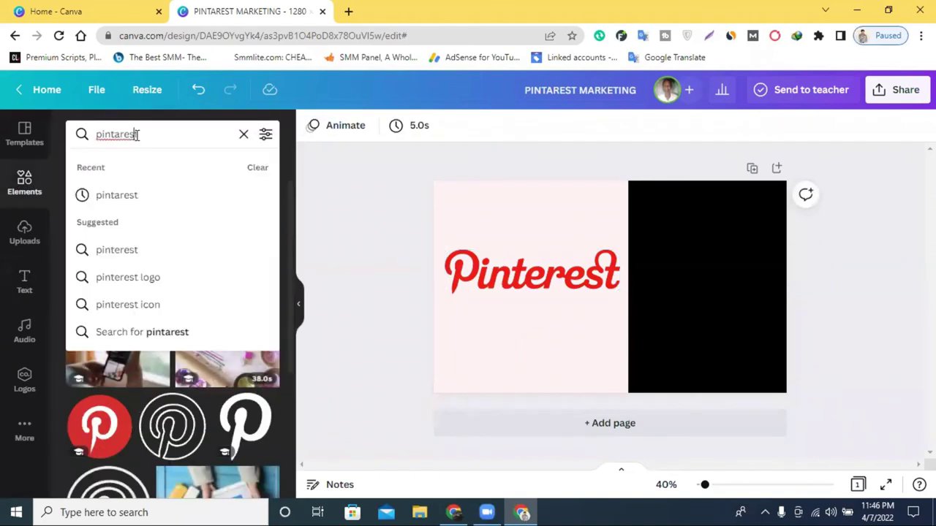
click(355, 210)
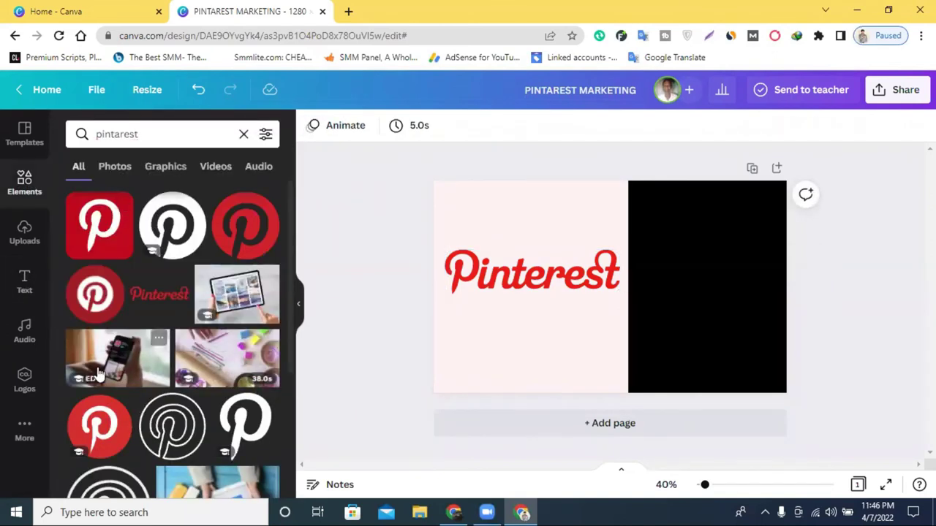
click(99, 426)
drag(610, 286, 554, 230)
drag(598, 268, 564, 237)
mouse_move(536, 202)
mouse_down()
mouse_move(545, 226)
mouse_move(536, 219)
mouse_up()
click(910, 278)
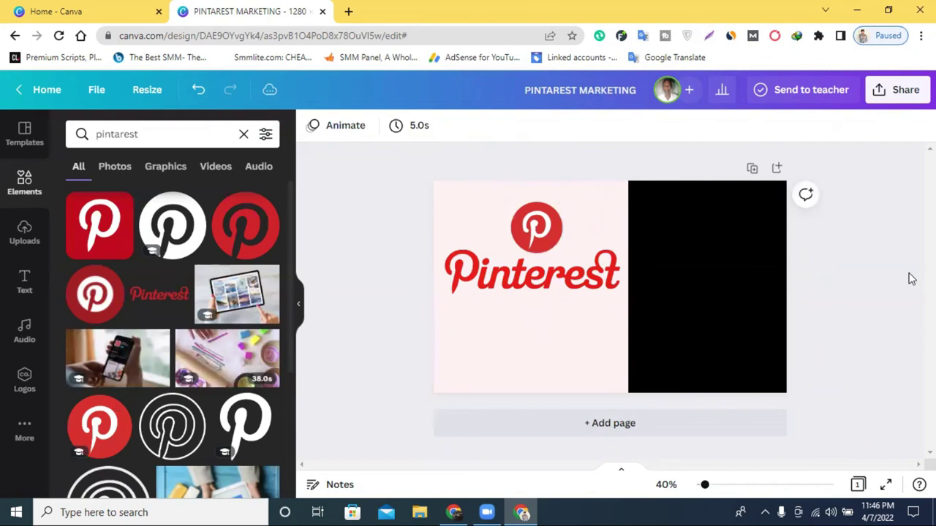
Add a heading reading "Marketing mangement" and place it below the Pinterest wordmark.
click(448, 344)
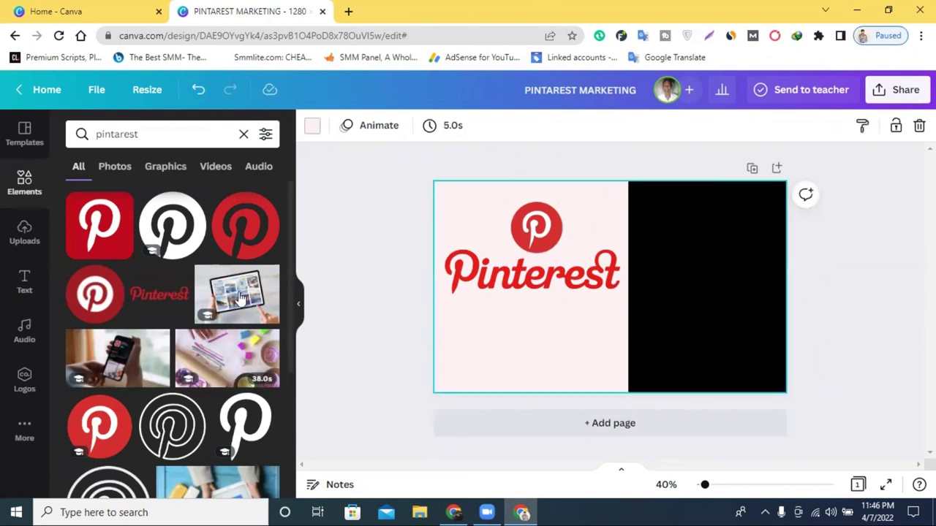
click(29, 285)
click(183, 216)
triple_click(621, 292)
text(M)
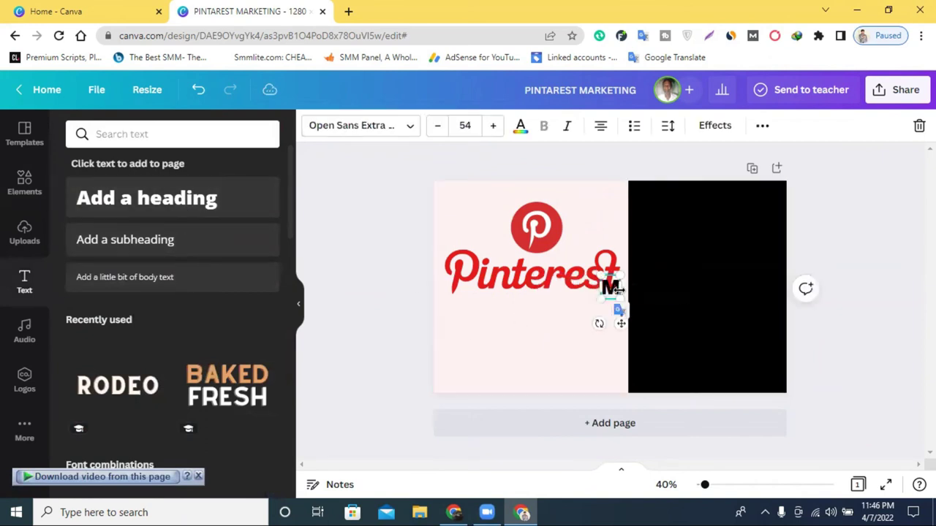
text(arket)
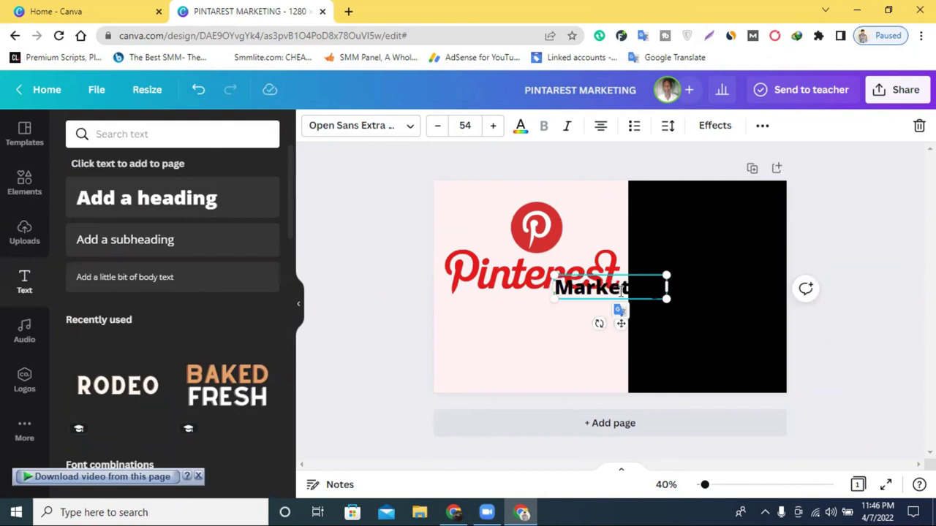
text(ing Tip)
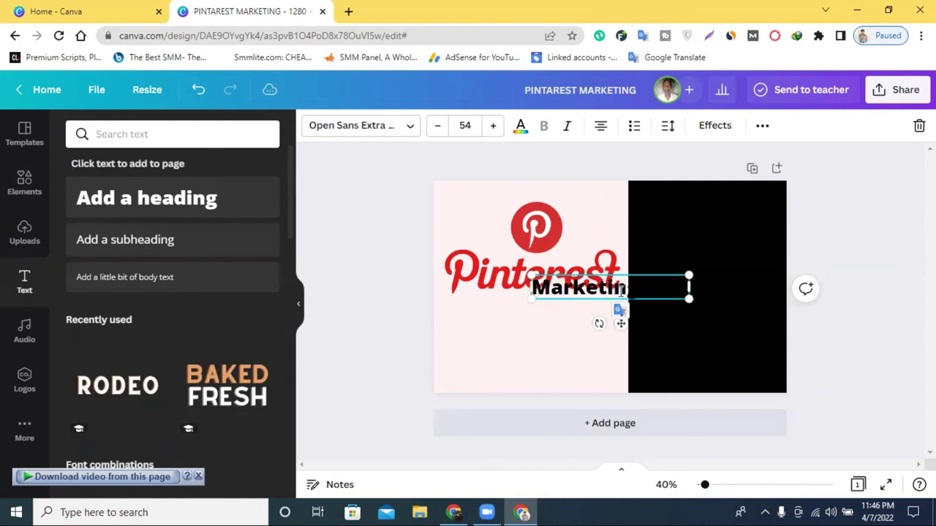
text(s easy)
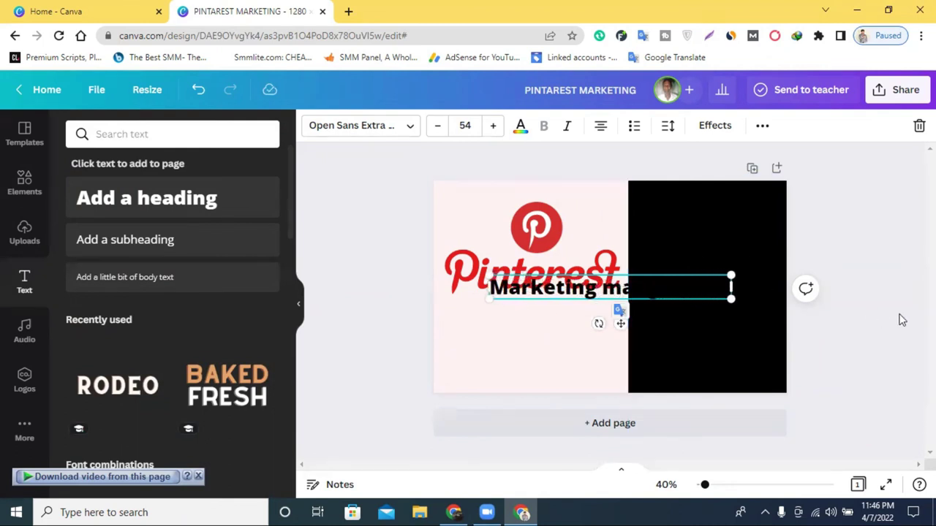
drag(526, 292, 476, 334)
Change the heading's second word to "mangment" and colour the text in the wordmark's red.
double_click(626, 331)
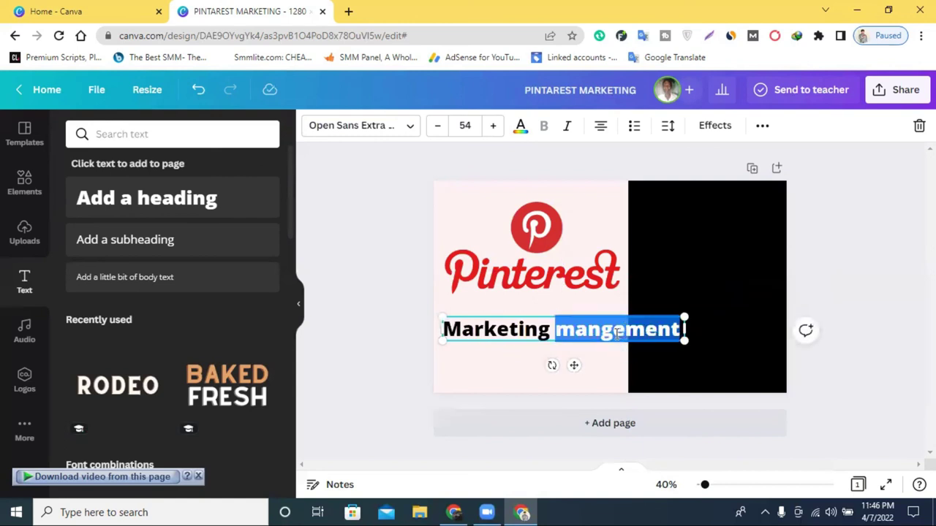
text(manger)
key(BackSpace)
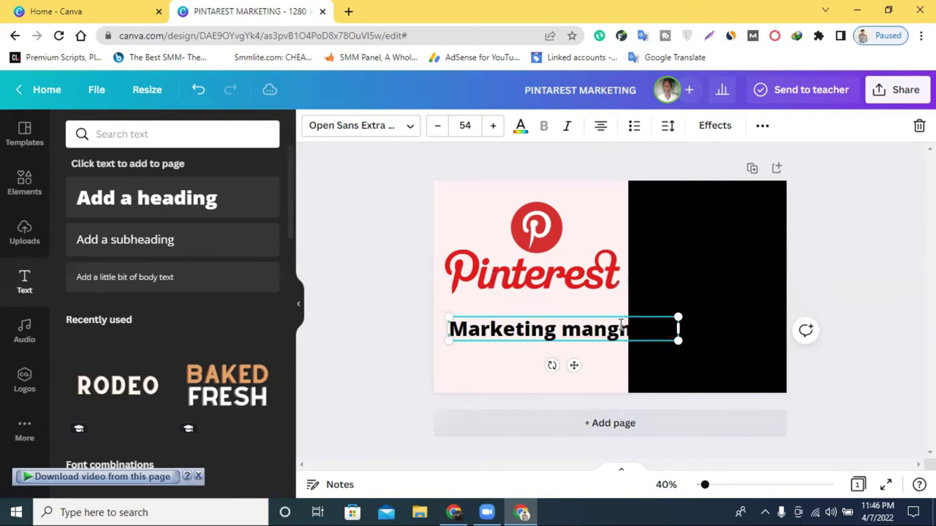
click(522, 126)
click(189, 199)
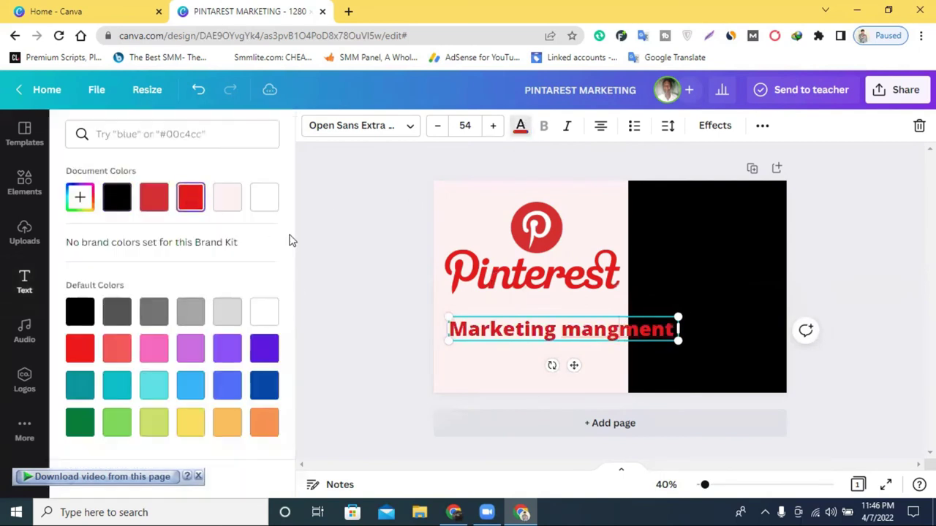
Try the fonts Lovelo, London, Monument and Montserrat on the "Marketing mangment" heading.
click(346, 125)
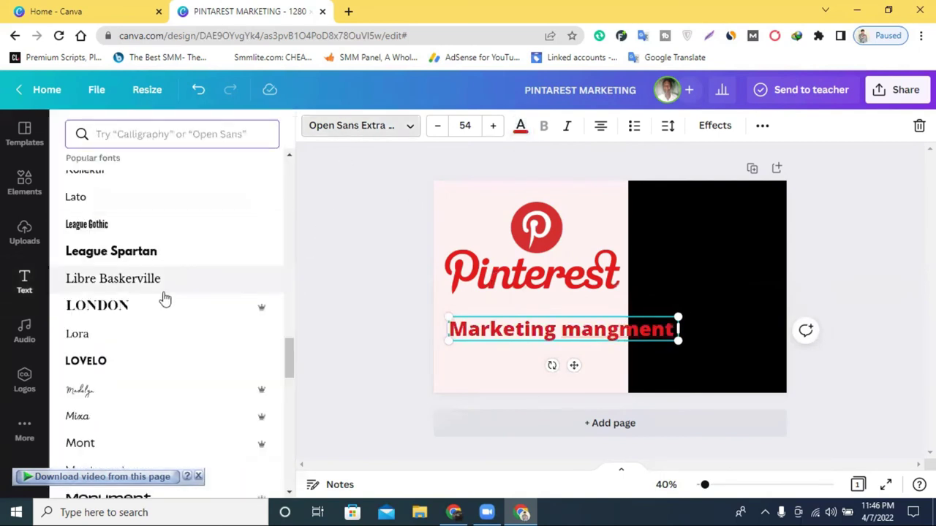
click(109, 359)
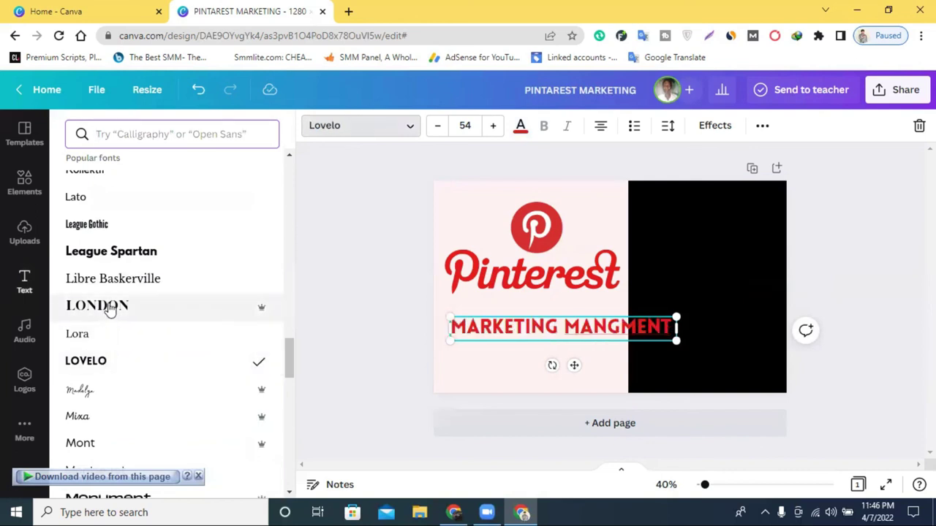
click(109, 309)
scroll(120, 314, down, 3)
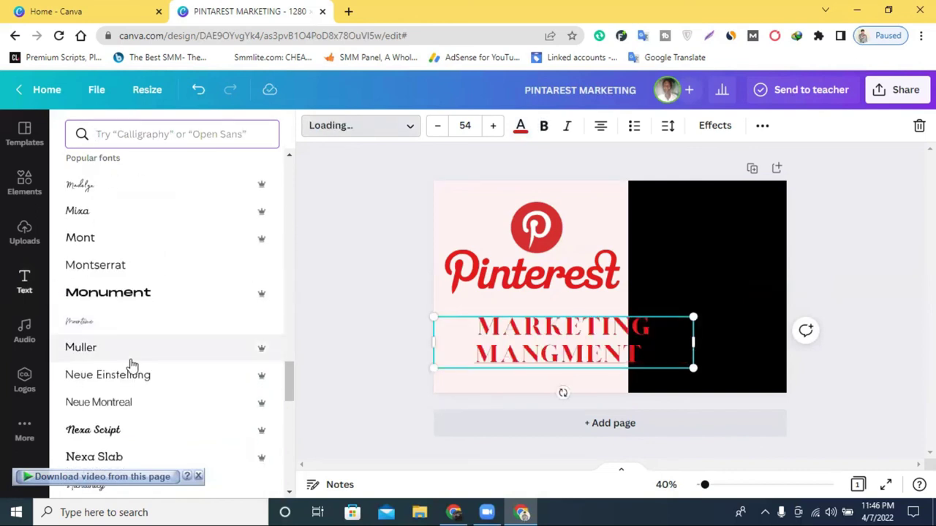
click(117, 297)
click(117, 276)
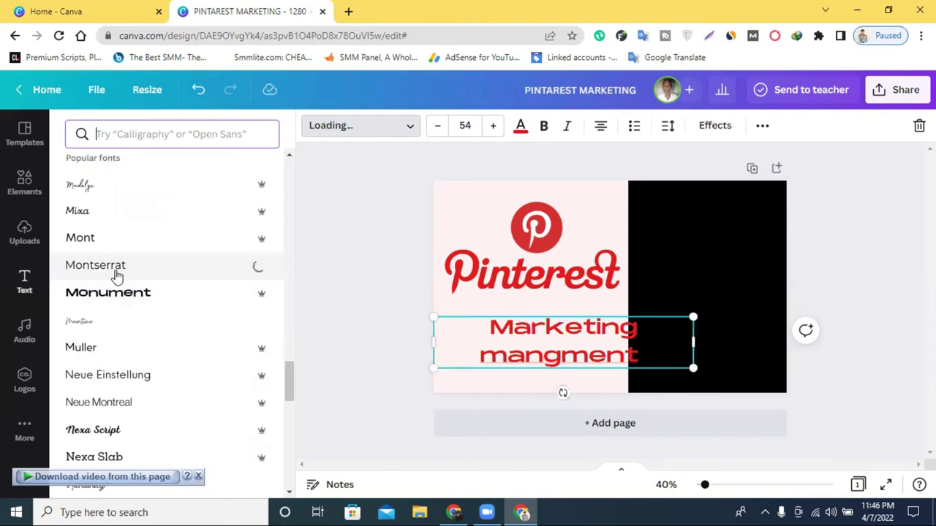
Set the "Marketing mangment" heading's font to Norwester and arrange it directly under the wordmark, with the wordmark slightly lower below the logo.
scroll(110, 315, down, 3)
click(105, 340)
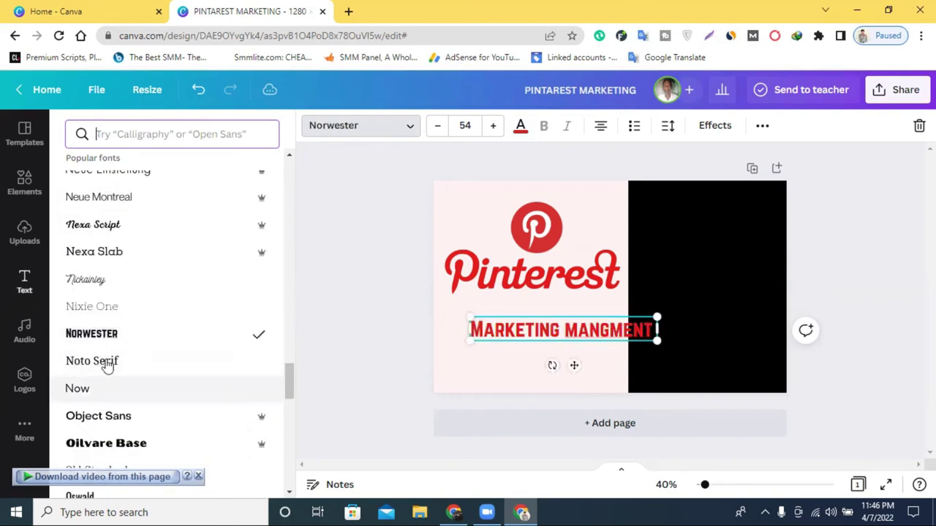
drag(504, 337, 491, 337)
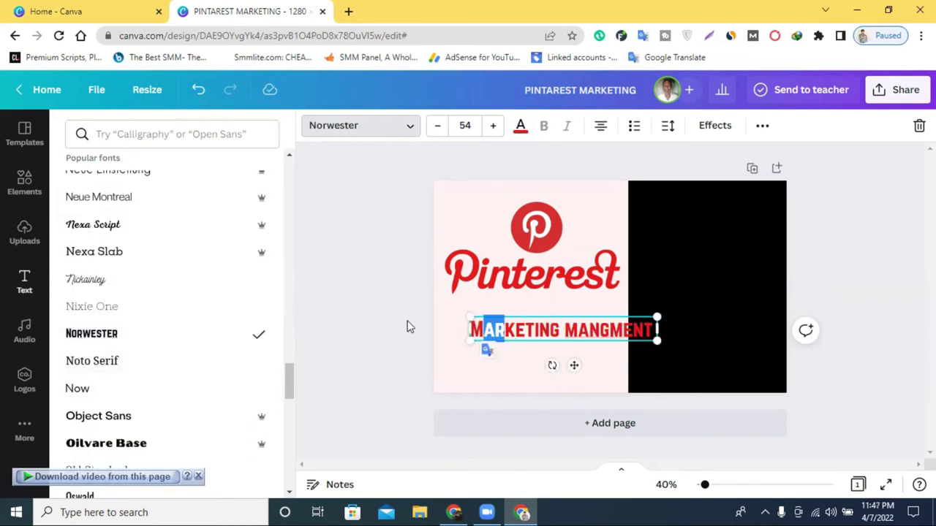
click(427, 325)
drag(549, 327, 570, 326)
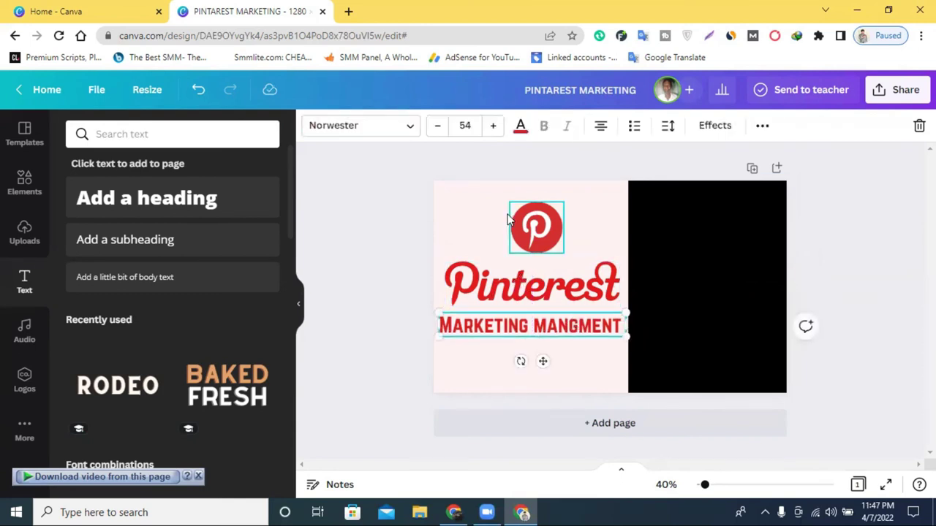
View the reference Fiverr gig's image in the other Chrome window and return to the Canva design.
click(454, 512)
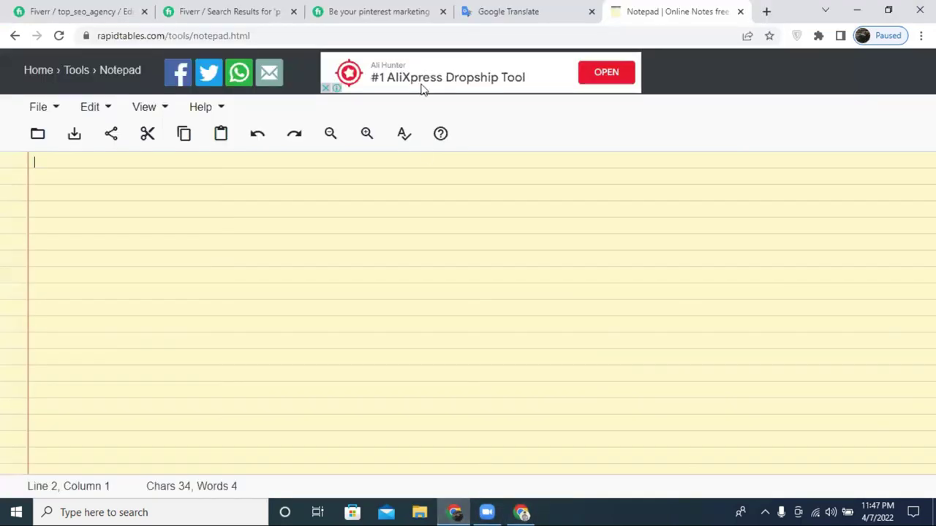
click(379, 11)
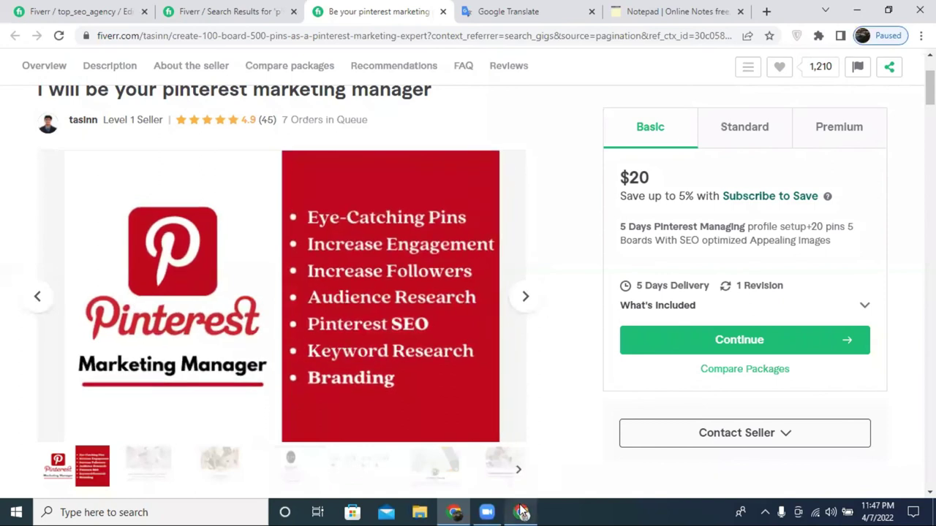
mouse_move(521, 512)
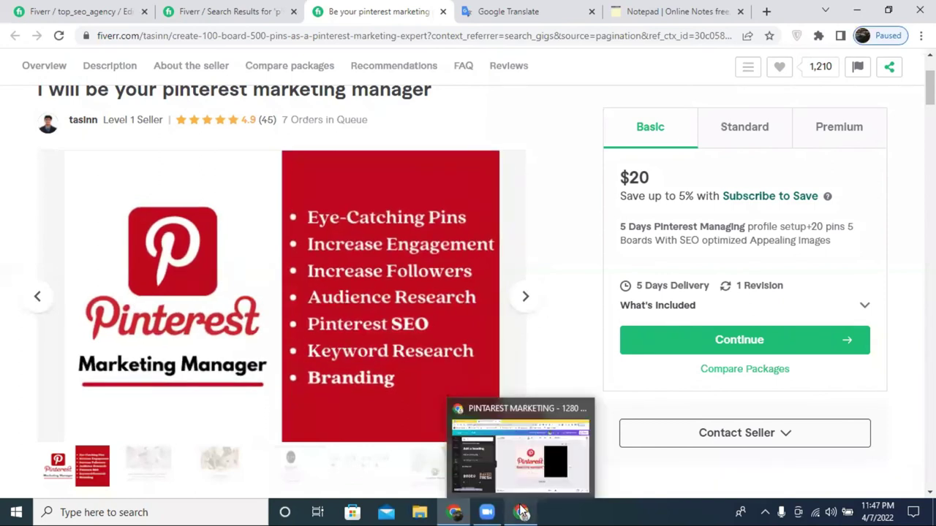
click(511, 468)
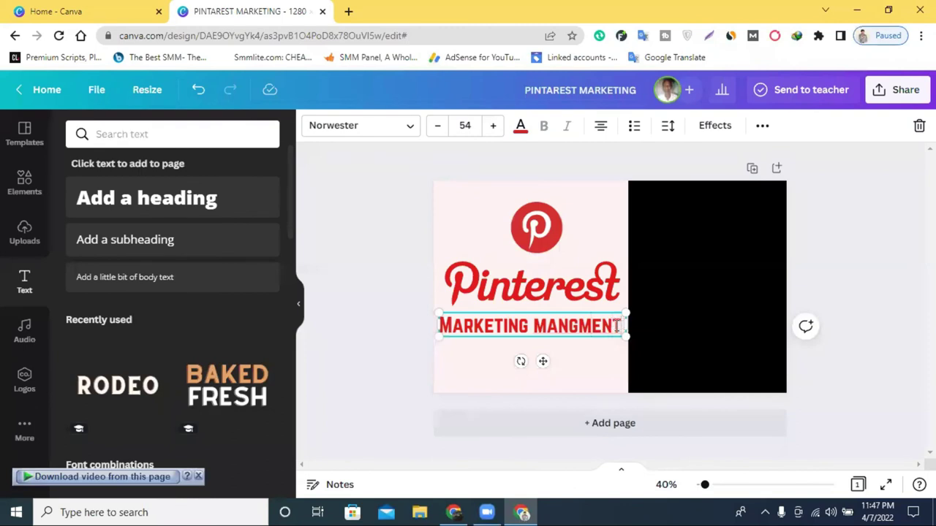
Change the heading to "Marketing mangmer", shrink it slightly and centre it under the wordmark.
text(R)
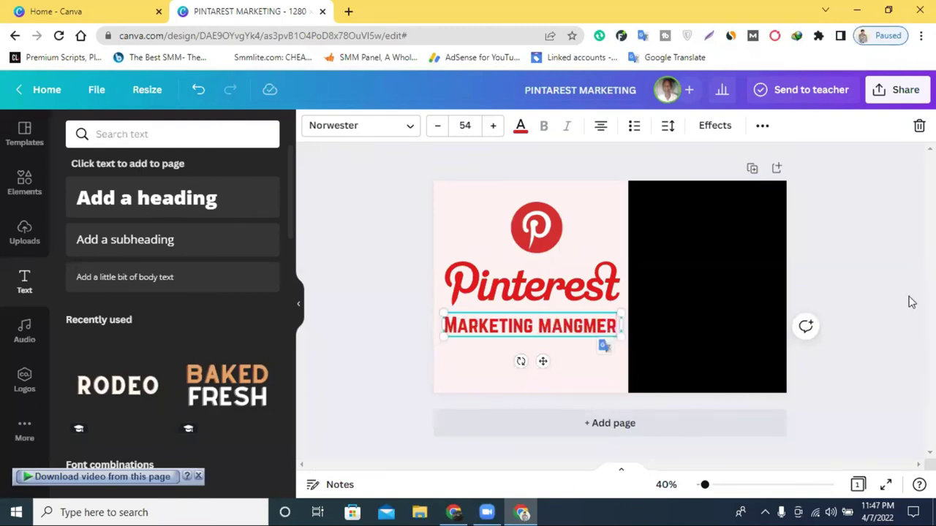
click(909, 299)
drag(560, 324, 564, 323)
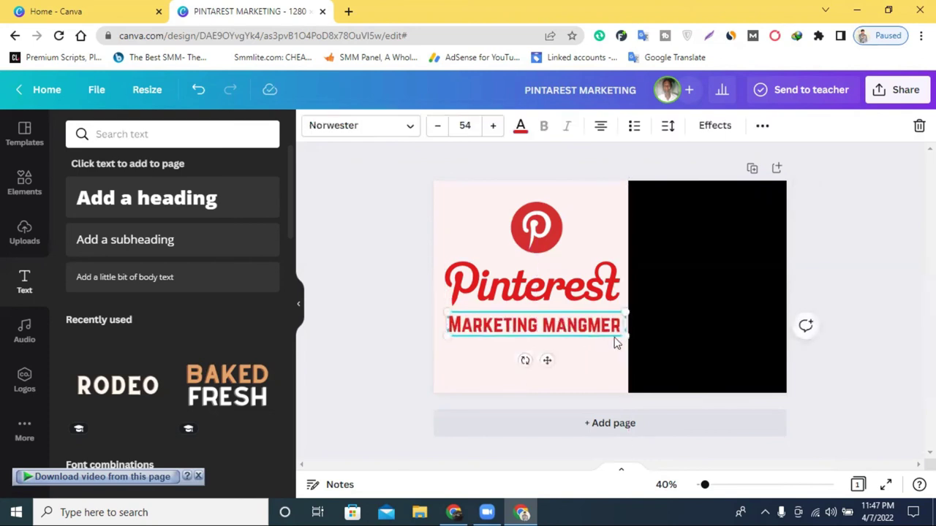
drag(621, 334, 562, 324)
click(305, 291)
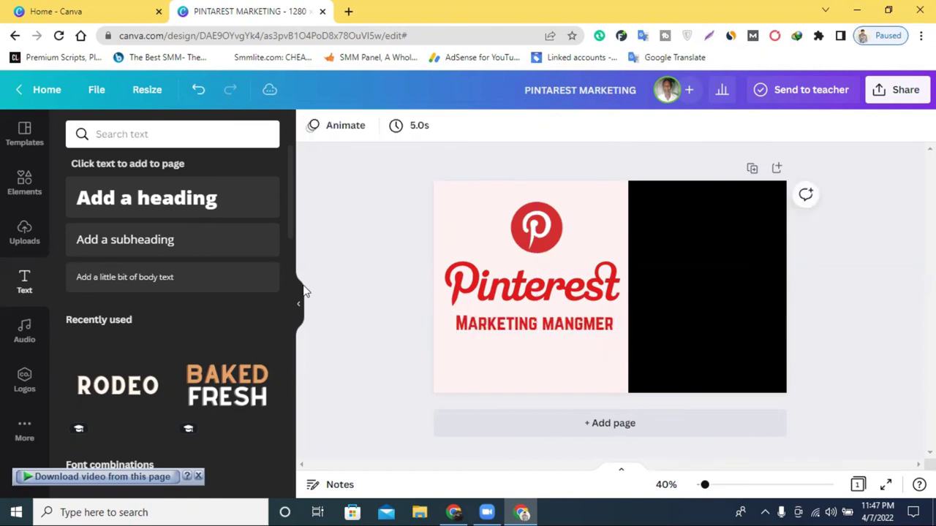
Search the elements library for "line" and browse the graphics.
click(15, 196)
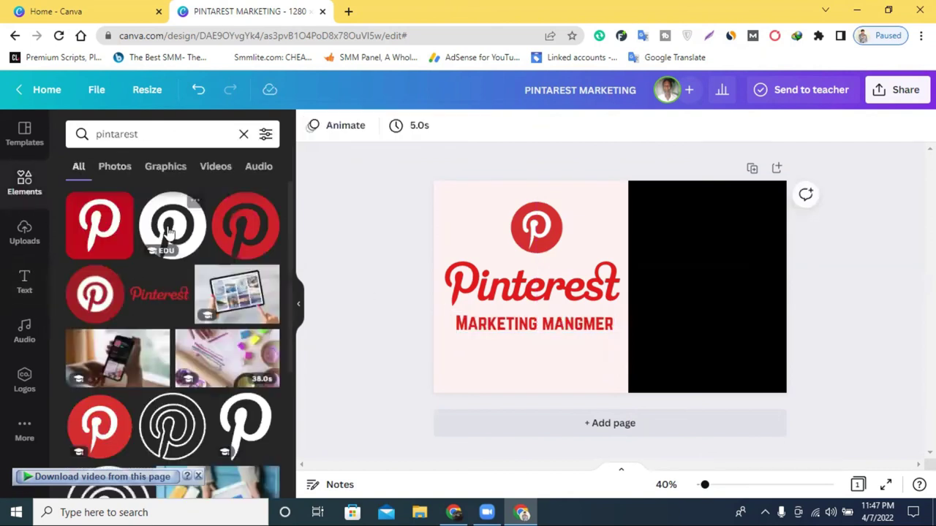
click(243, 136)
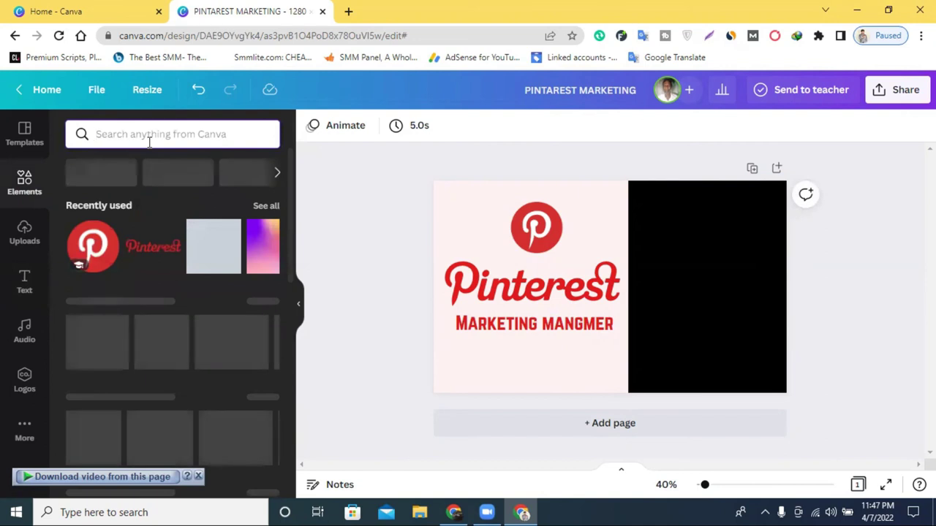
text(line)
key(Return)
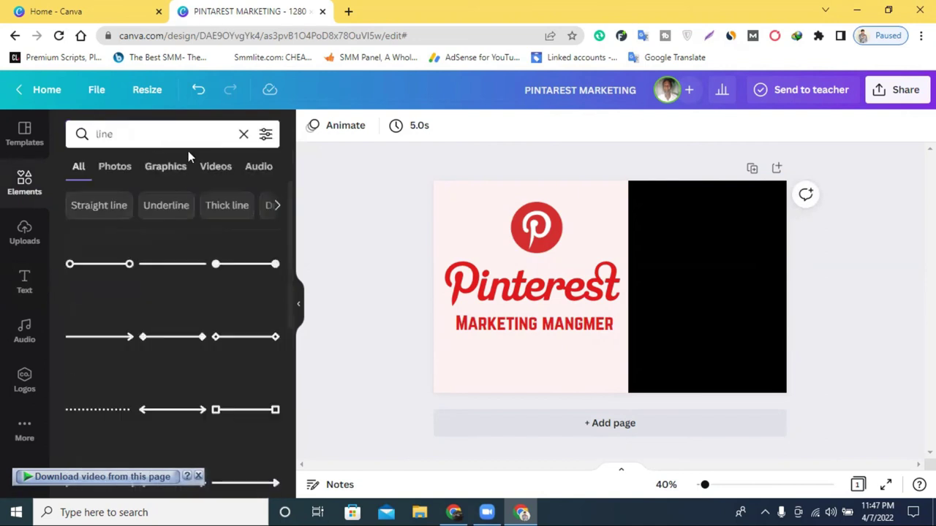
scroll(218, 269, down, 5)
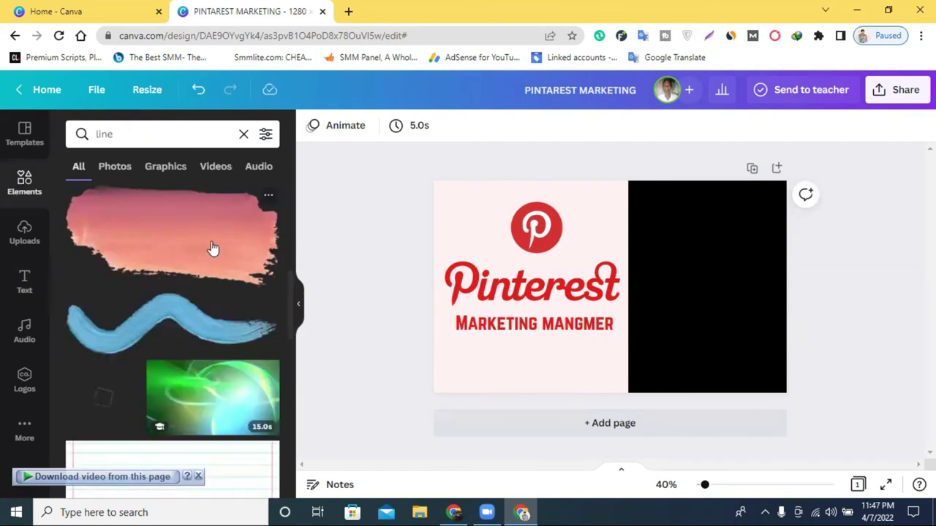
Try the pink-orange brush stroke graphic on the page at a reduced size.
click(211, 249)
mouse_move(652, 297)
mouse_down()
mouse_move(500, 316)
mouse_move(491, 278)
mouse_move(399, 256)
mouse_move(383, 281)
mouse_up()
mouse_move(603, 236)
mouse_down()
mouse_move(788, 286)
mouse_move(112, 293)
mouse_up()
scroll(153, 311, down, 1)
scroll(153, 311, down, 3)
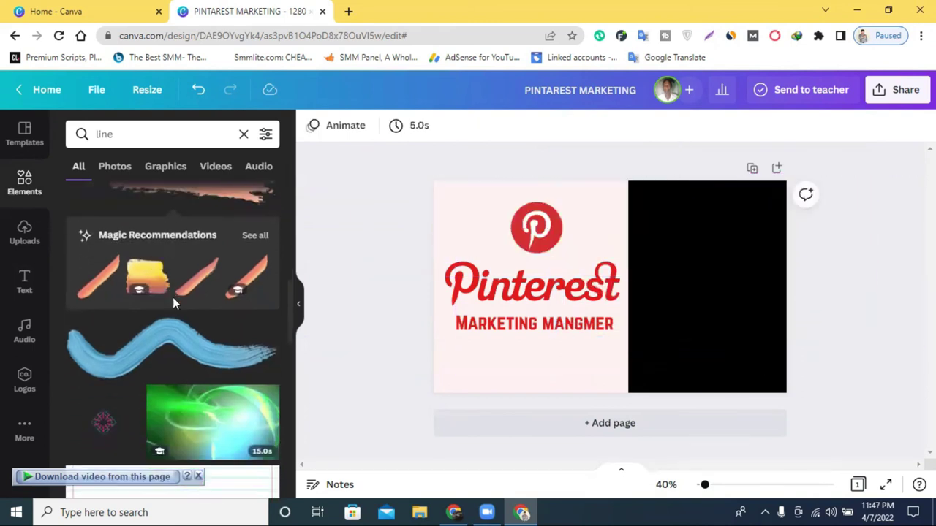
Add the thick rounded line from the "line" graphics results and place it beneath the "Marketing mangmer" heading.
click(174, 167)
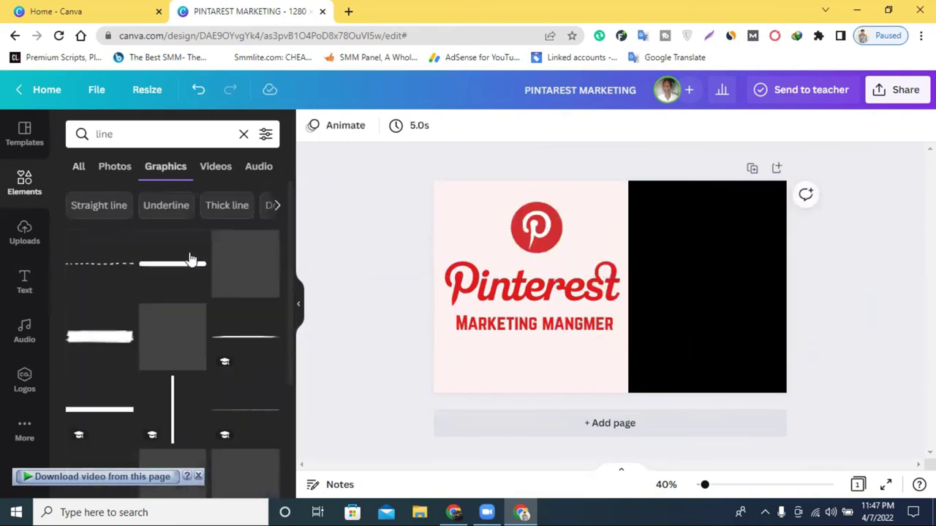
click(164, 270)
drag(599, 287, 527, 347)
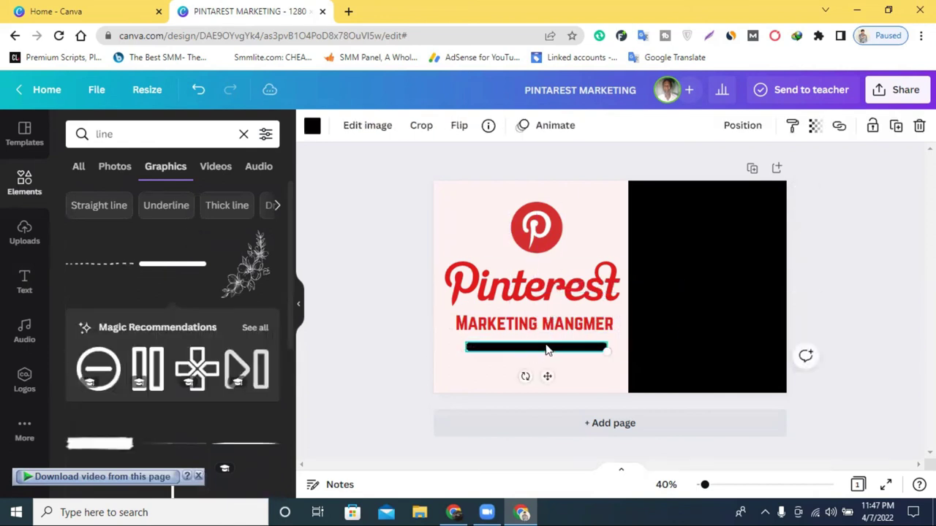
Try the wordmark's red on the line beneath the heading and set it back to black.
click(313, 127)
click(191, 199)
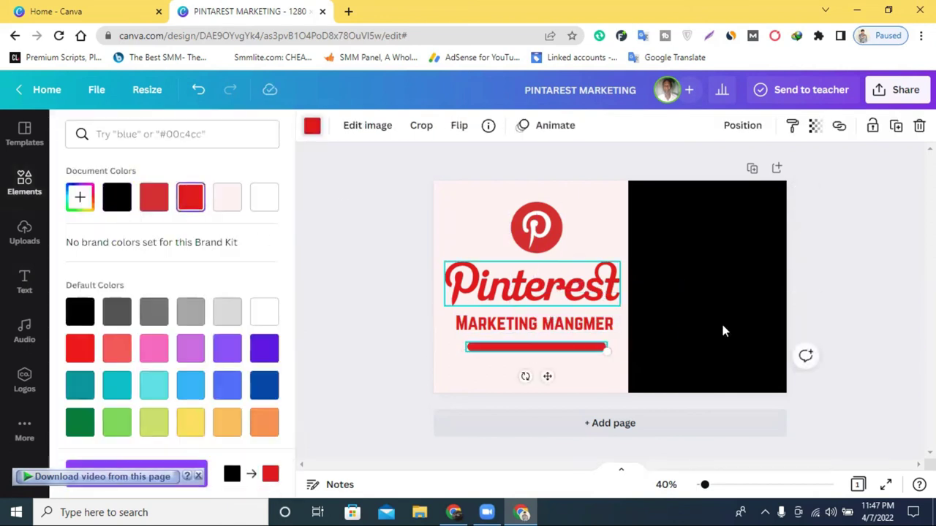
click(117, 198)
click(830, 240)
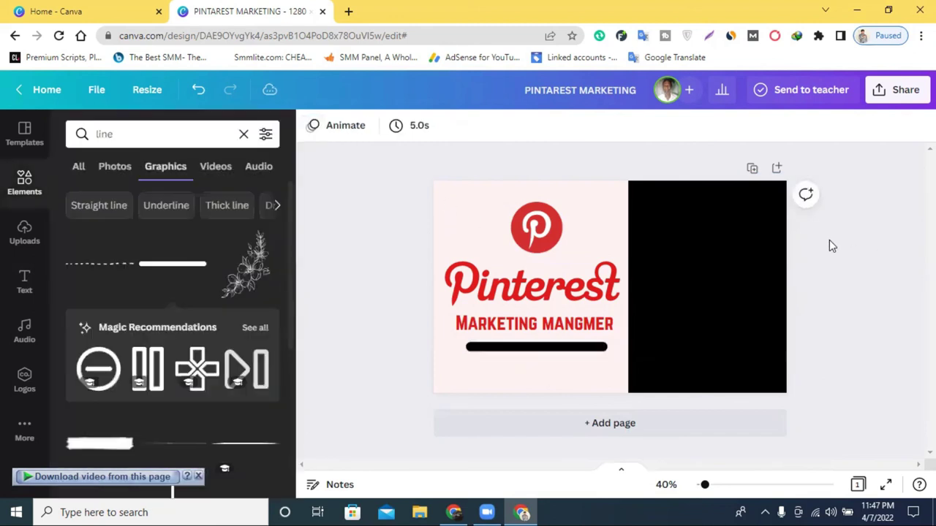
Centre the black line under the wordmark and heading.
drag(522, 349, 522, 346)
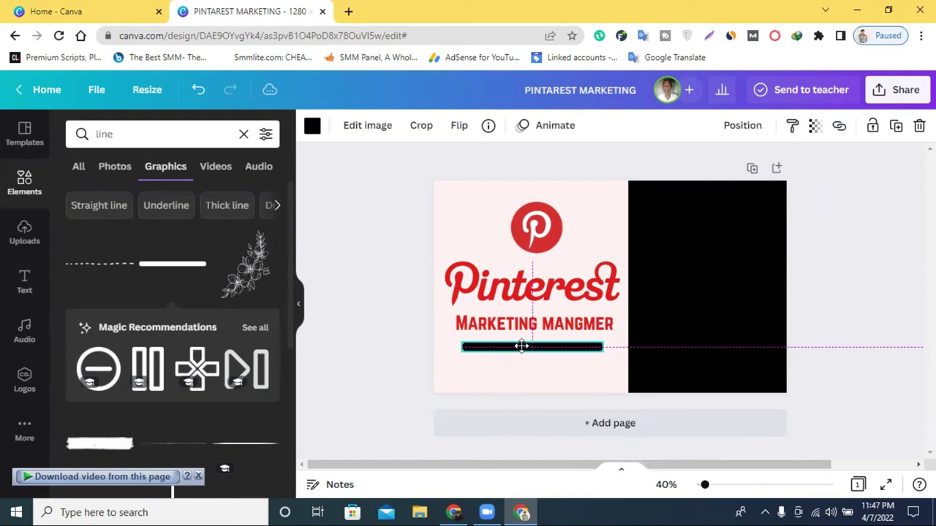
drag(522, 346, 522, 346)
click(892, 272)
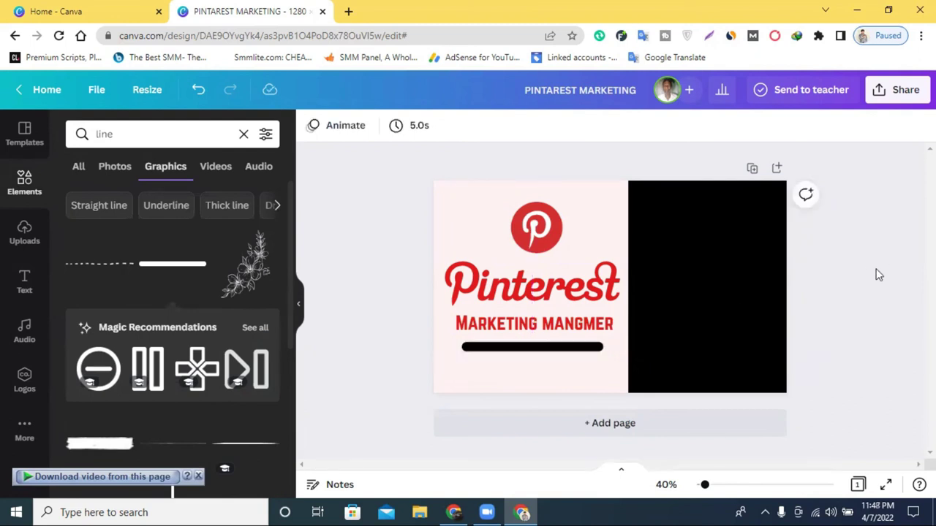
Add a square shape and stretch it into a bar about 948 × 103 px across the upper part of the black panel.
click(648, 232)
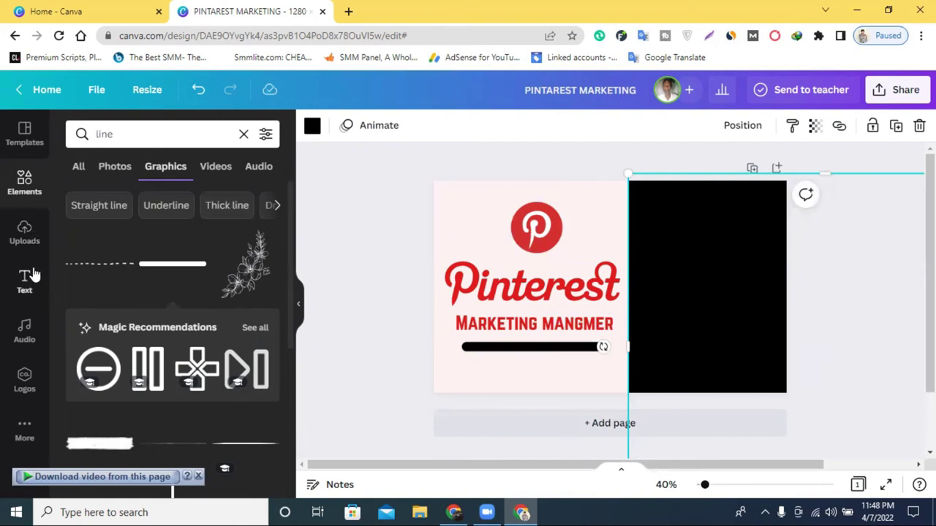
click(265, 134)
click(241, 133)
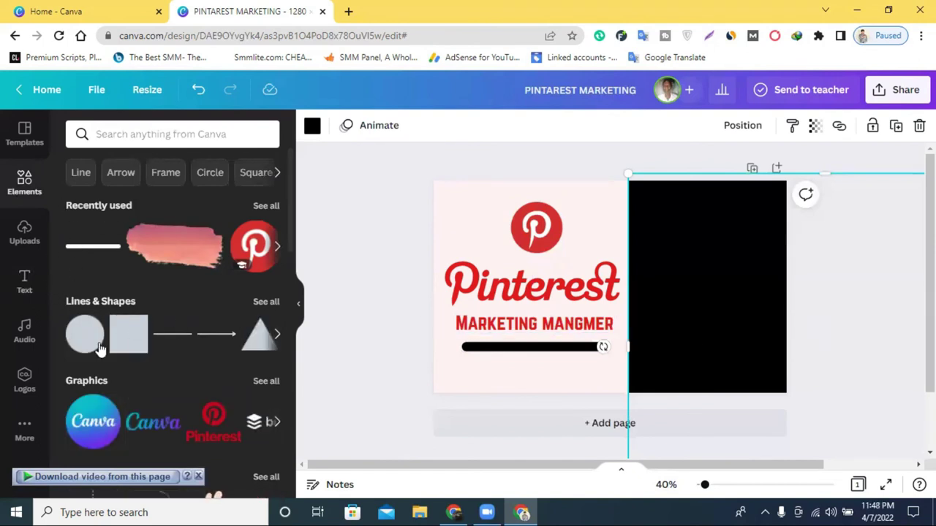
click(128, 334)
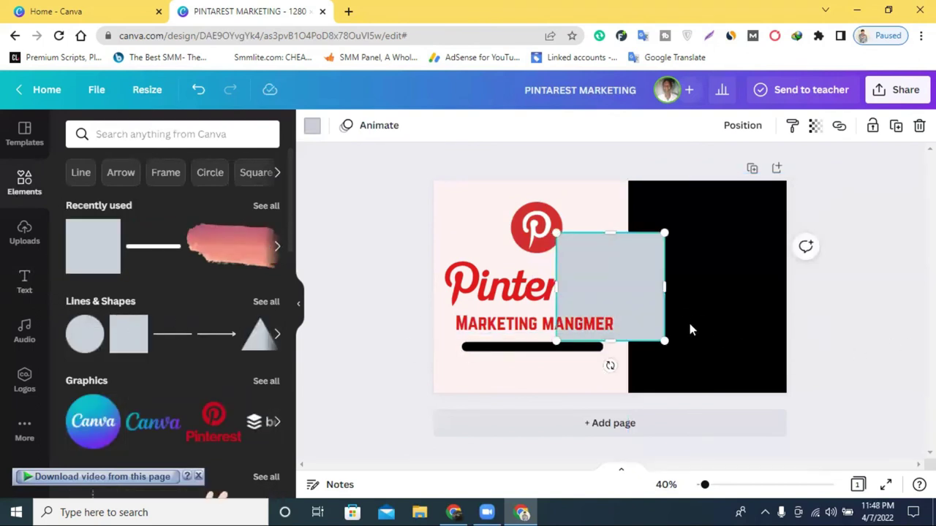
drag(623, 293, 705, 259)
drag(692, 308, 904, 213)
click(748, 220)
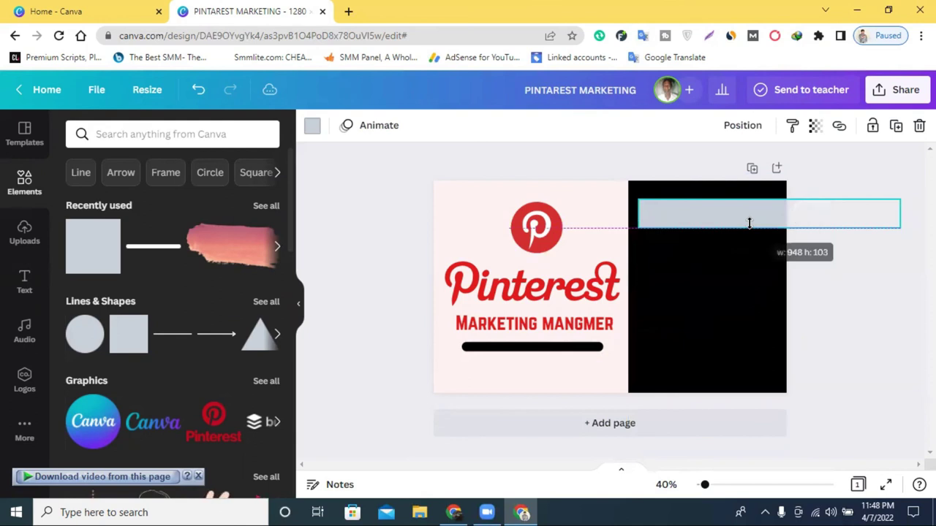
drag(743, 215, 733, 236)
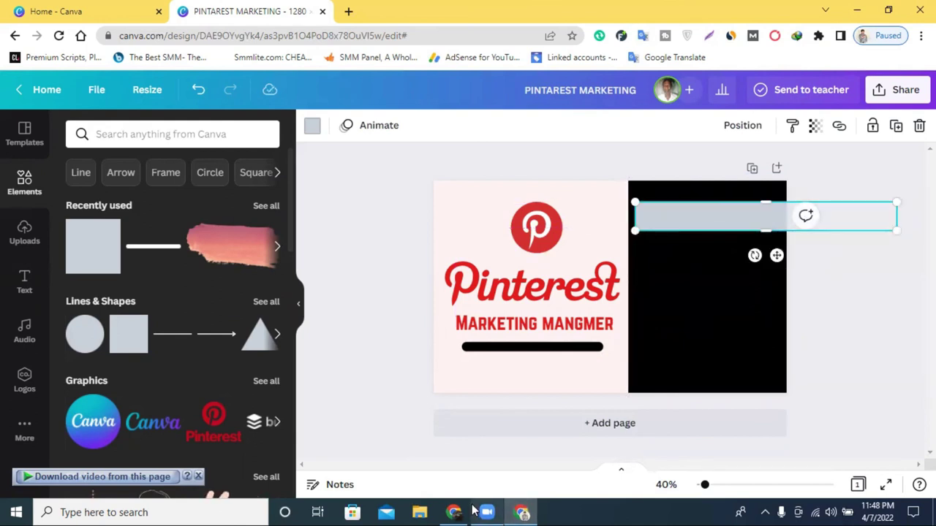
Review the reference Fiverr gig's description and feature-list image in the other Chrome window and return to the Canva design.
click(468, 512)
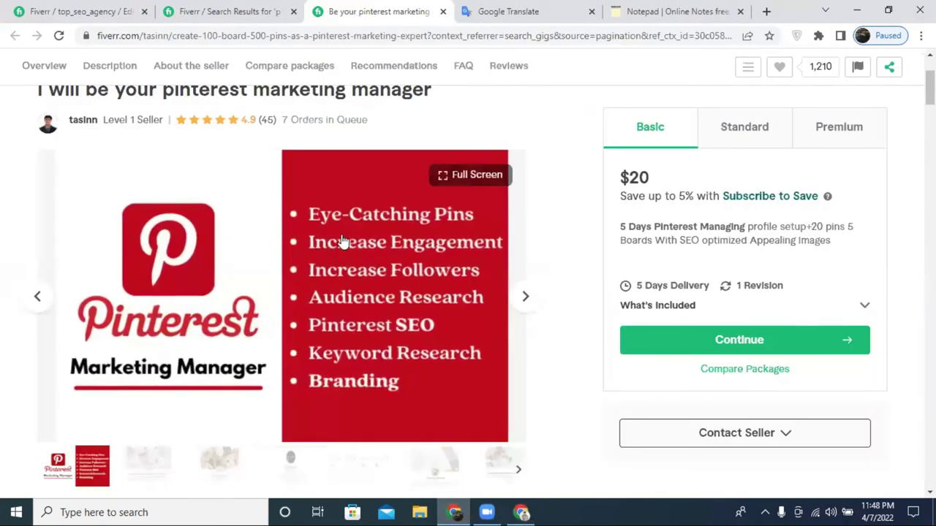
scroll(350, 232, down, 5)
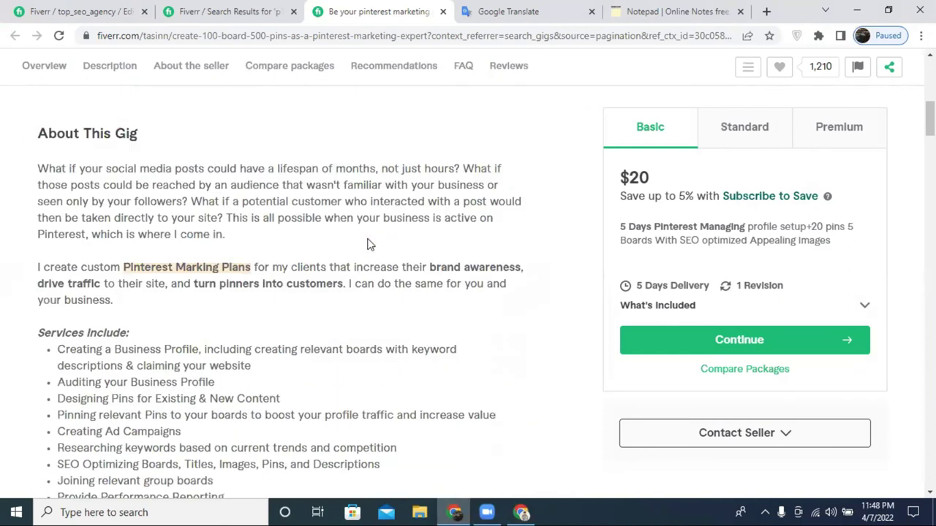
scroll(134, 360, down, 1)
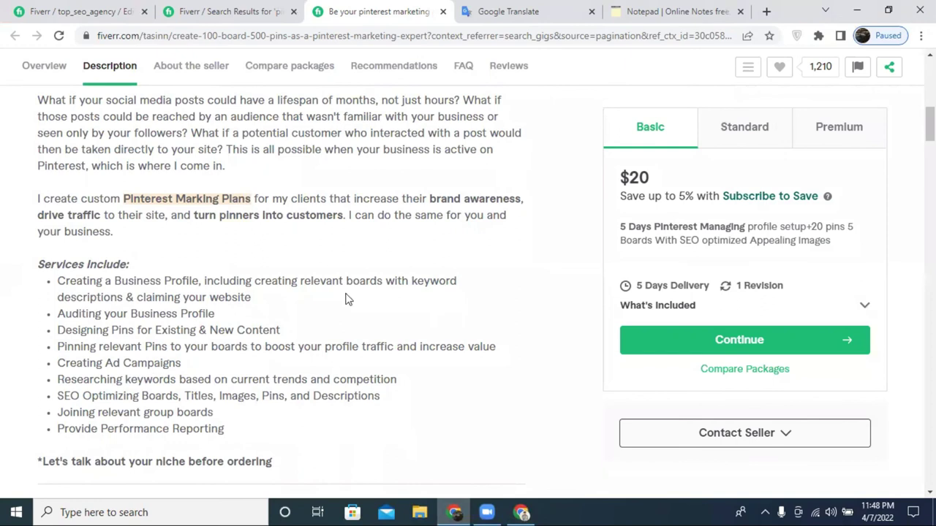
scroll(230, 295, up, 6)
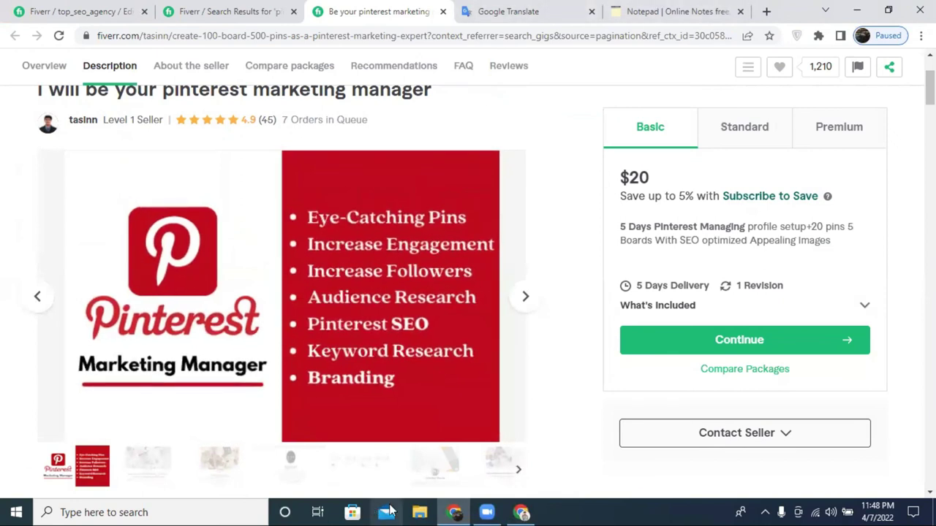
click(522, 512)
Align the bar with the black panel's left edge and colour it the wordmark's red.
mouse_move(718, 215)
mouse_down()
mouse_move(778, 215)
mouse_move(715, 217)
mouse_up()
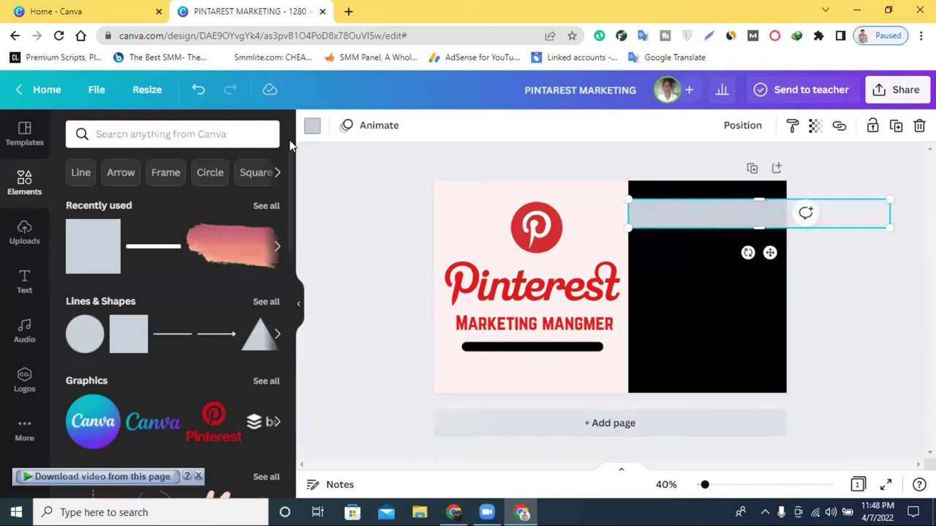
click(228, 196)
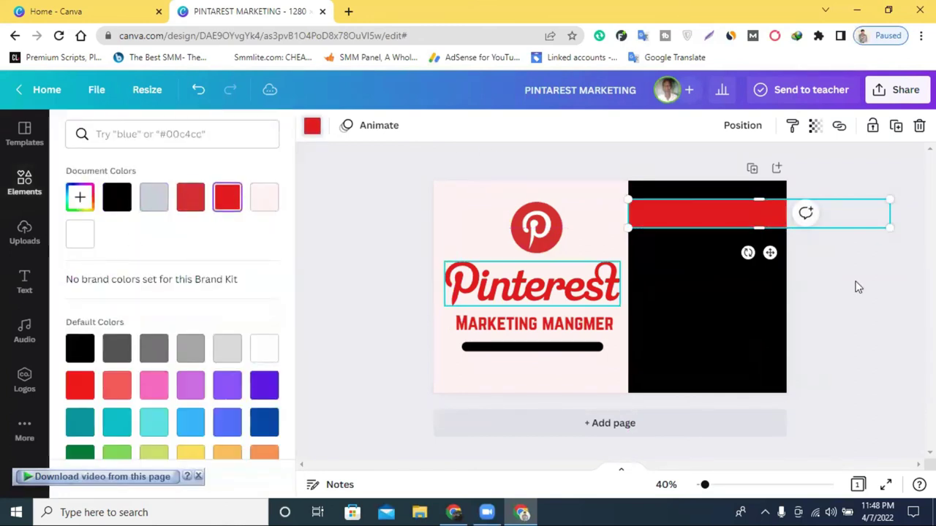
click(867, 272)
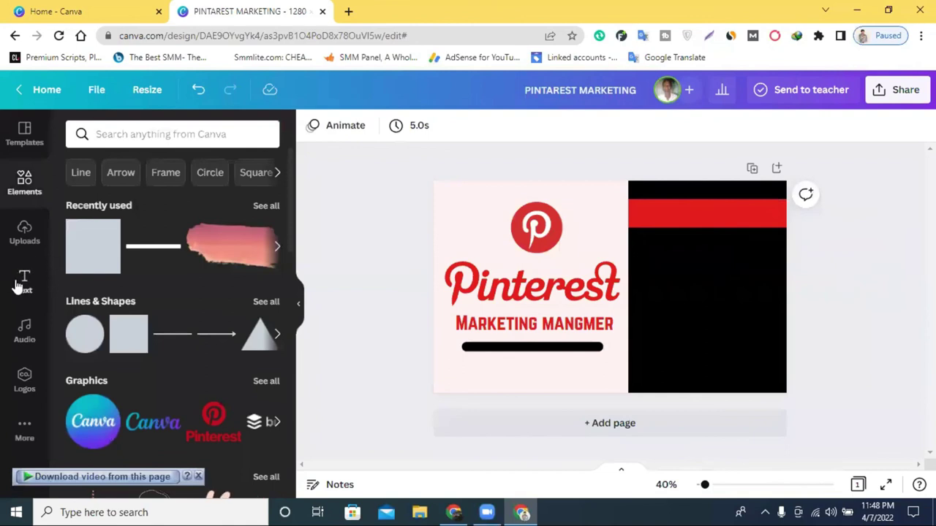
Add a heading text box over the red bar and colour its text white.
click(17, 284)
click(476, 332)
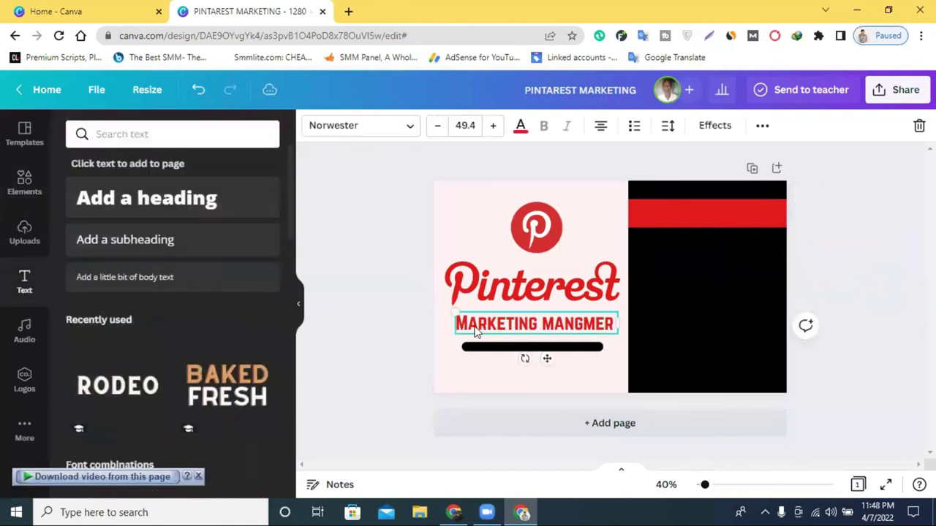
click(145, 188)
drag(570, 346, 722, 214)
click(722, 214)
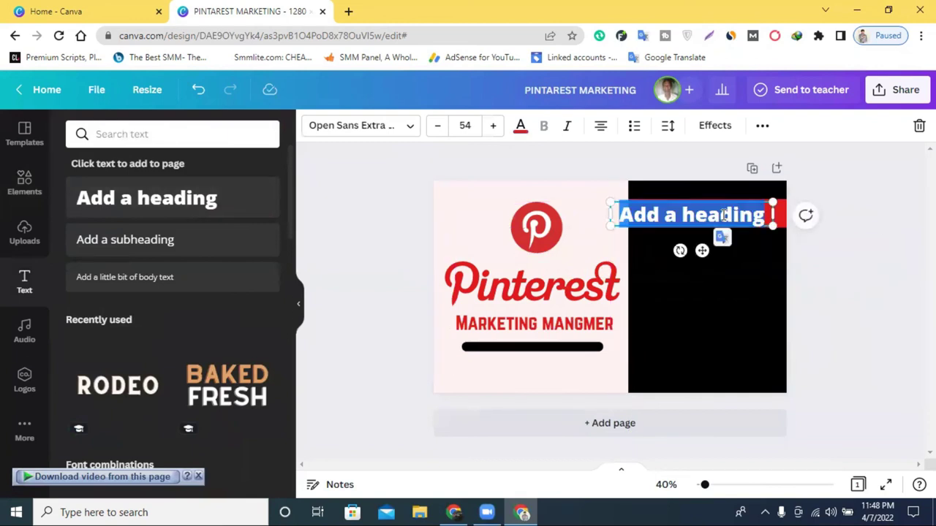
click(520, 125)
click(260, 198)
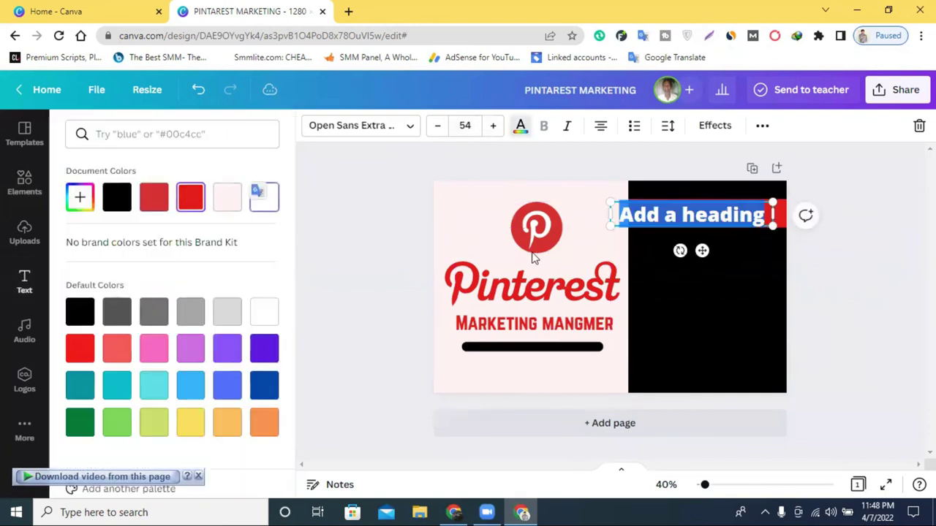
click(629, 228)
Replace the new heading's text with "eye catching pins" and widen its box to fit on one line.
click(646, 217)
click(648, 216)
text(eye)
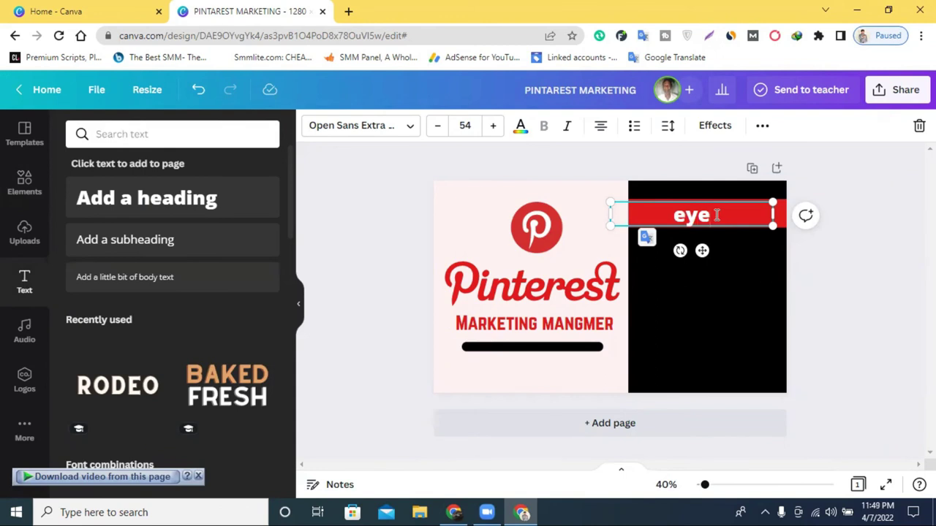
text( c)
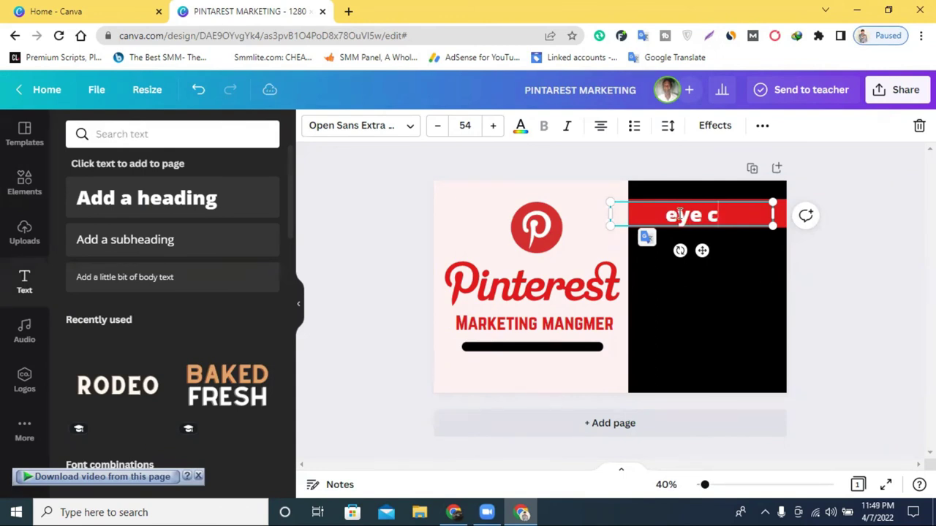
text(atchin)
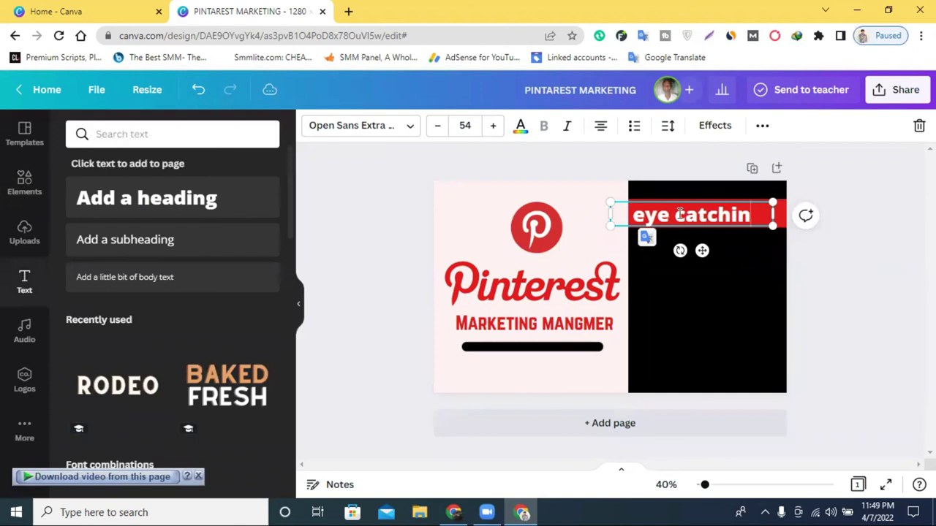
text(g pins)
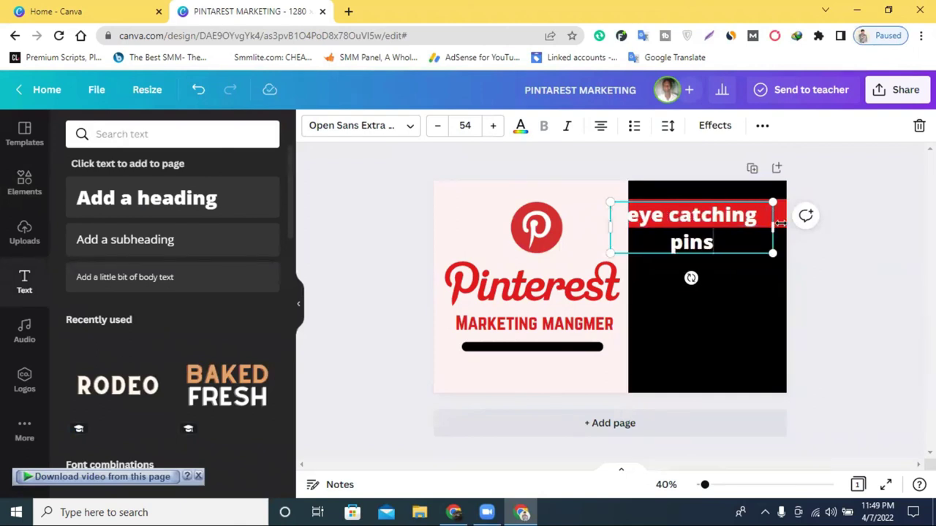
drag(772, 228, 819, 228)
click(816, 226)
click(863, 184)
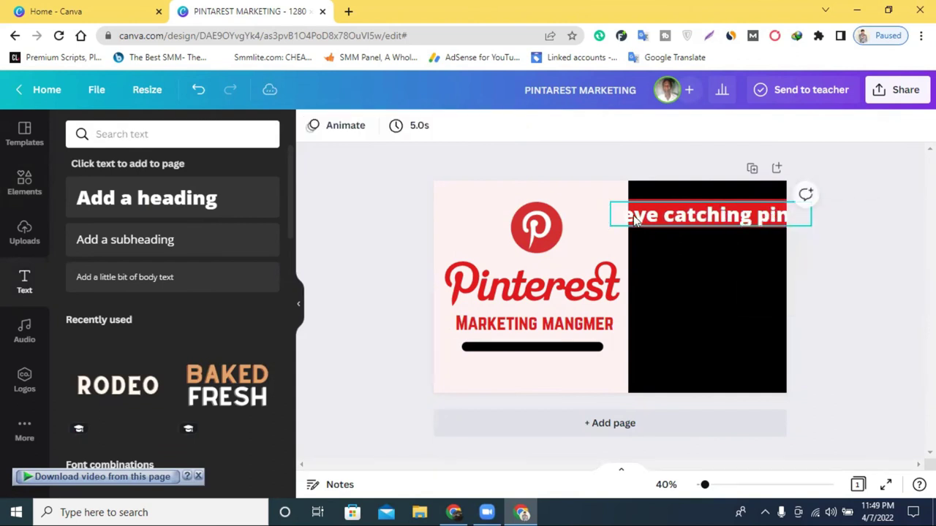
Capitalise the first letter of "eye catching pins" and shrink the text to size 42.7, placing it within the red bar.
click(616, 213)
drag(606, 203, 694, 248)
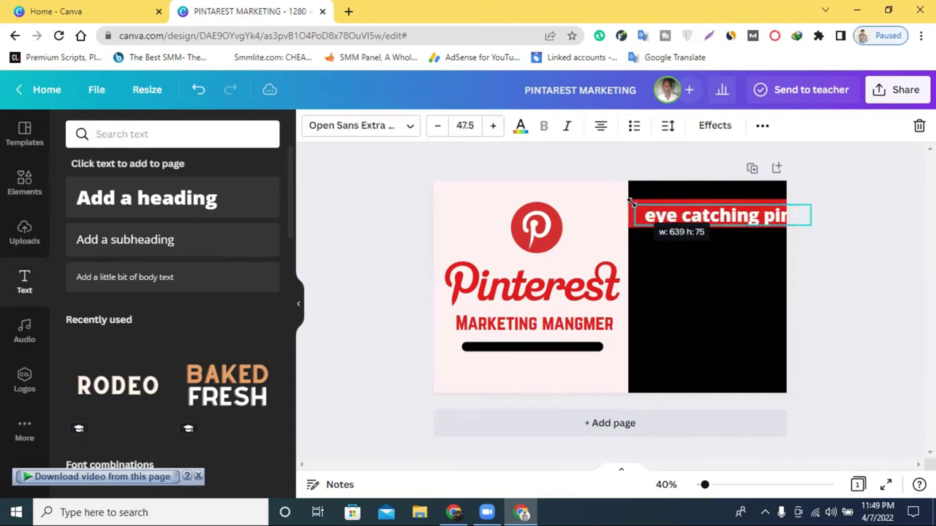
click(876, 263)
click(658, 218)
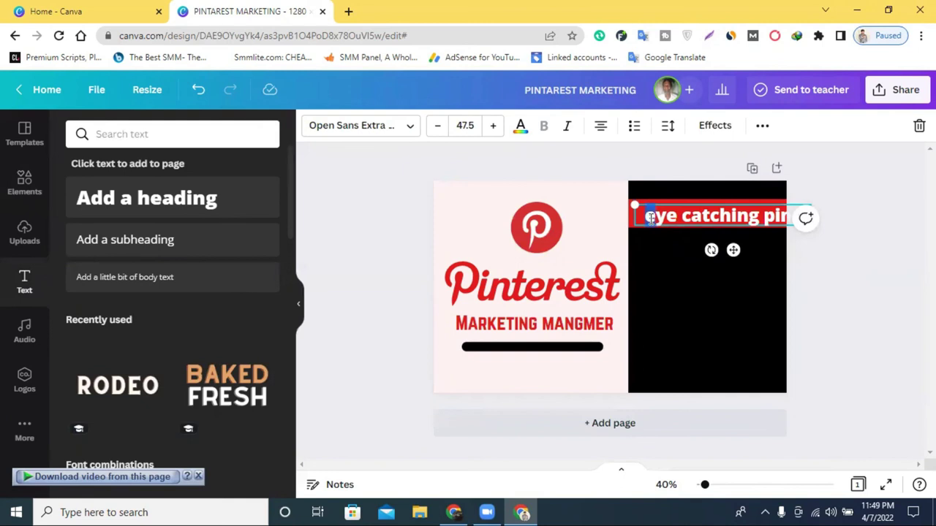
text(E)
click(882, 274)
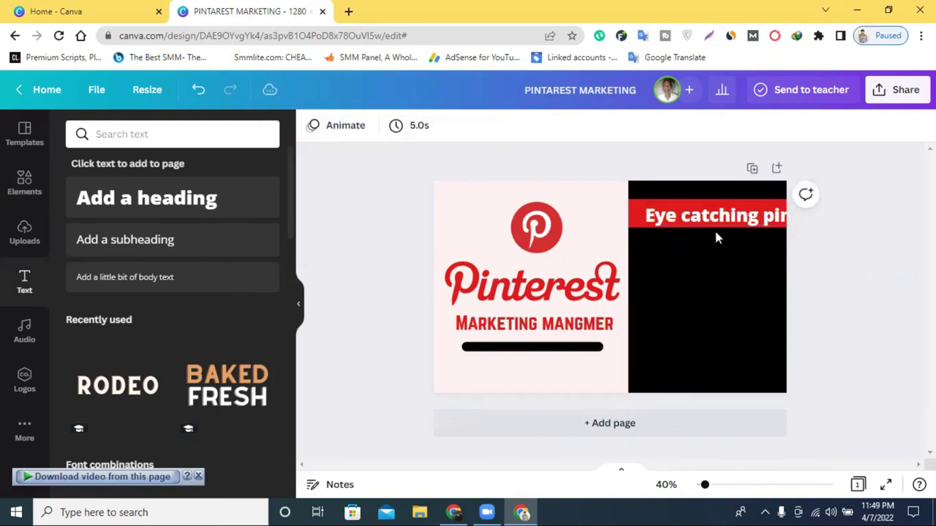
click(675, 215)
drag(808, 196, 744, 206)
Try the fonts Noto Serif, Object Sans, Lovelo, London and Lora on the "Eye catching pins" text.
click(520, 126)
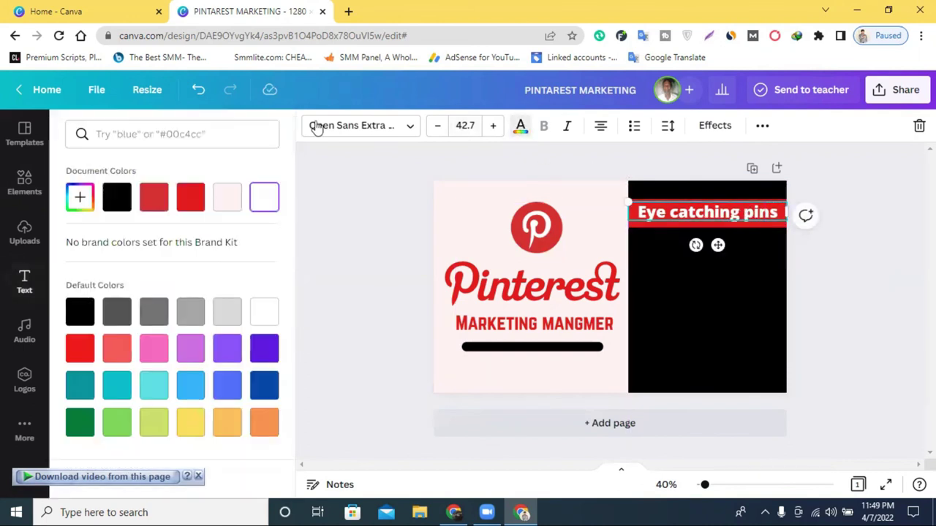
click(349, 125)
click(110, 362)
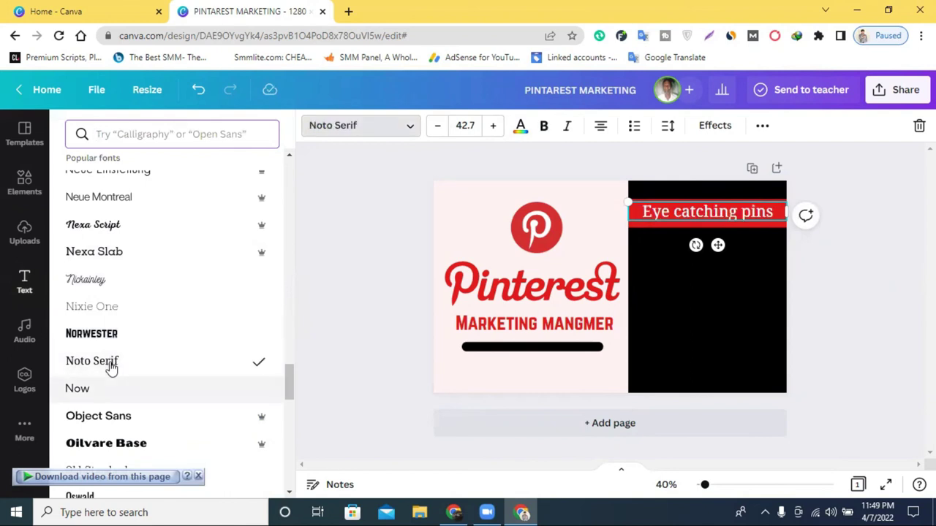
click(81, 428)
scroll(81, 443, up, 5)
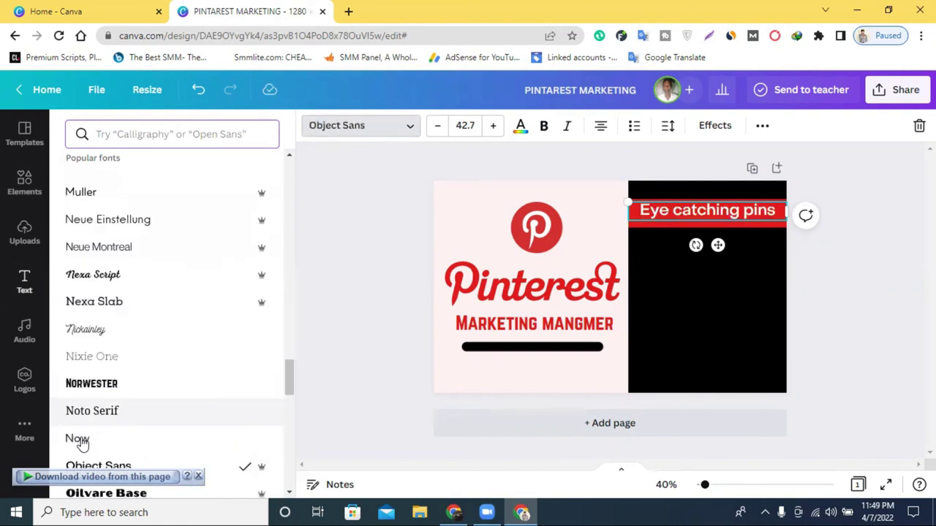
click(98, 294)
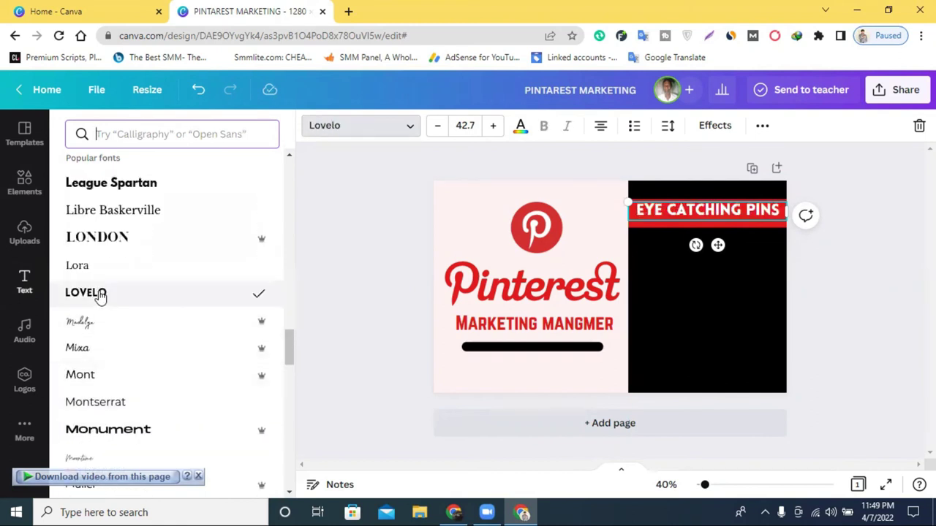
click(154, 239)
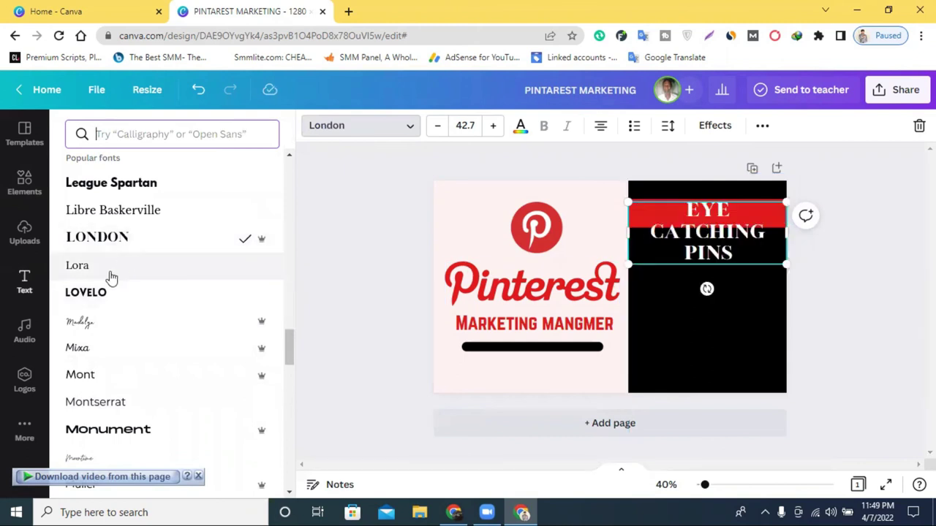
click(113, 266)
scroll(125, 269, up, 5)
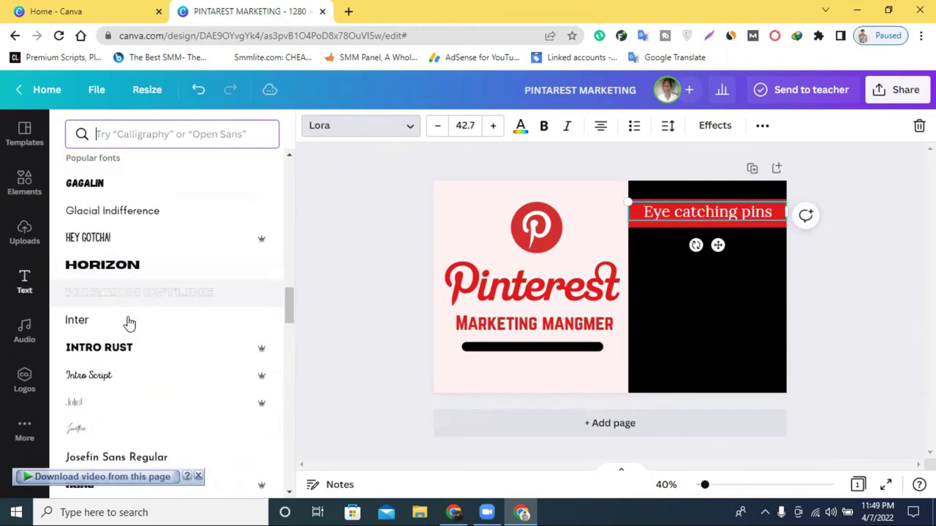